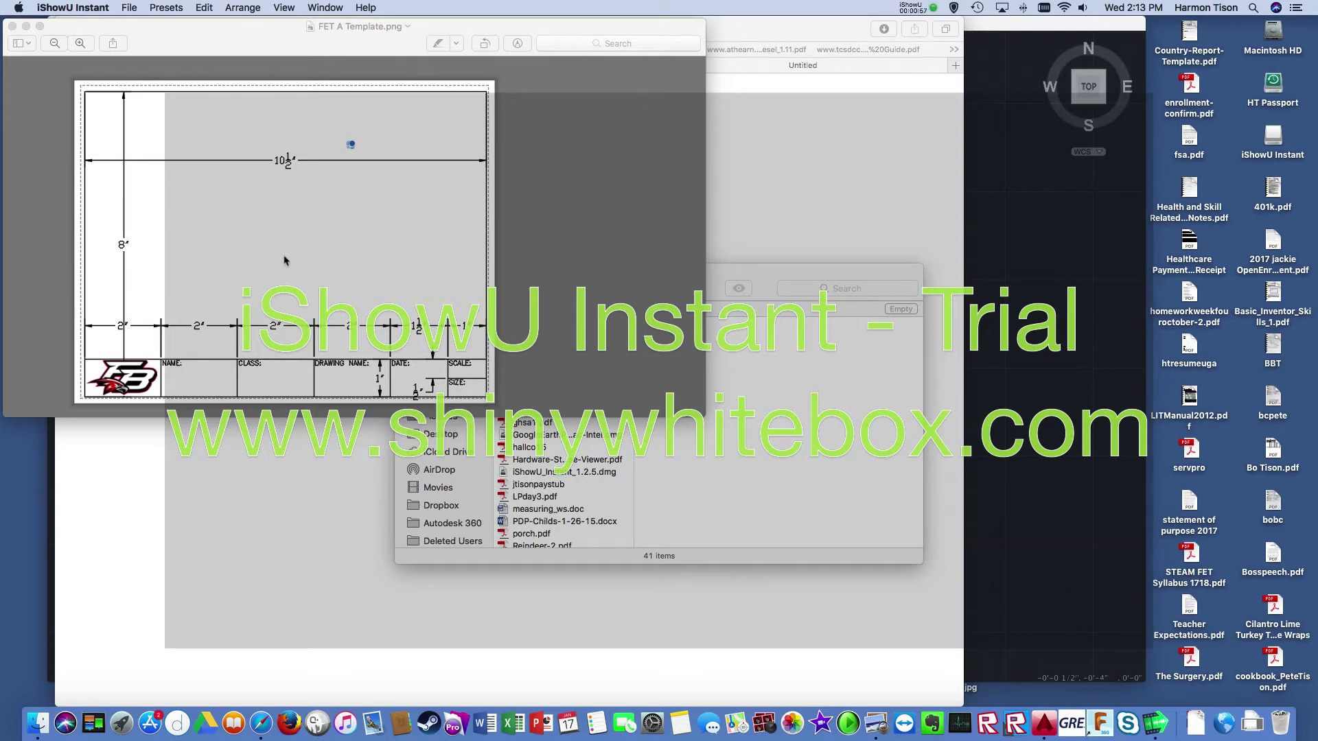
Close the Preview image, minimize Safari and close the Trash window.
{"action": "left_click", "coordinate": [12, 26]}
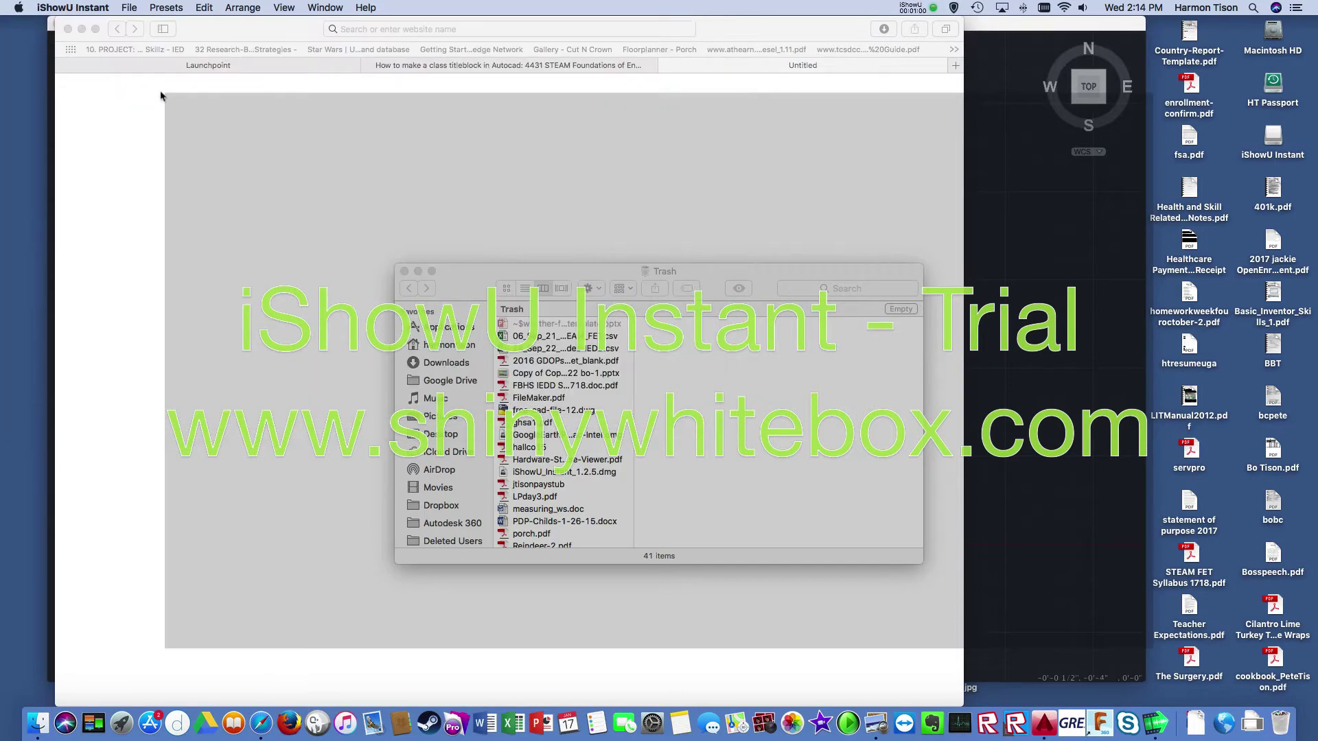
{"action": "left_click", "coordinate": [82, 29]}
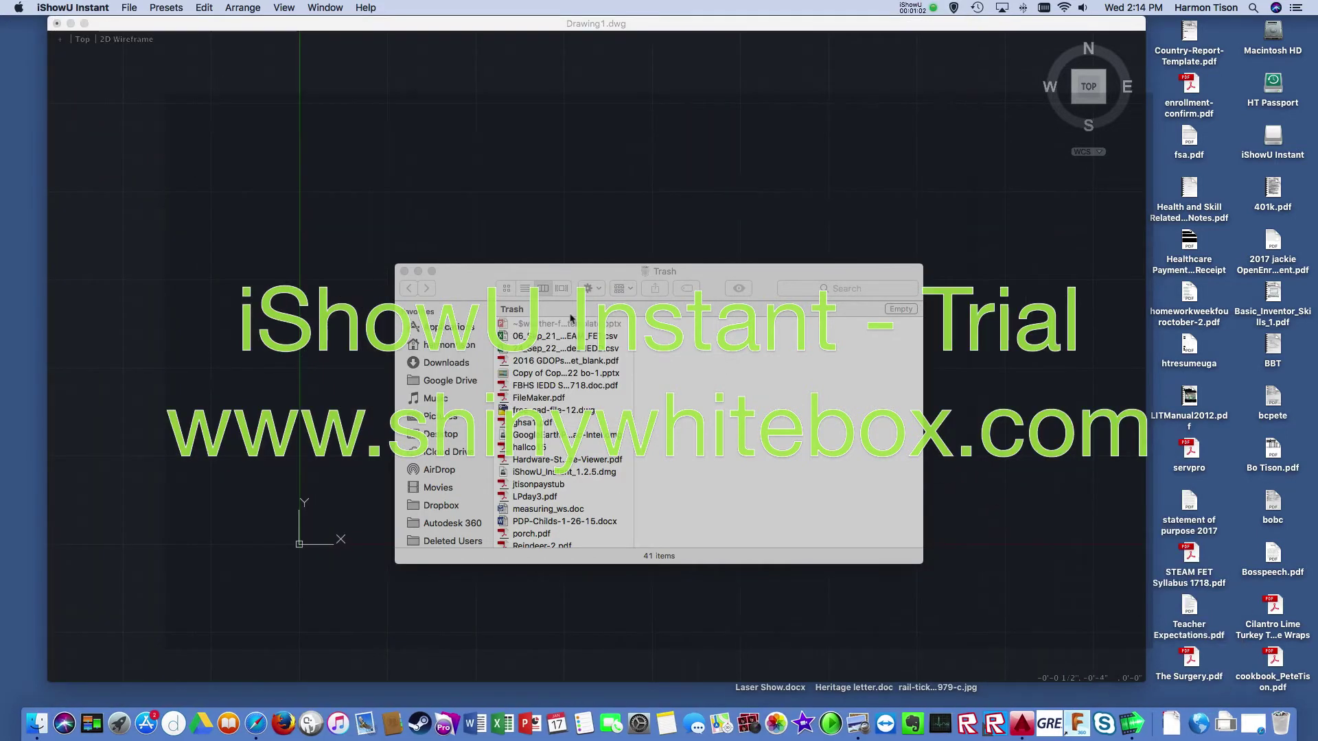
{"action": "left_click", "coordinate": [404, 272]}
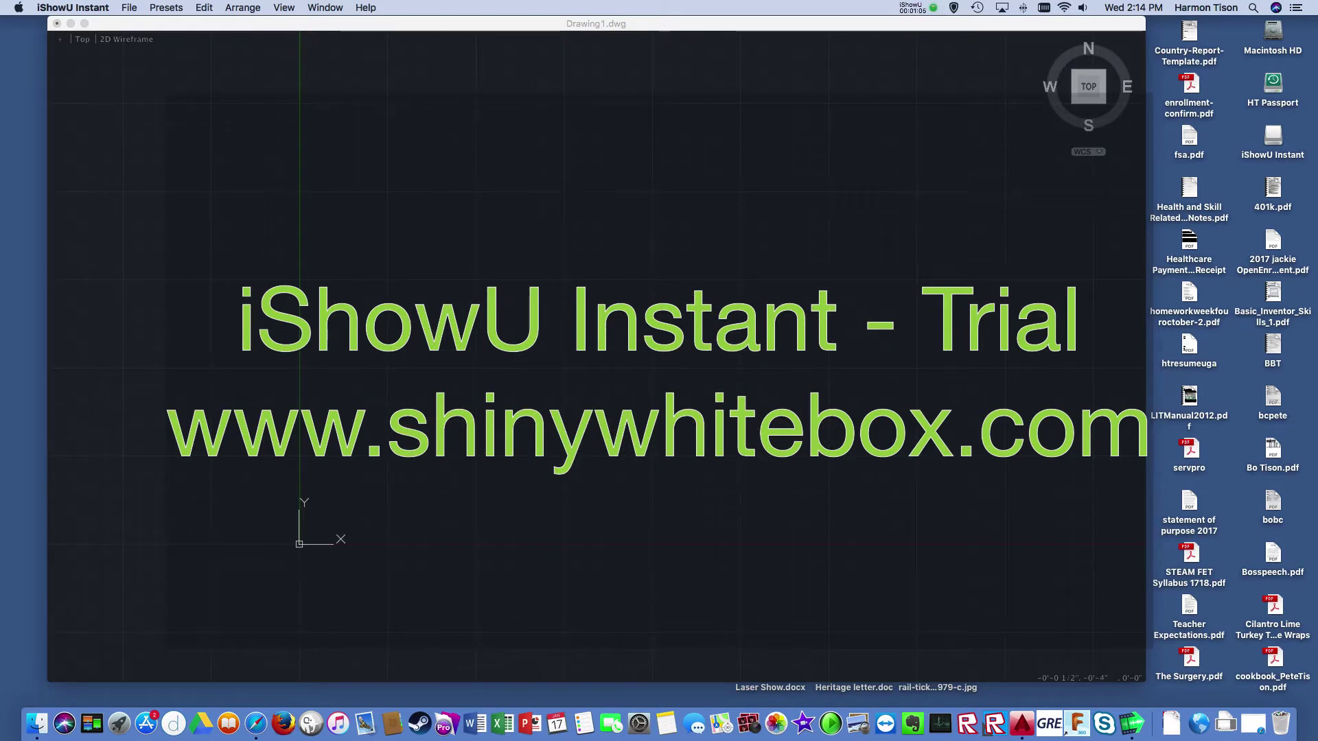
Bring up Drawing1's Layout1 paper-space sheet.
{"action": "left_click", "coordinate": [562, 352]}
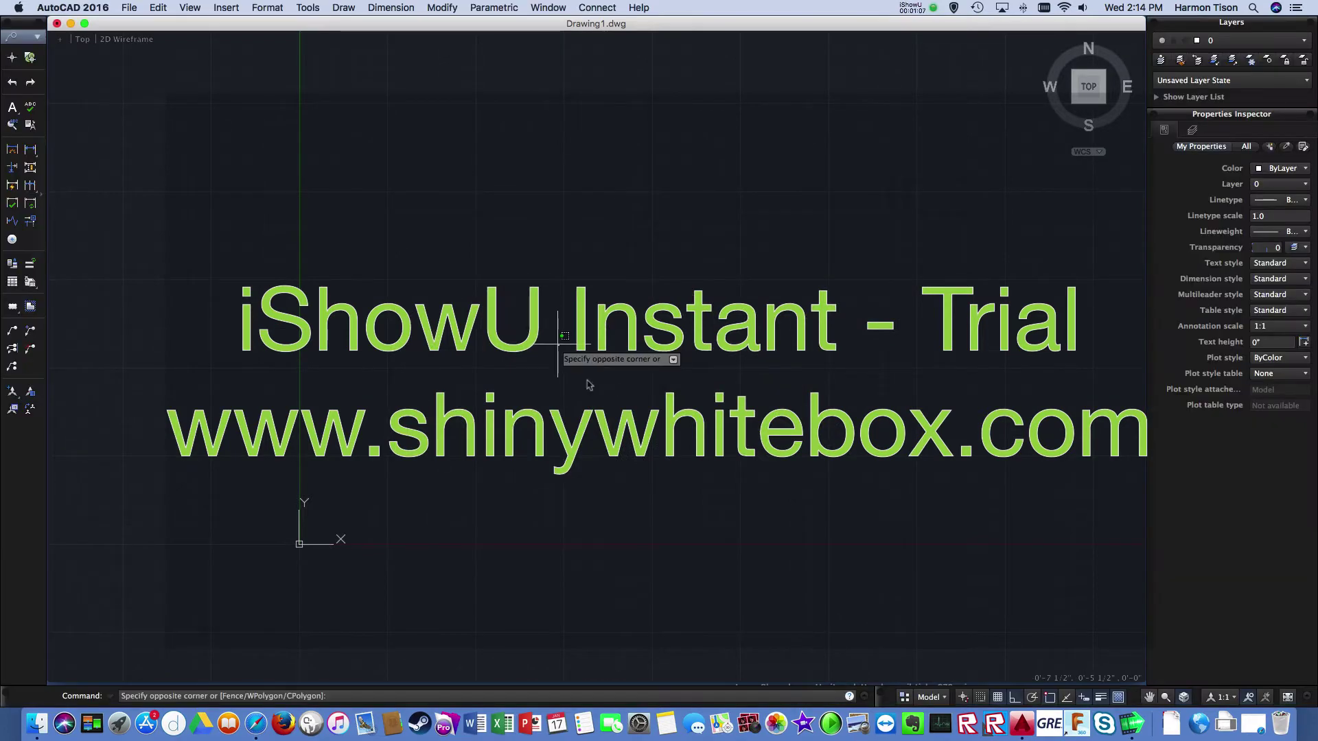
{"action": "left_click", "coordinate": [560, 347]}
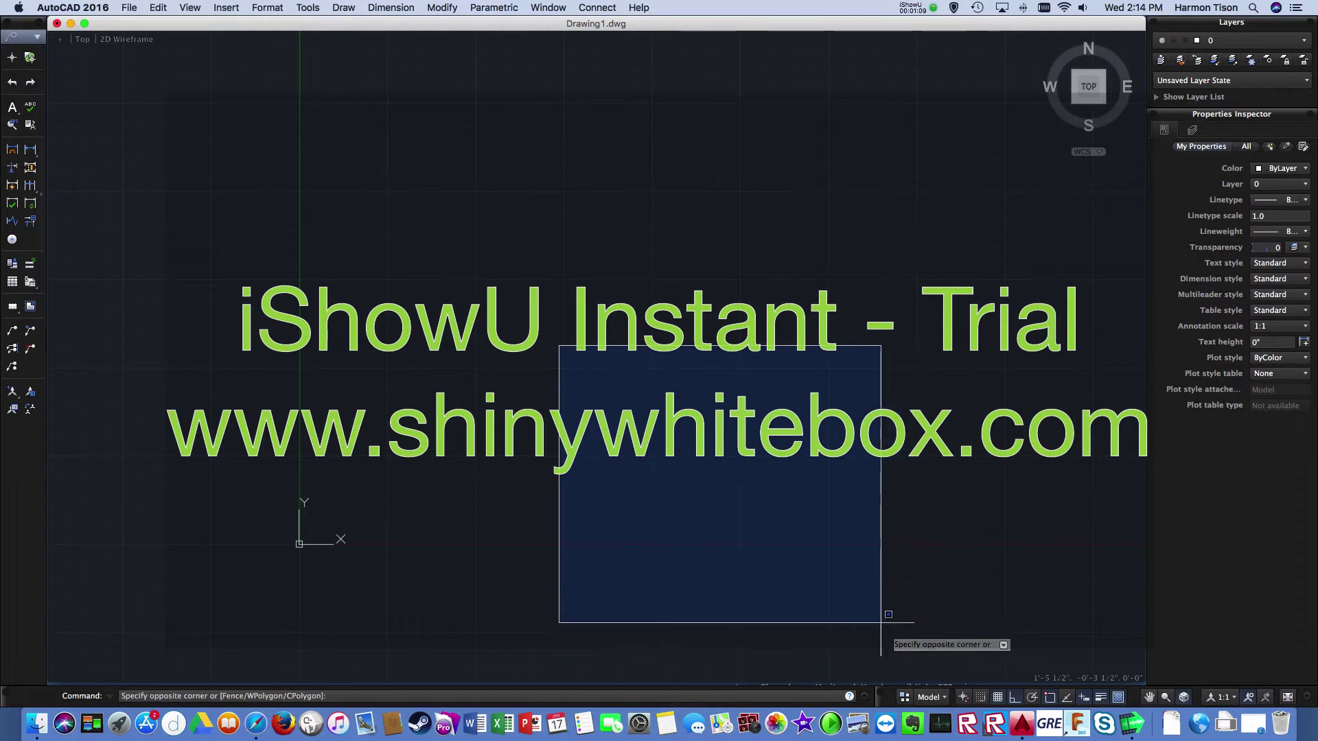
{"action": "left_click", "coordinate": [836, 580]}
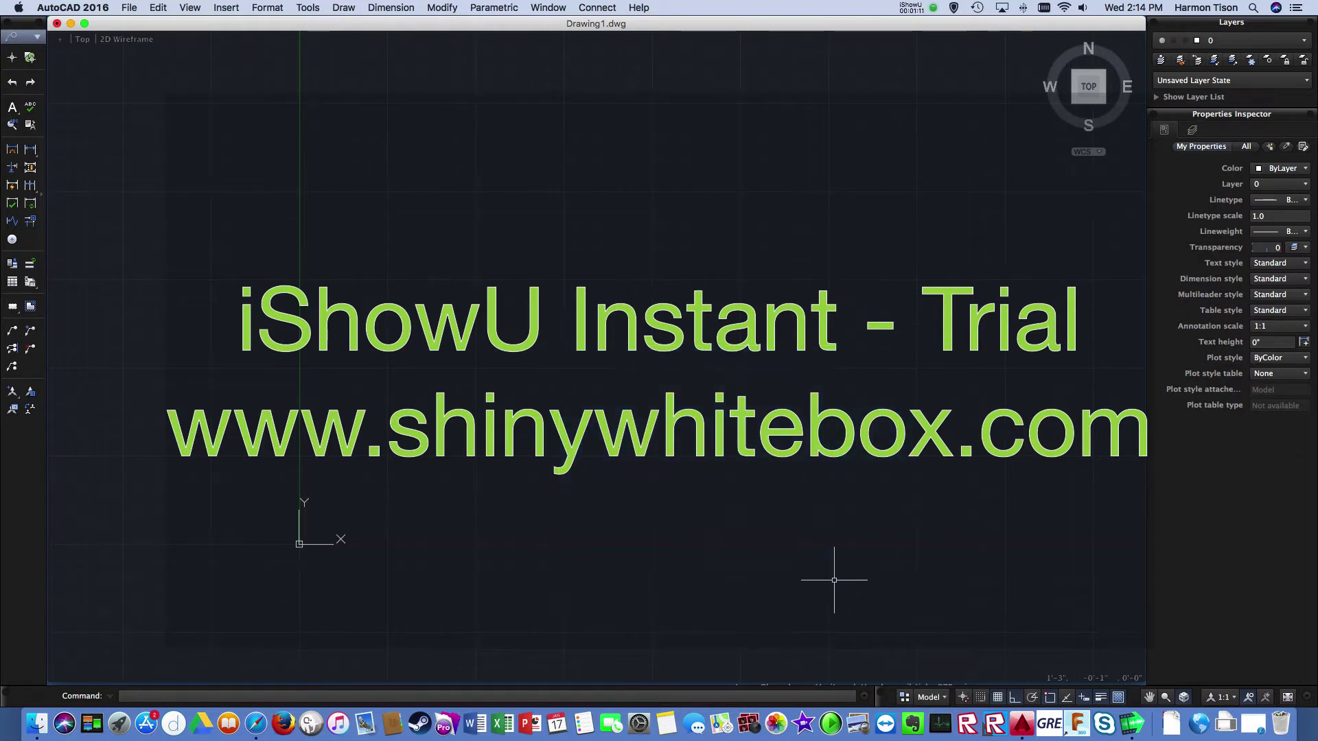
{"action": "left_click", "coordinate": [929, 698]}
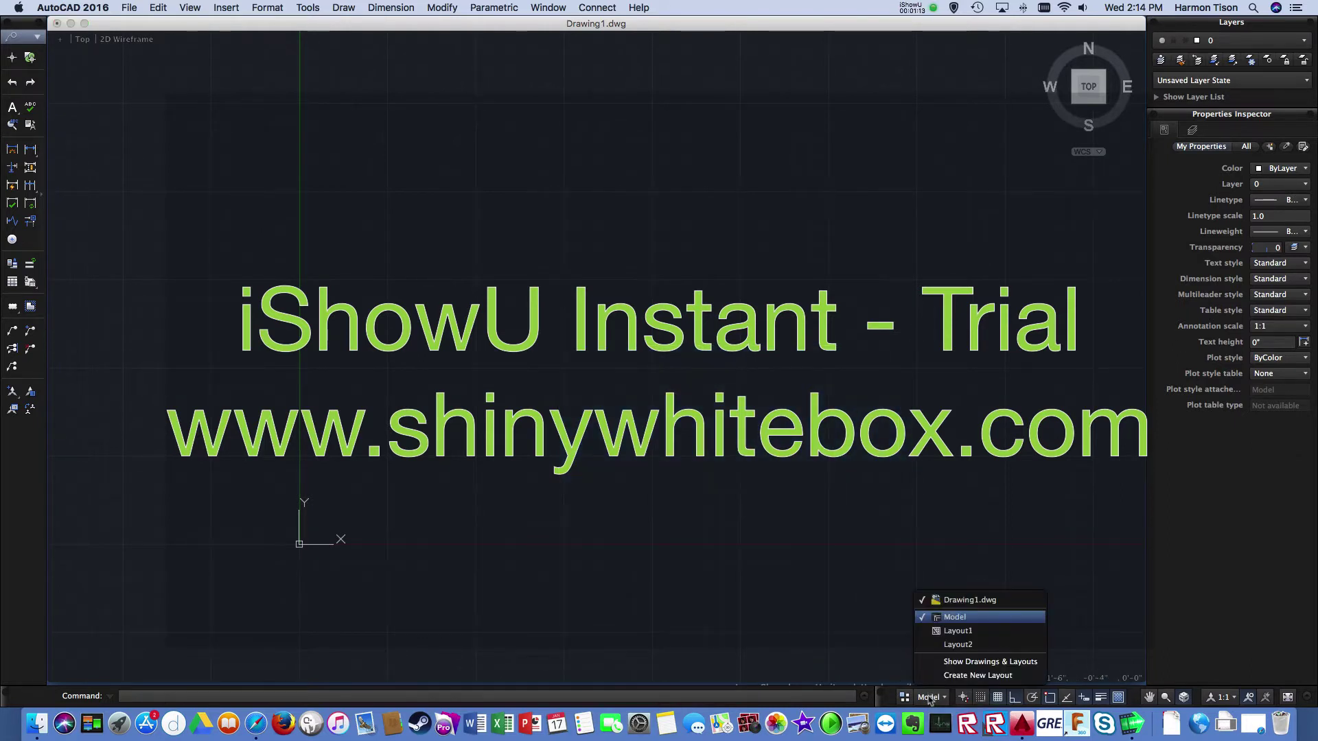
{"action": "left_click", "coordinate": [960, 633]}
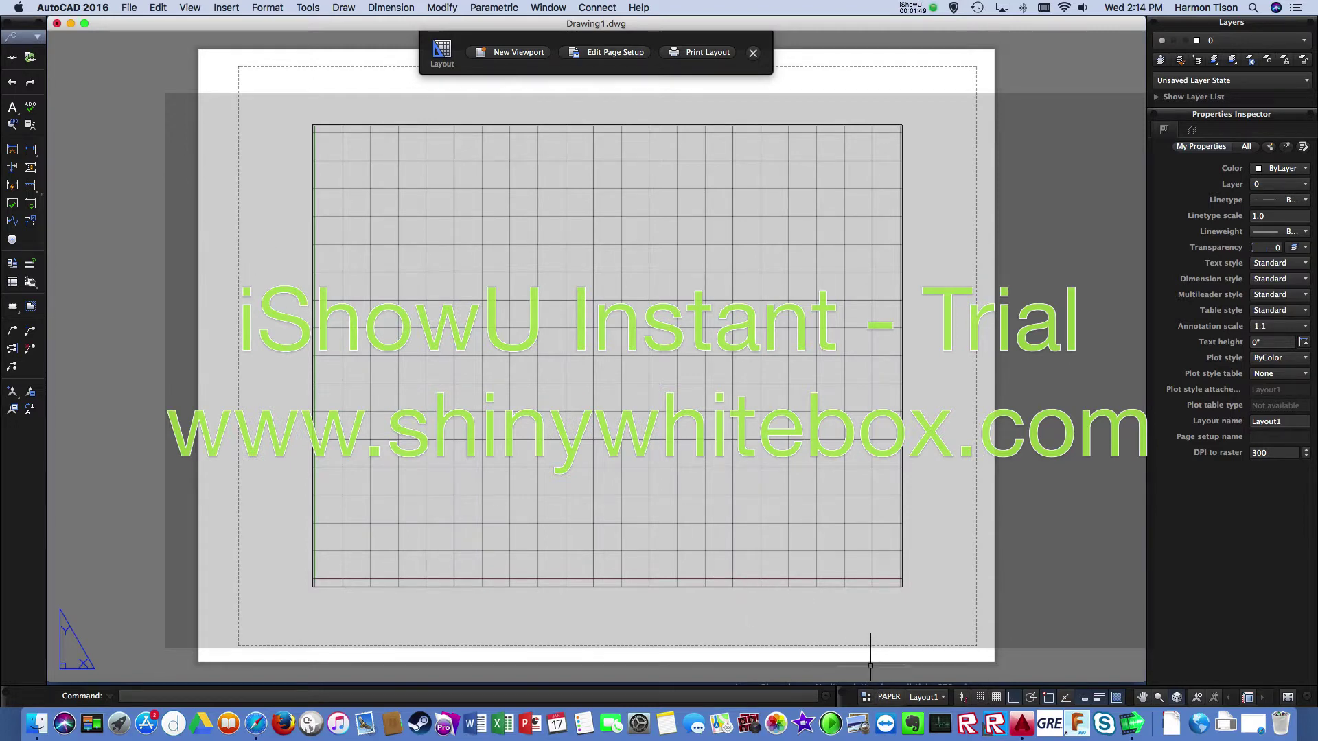
In full model space, draw a 4 1/2" horizontal line with the L command.
{"action": "left_click", "coordinate": [888, 696]}
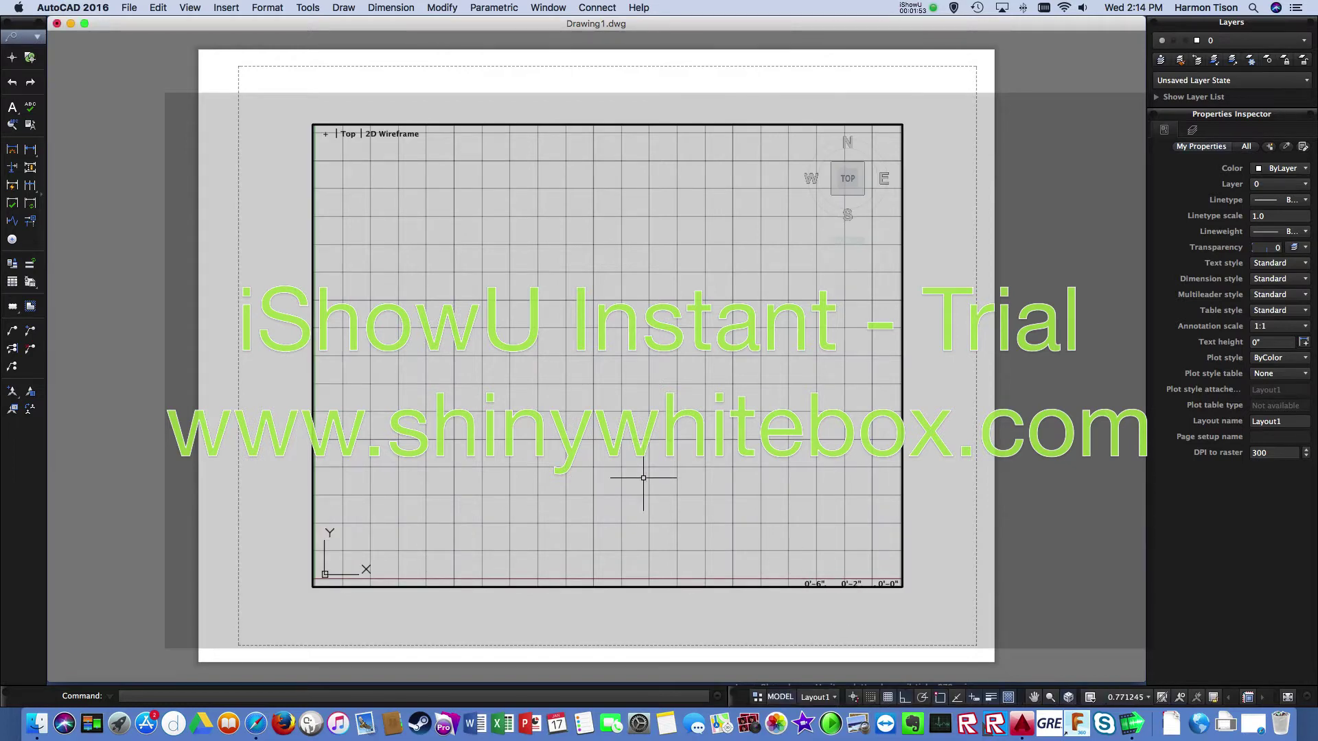
{"action": "left_click", "coordinate": [834, 698]}
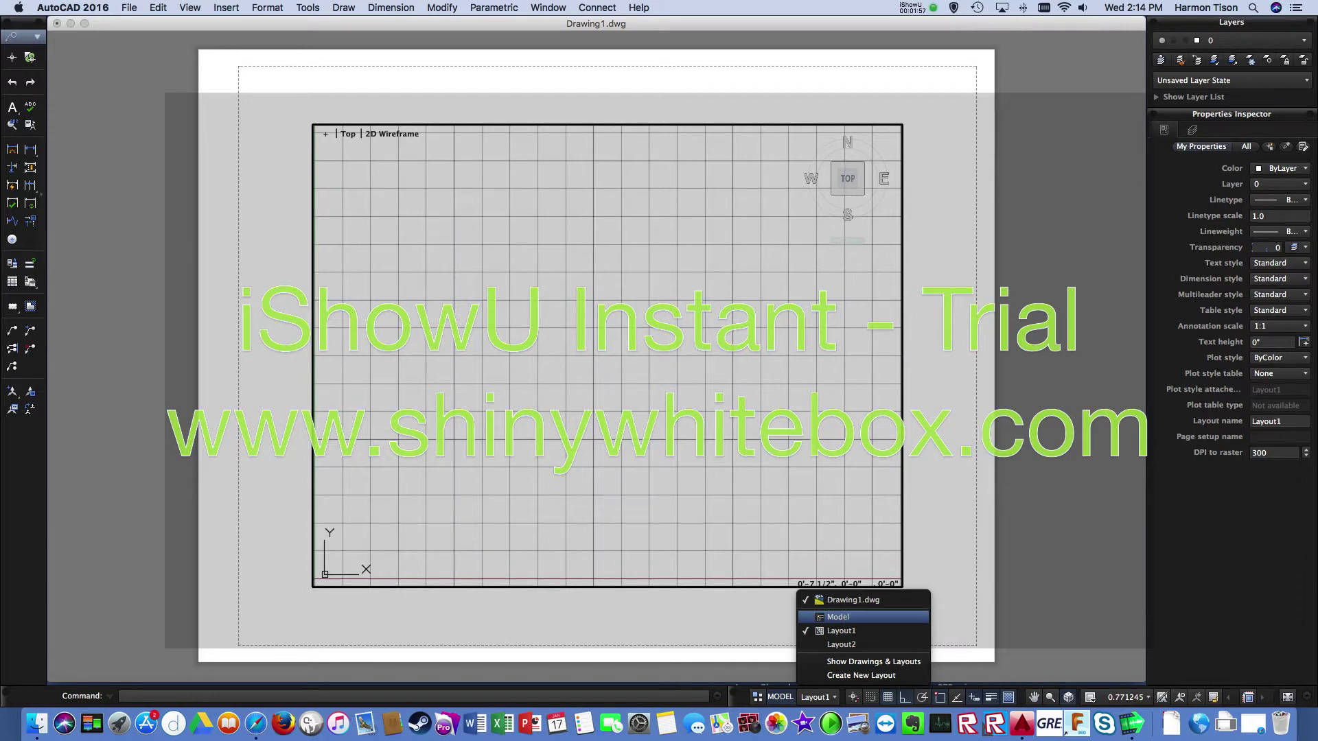
{"action": "left_click", "coordinate": [838, 617]}
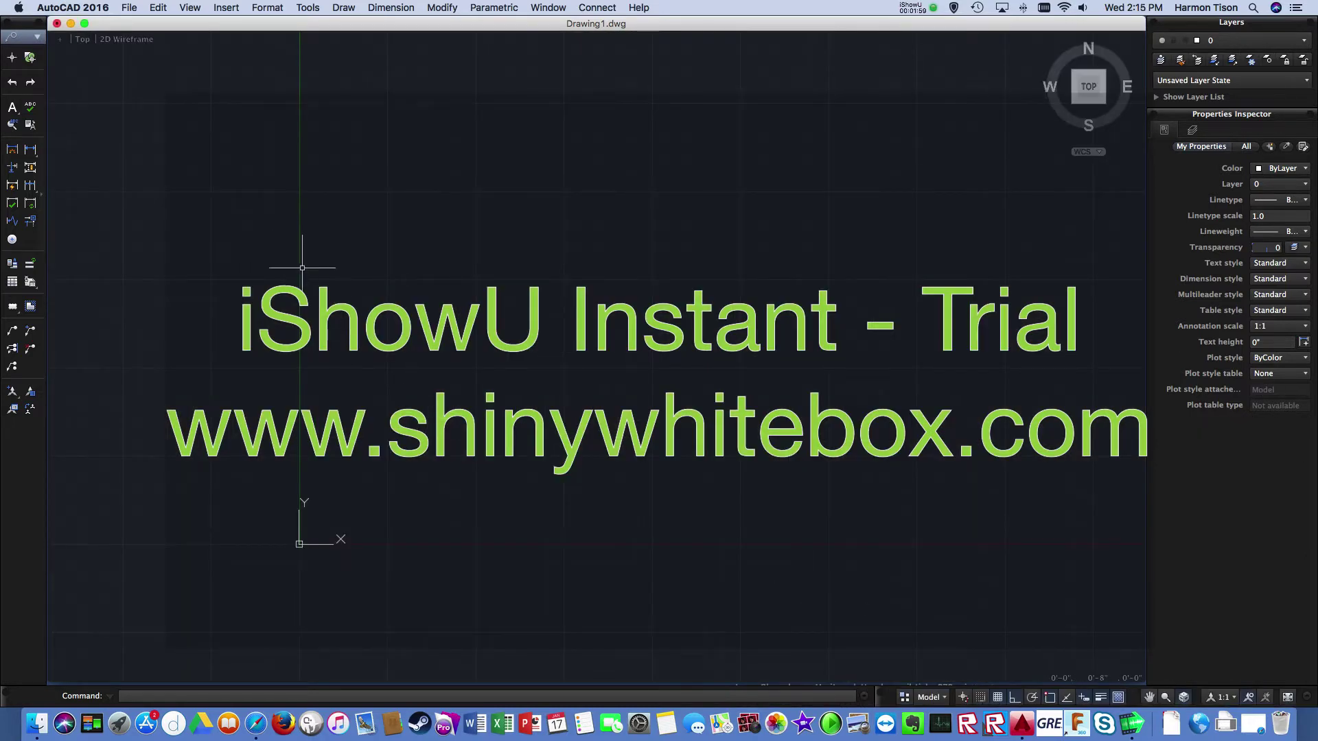
{"action": "type", "text": "l"}
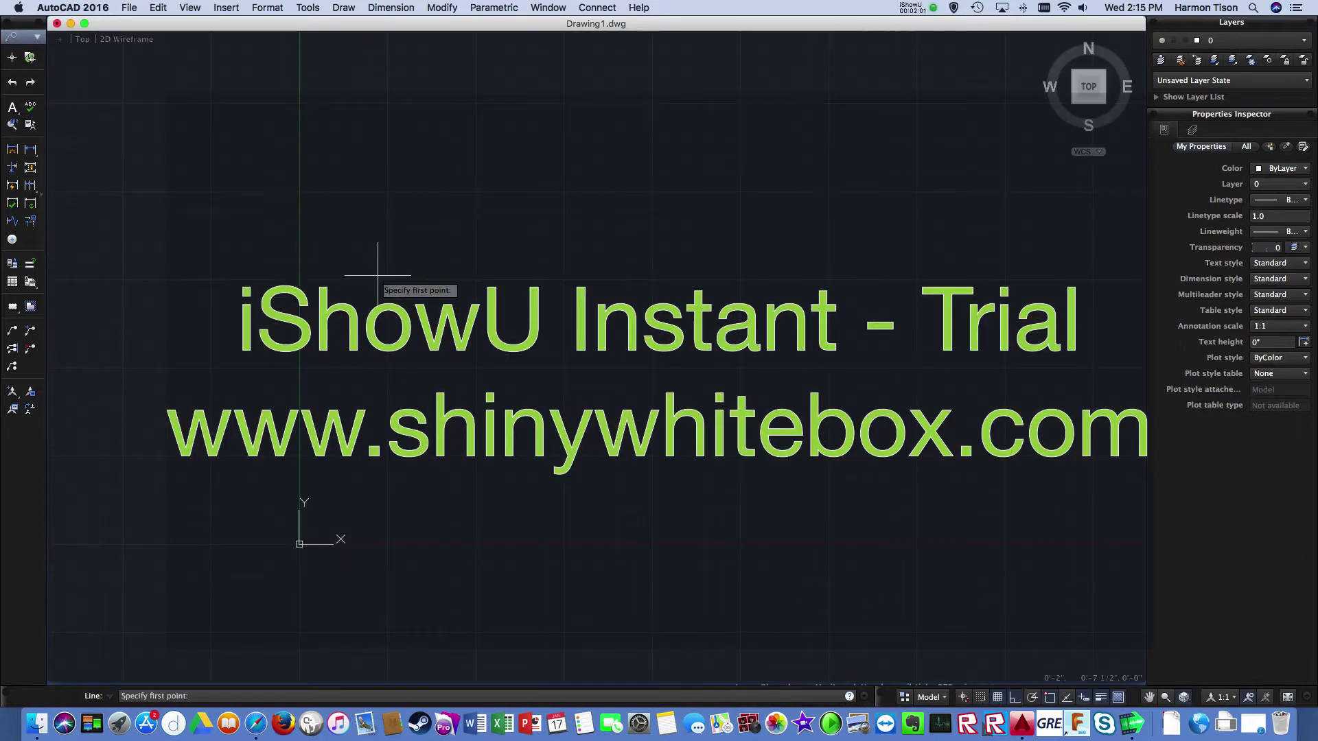
{"action": "key", "text": "Return"}
{"action": "left_click", "coordinate": [378, 275]}
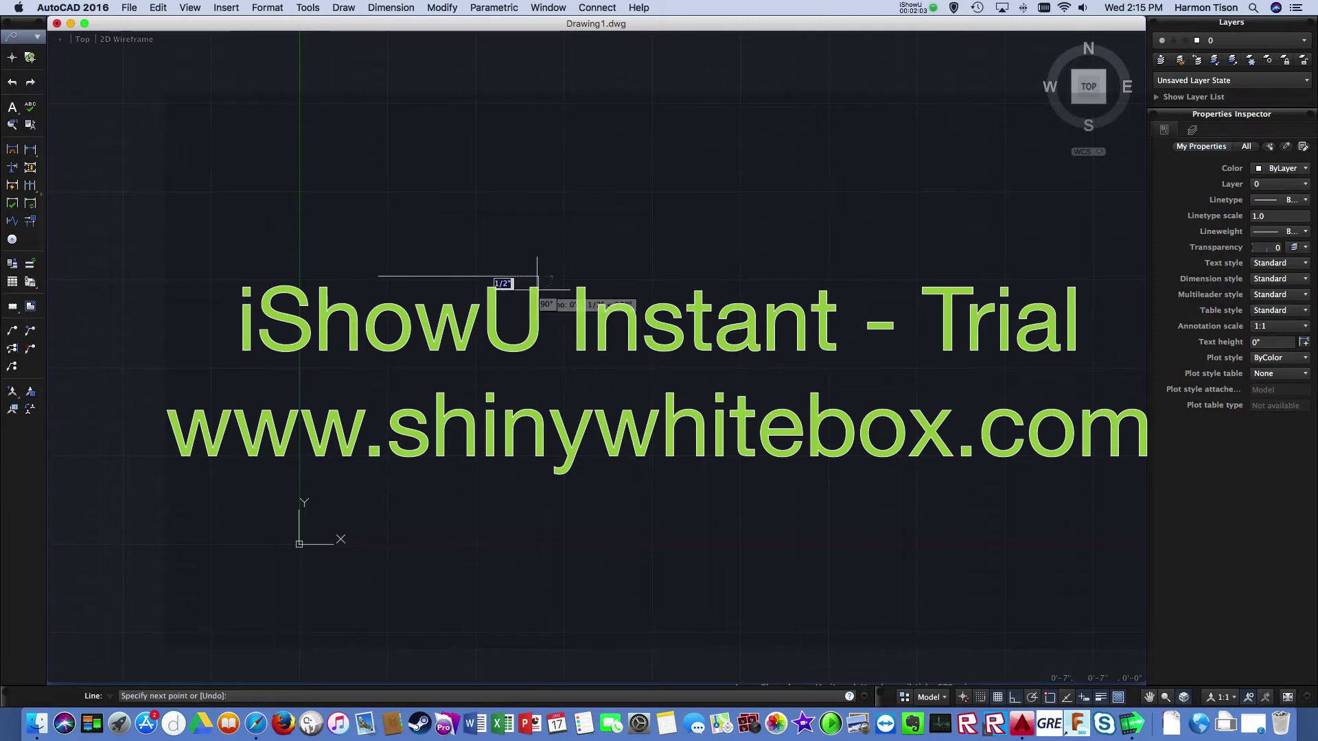
{"action": "left_click", "coordinate": [537, 291]}
{"action": "key", "text": "Return"}
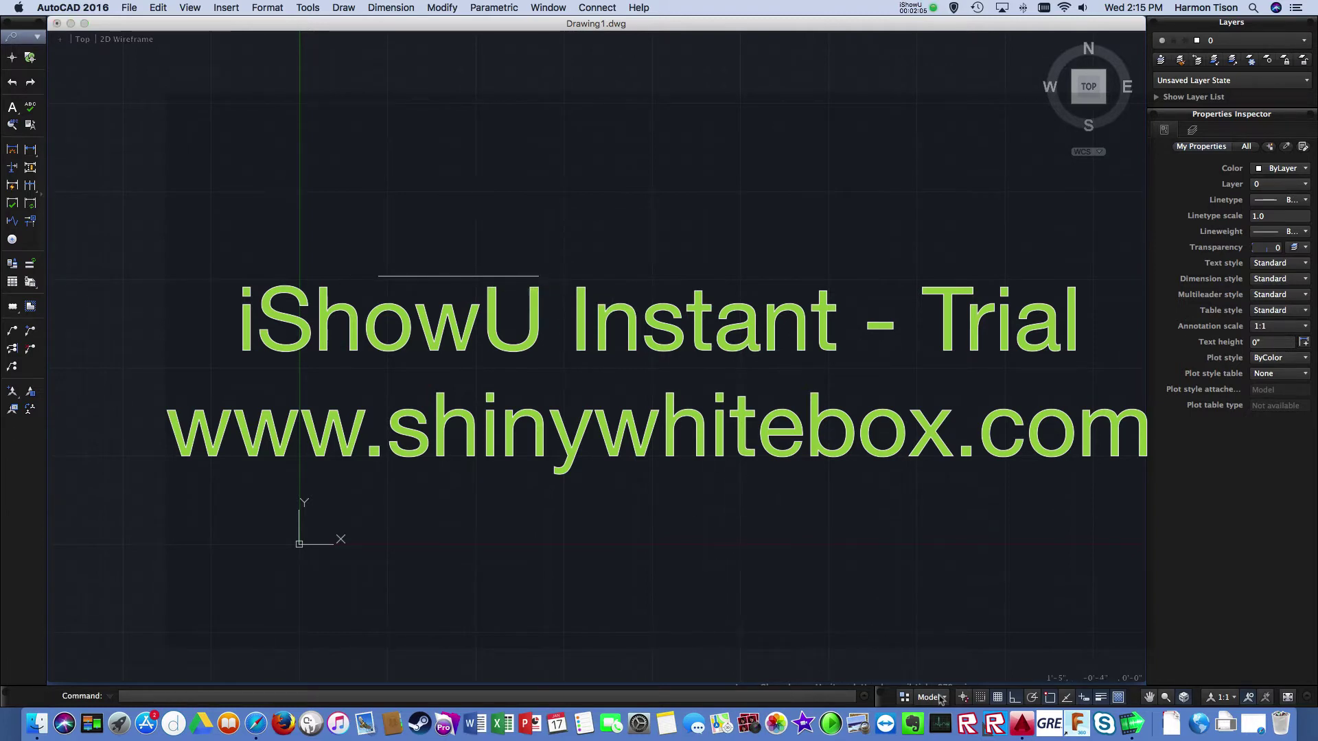
Return to Layout1 and clear an accidental selection in the viewport.
{"action": "left_click", "coordinate": [940, 698]}
{"action": "left_click", "coordinate": [955, 631]}
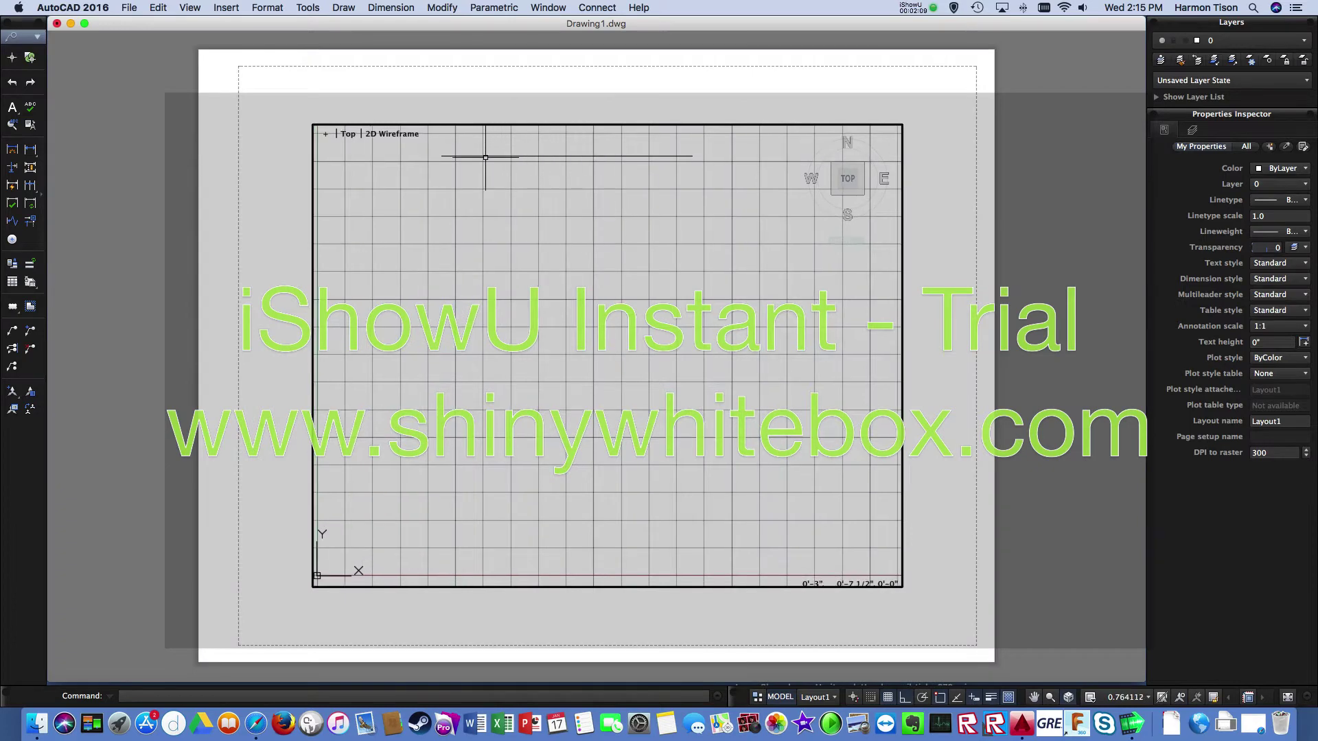
{"action": "scroll", "coordinate": [537, 242], "scroll_direction": "up", "scroll_amount": 1}
{"action": "left_click", "coordinate": [536, 243]}
{"action": "scroll", "coordinate": [537, 242], "scroll_direction": "down", "scroll_amount": 1}
{"action": "key", "text": "Escape"}
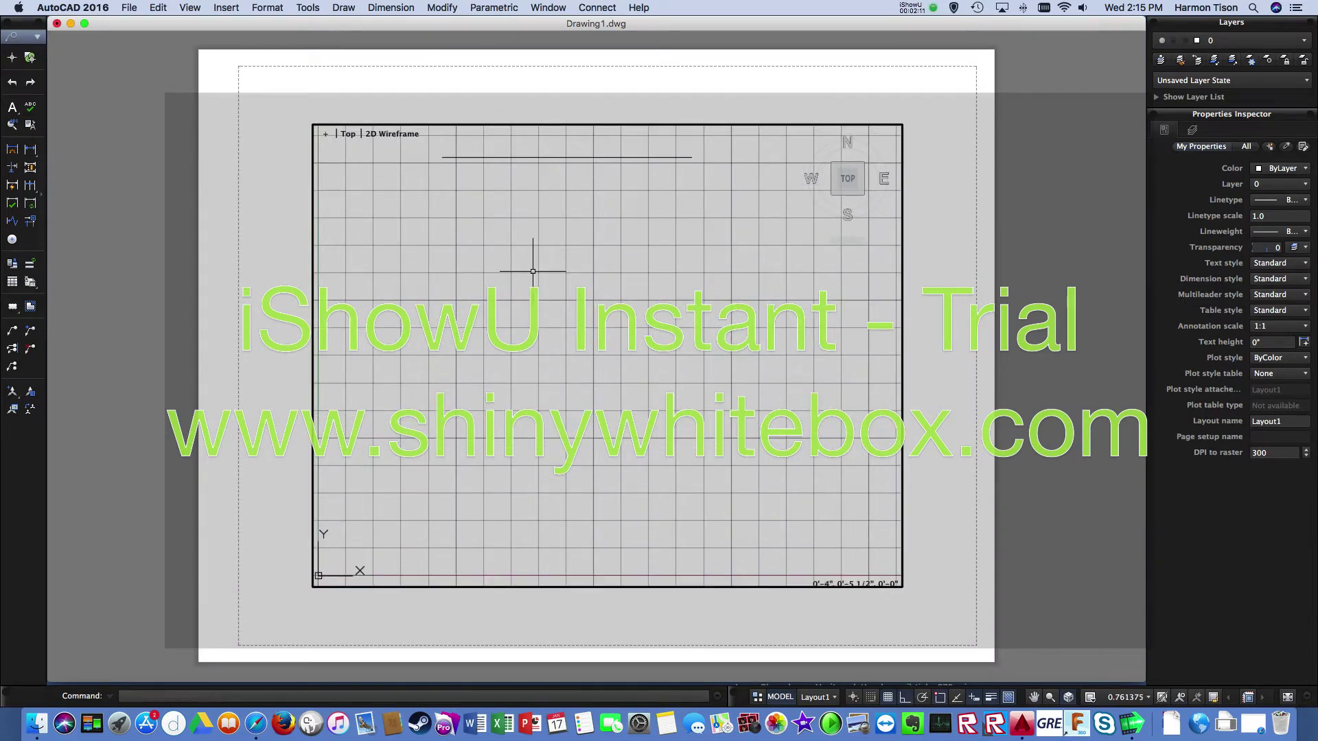
{"action": "scroll", "coordinate": [663, 323], "scroll_direction": "down", "scroll_amount": 3}
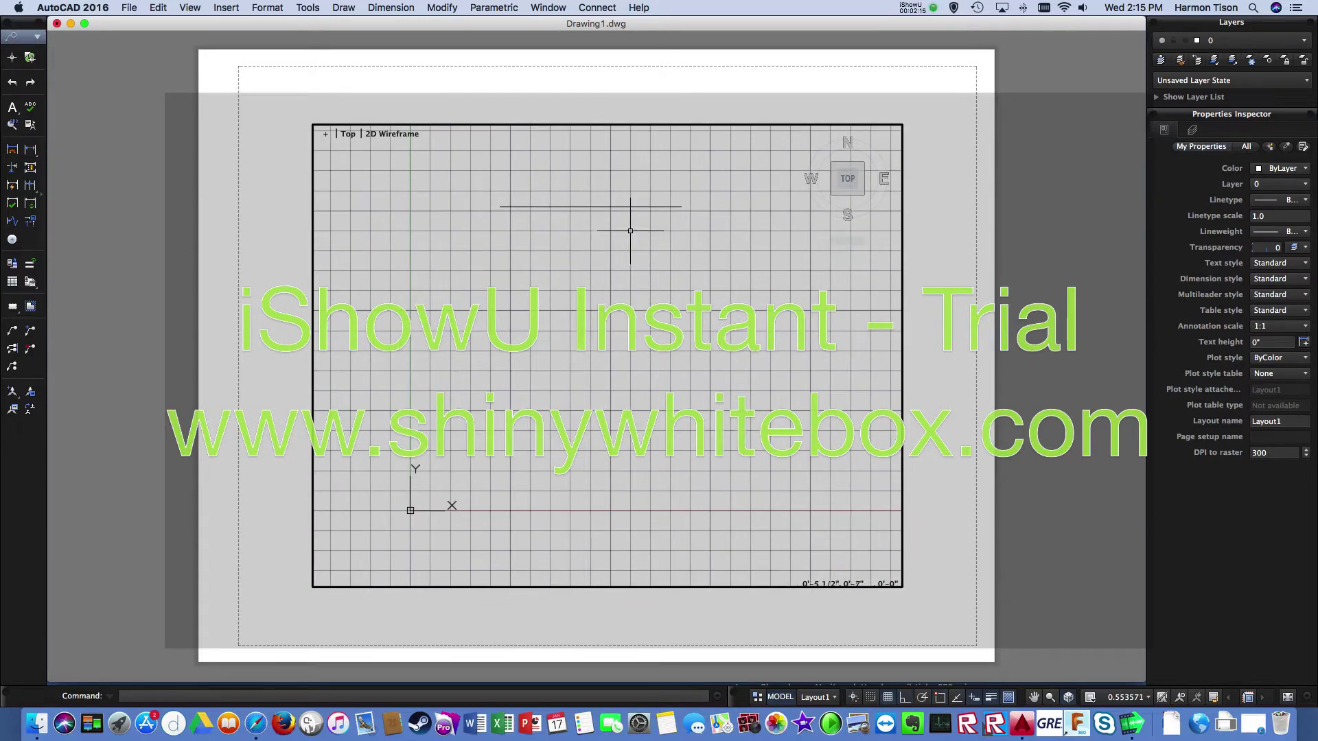
{"action": "scroll", "coordinate": [820, 179], "scroll_direction": "up", "scroll_amount": 1}
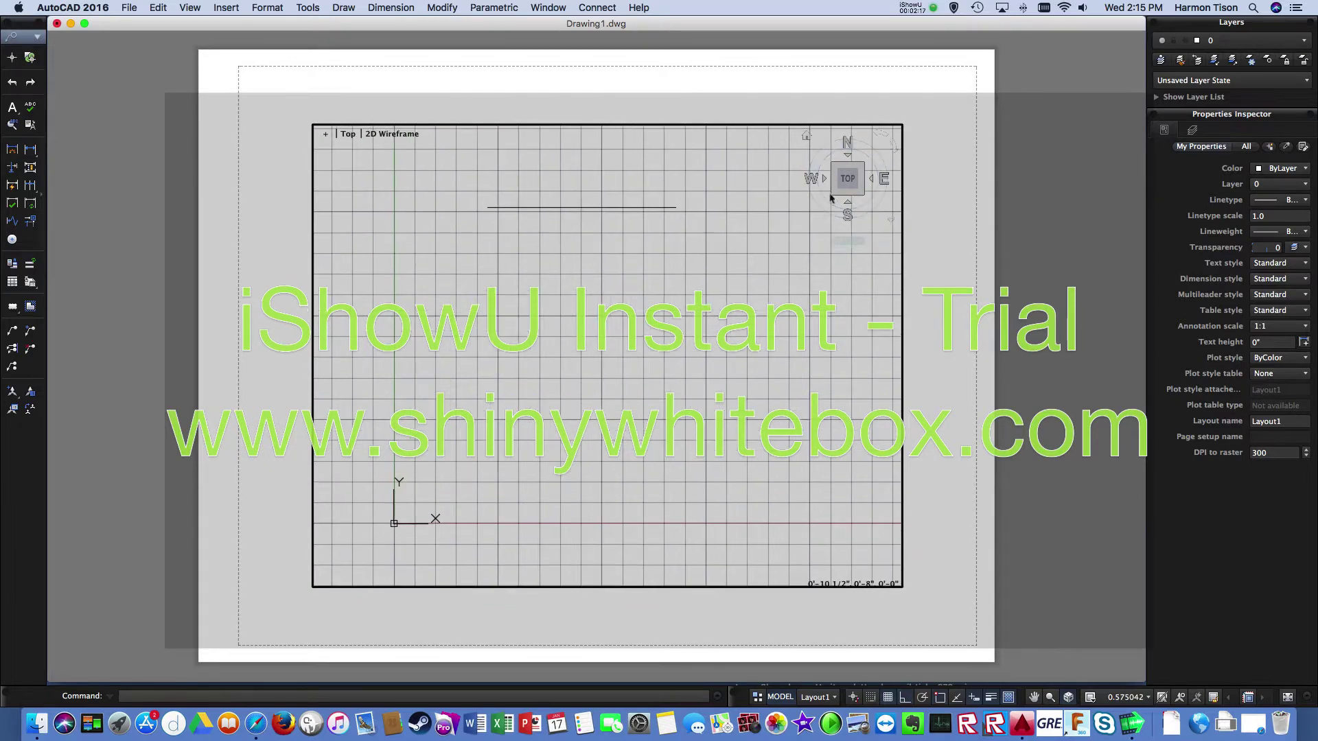
Zoom the viewport so the line is visible, then go back to paper space.
{"action": "left_click", "coordinate": [557, 201]}
{"action": "left_click", "coordinate": [531, 219]}
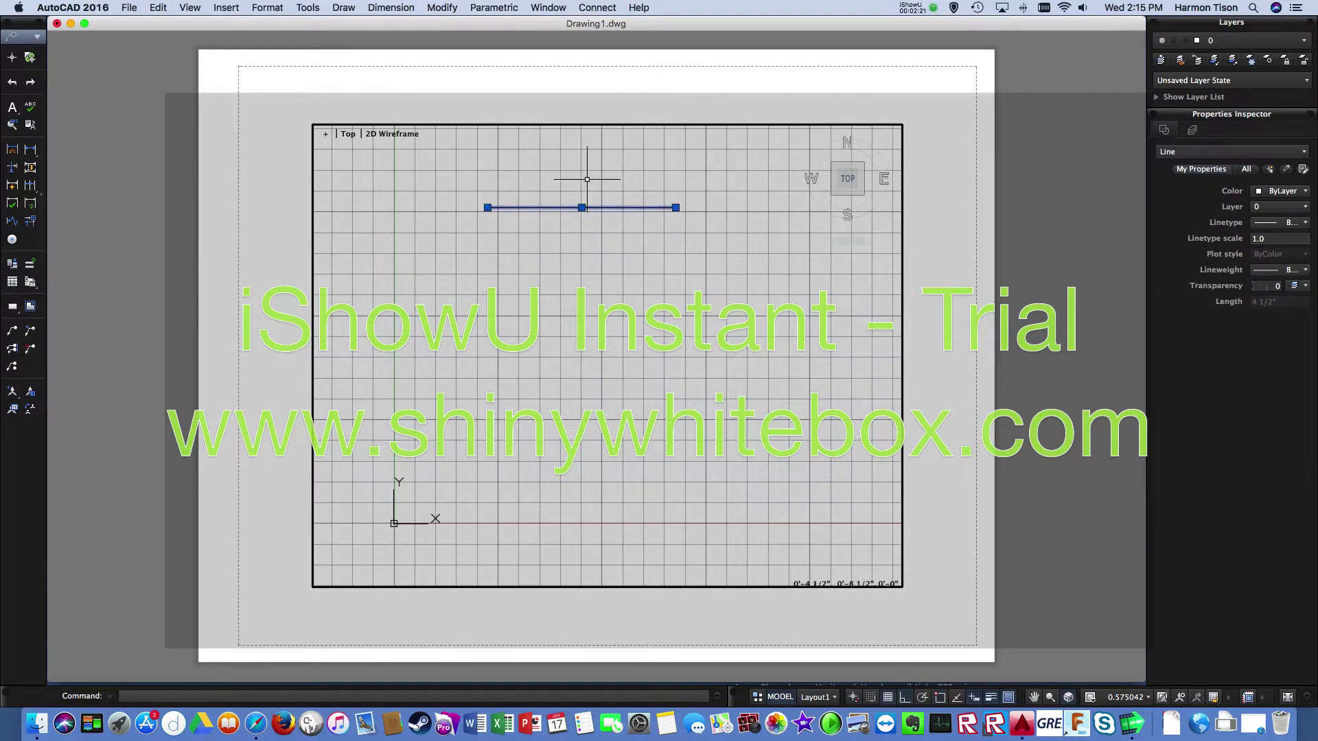
{"action": "left_click", "coordinate": [602, 257]}
{"action": "left_click", "coordinate": [593, 267]}
{"action": "key", "text": "Escape"}
{"action": "scroll", "coordinate": [592, 267], "scroll_direction": "down", "scroll_amount": 2}
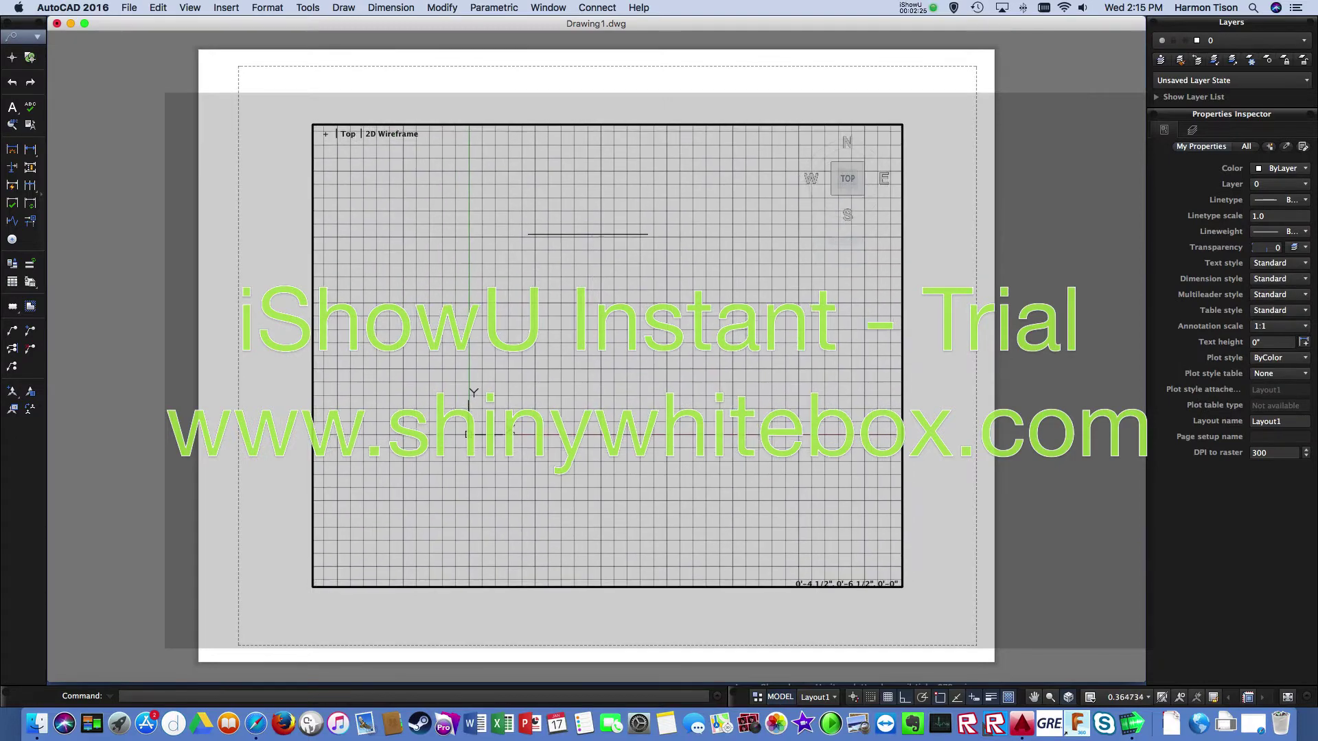
{"action": "scroll", "coordinate": [593, 267], "scroll_direction": "up", "scroll_amount": 3}
{"action": "scroll", "coordinate": [593, 267], "scroll_direction": "down", "scroll_amount": 2}
{"action": "scroll", "coordinate": [592, 267], "scroll_direction": "down", "scroll_amount": 1}
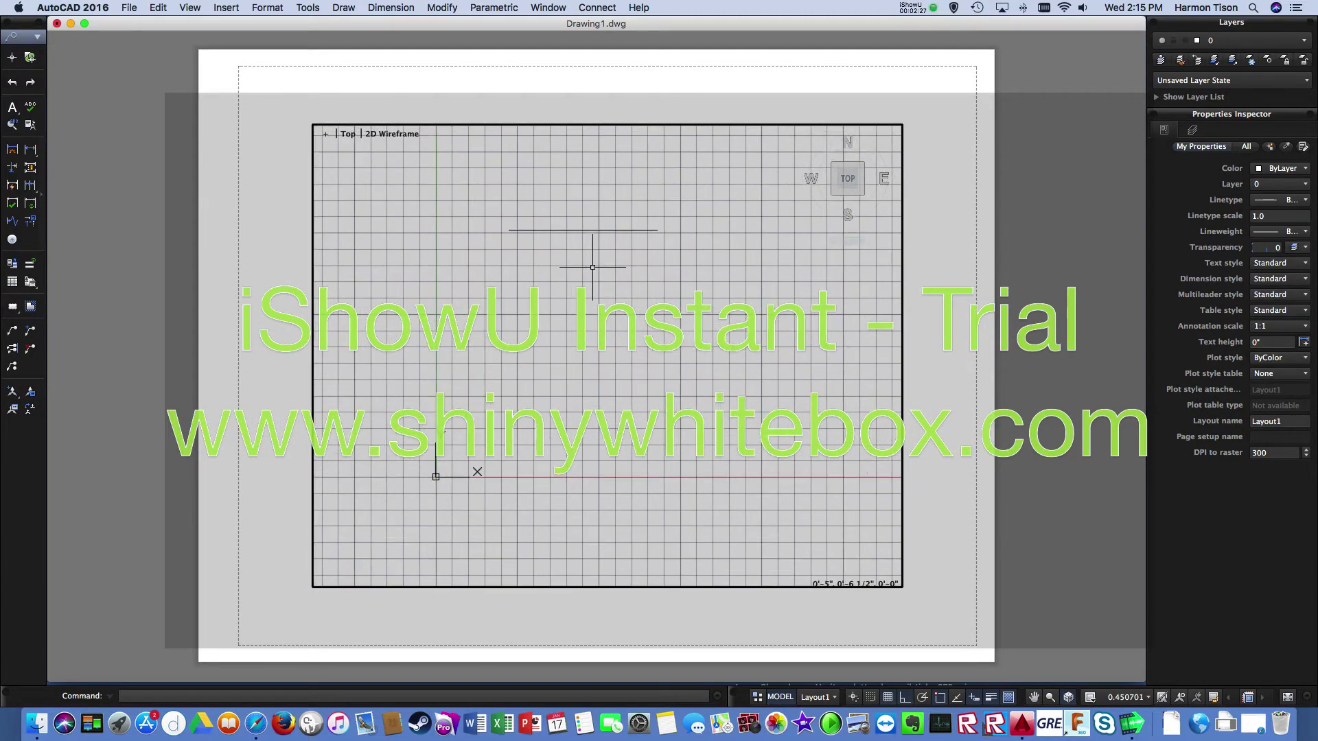
{"action": "scroll", "coordinate": [593, 267], "scroll_direction": "down", "scroll_amount": 2}
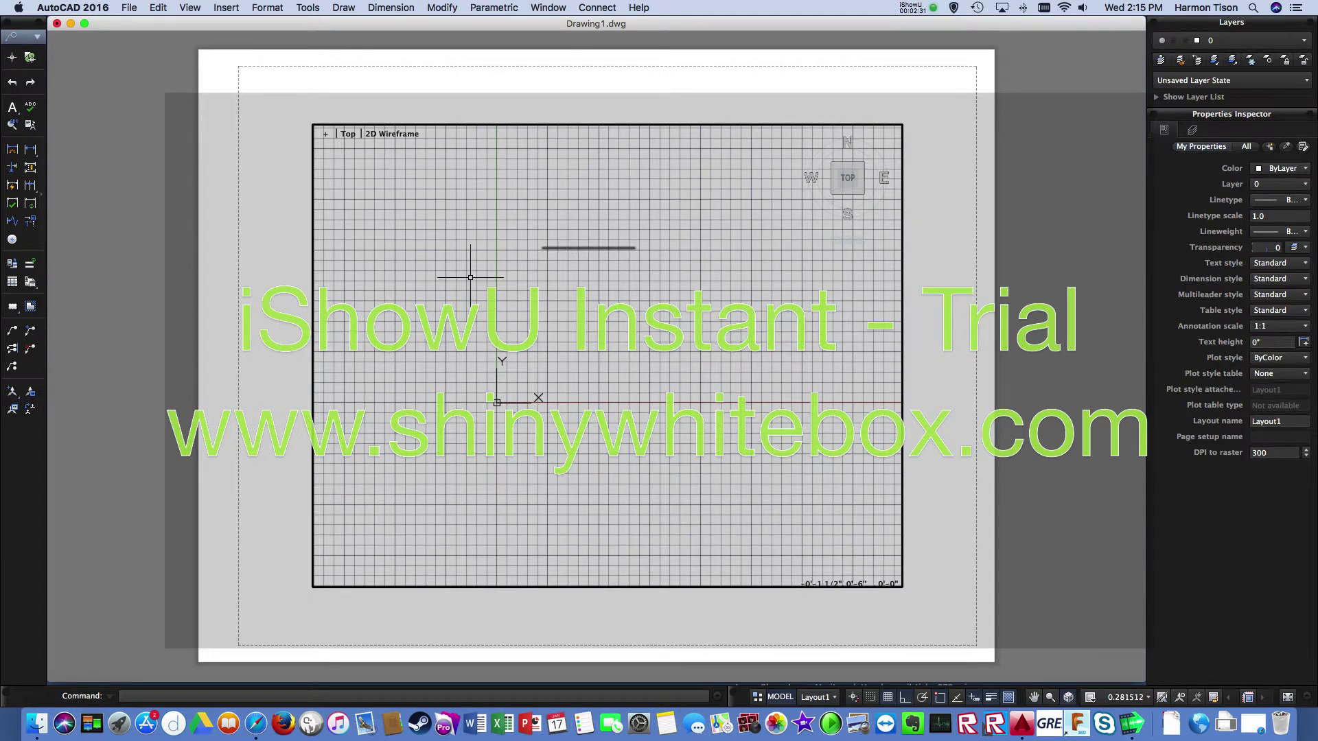
{"action": "left_click", "coordinate": [780, 697]}
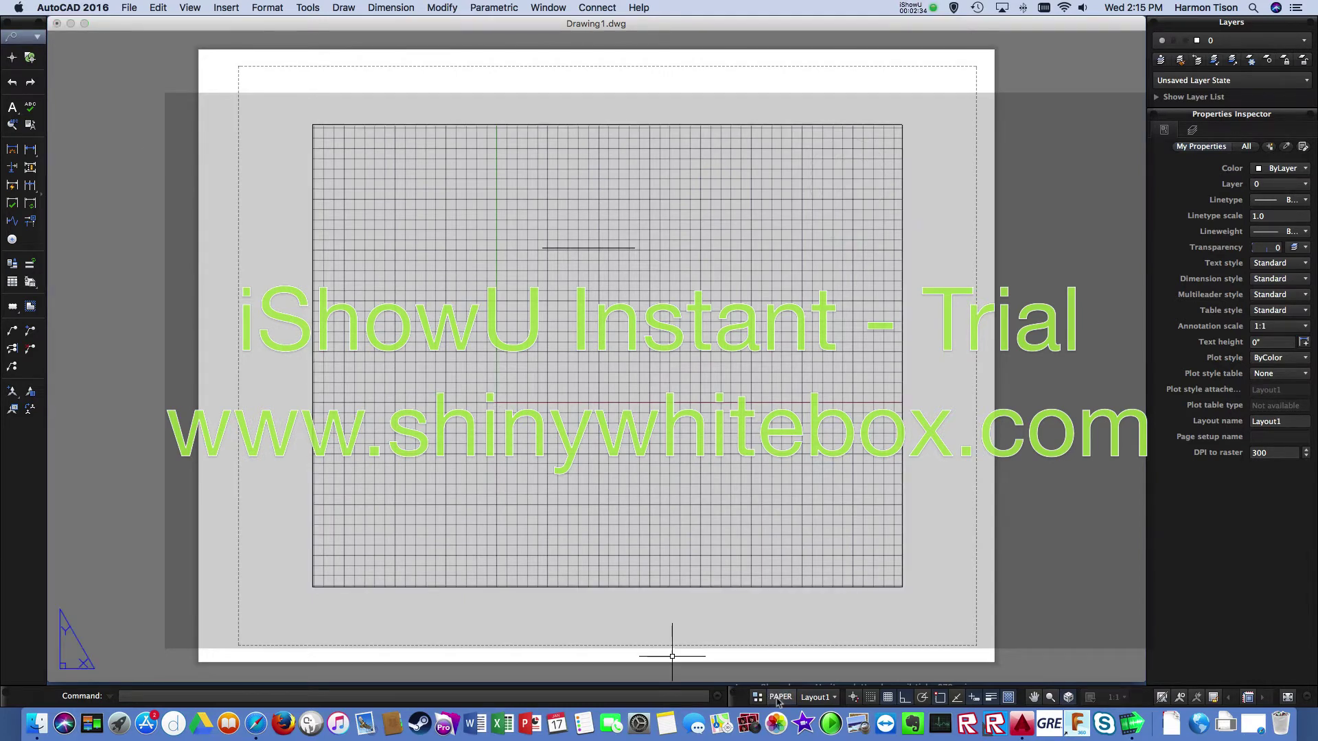
Draw a short horizontal line on the sheet below the viewport.
{"action": "right_click", "coordinate": [445, 610]}
{"action": "left_click", "coordinate": [484, 511]}
{"action": "left_click", "coordinate": [442, 609]}
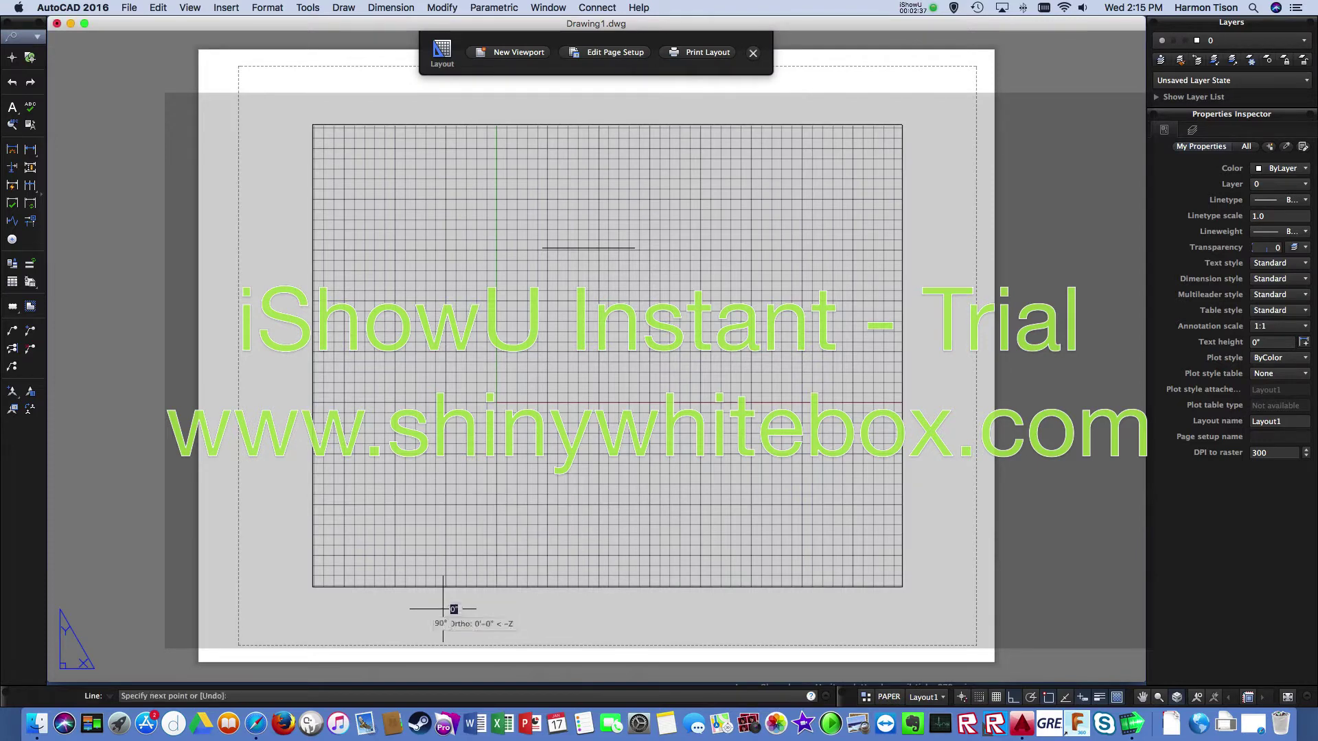
{"action": "left_click", "coordinate": [528, 609]}
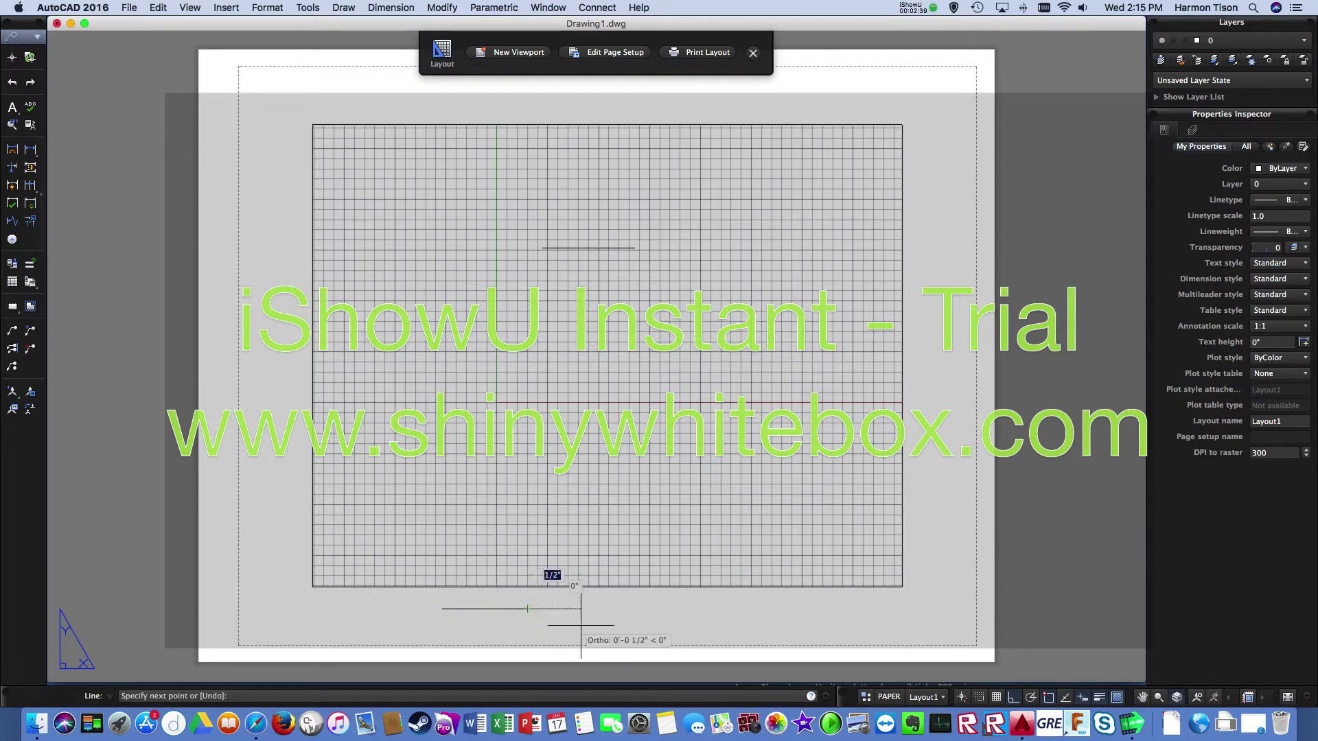
{"action": "key", "text": "Return"}
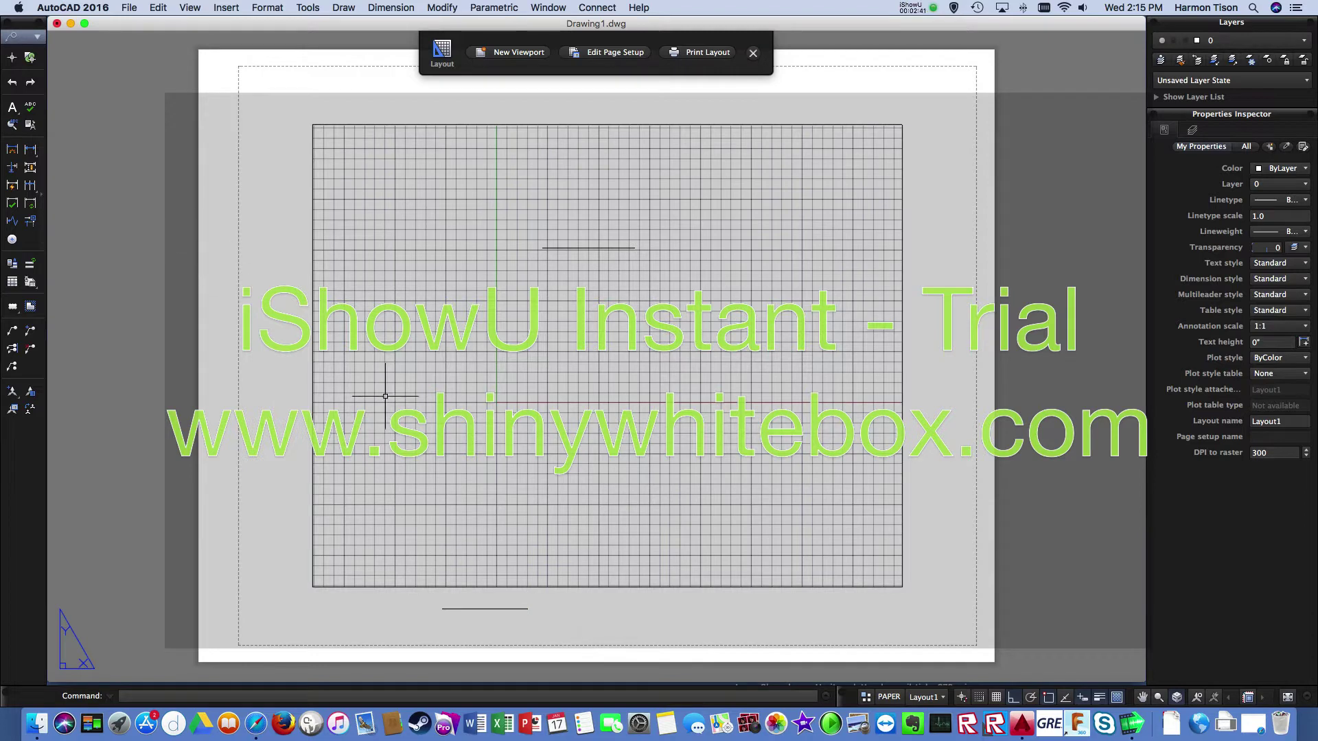
Delete the viewport and its contents, then switch to model space.
{"action": "left_click", "coordinate": [904, 402]}
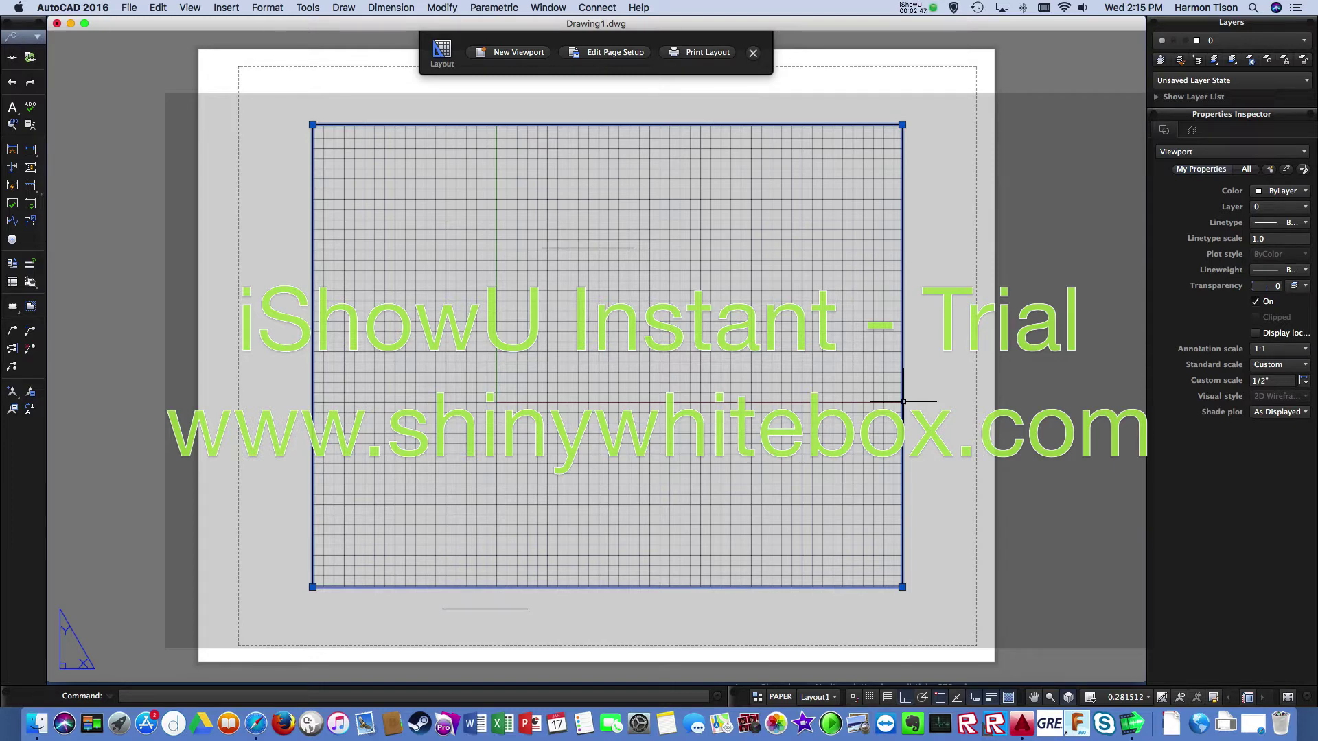
{"action": "key", "text": "Delete"}
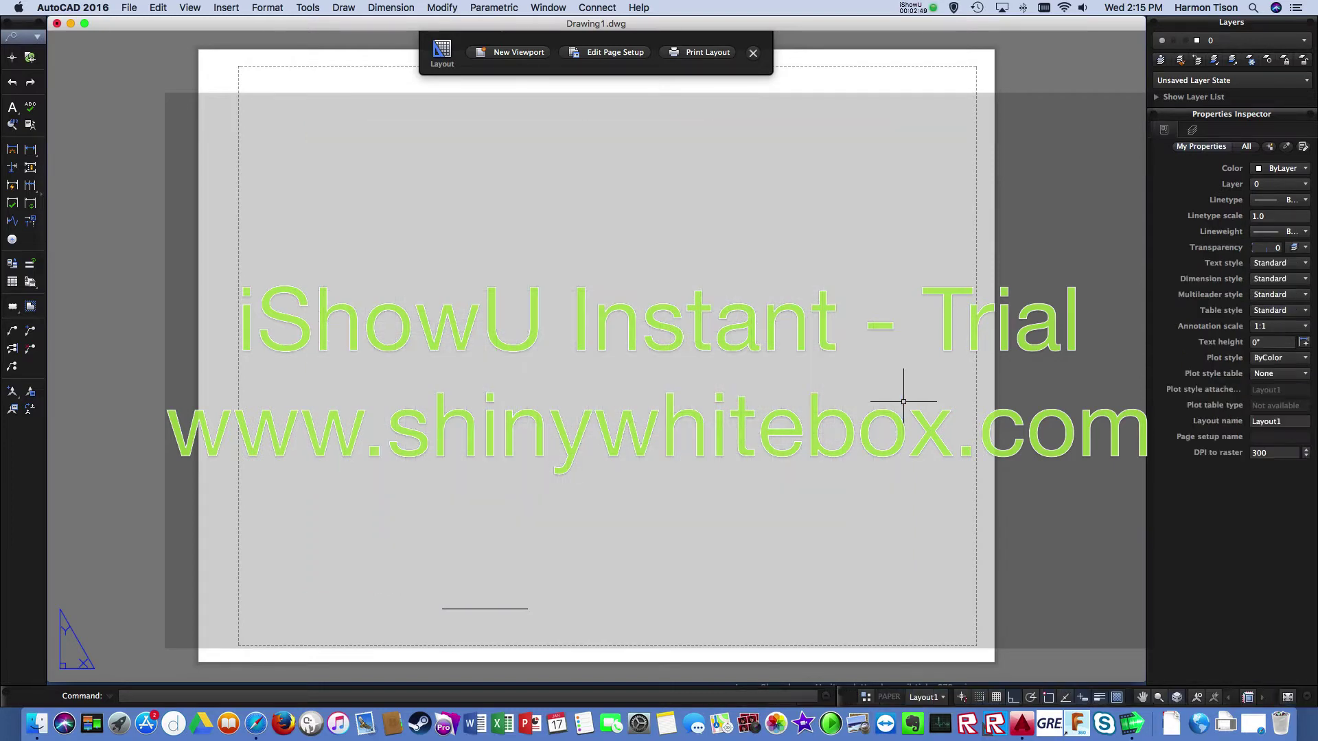
{"action": "left_click", "coordinate": [945, 698]}
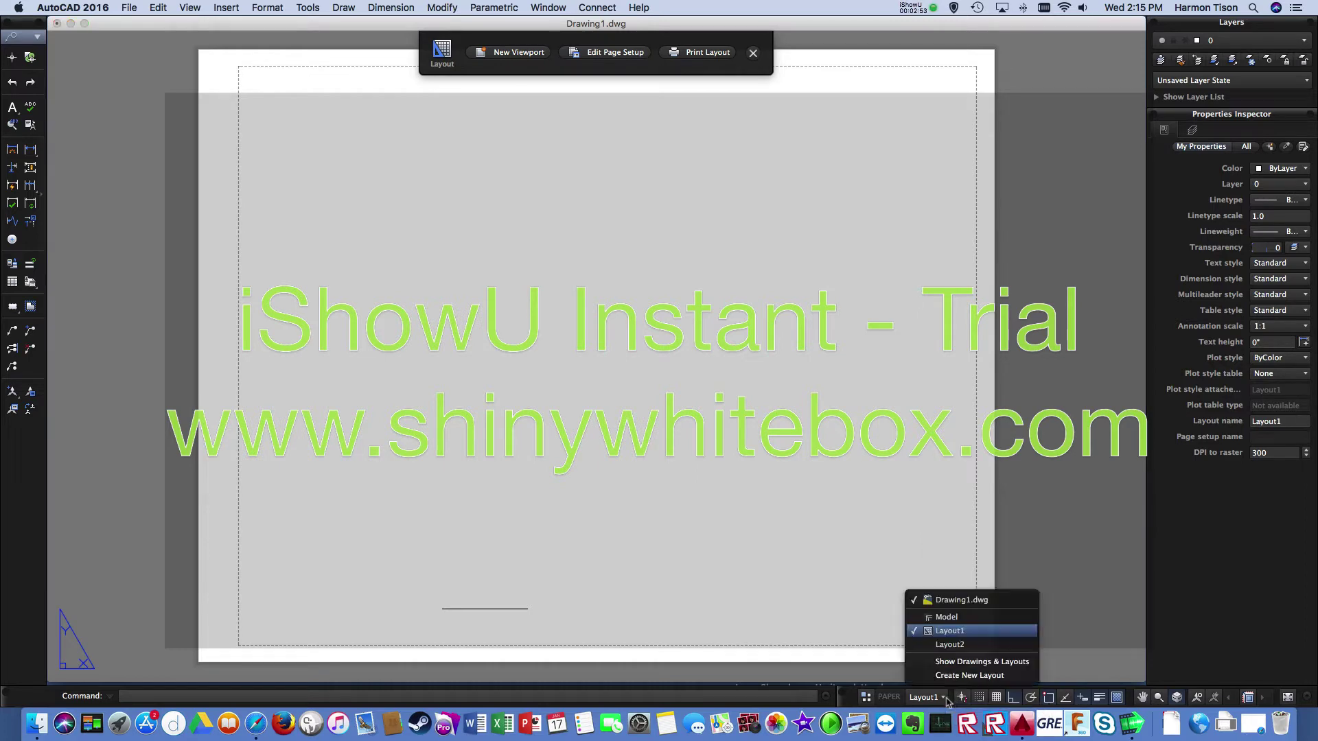
{"action": "left_click", "coordinate": [959, 621]}
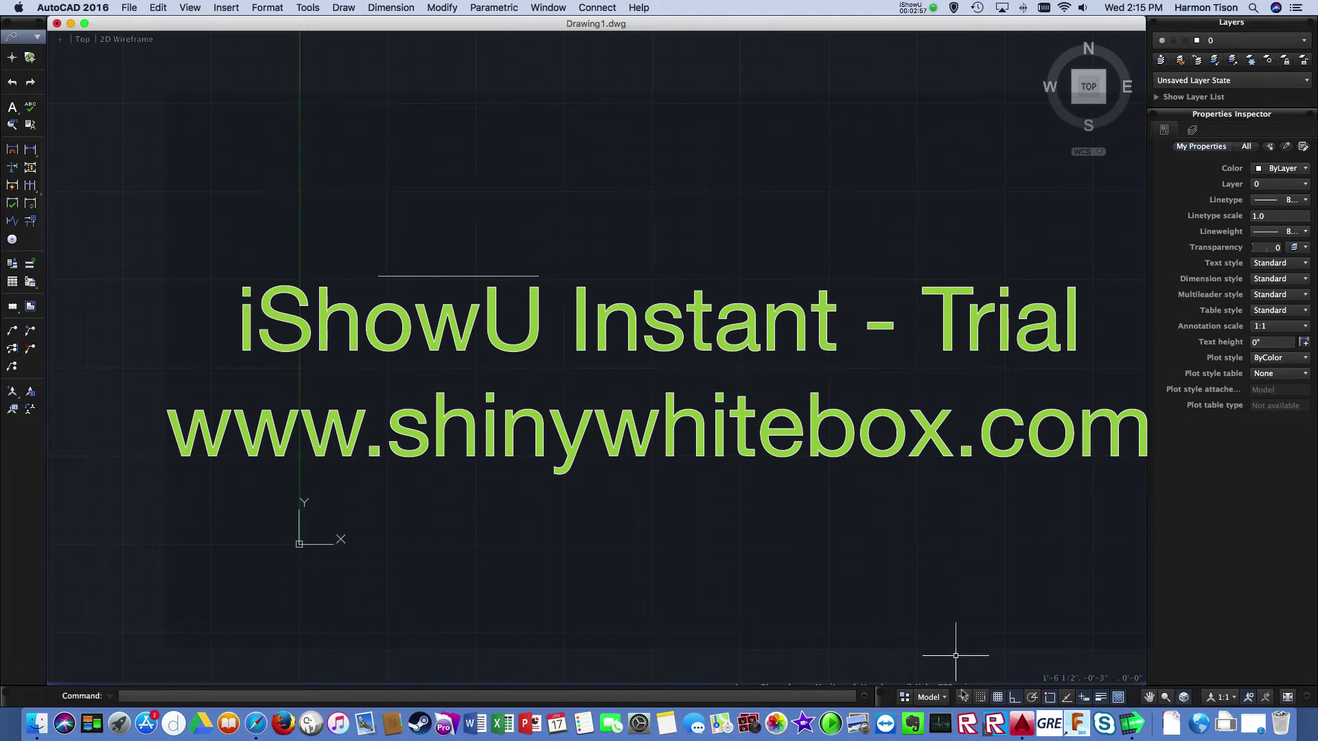
Back on Layout1, delete the stray short line and return to Model.
{"action": "left_click", "coordinate": [946, 698]}
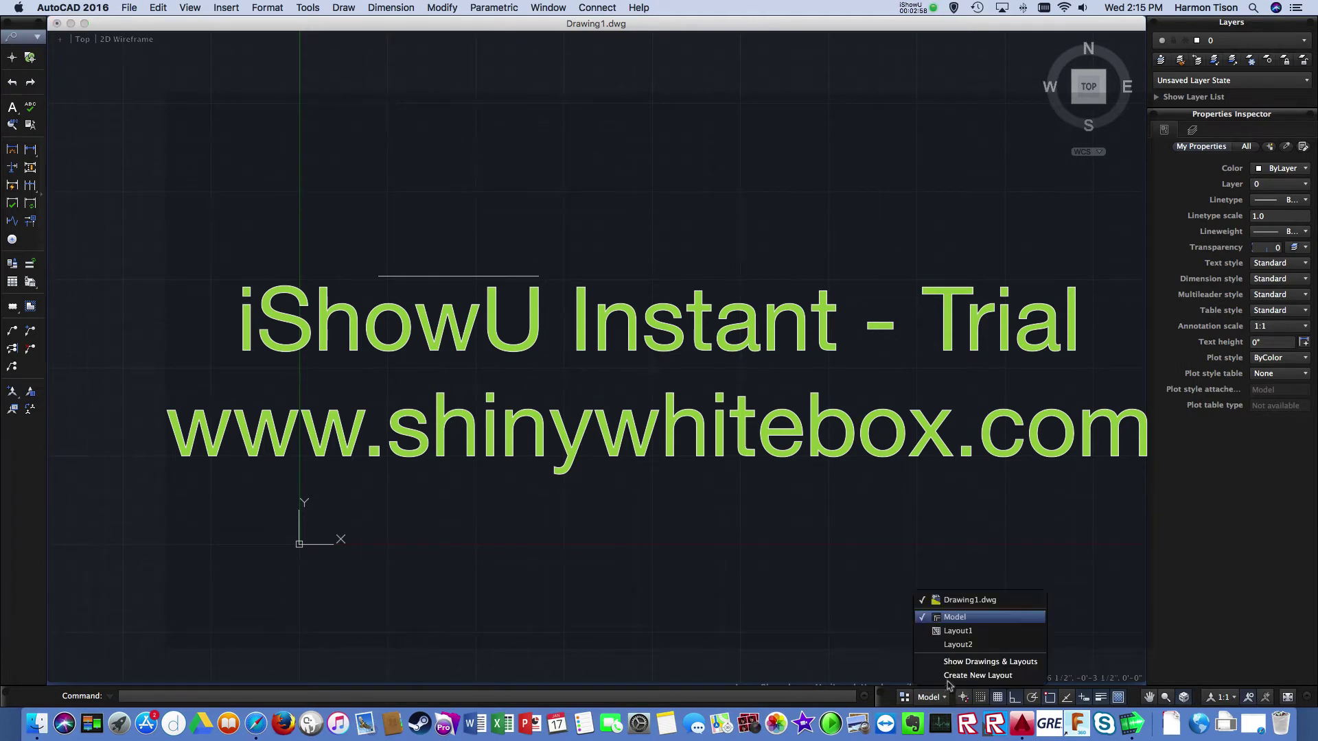
{"action": "left_click", "coordinate": [957, 631]}
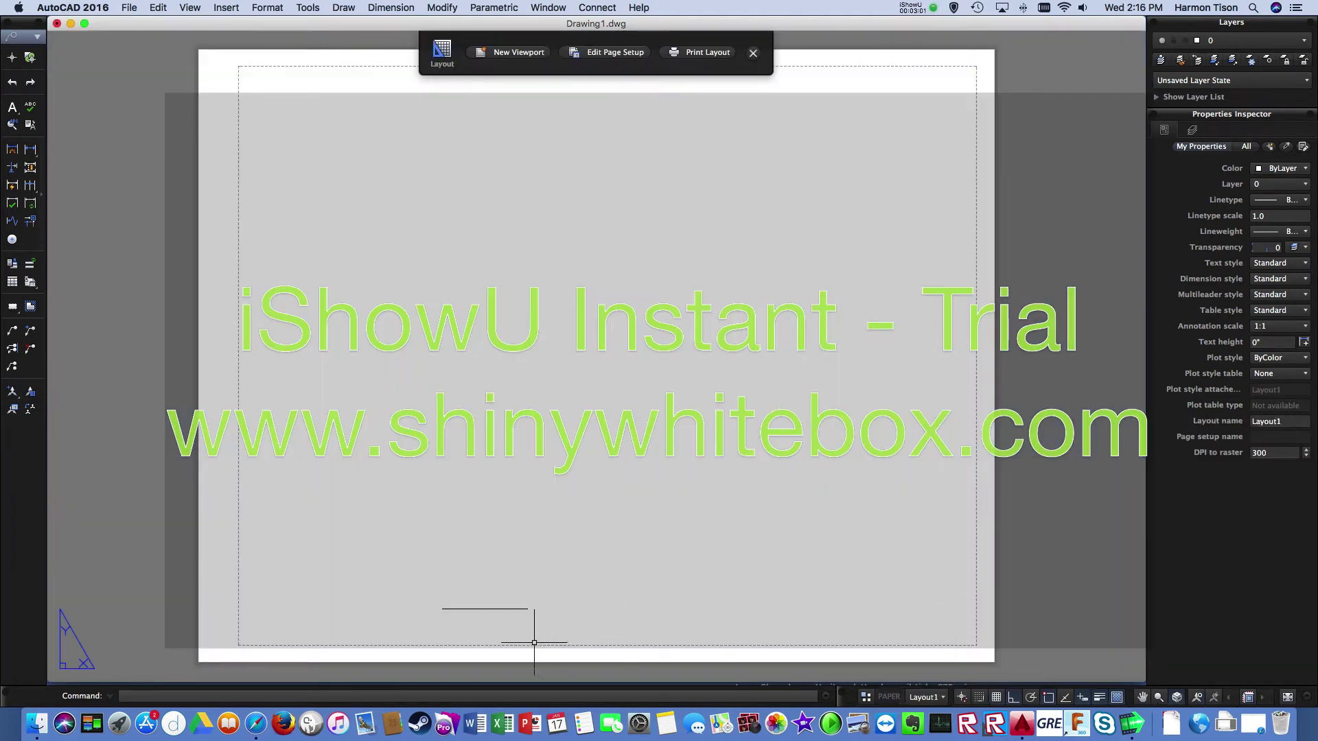
{"action": "left_click", "coordinate": [493, 609]}
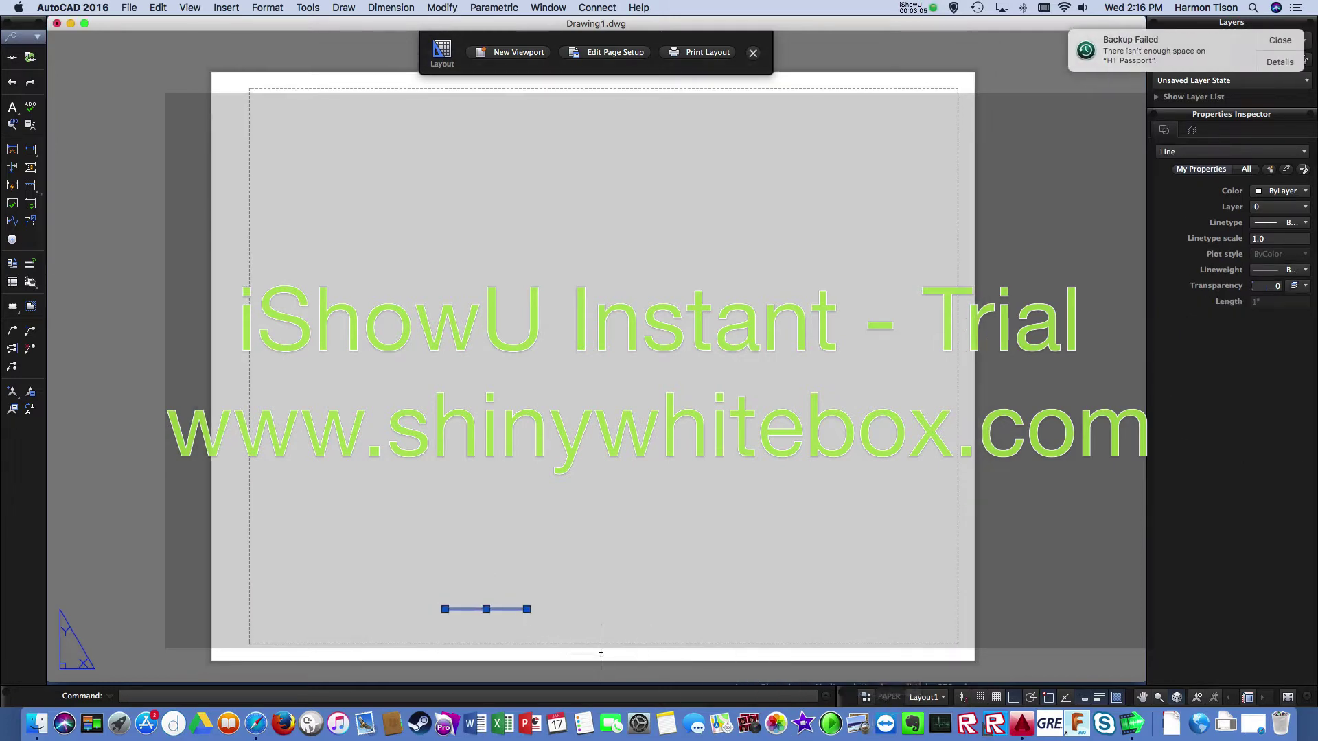
{"action": "key", "text": "Delete"}
{"action": "left_click", "coordinate": [941, 698]}
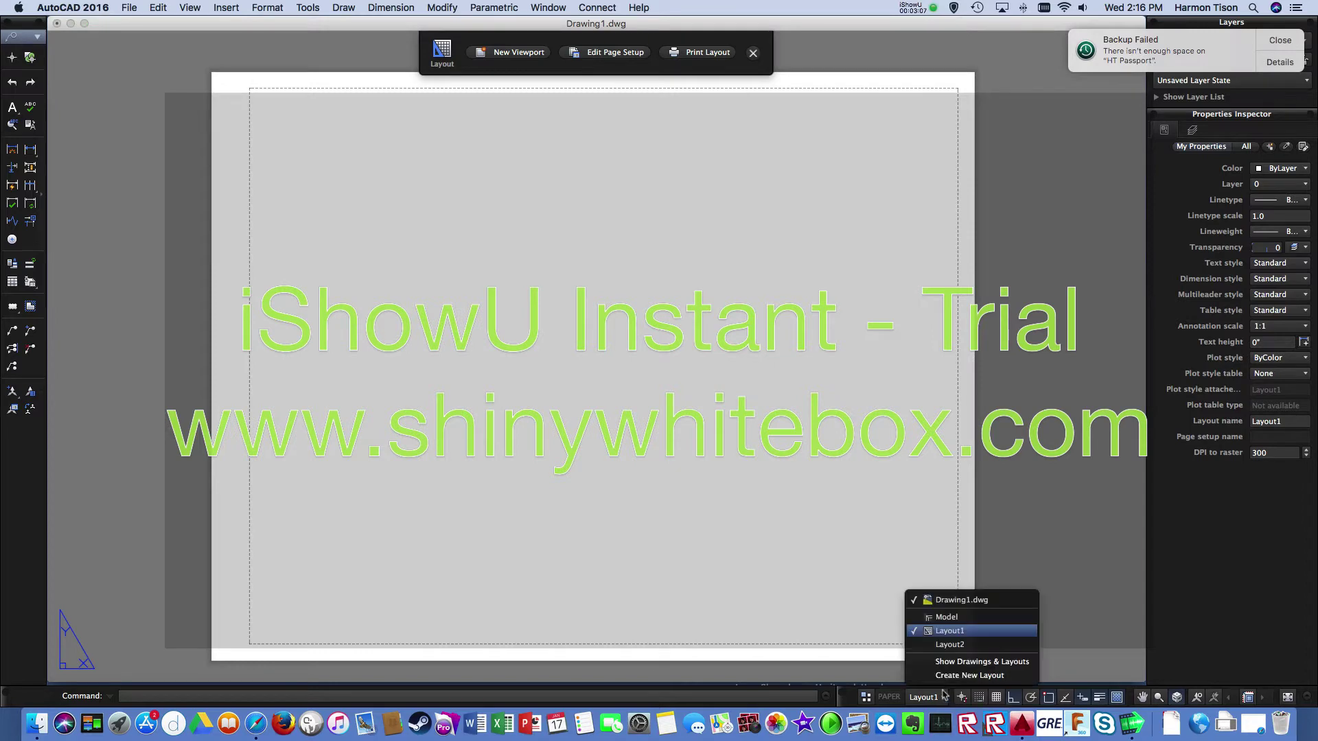
{"action": "left_click", "coordinate": [946, 623]}
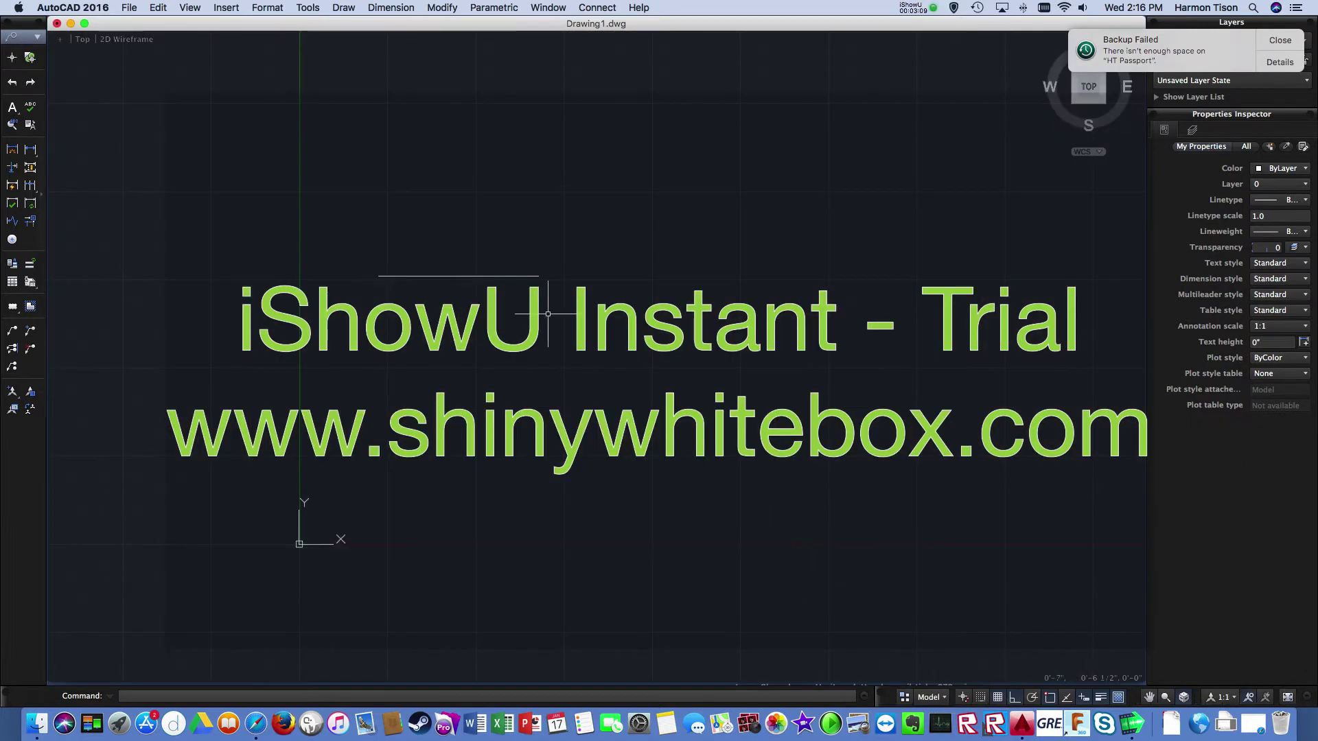
Delete the stray model-space line and confirm Architectural units in the UNITS dialog.
{"action": "left_click", "coordinate": [488, 277]}
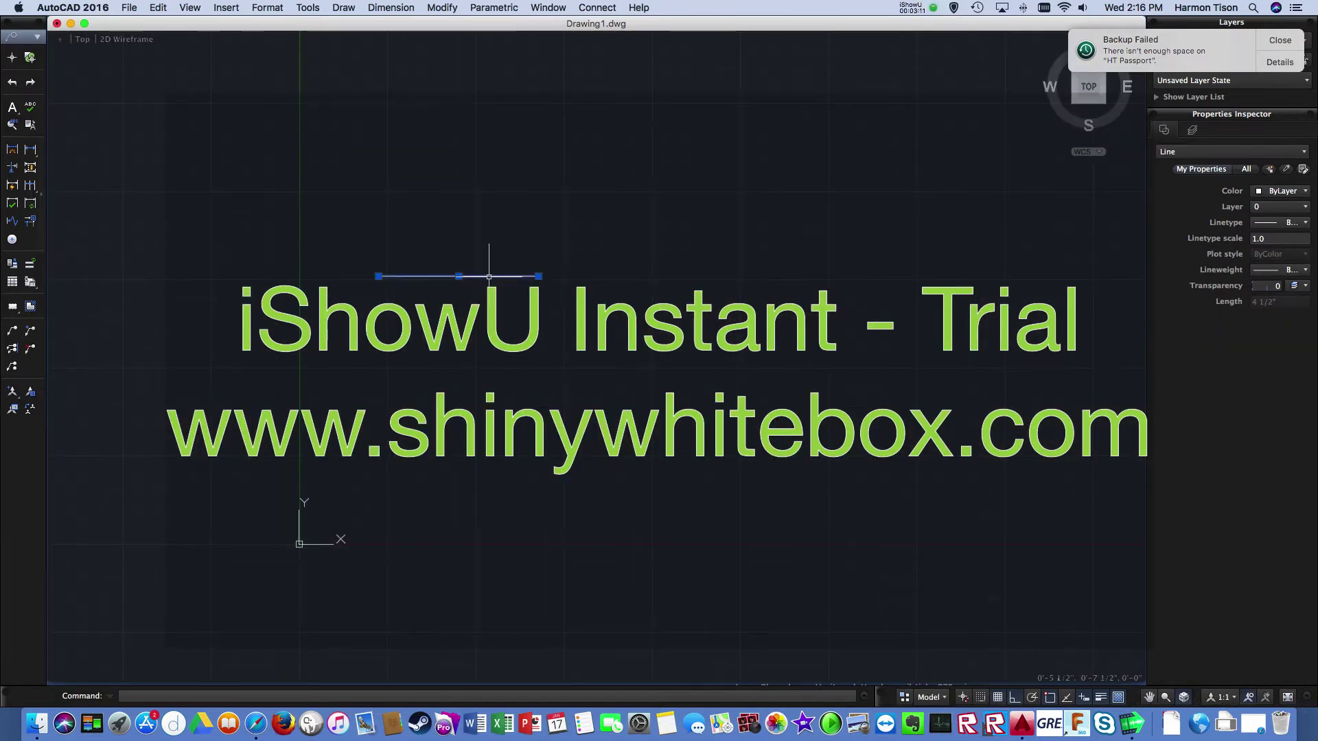
{"action": "key", "text": "Delete"}
{"action": "type", "text": "units"}
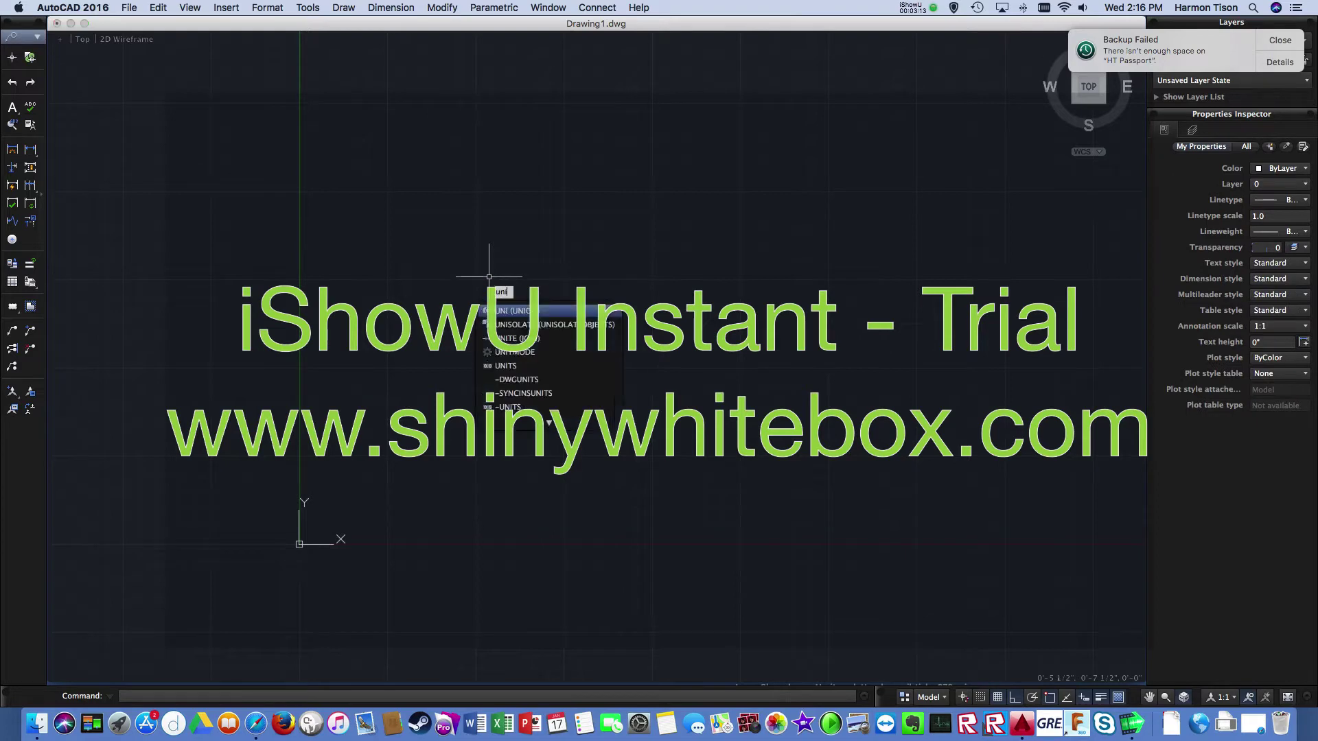
{"action": "key", "text": "Return"}
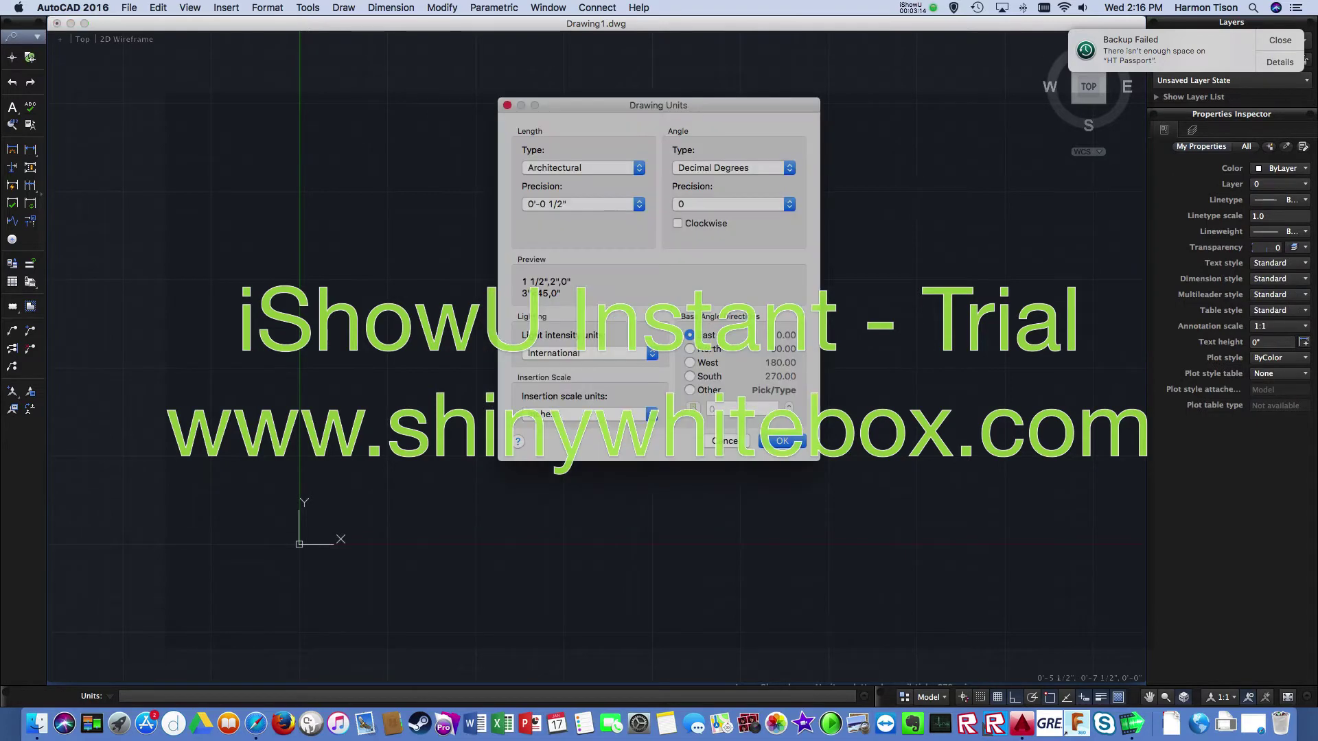
{"action": "left_click", "coordinate": [776, 441]}
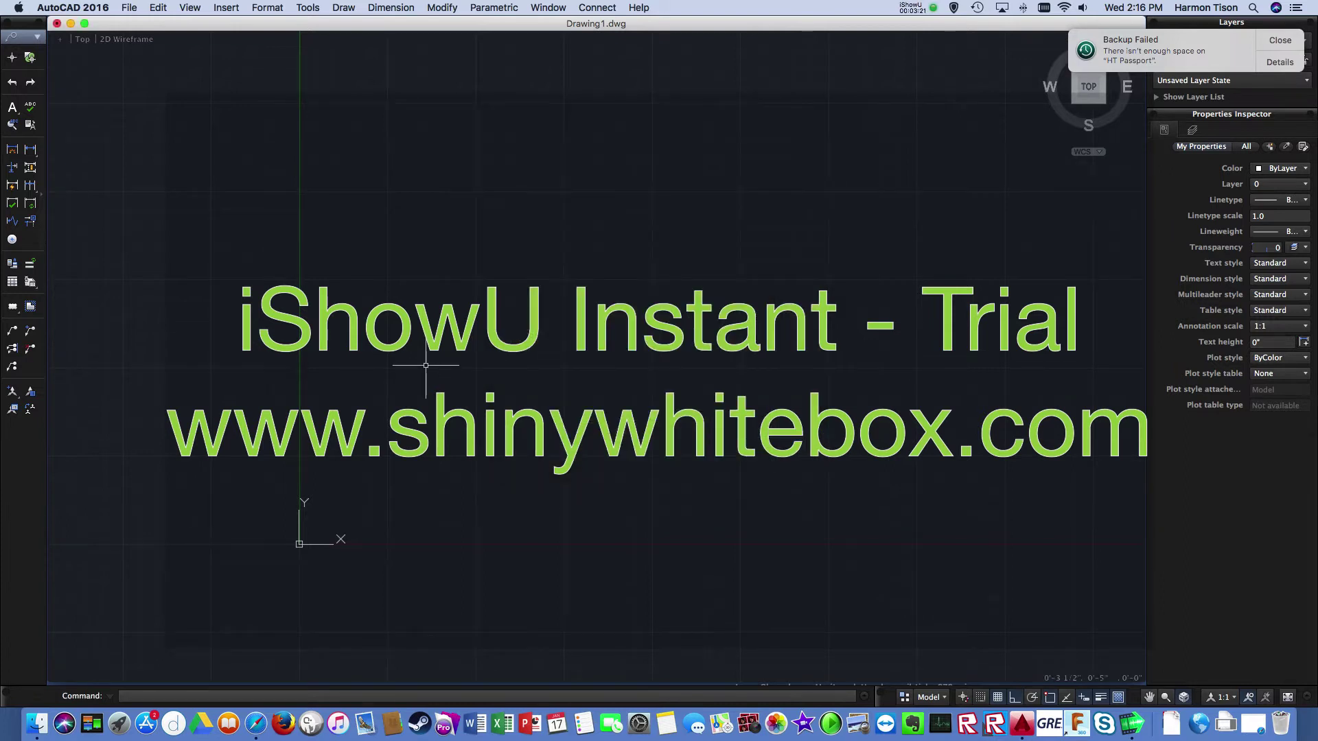
Start a LIMCHECK entry with 0,0 and cancel it.
{"action": "type", "text": "limcheck"}
{"action": "key", "text": "Return"}
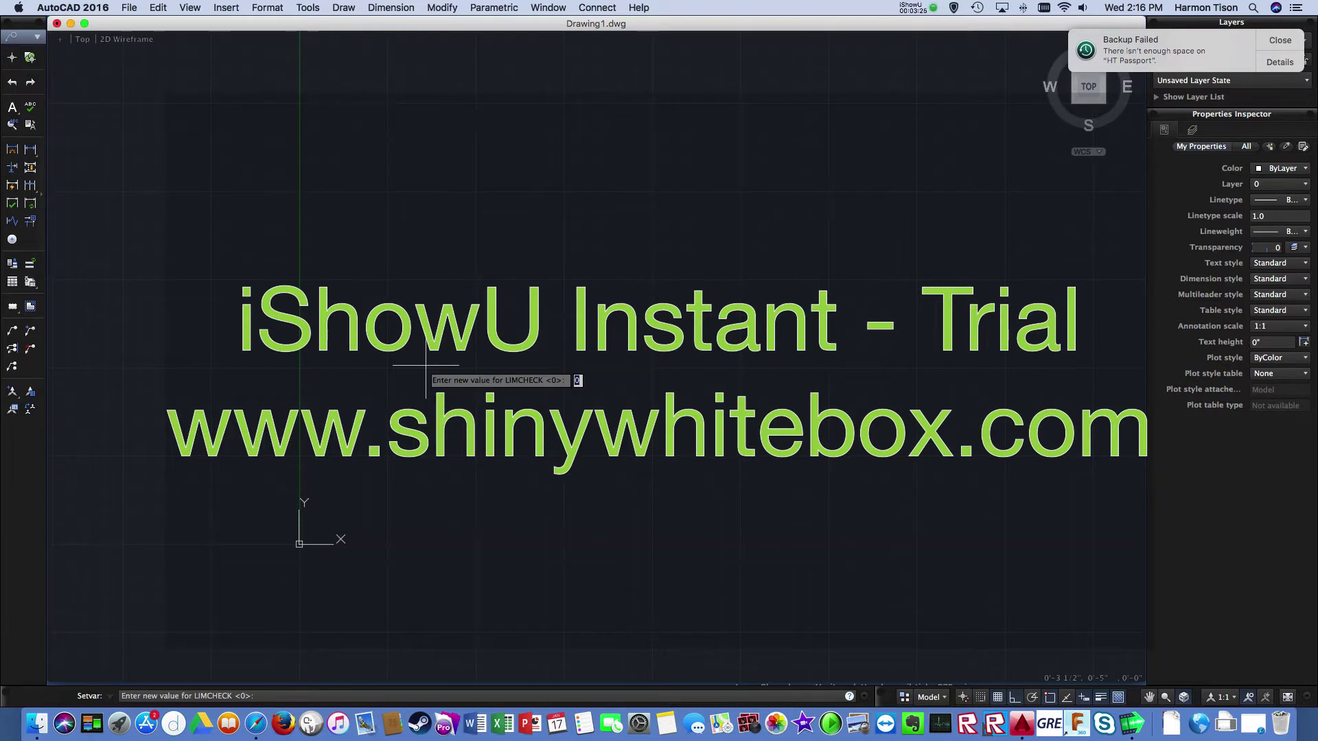
{"action": "type", "text": "0,0"}
{"action": "key", "text": "Return"}
{"action": "type", "text": "2"}
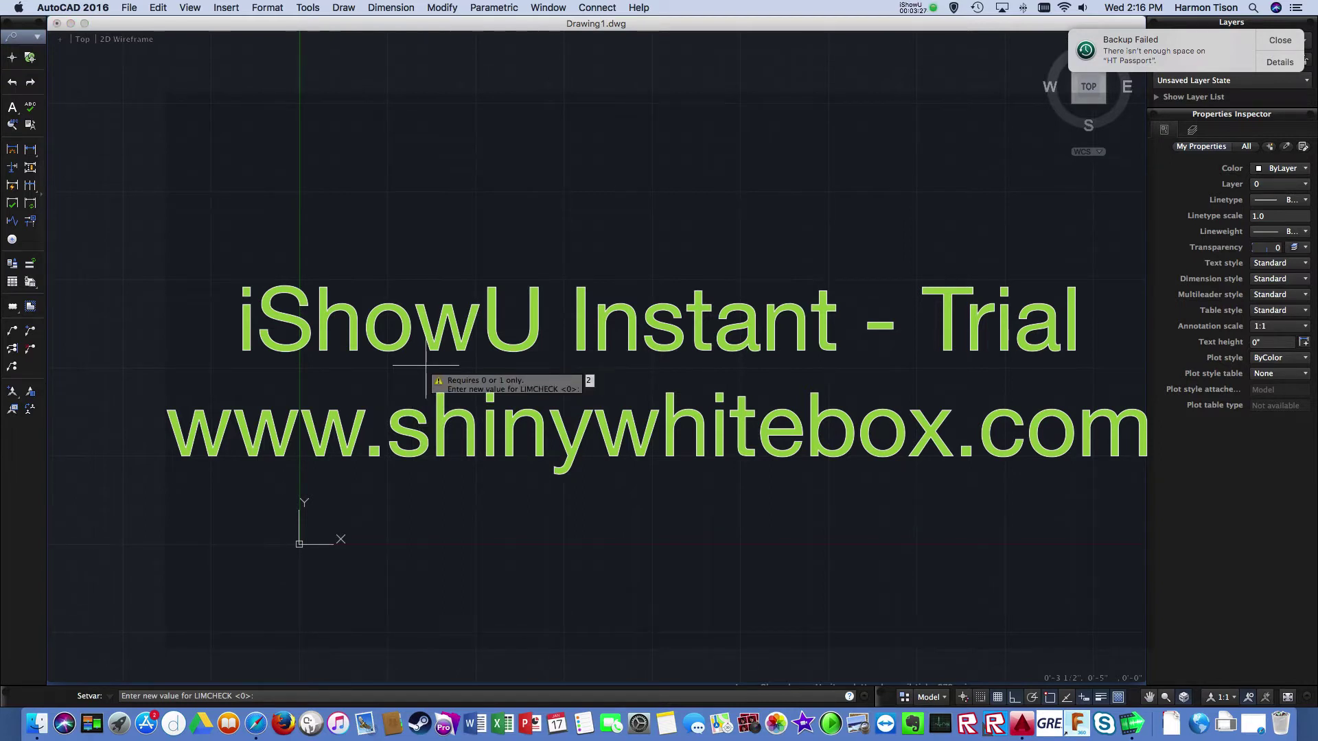
{"action": "type", "text": "0,02"}
{"action": "key", "text": "Escape"}
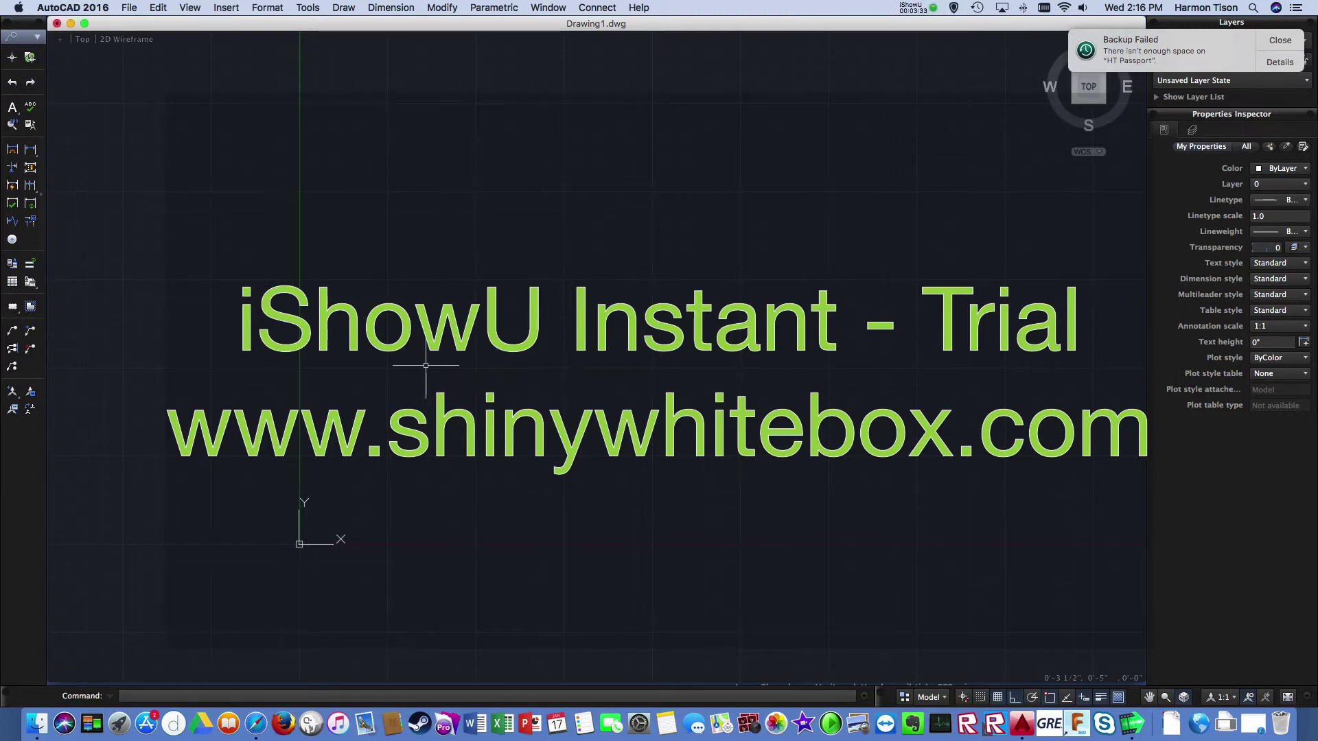
Set the drawing limits with lower-left corner 0,0 and upper-right 20,20.
{"action": "type", "text": "lim"}
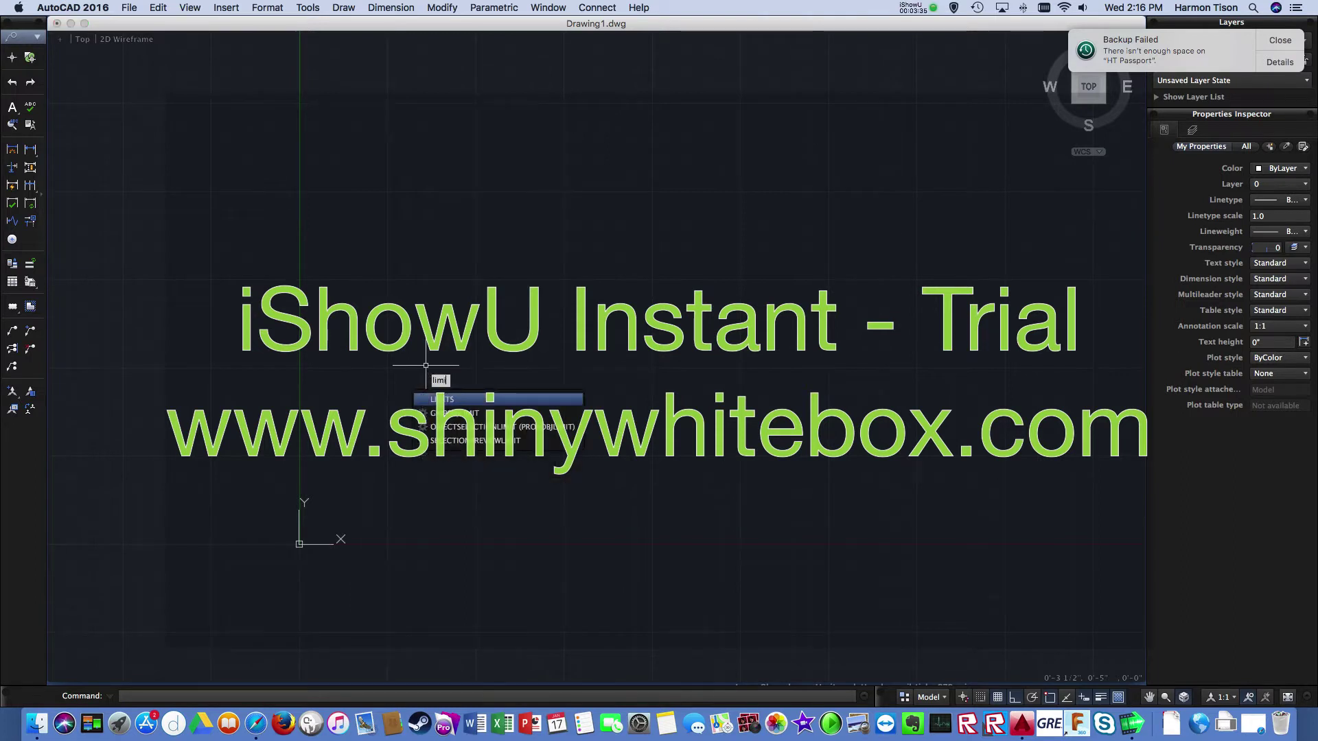
{"action": "key", "text": "Down"}
{"action": "key", "text": "Return"}
{"action": "type", "text": "0,0"}
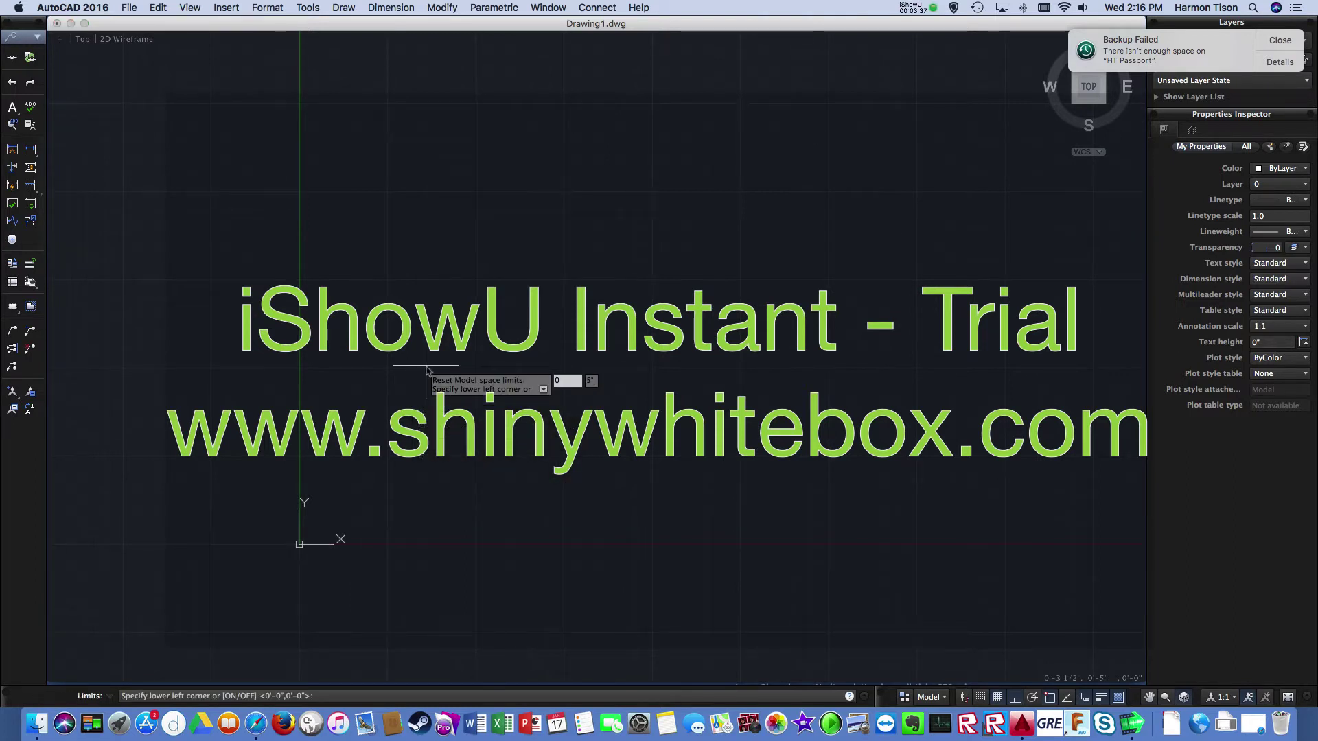
{"action": "key", "text": "Return"}
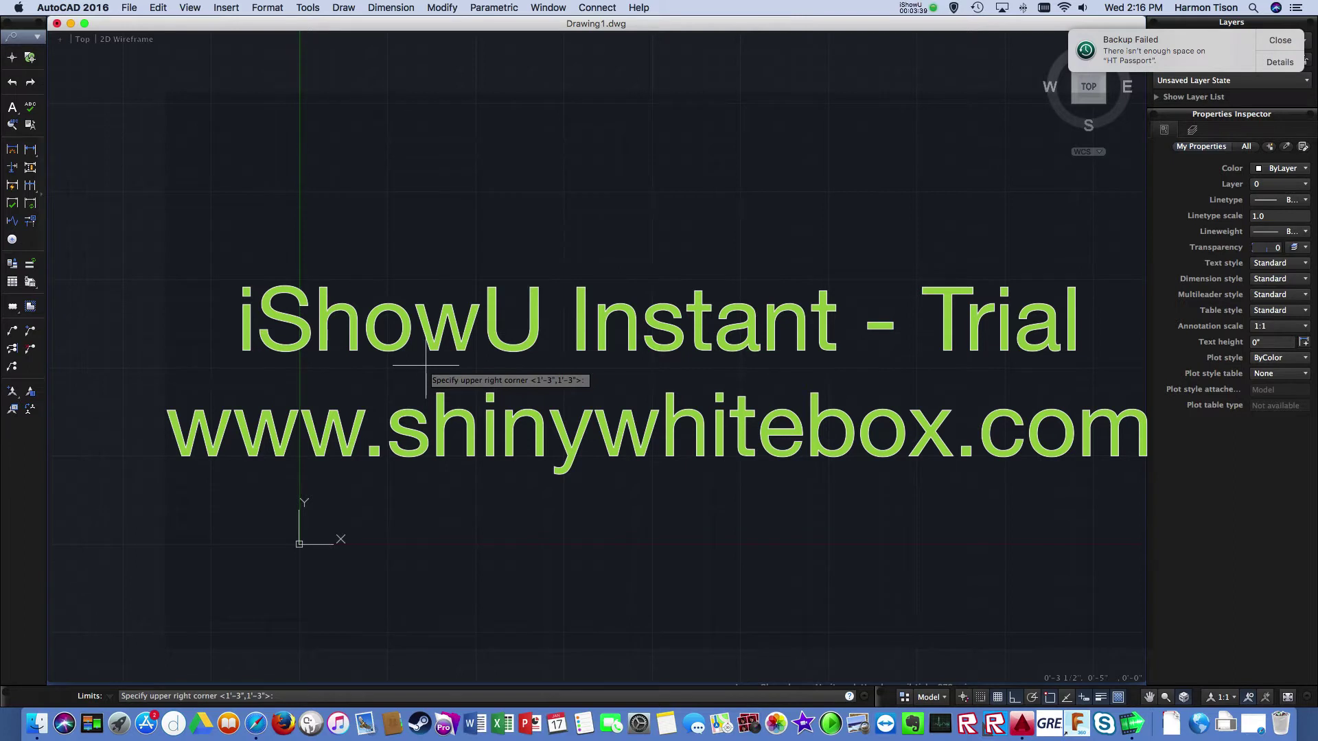
{"action": "type", "text": "20,20"}
{"action": "key", "text": "Return"}
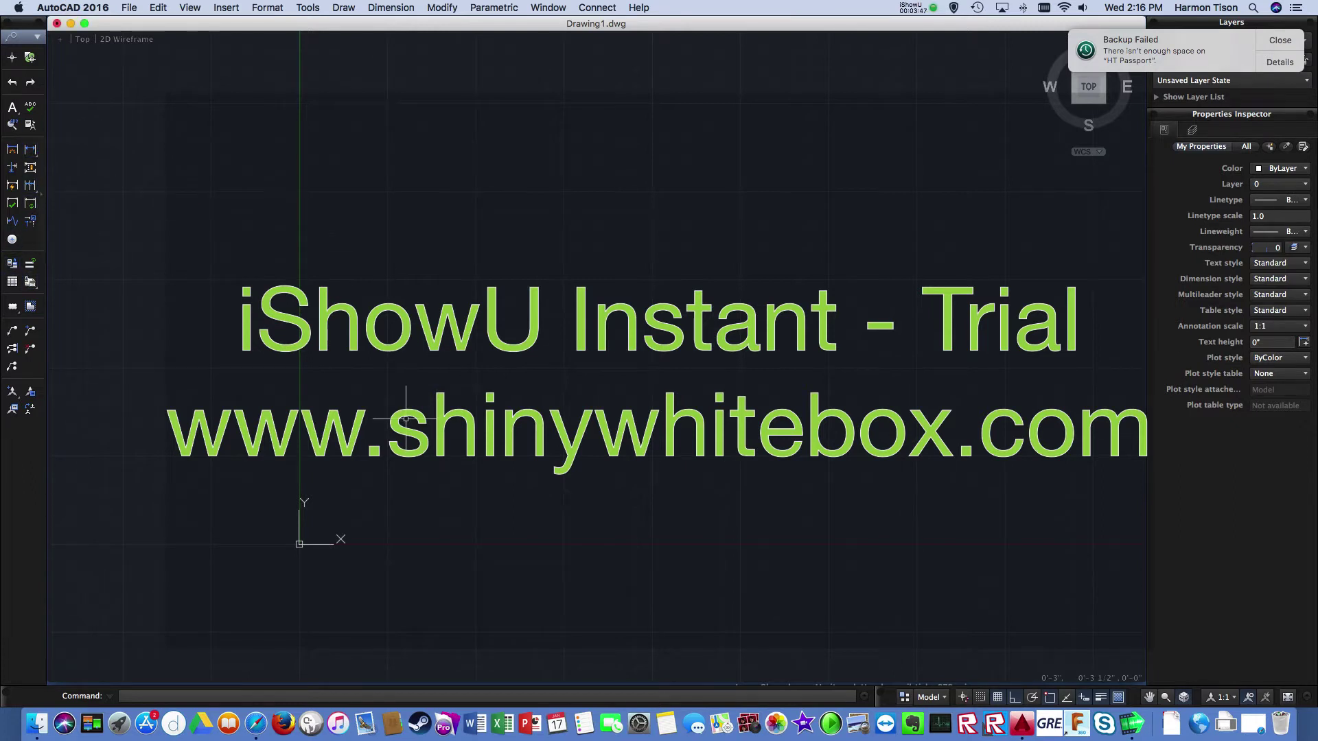
Draw a 10.5 by 8 rectangle with its first corner at 0,0.
{"action": "type", "text": "rec"}
{"action": "key", "text": "Return"}
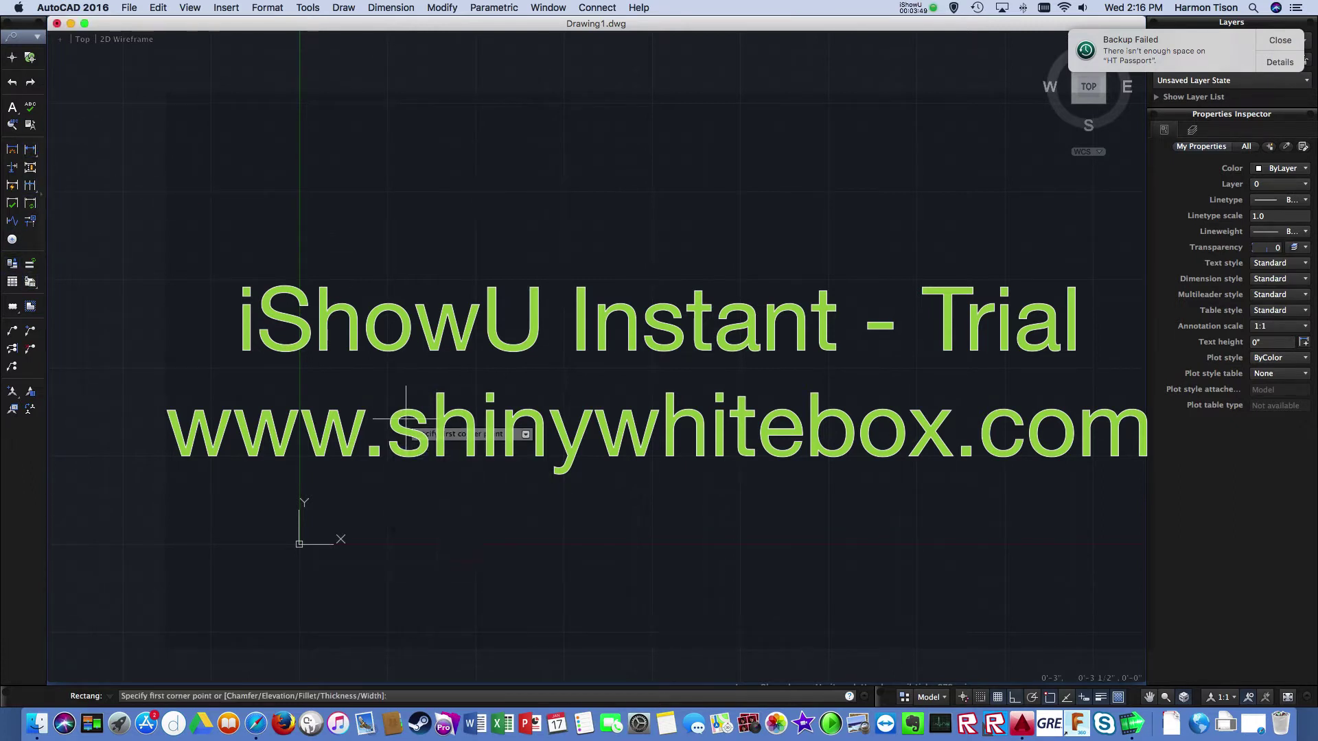
{"action": "scroll", "coordinate": [406, 420], "scroll_direction": "left", "scroll_amount": 1}
{"action": "type", "text": "0,0"}
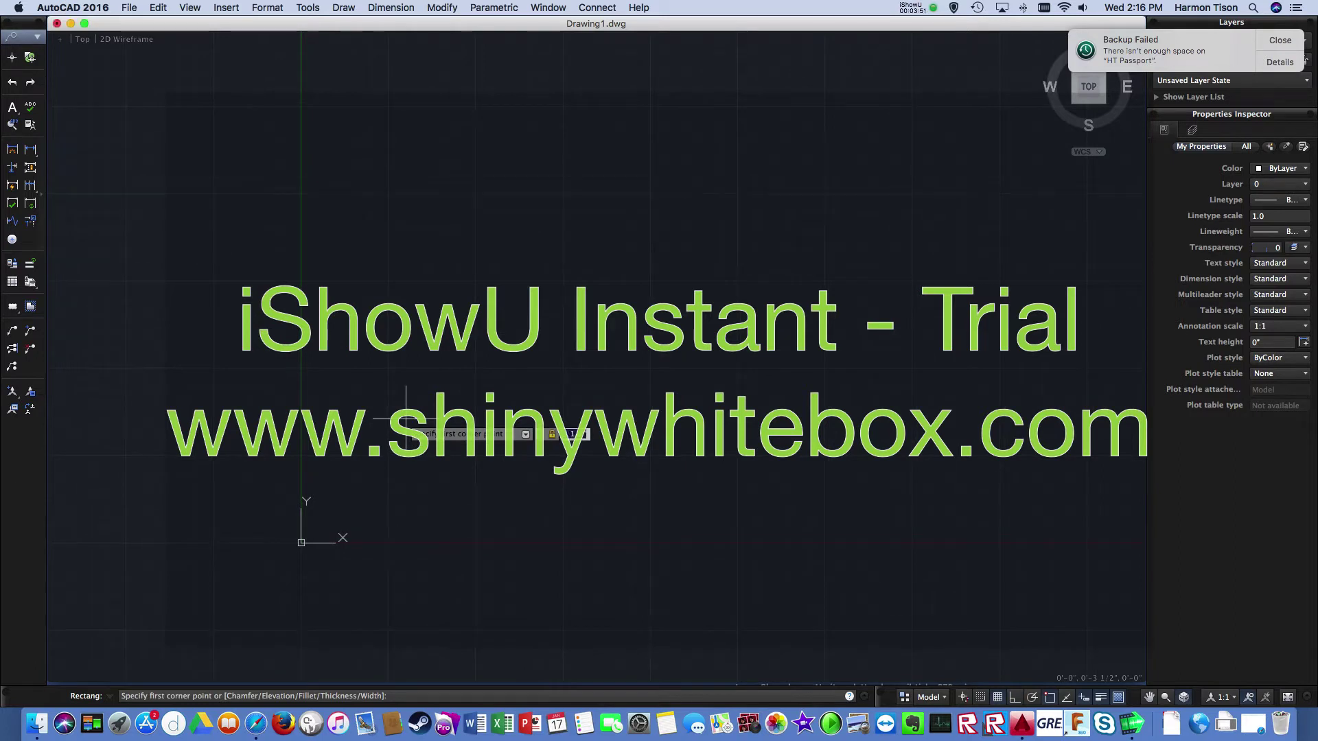
{"action": "key", "text": "Return"}
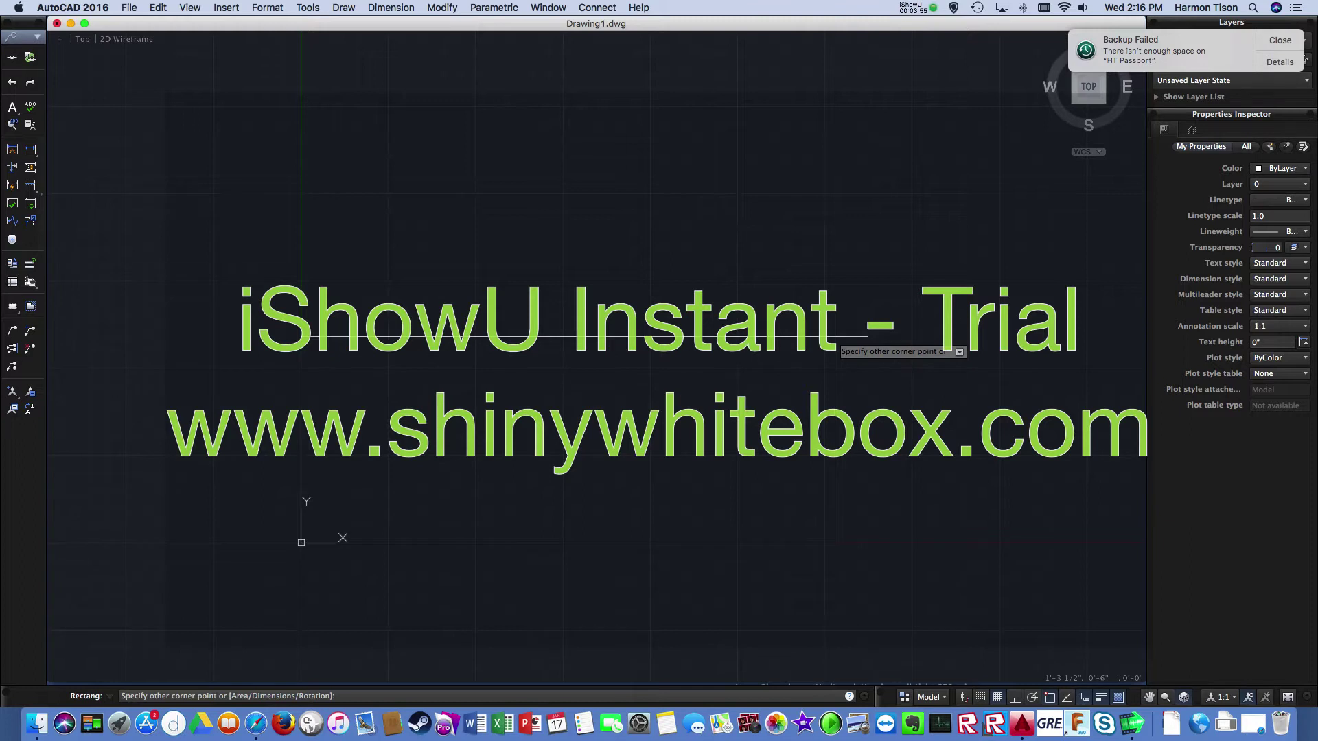
{"action": "type", "text": "10.5"}
{"action": "key", "text": "Tab"}
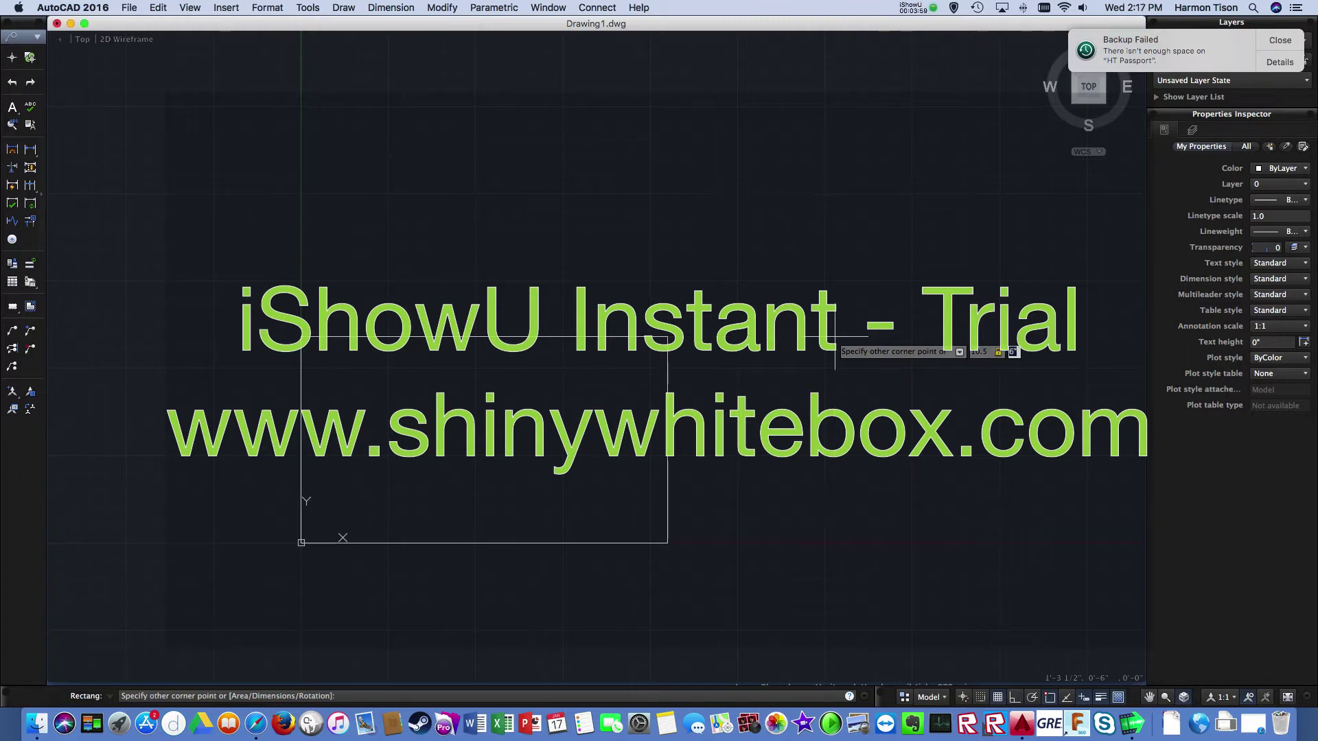
{"action": "type", "text": "8"}
{"action": "key", "text": "Return"}
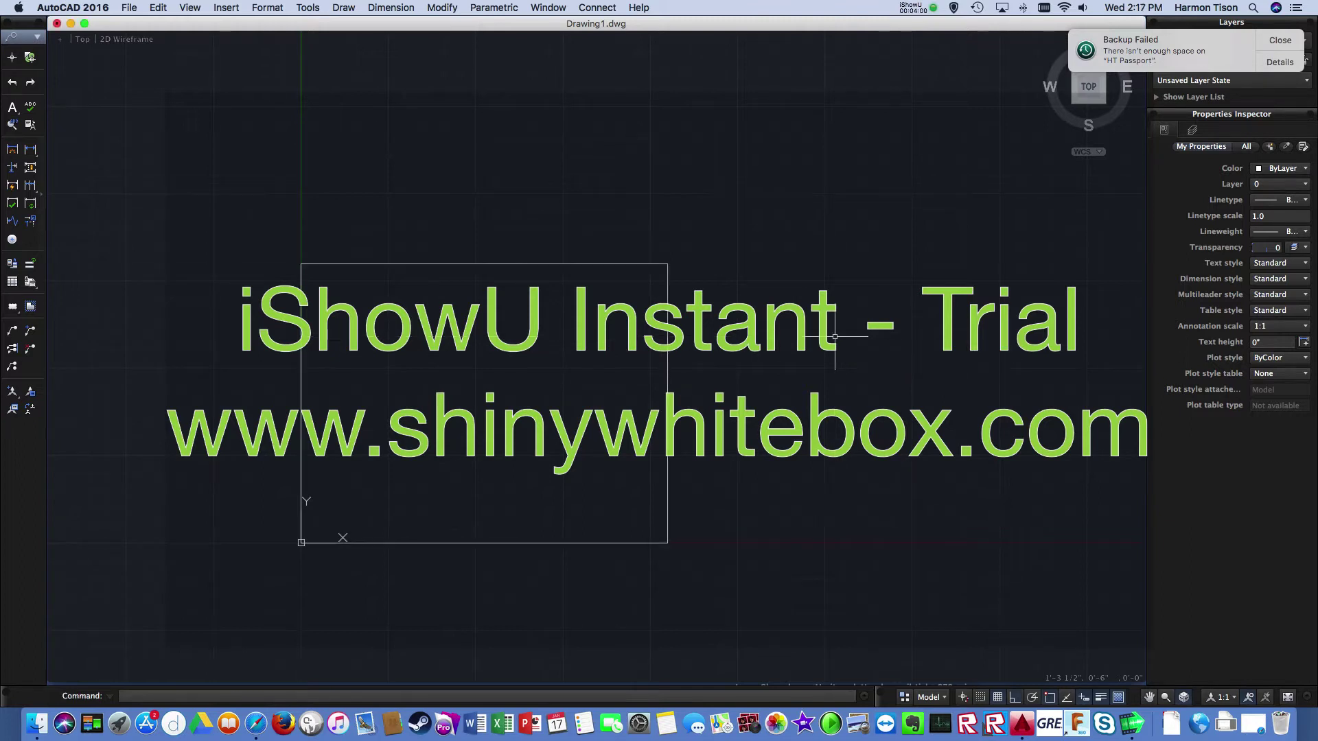
Zoom to extents so the whole rectangle fits in view.
{"action": "scroll", "coordinate": [609, 329], "scroll_direction": "up", "scroll_amount": 3}
{"action": "left_click", "coordinate": [549, 328]}
{"action": "key", "text": "Escape"}
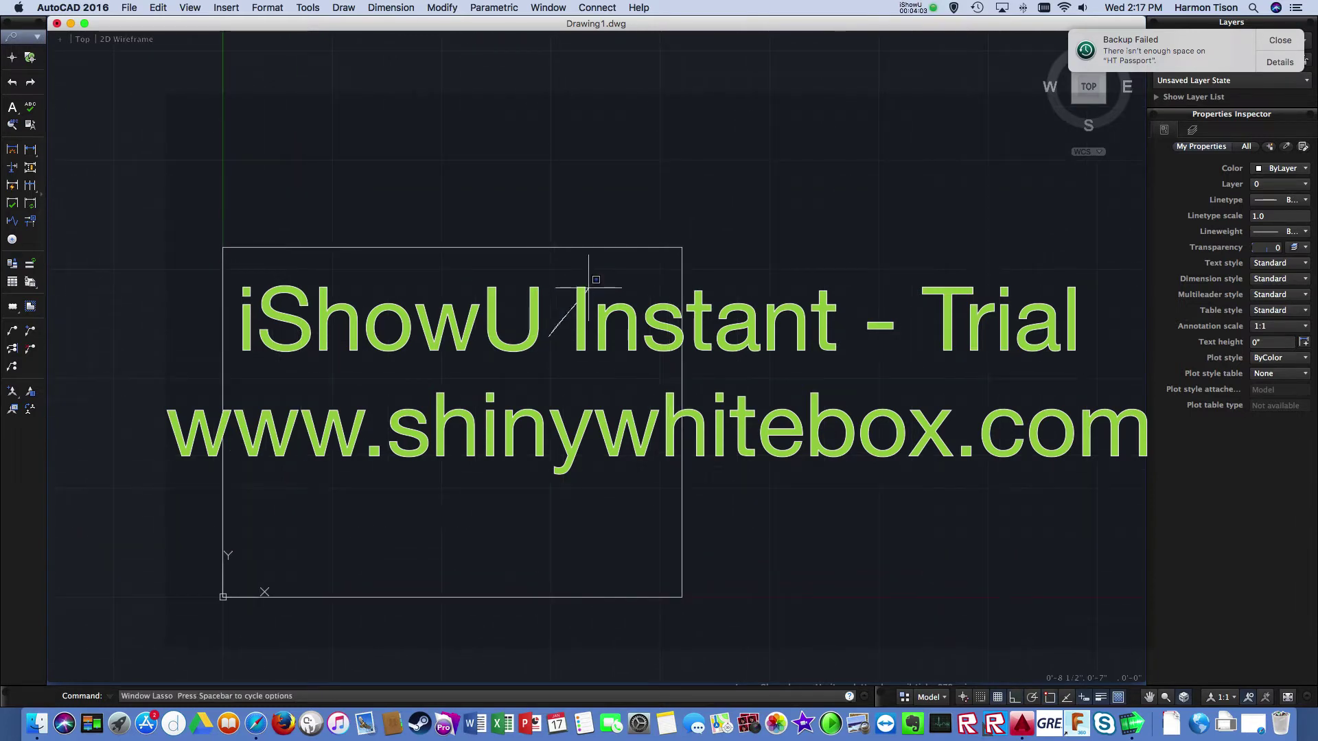
{"action": "middle_click", "coordinate": [588, 288]}
{"action": "middle_click", "coordinate": [588, 288]}
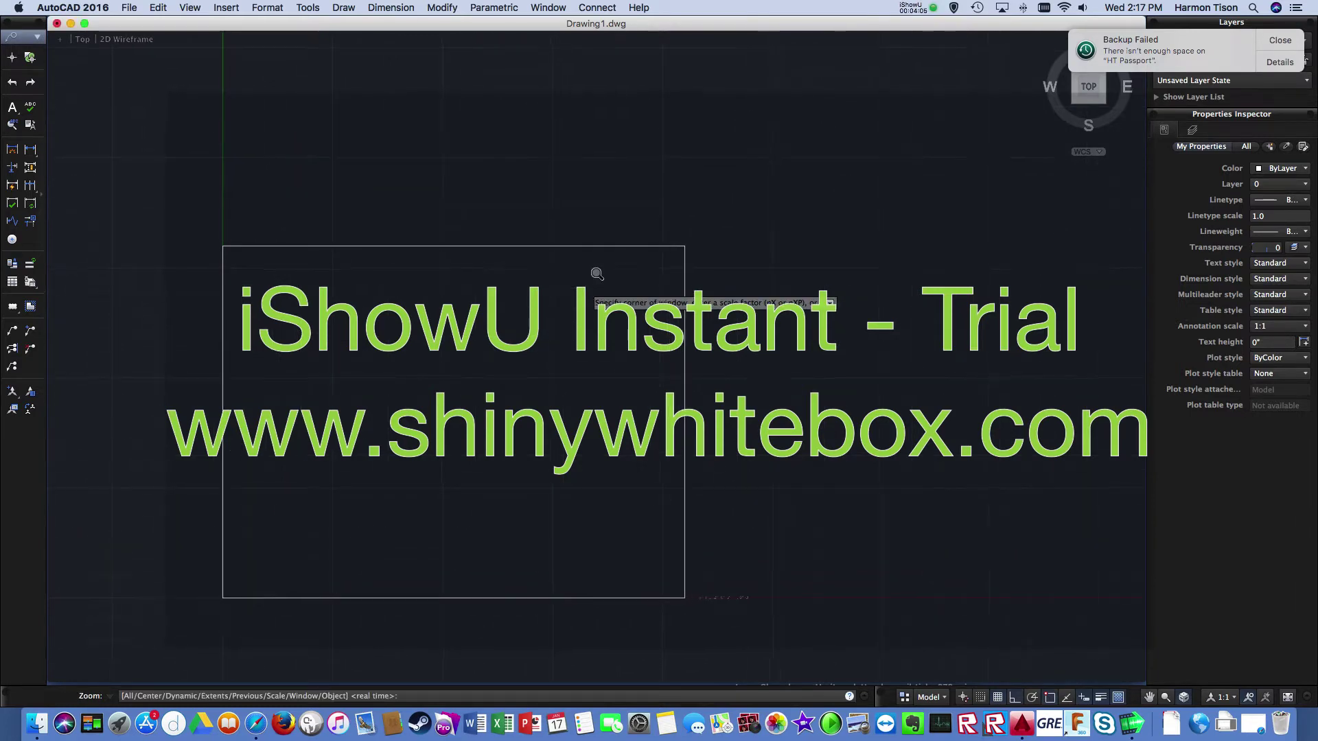
{"action": "scroll", "coordinate": [588, 288], "scroll_direction": "down", "scroll_amount": 2}
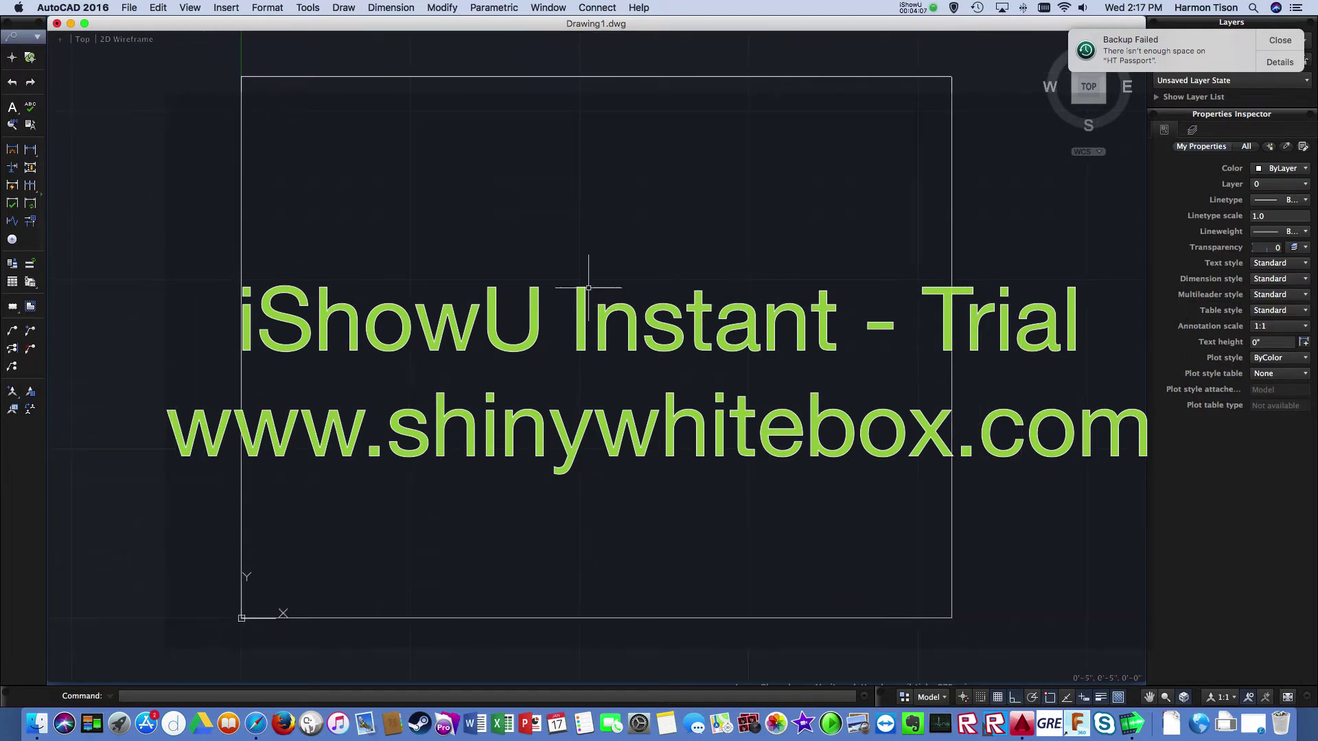
{"action": "scroll", "coordinate": [239, 261], "scroll_direction": "down", "scroll_amount": 2}
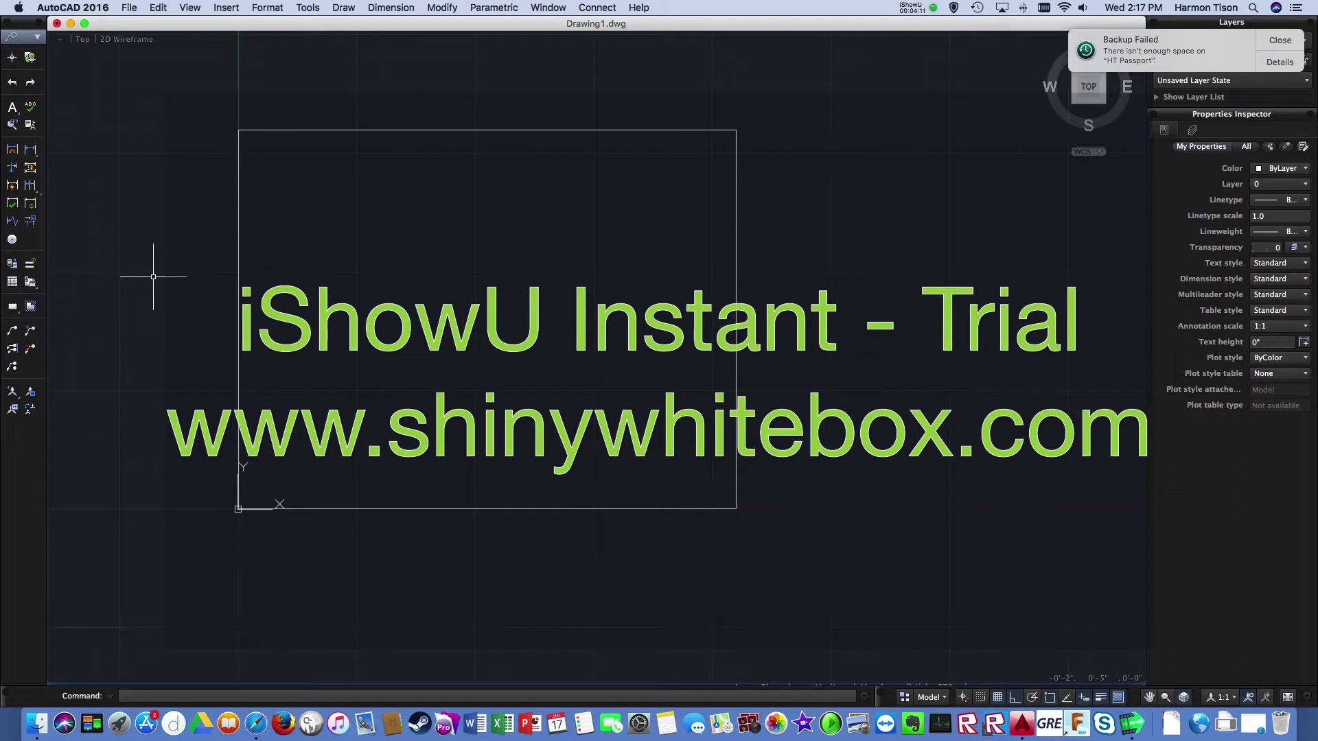
Draw a line 1" up from the lower-left corner, then across perpendicular to the right edge.
{"action": "type", "text": "lin"}
{"action": "key", "text": "Return"}
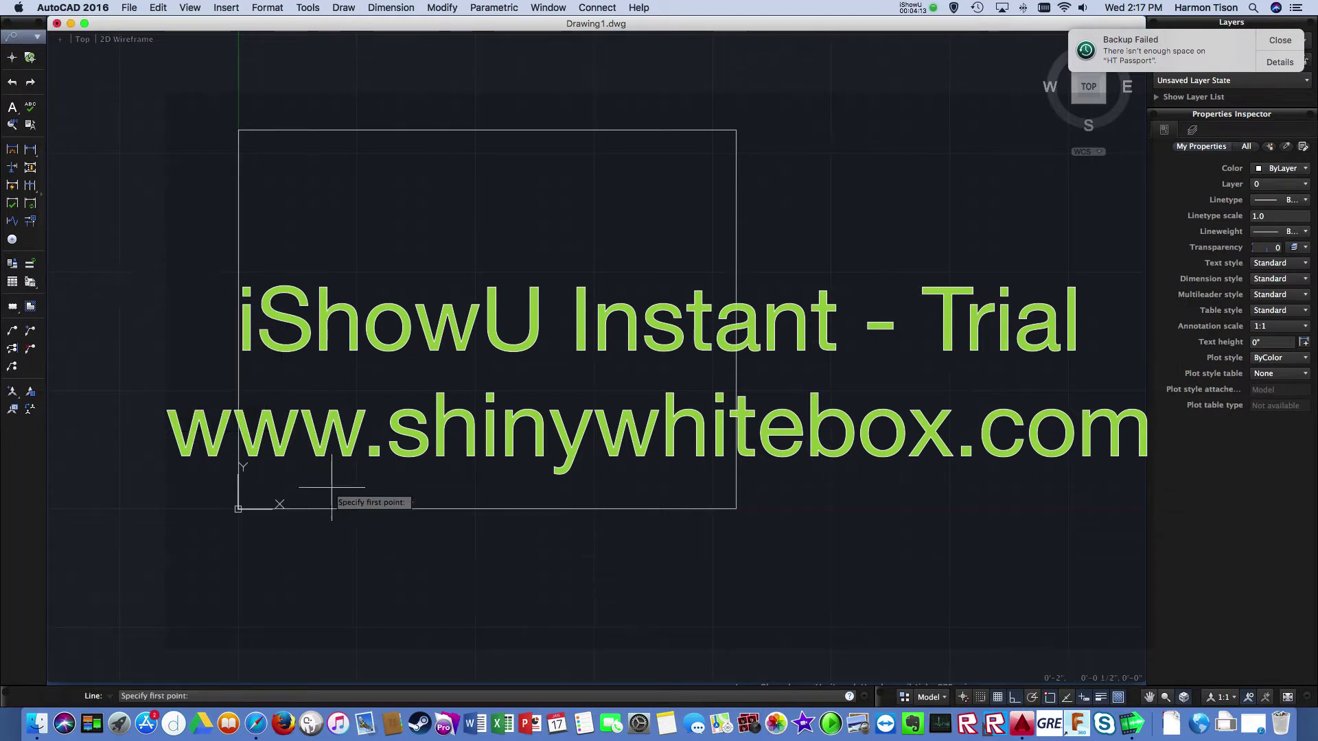
{"action": "left_click", "coordinate": [238, 509]}
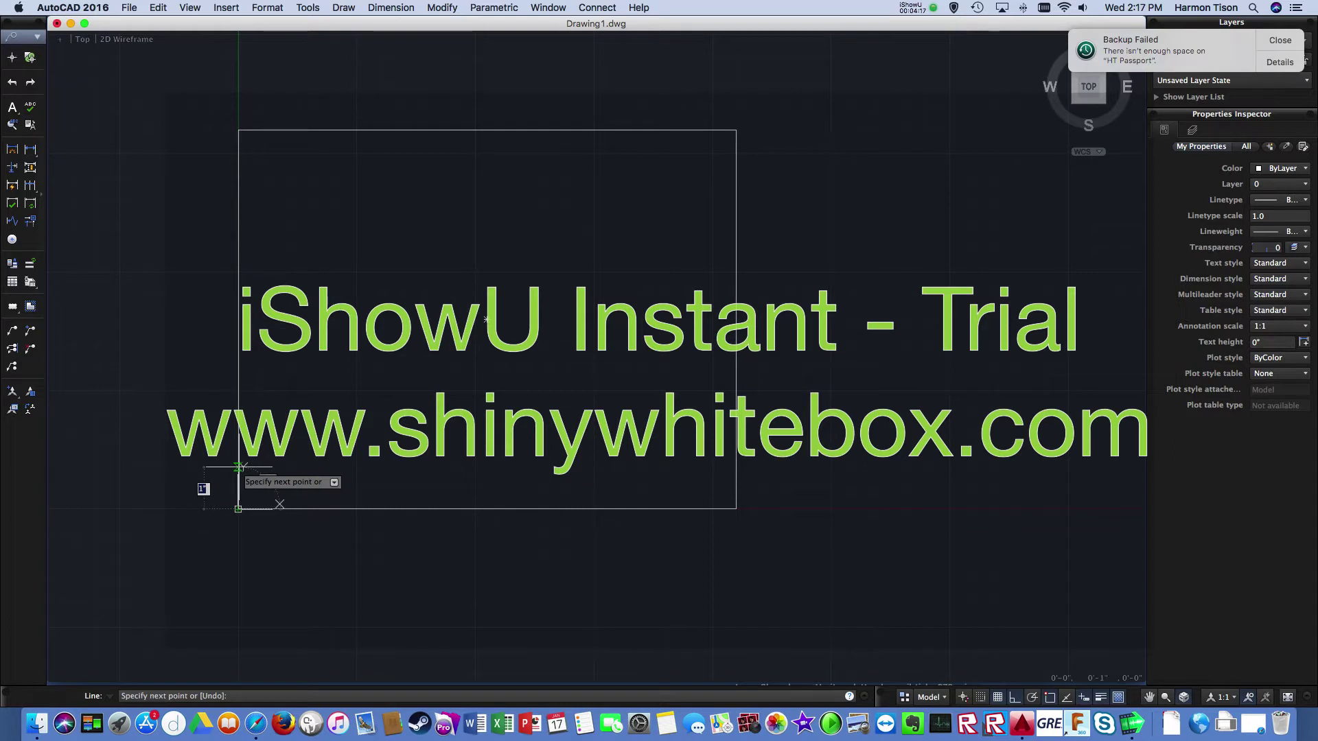
{"action": "type", "text": "0,1"}
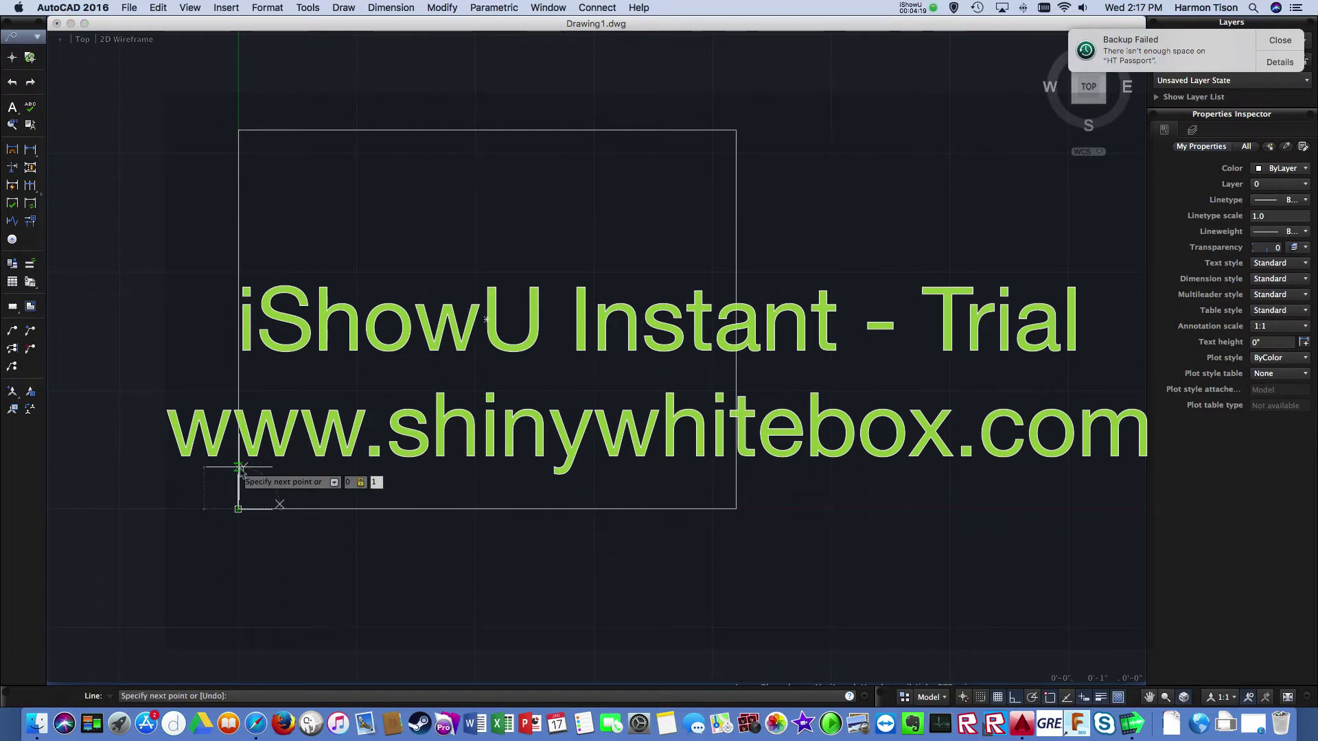
{"action": "key", "text": "Return"}
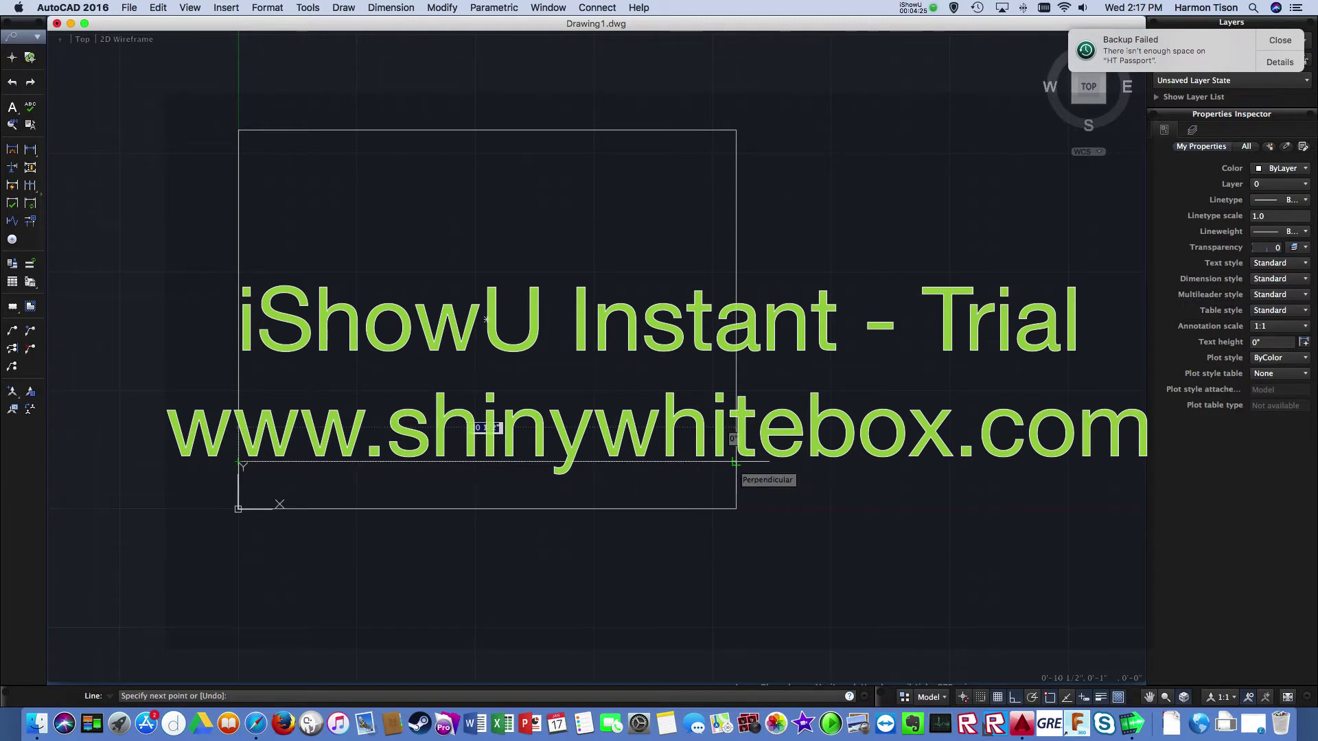
{"action": "left_click", "coordinate": [735, 462]}
{"action": "key", "text": "Return"}
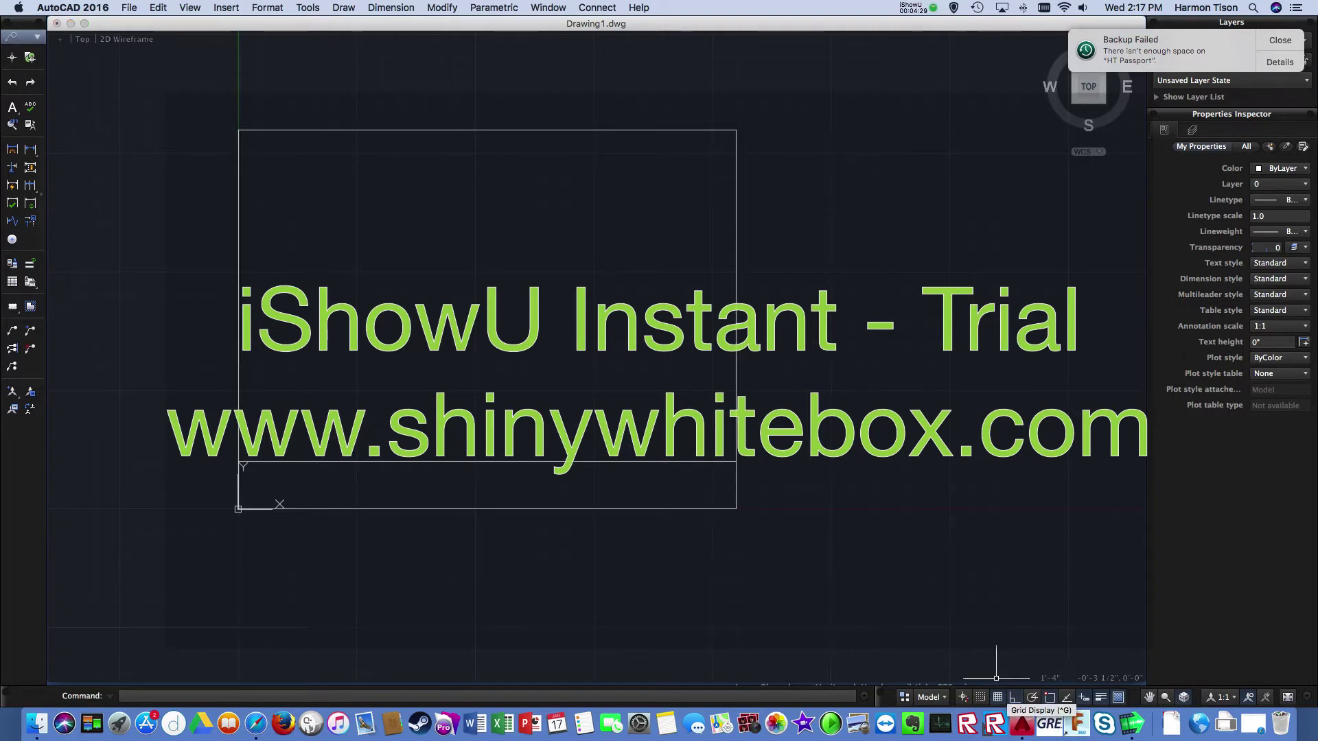
{"action": "left_click", "coordinate": [238, 482]}
{"action": "type", "text": "offset"}
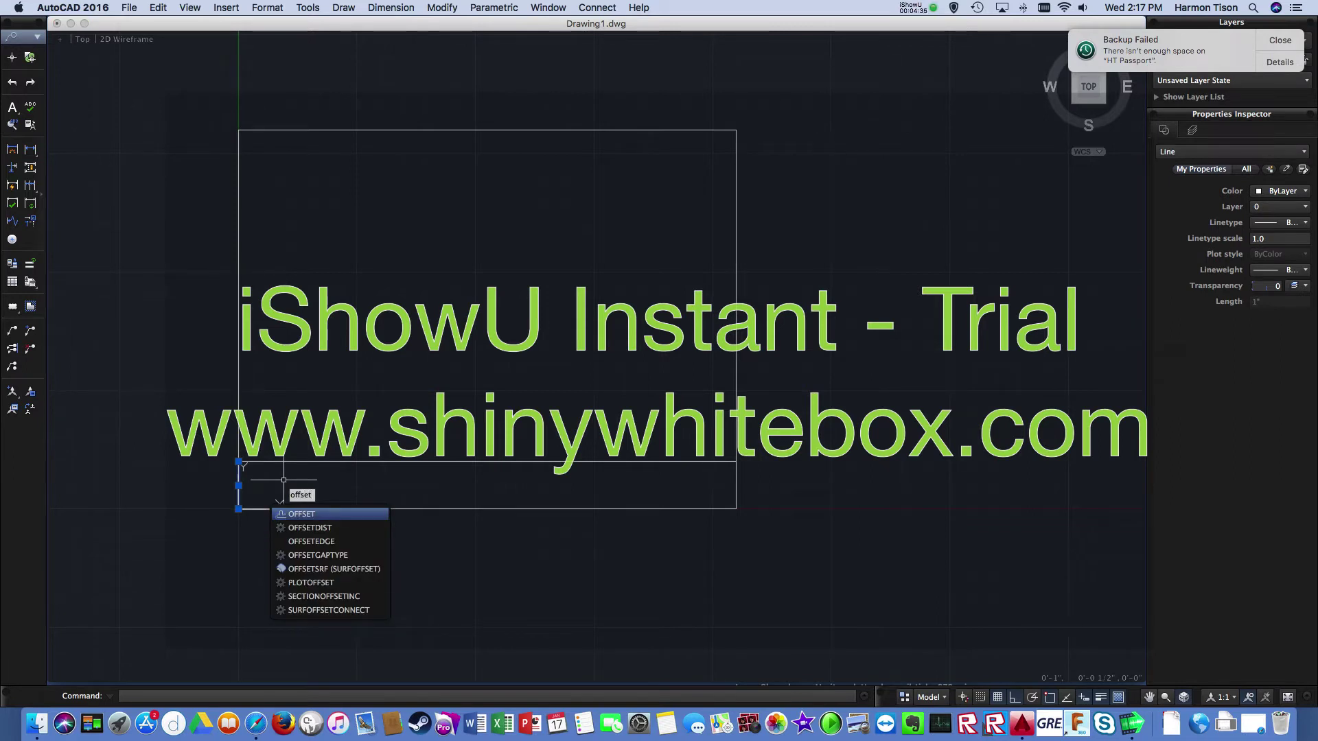
Offset the vertical divider 2" rightward four times across the bottom strip.
{"action": "key", "text": "Return"}
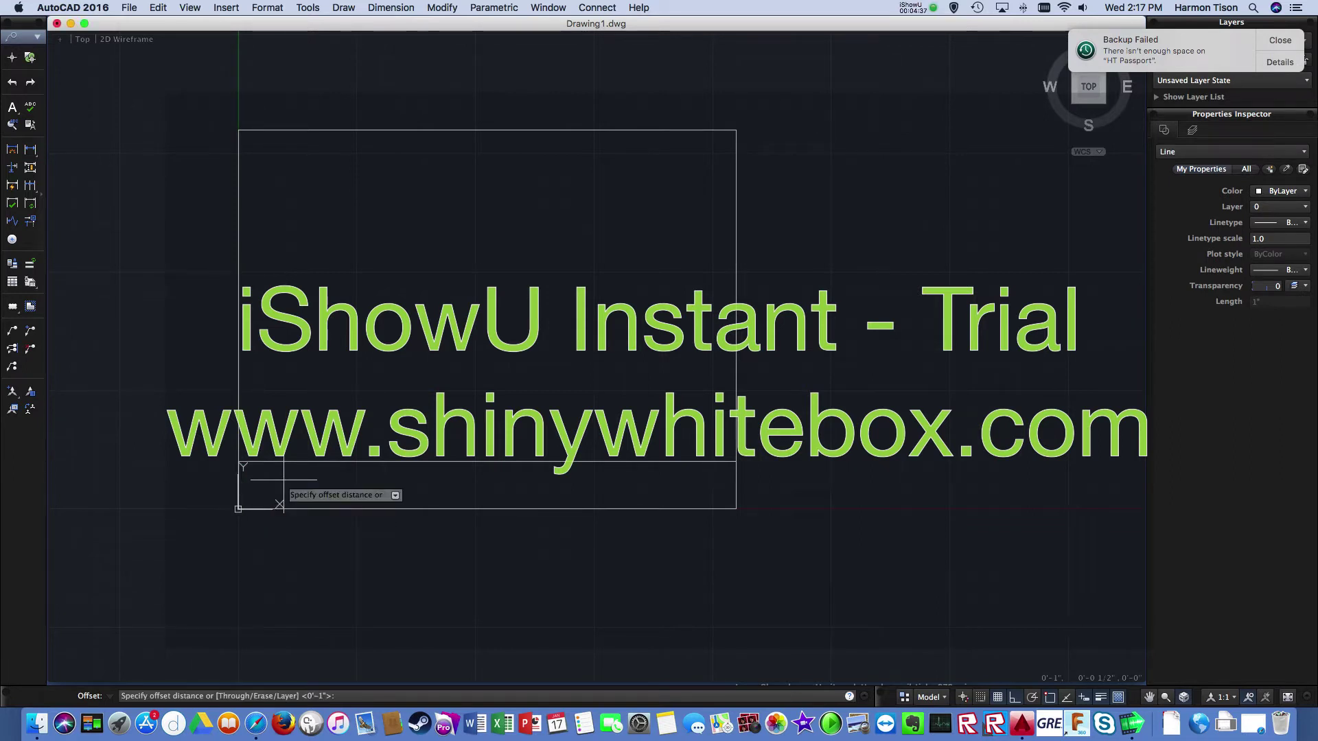
{"action": "type", "text": "2"}
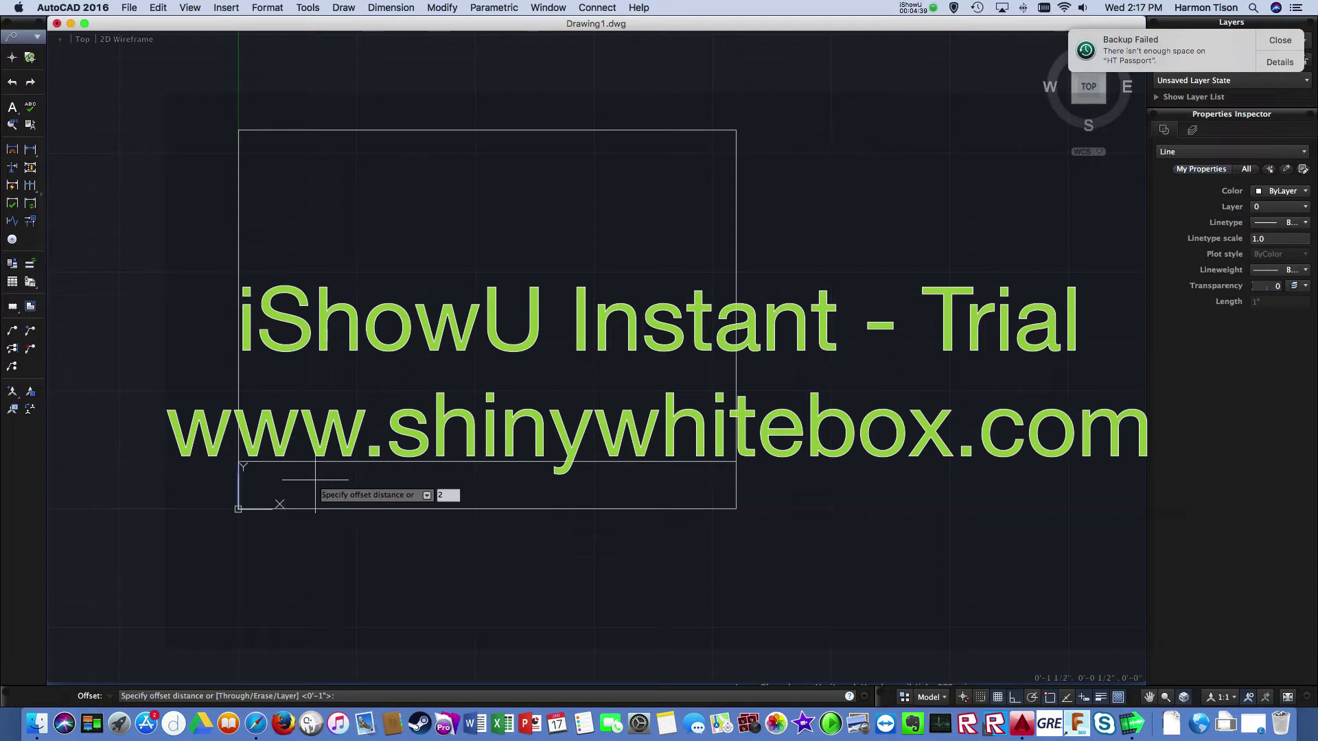
{"action": "key", "text": "Return"}
{"action": "left_click", "coordinate": [345, 480]}
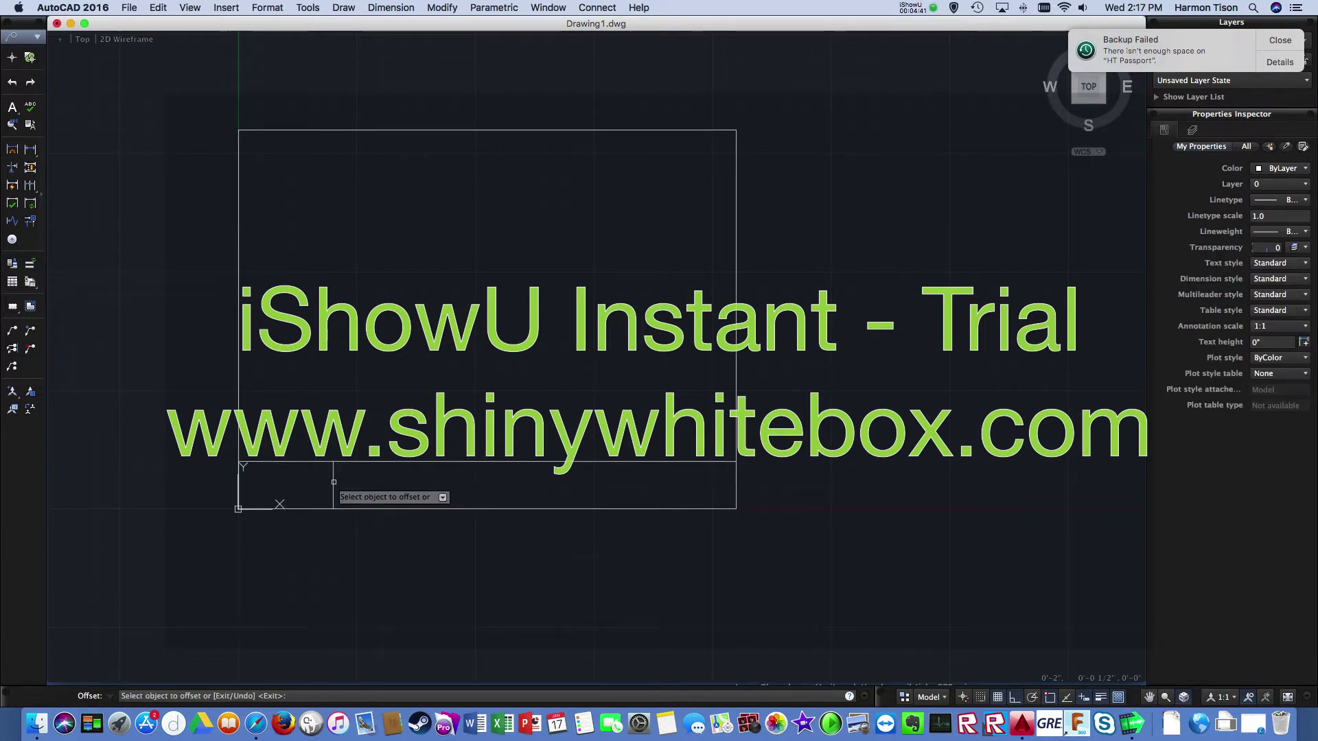
{"action": "left_click", "coordinate": [335, 482]}
{"action": "left_click", "coordinate": [432, 484]}
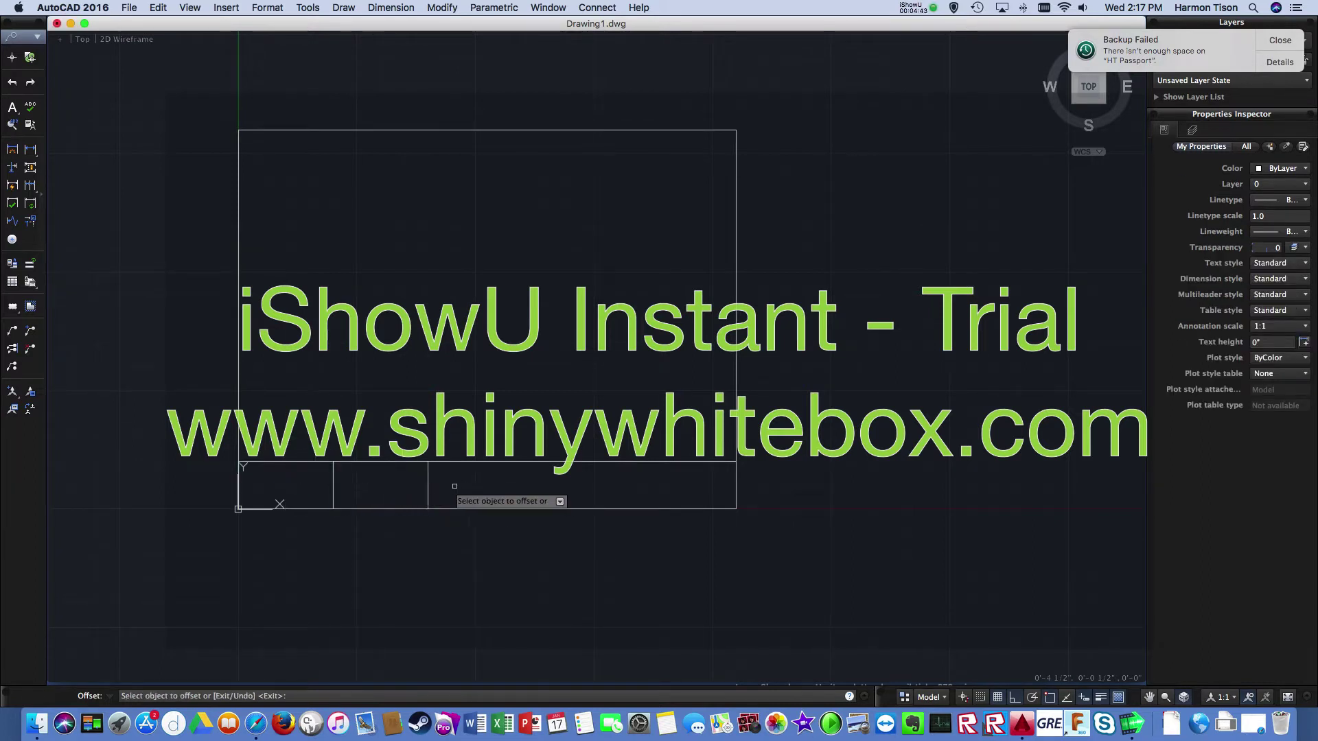
{"action": "left_click", "coordinate": [426, 486]}
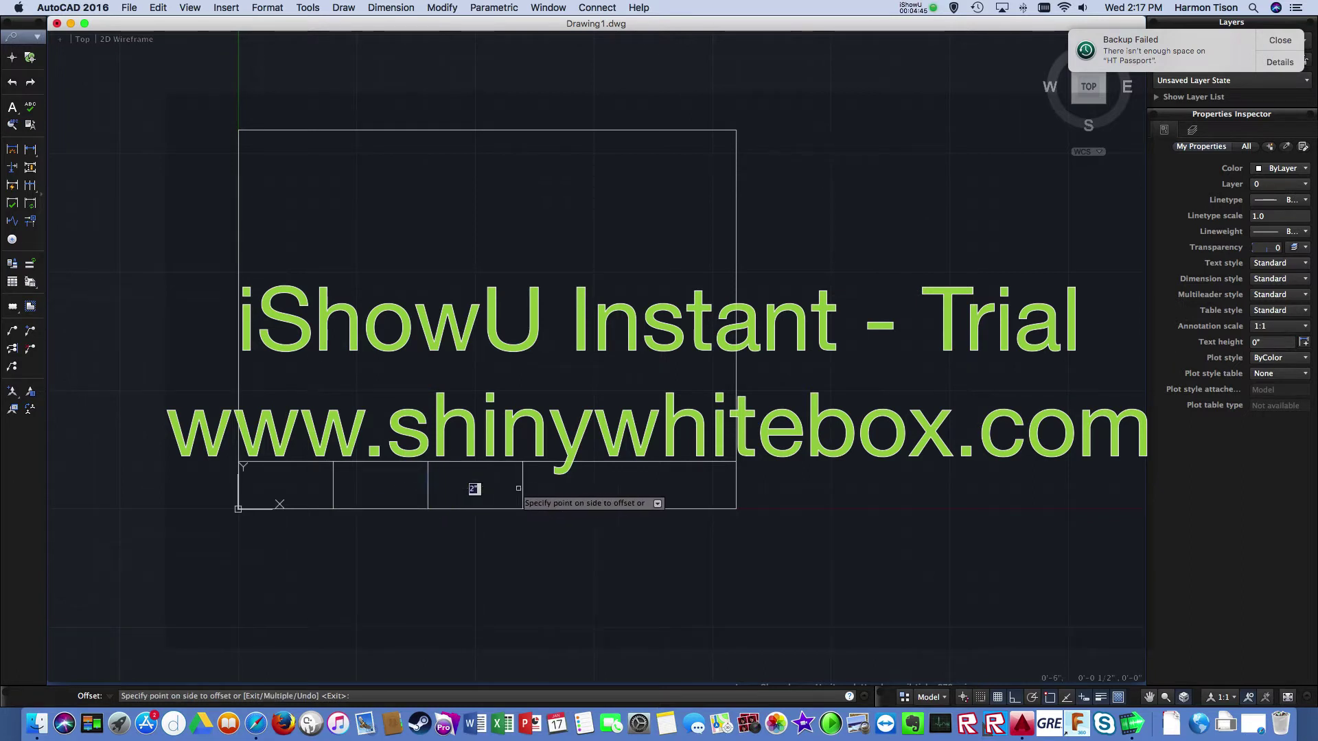
{"action": "left_click", "coordinate": [521, 488]}
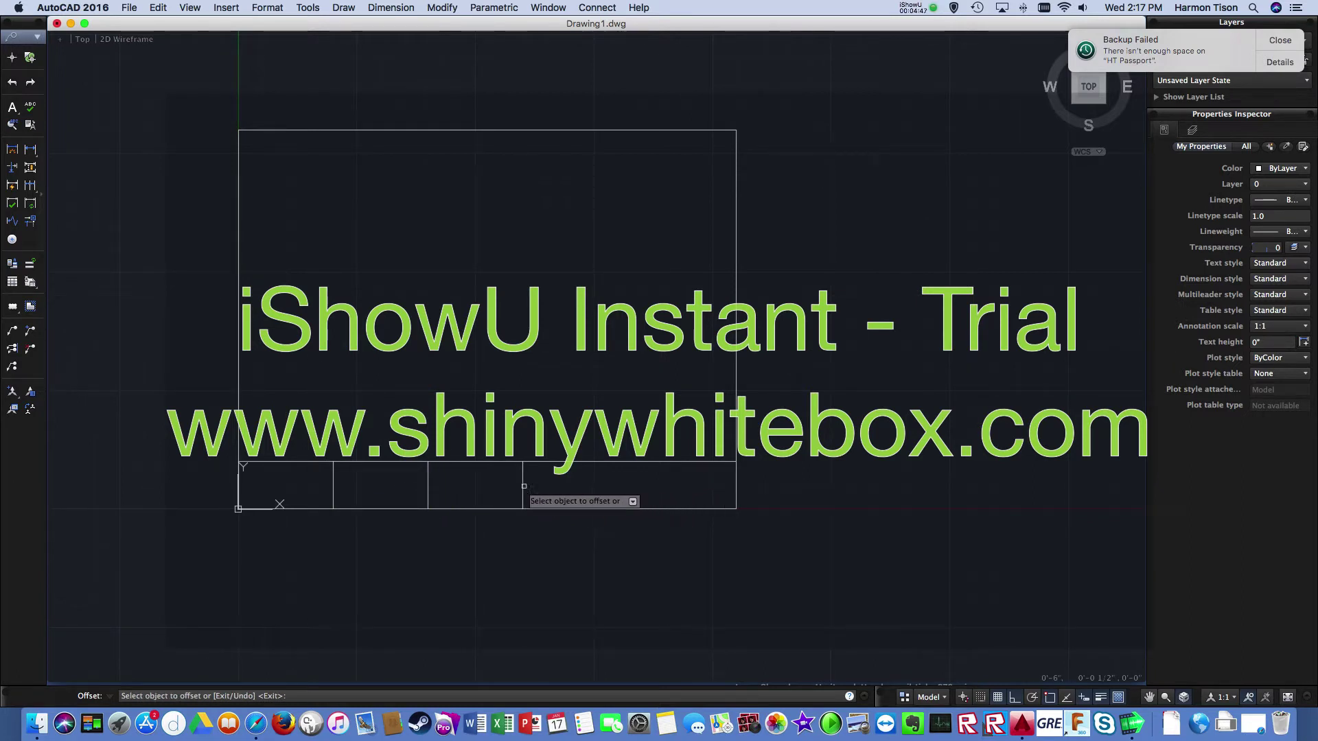
{"action": "left_click", "coordinate": [521, 486]}
{"action": "left_click", "coordinate": [583, 487]}
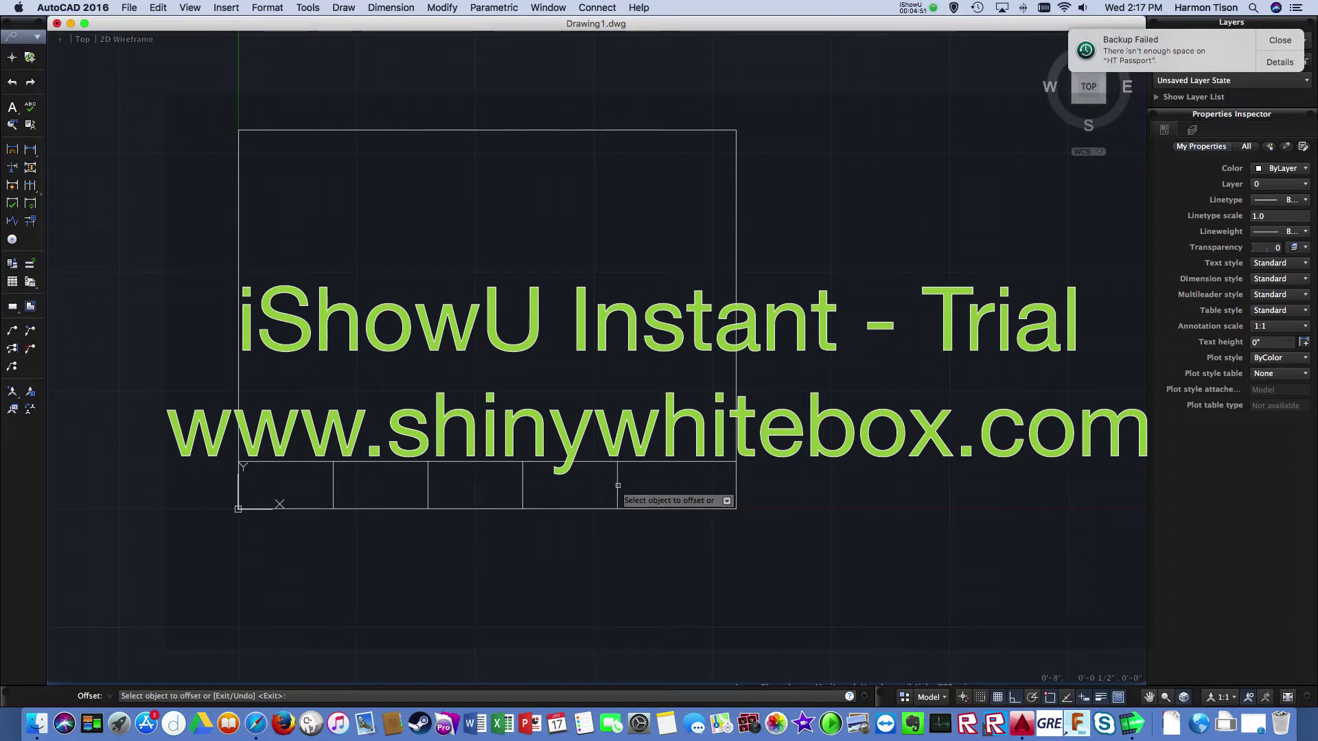
{"action": "key", "text": "Escape"}
Select the last divider and bring Safari to the front.
{"action": "left_click", "coordinate": [618, 485]}
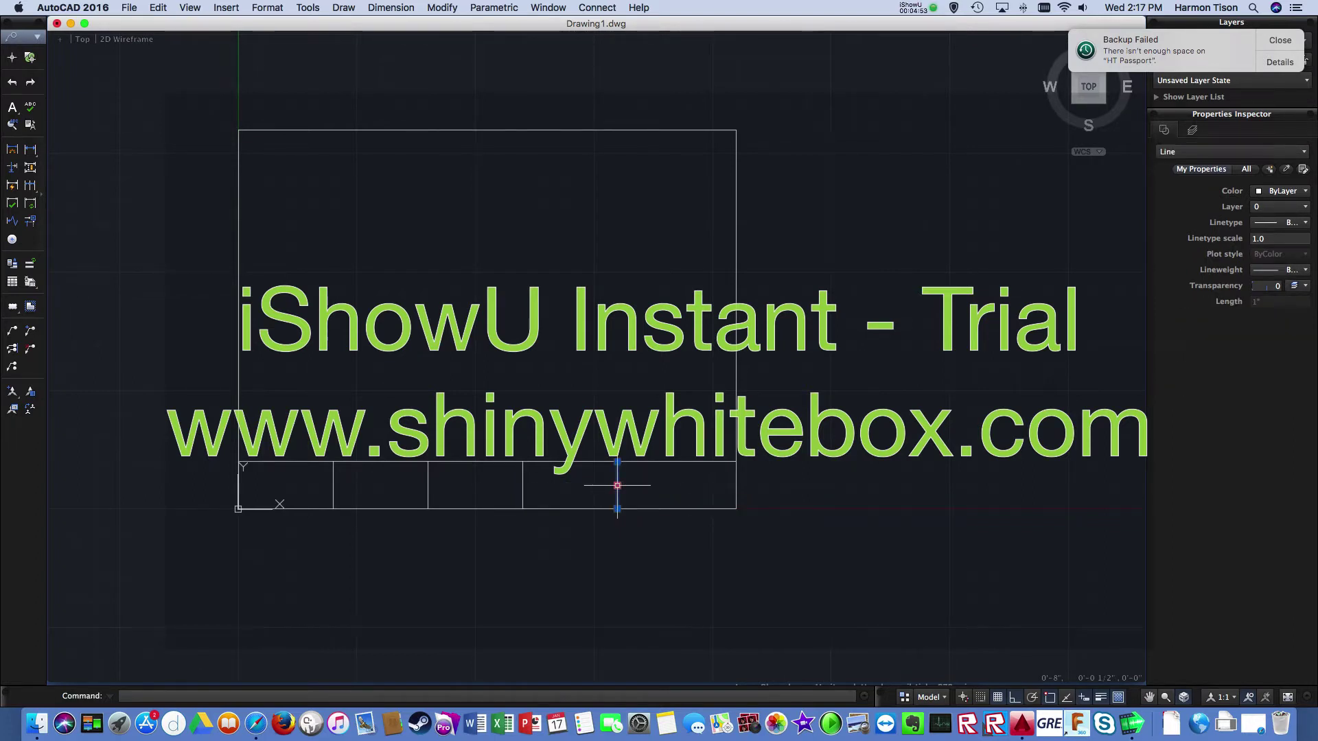
{"action": "type", "text": "off"}
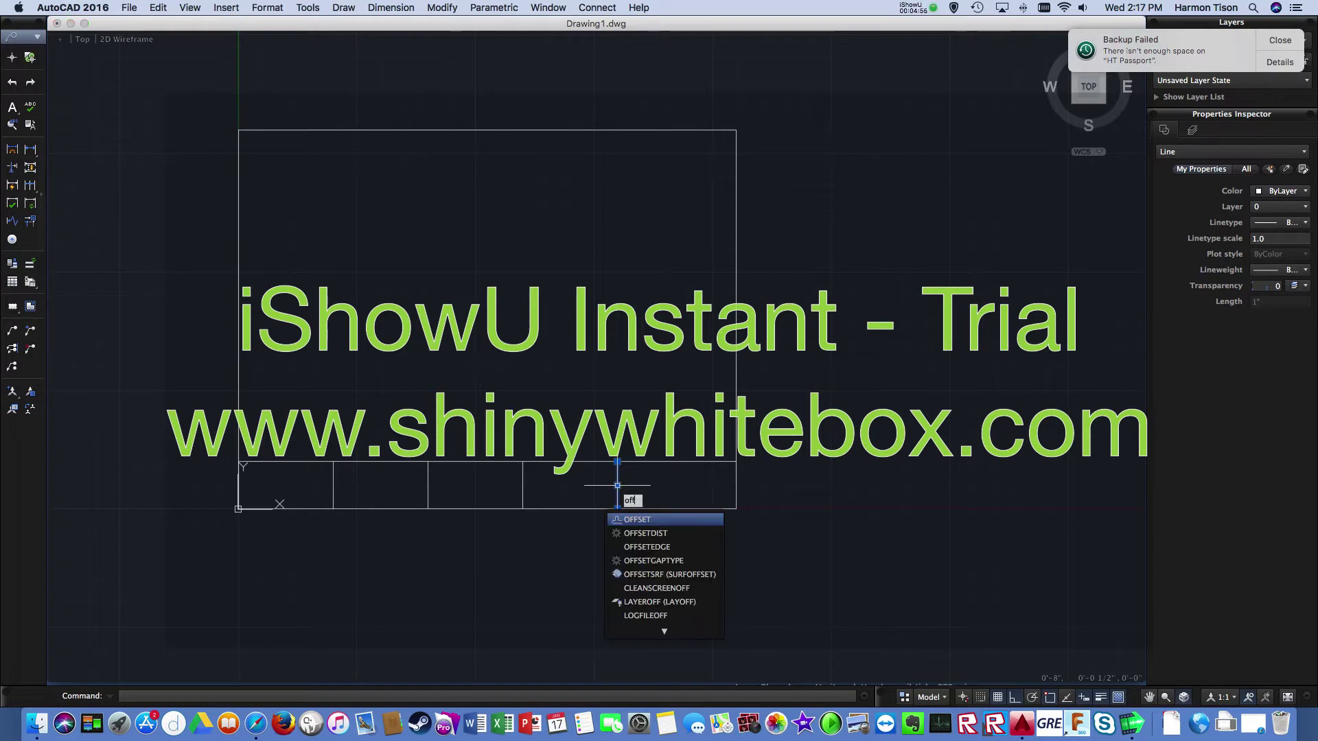
{"action": "type", "text": "set"}
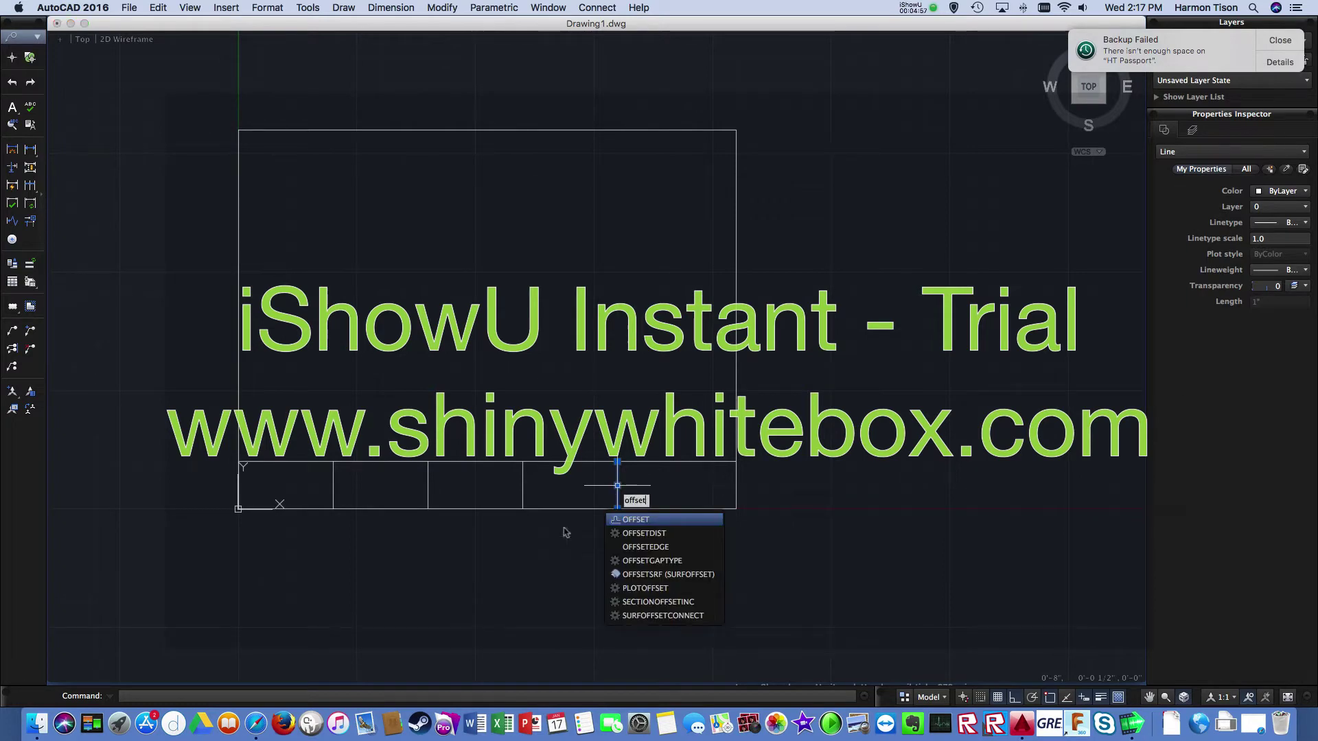
{"action": "left_click", "coordinate": [255, 723]}
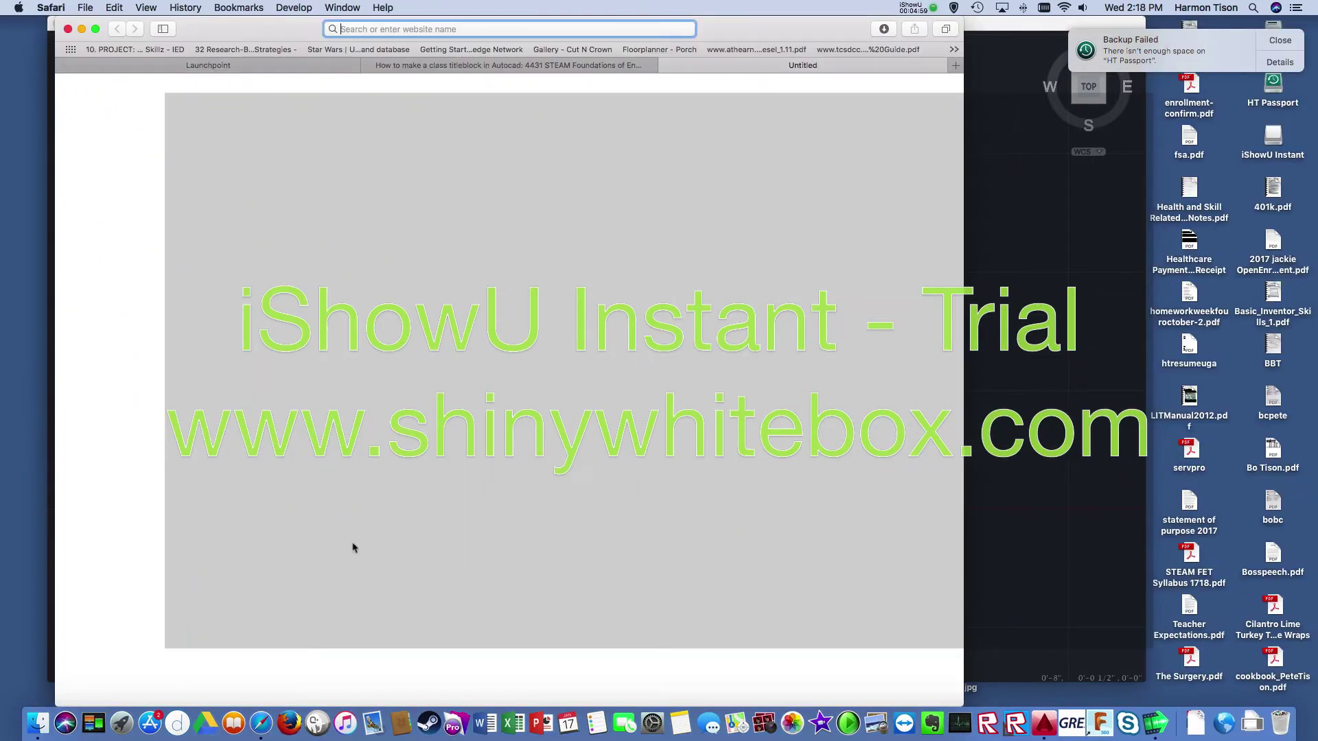
Check the 'How to make a class titleblock in Autocad' diagram, then return to AutoCAD.
{"action": "left_click", "coordinate": [565, 67]}
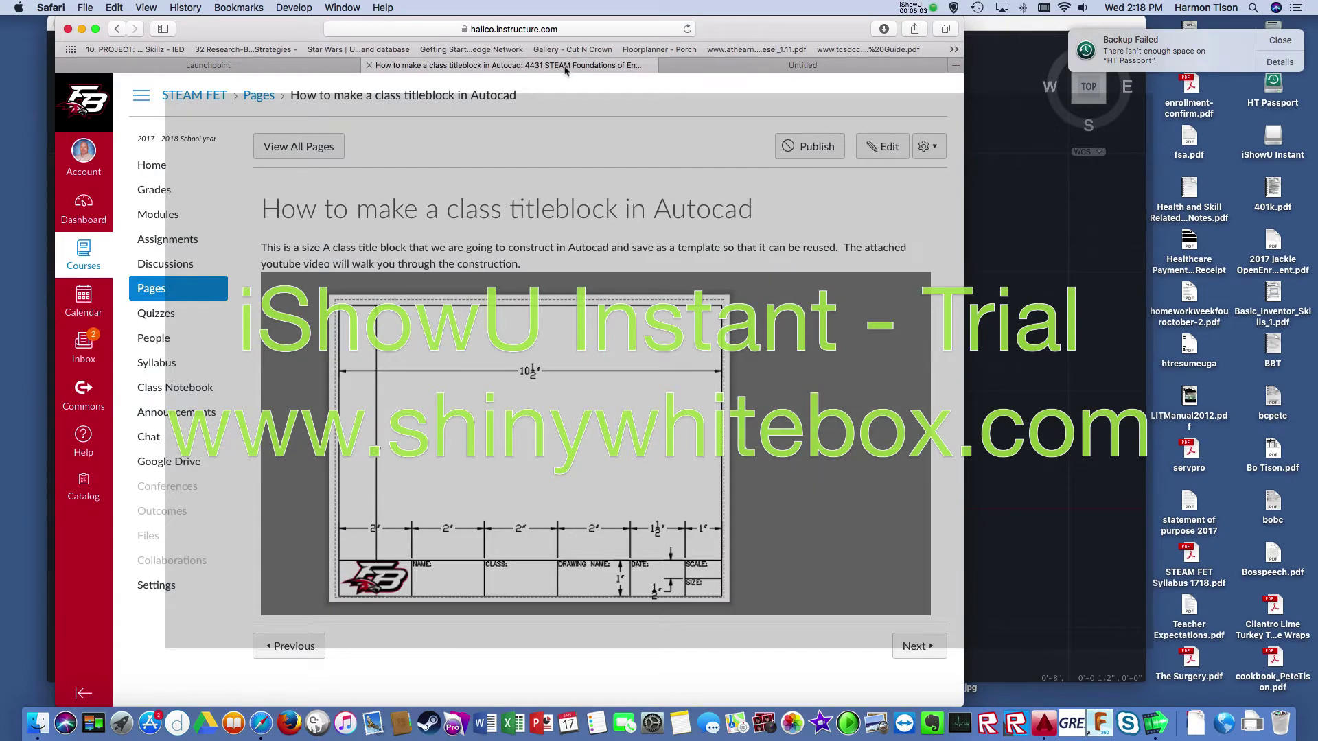
{"action": "left_click", "coordinate": [790, 66]}
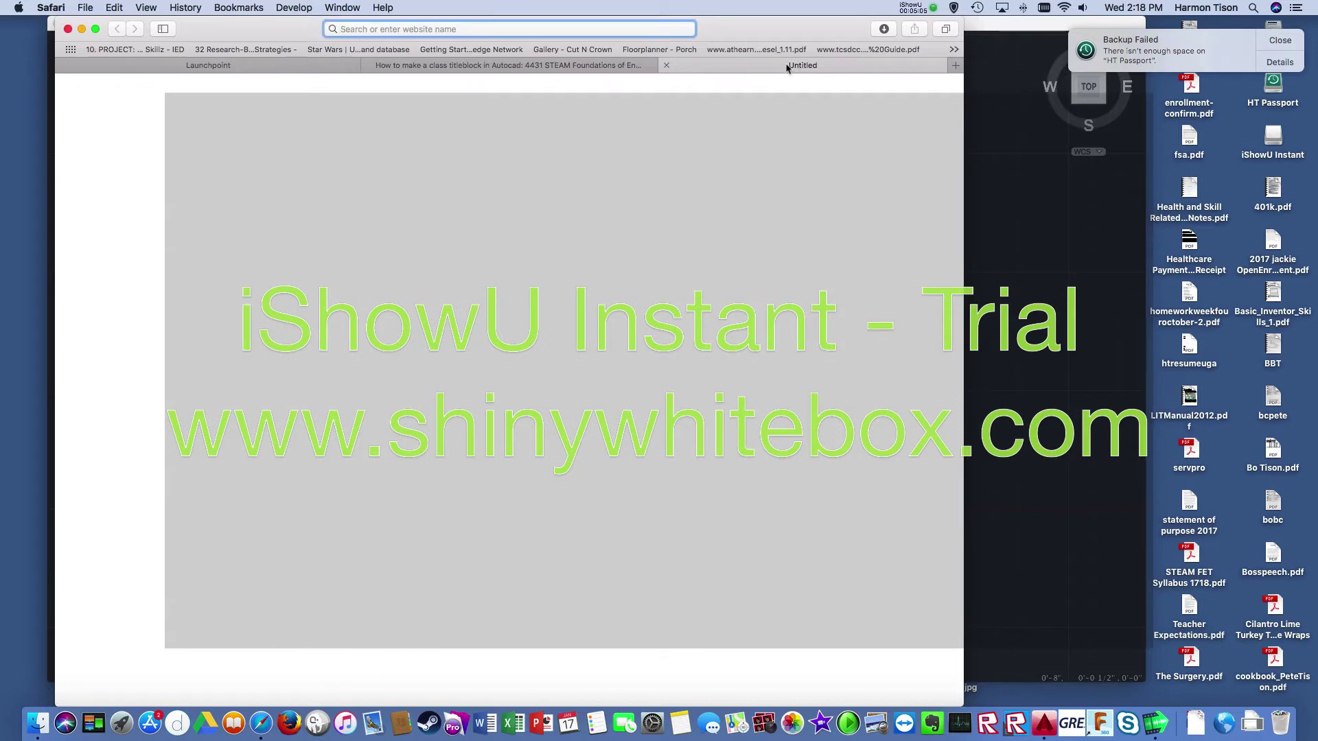
{"action": "left_click", "coordinate": [1037, 158]}
Window-select a divider and start a 1.5 offset, then cancel it.
{"action": "left_click", "coordinate": [1035, 157]}
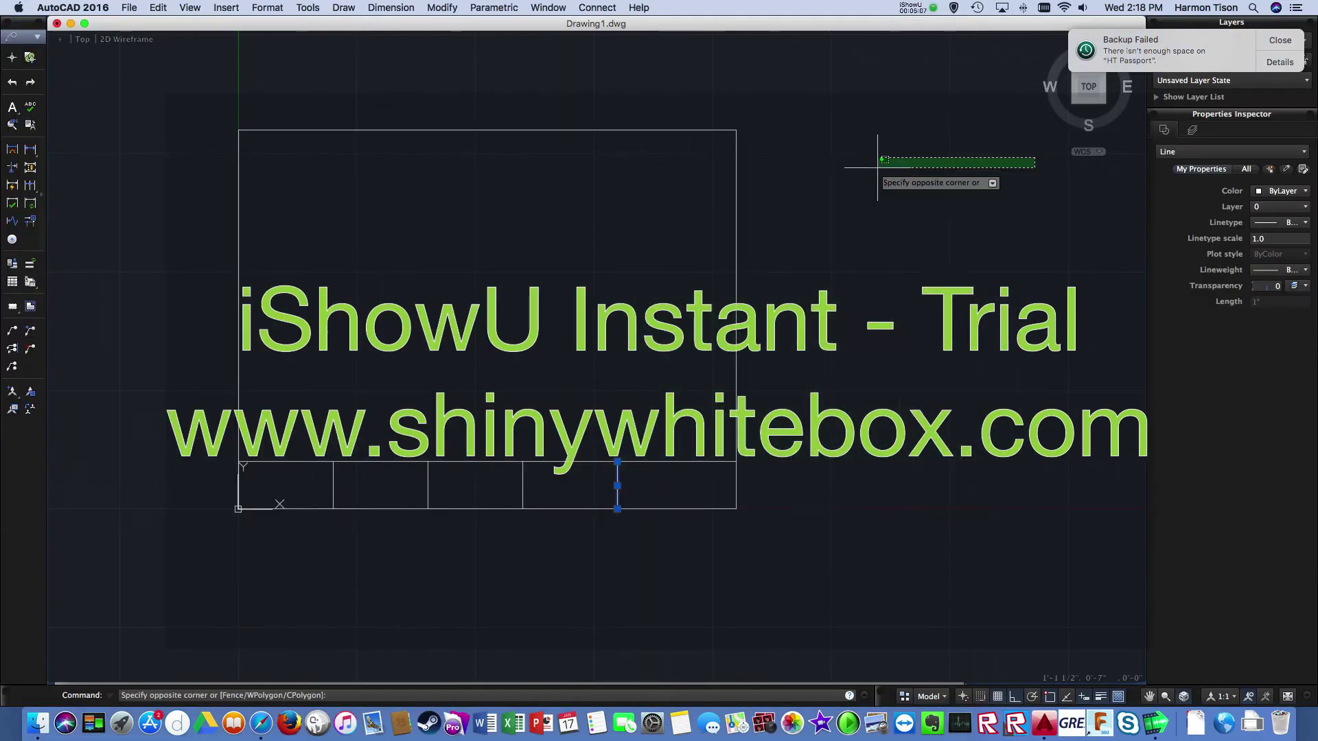
{"action": "left_click", "coordinate": [945, 307]}
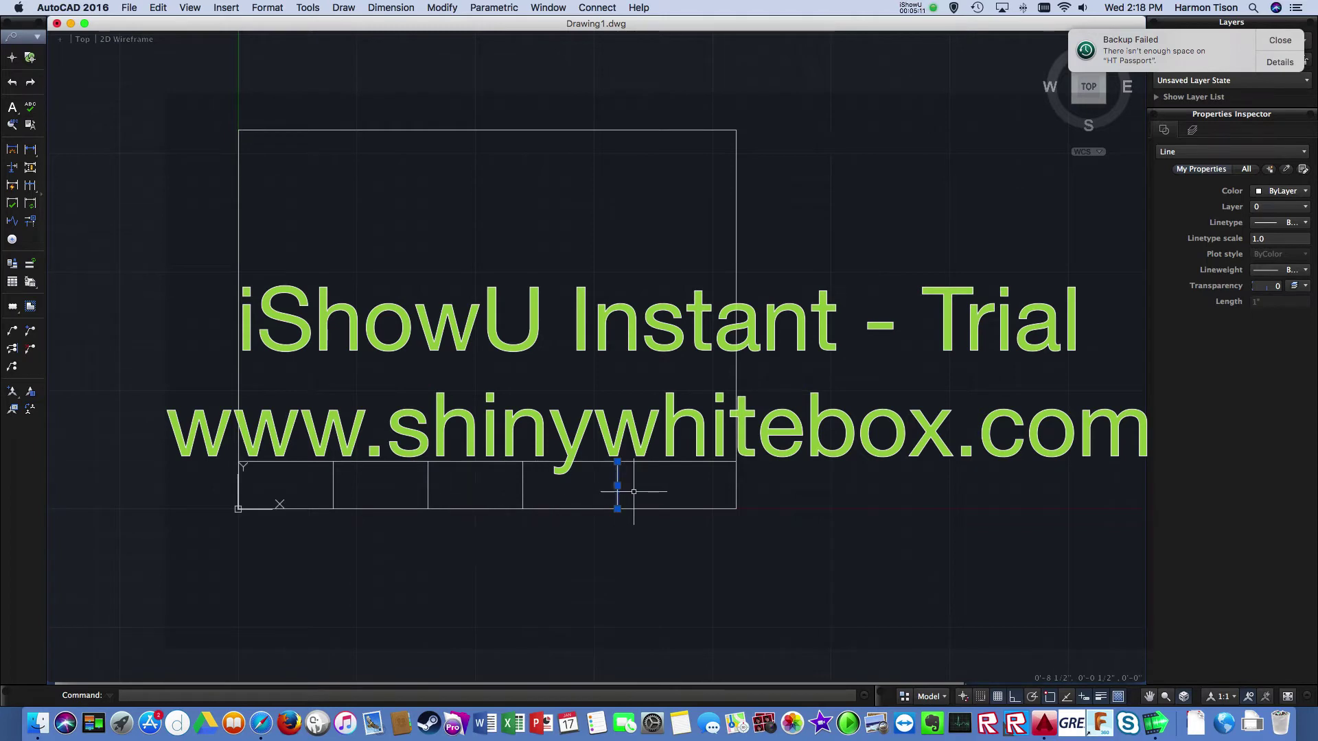
{"action": "type", "text": "offse"}
{"action": "key", "text": "Return"}
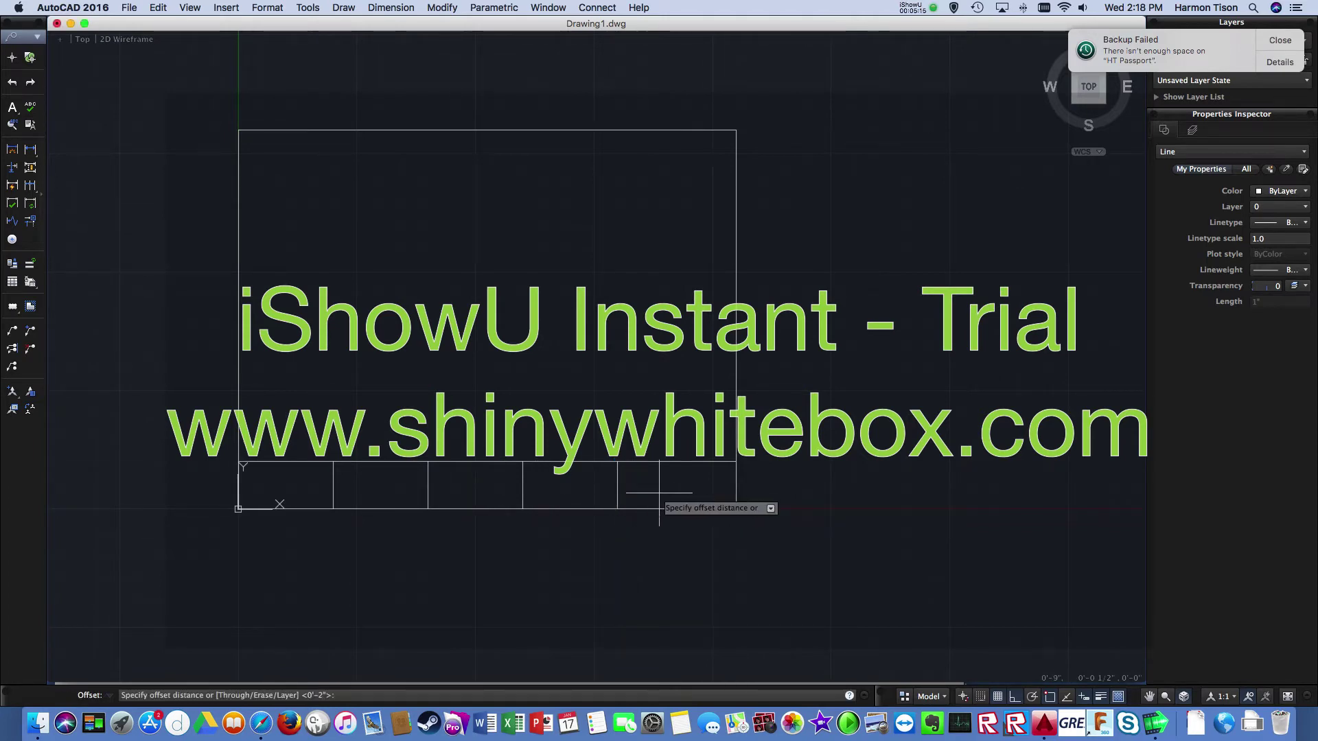
{"action": "type", "text": "1.5"}
{"action": "key", "text": "Return"}
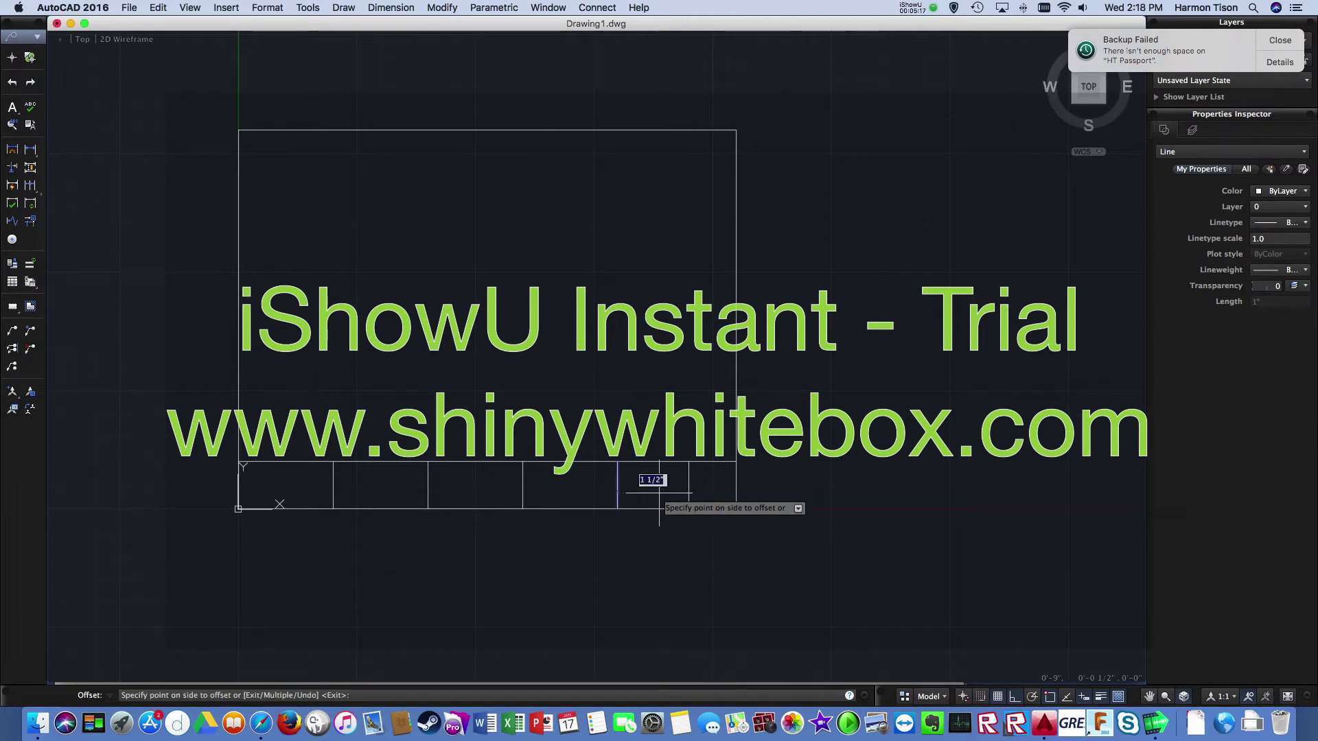
{"action": "key", "text": "Escape"}
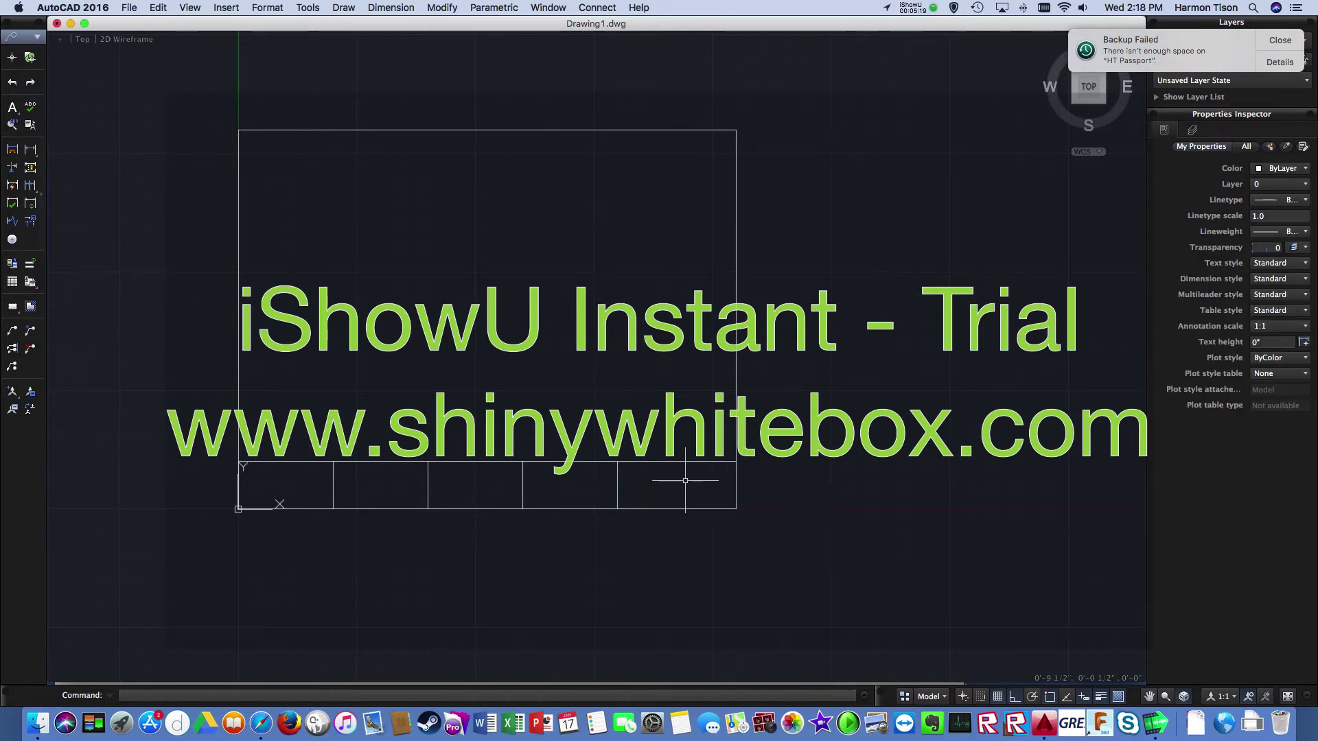
Offset the last vertical divider 1 1/2" to the right.
{"action": "left_click", "coordinate": [618, 488]}
{"action": "type", "text": "offse"}
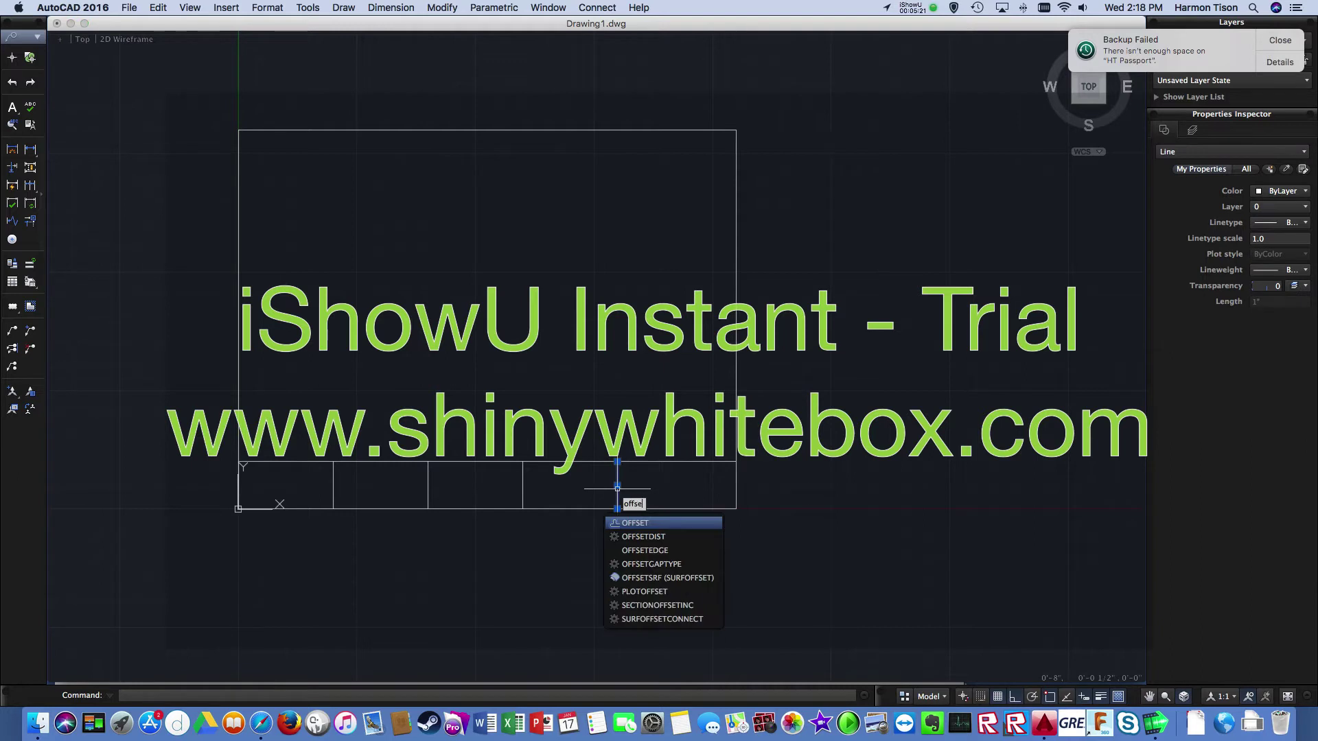
{"action": "key", "text": "Return"}
{"action": "type", "text": "1."}
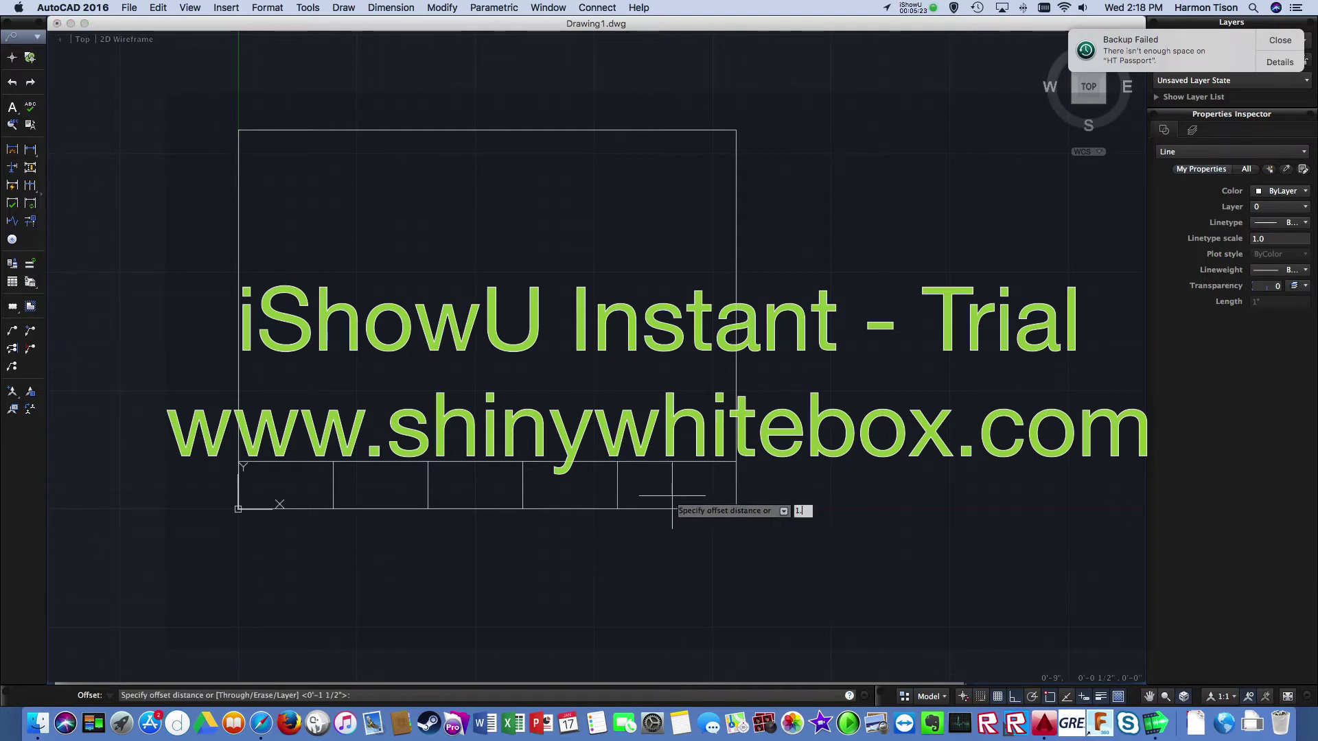
{"action": "type", "text": "5"}
{"action": "key", "text": "Return"}
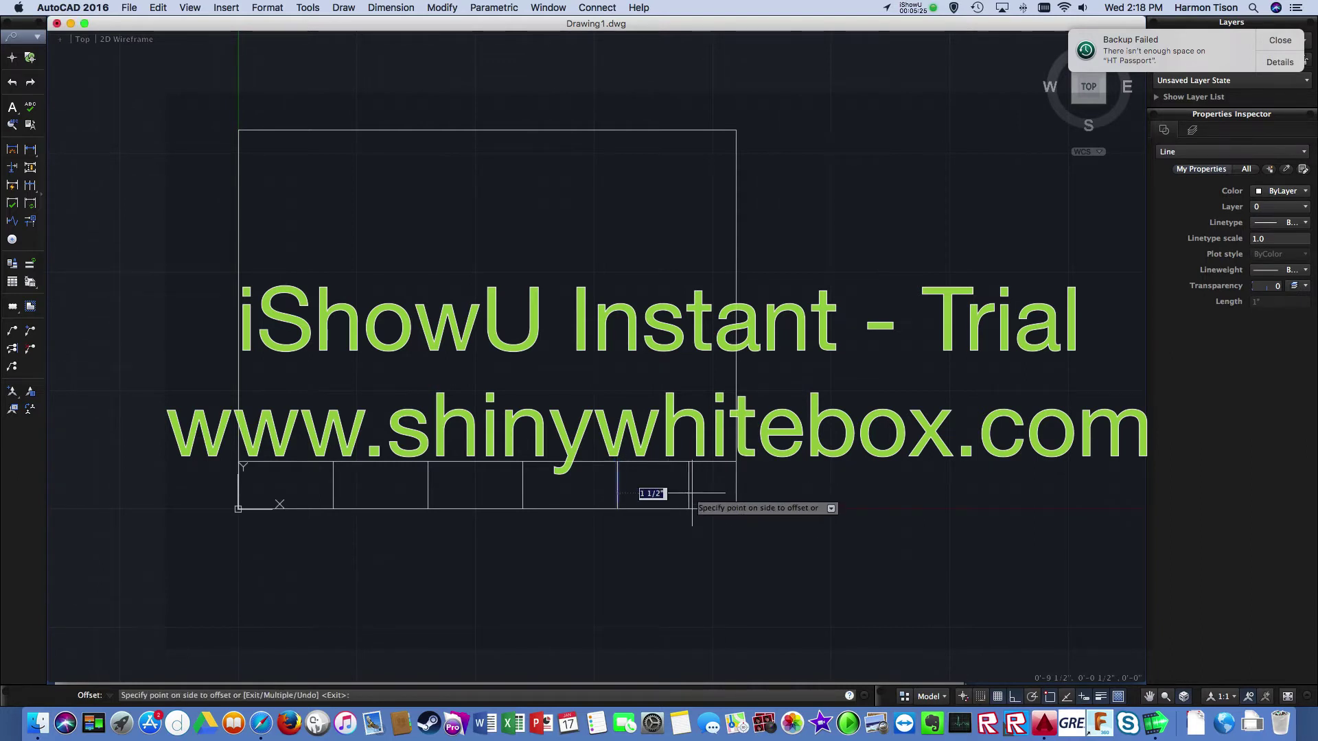
{"action": "left_click", "coordinate": [692, 493]}
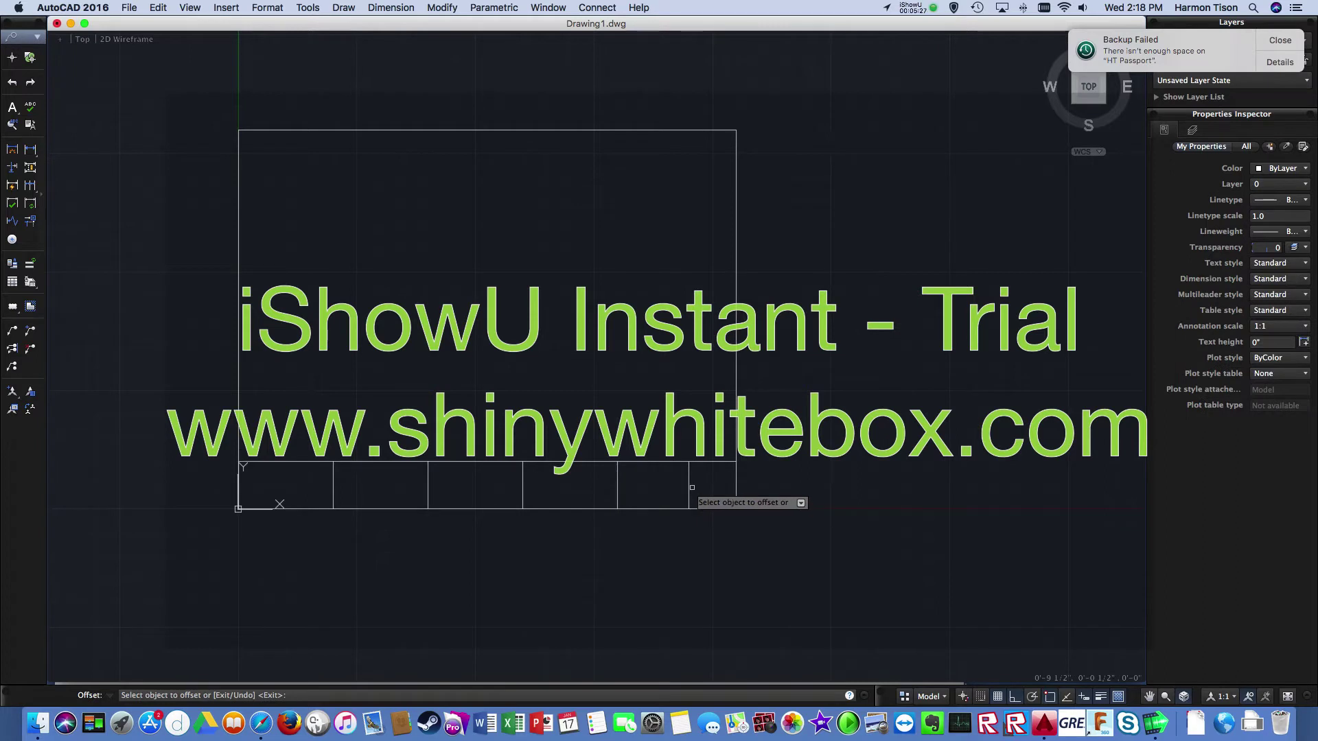
{"action": "key", "text": "Escape"}
Draw a horizontal line from the new divider's midpoint to the right border.
{"action": "left_click", "coordinate": [689, 485]}
{"action": "type", "text": "offset"}
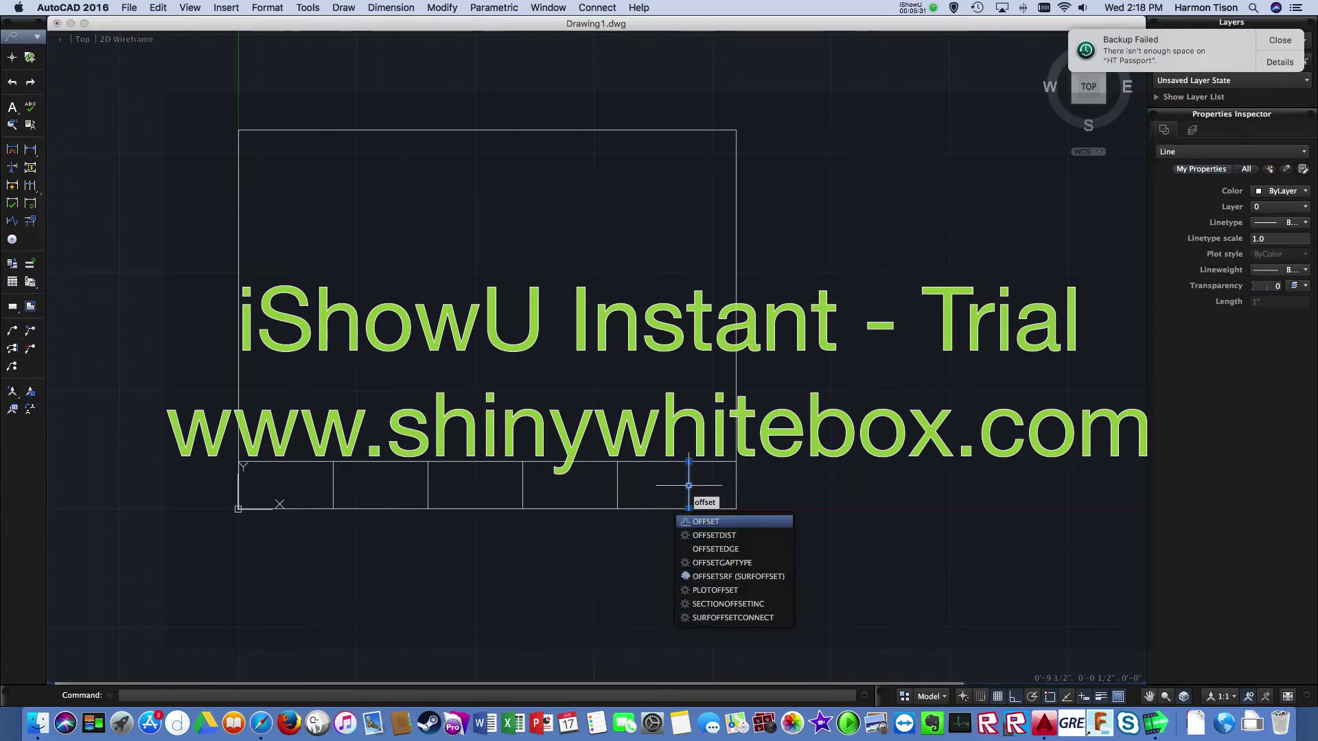
{"action": "key", "text": "Escape"}
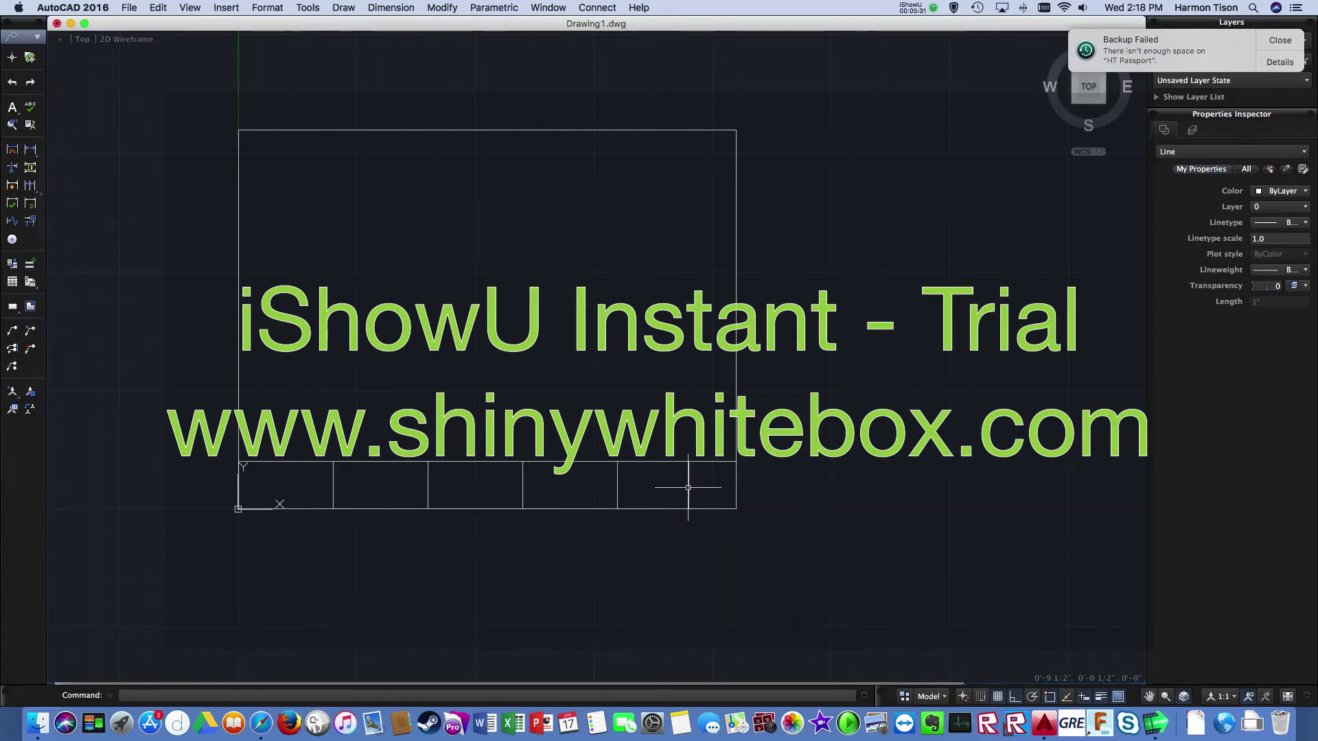
{"action": "key", "text": "Escape"}
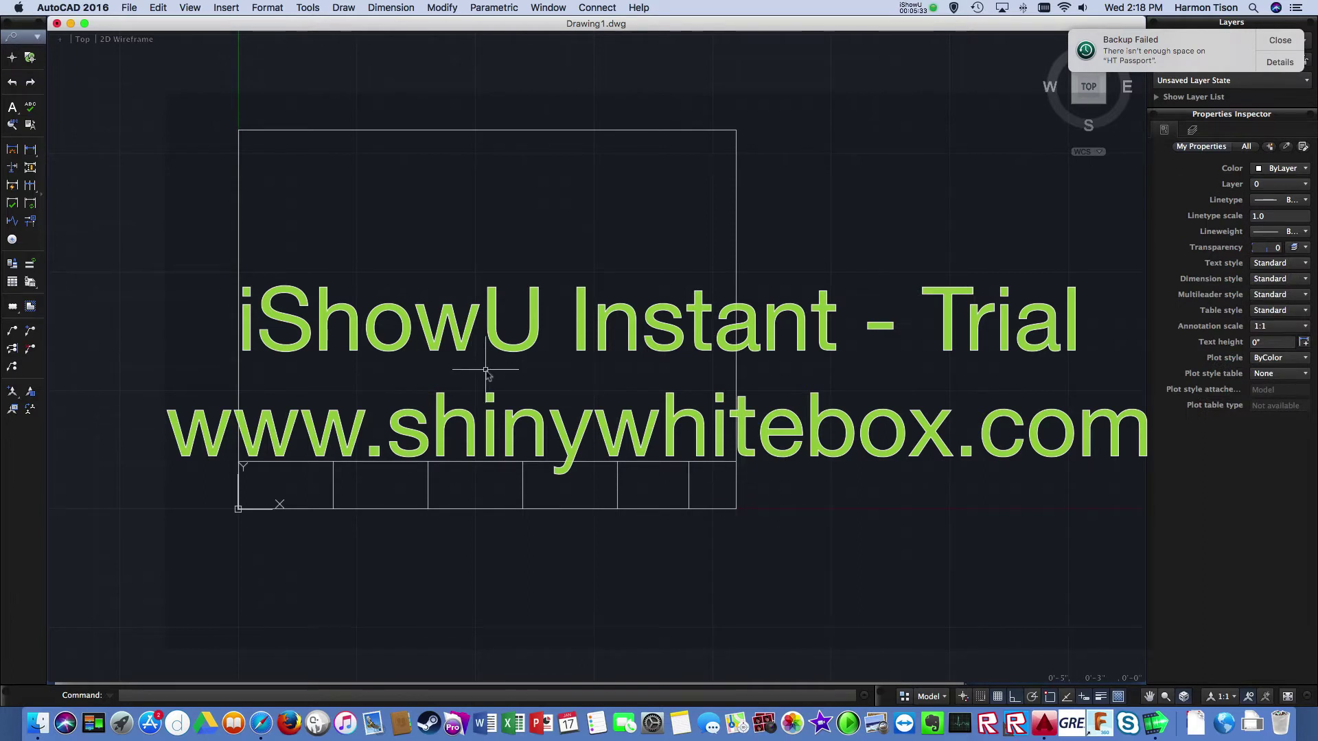
{"action": "type", "text": "line"}
{"action": "key", "text": "Return"}
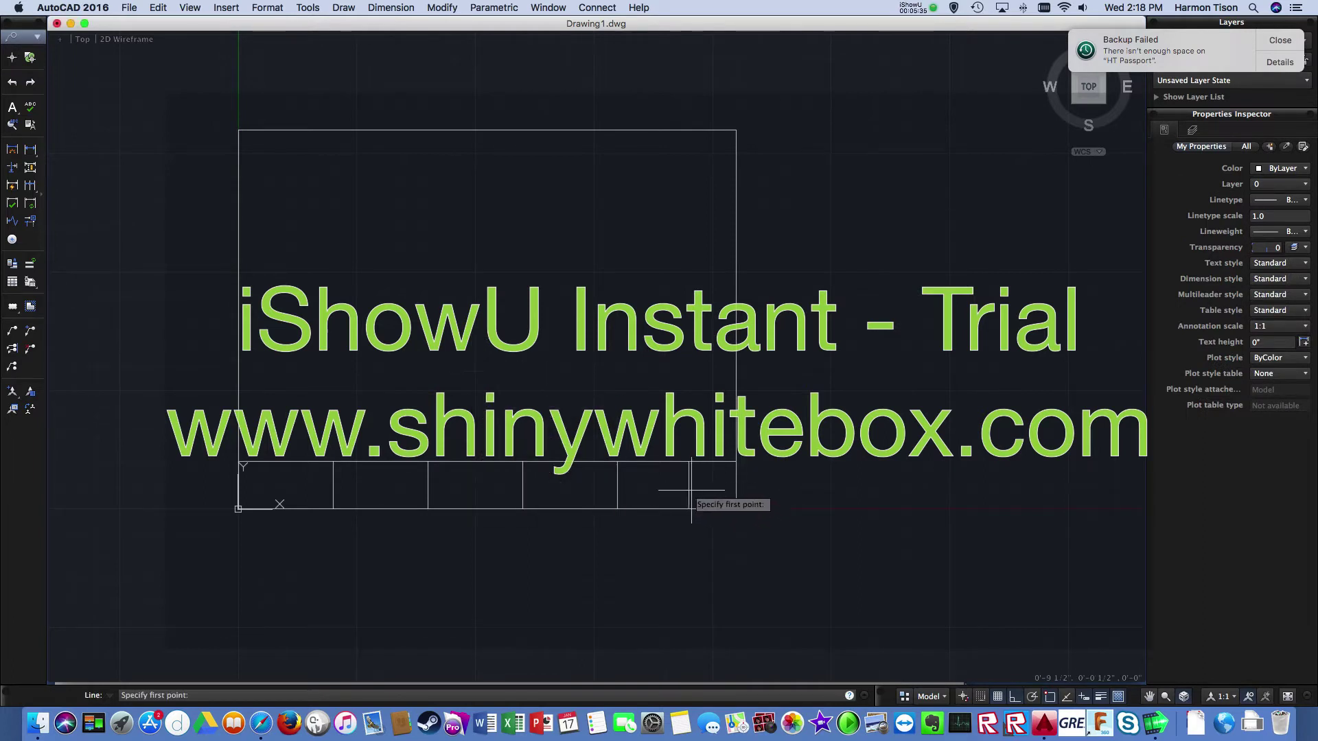
{"action": "left_click", "coordinate": [689, 485]}
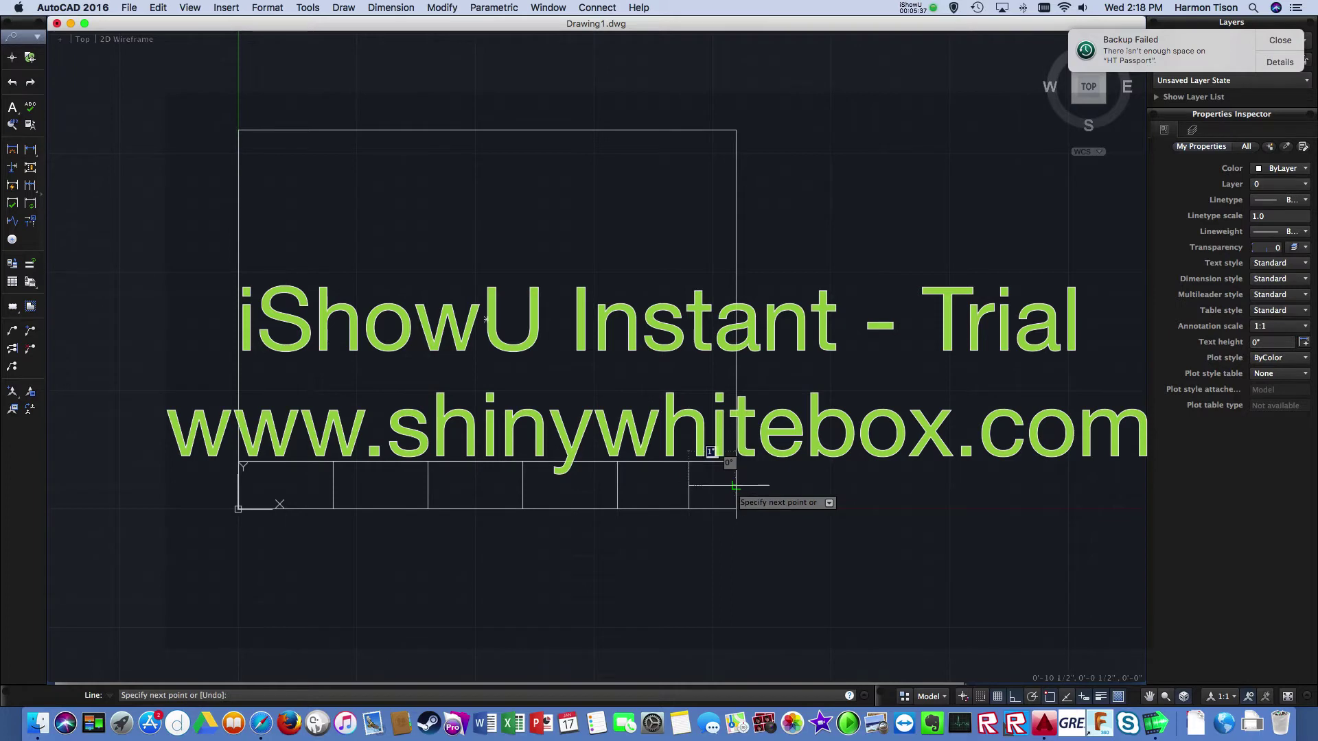
{"action": "left_click", "coordinate": [734, 485]}
{"action": "key", "text": "Return"}
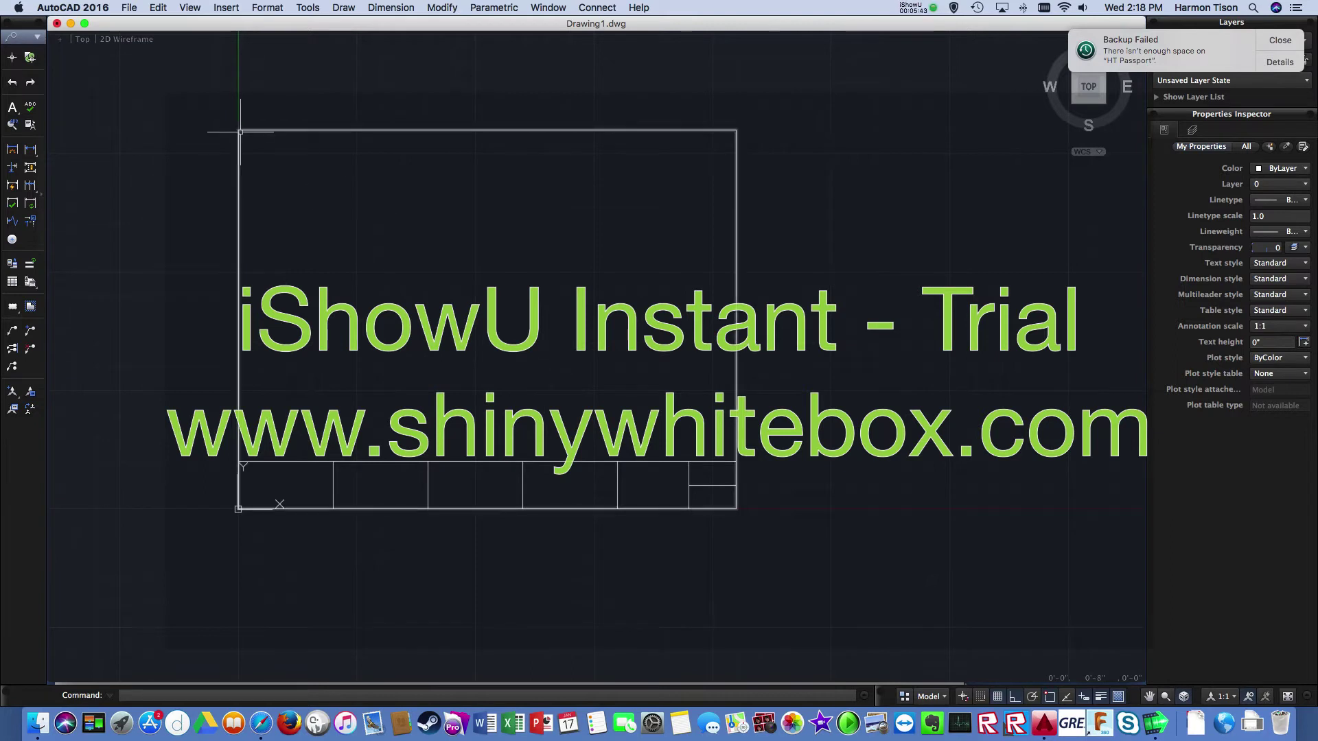
{"action": "left_click", "coordinate": [227, 8]}
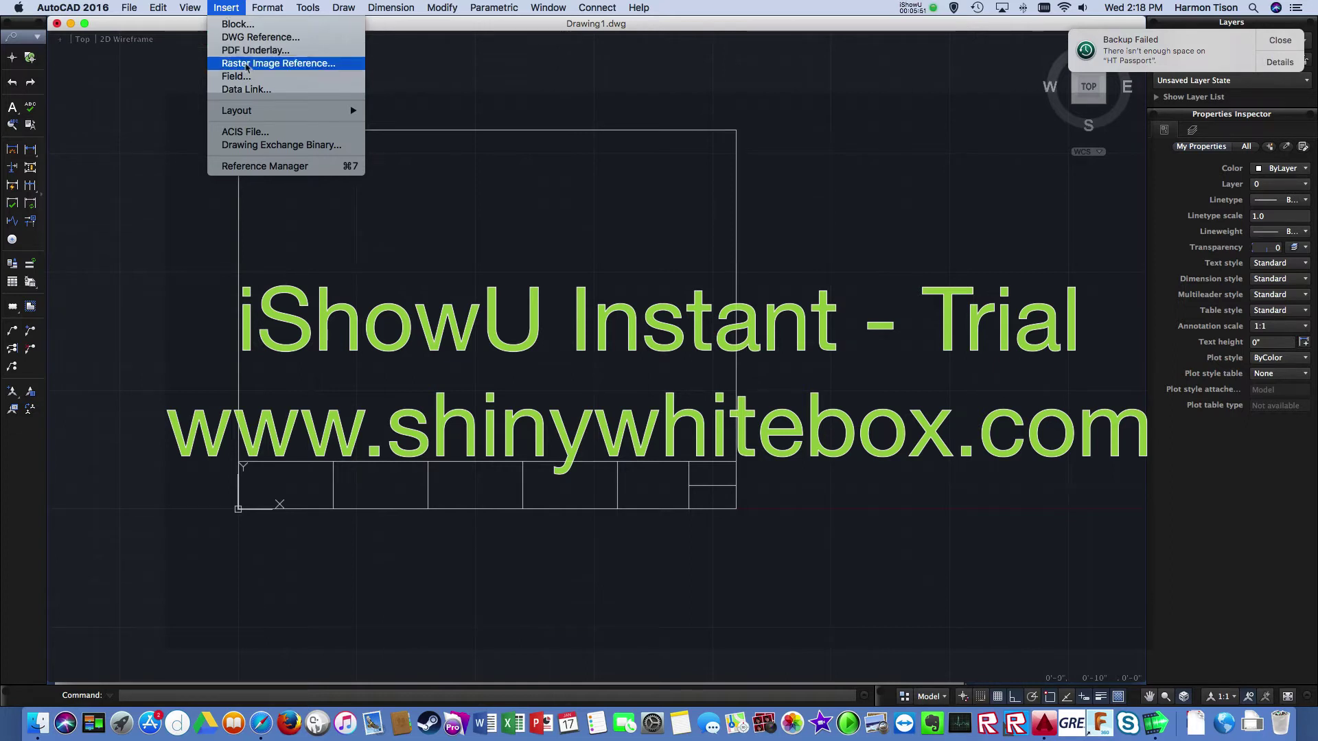
Start an image attachment and browse to the Google Drive folder in the file dialog.
{"action": "left_click", "coordinate": [536, 138]}
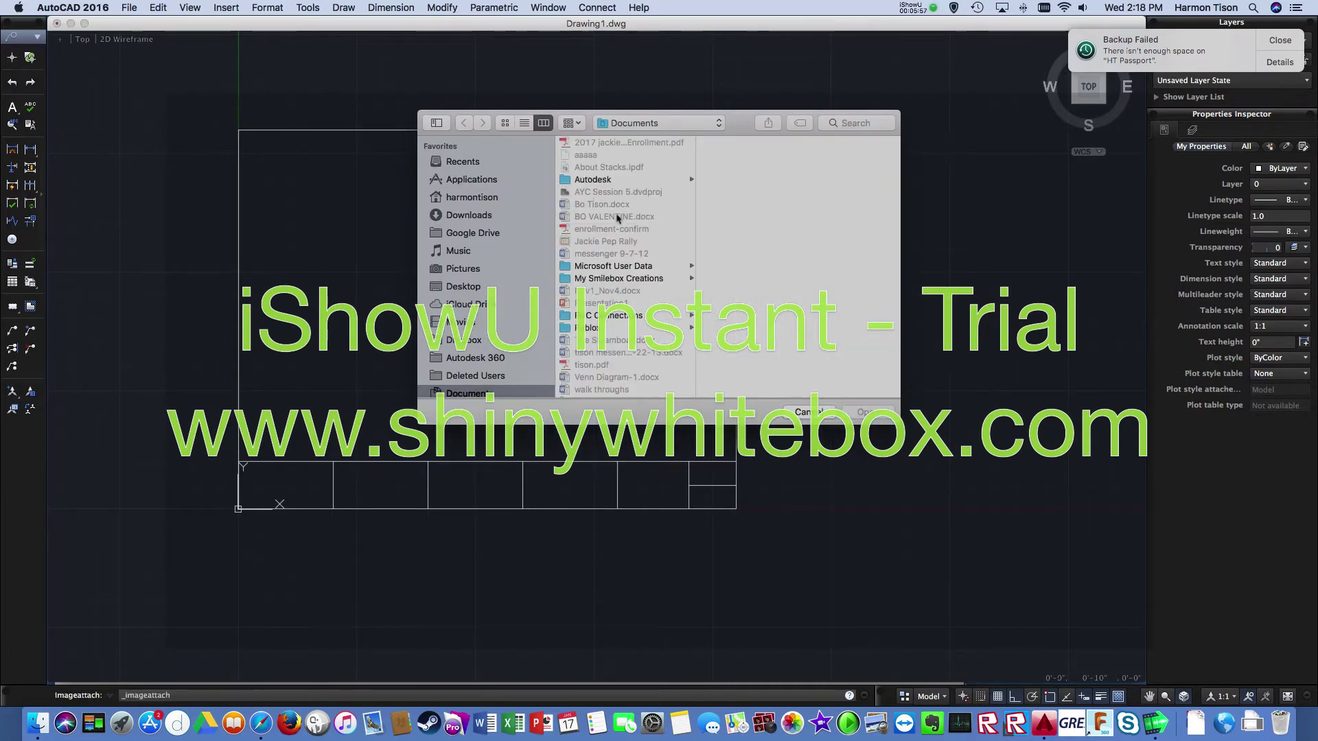
{"action": "scroll", "coordinate": [618, 219], "scroll_direction": "down", "scroll_amount": 2}
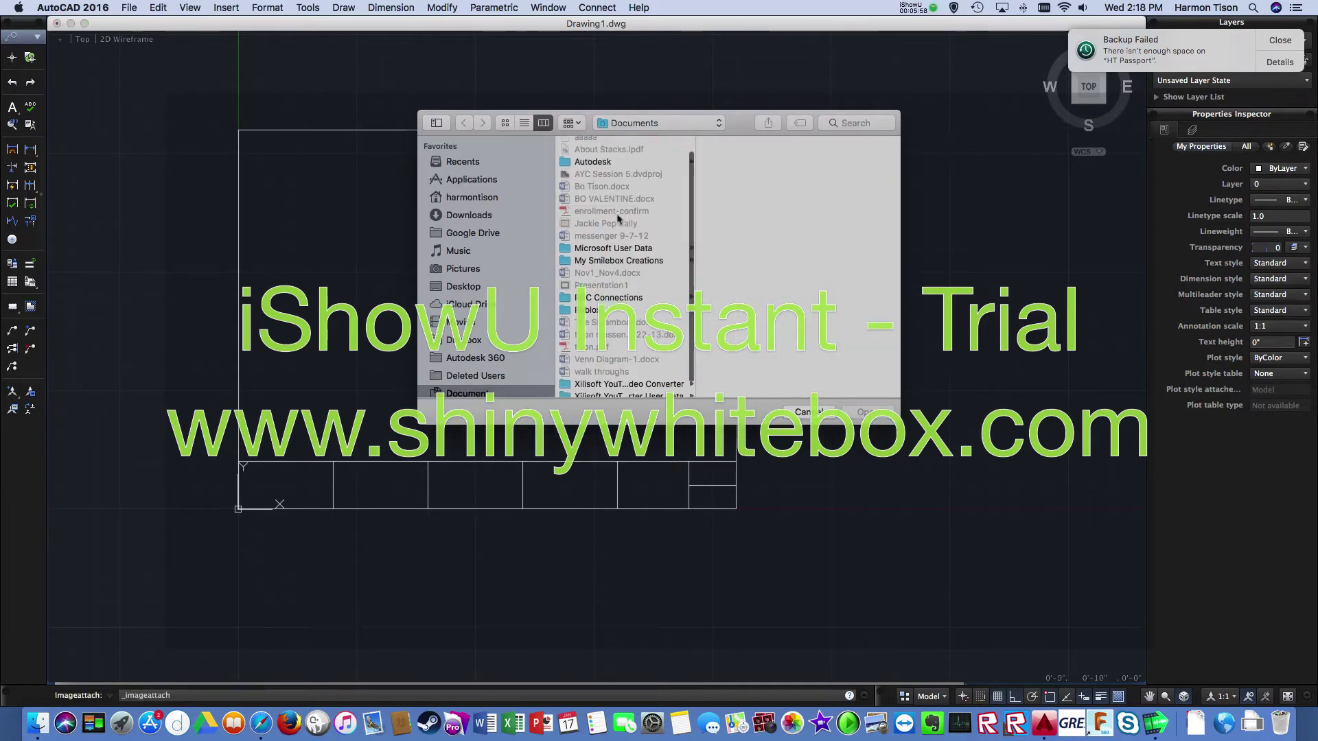
{"action": "left_click", "coordinate": [482, 236]}
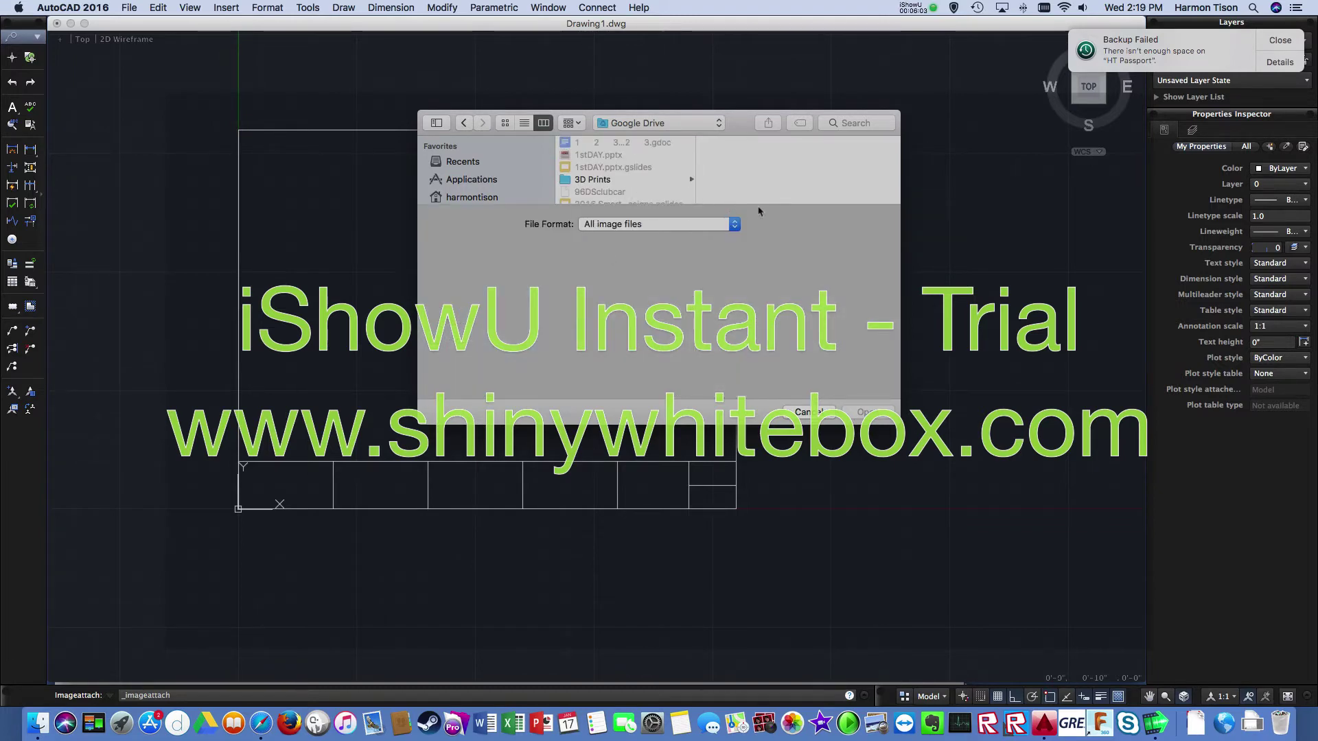
{"action": "scroll", "coordinate": [638, 178], "scroll_direction": "down", "scroll_amount": 3}
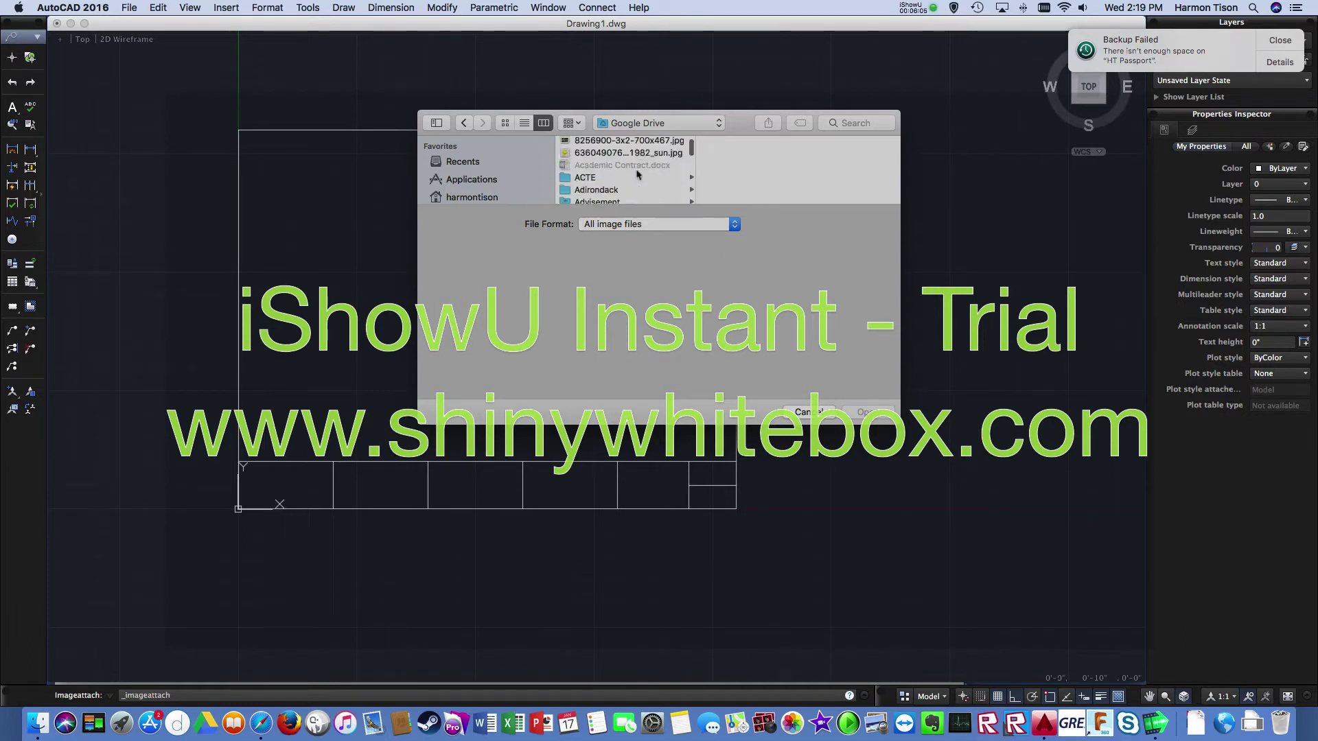
{"action": "left_click_drag", "start_coordinate": [746, 210], "coordinate": [717, 251]}
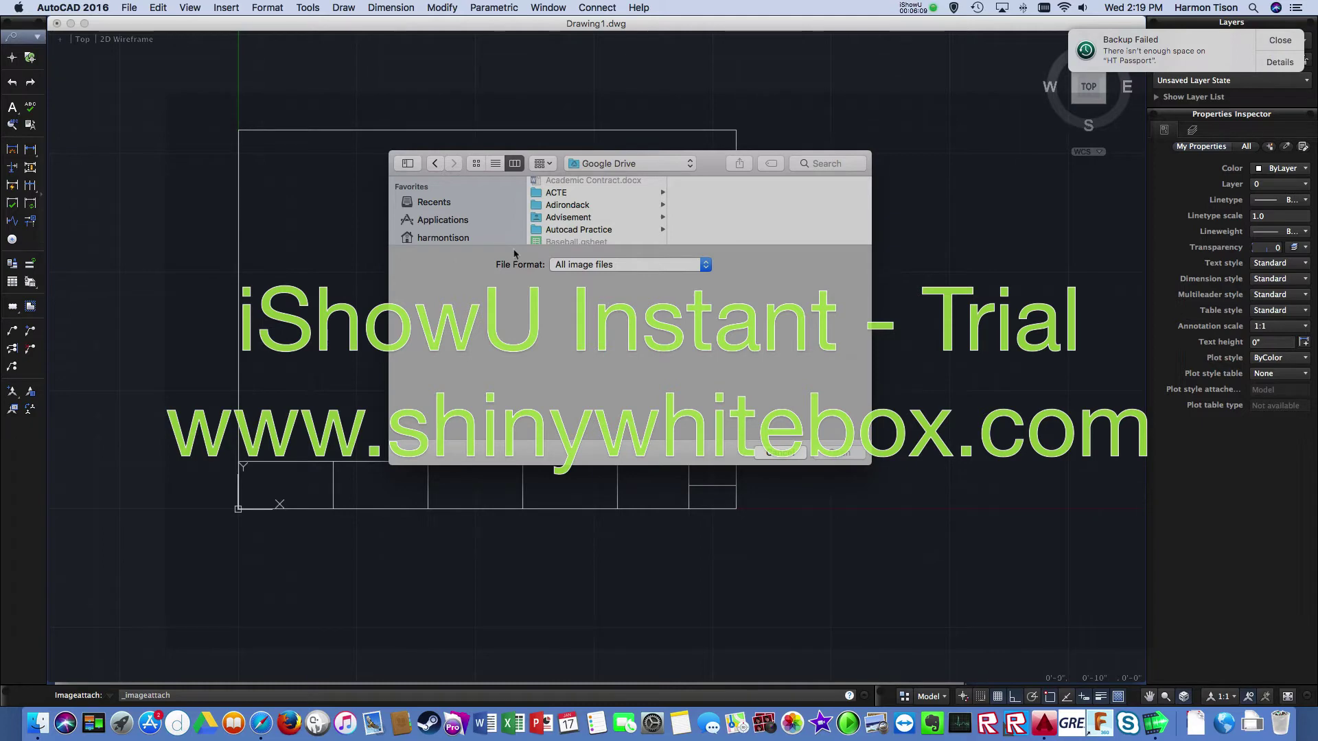
{"action": "left_click_drag", "start_coordinate": [503, 249], "coordinate": [494, 240]}
{"action": "scroll", "coordinate": [599, 217], "scroll_direction": "down", "scroll_amount": 5}
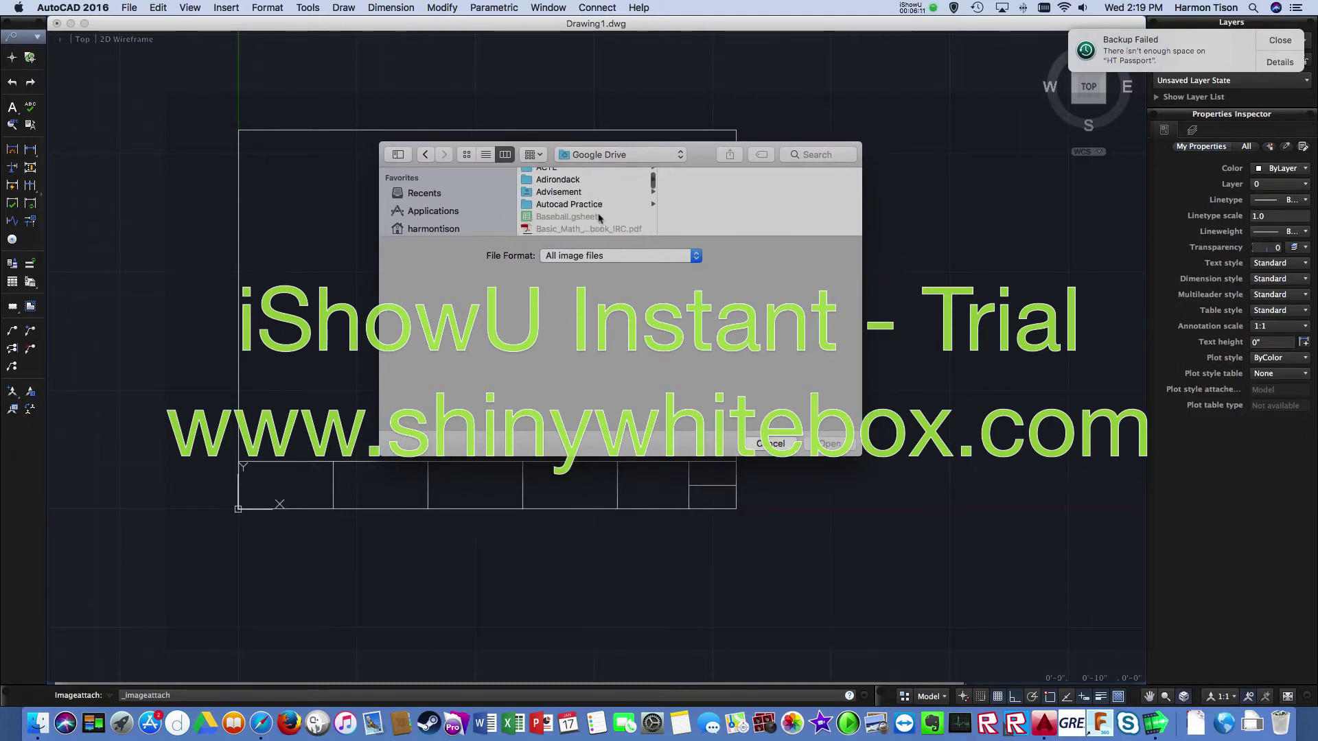
{"action": "scroll", "coordinate": [598, 217], "scroll_direction": "down", "scroll_amount": 8}
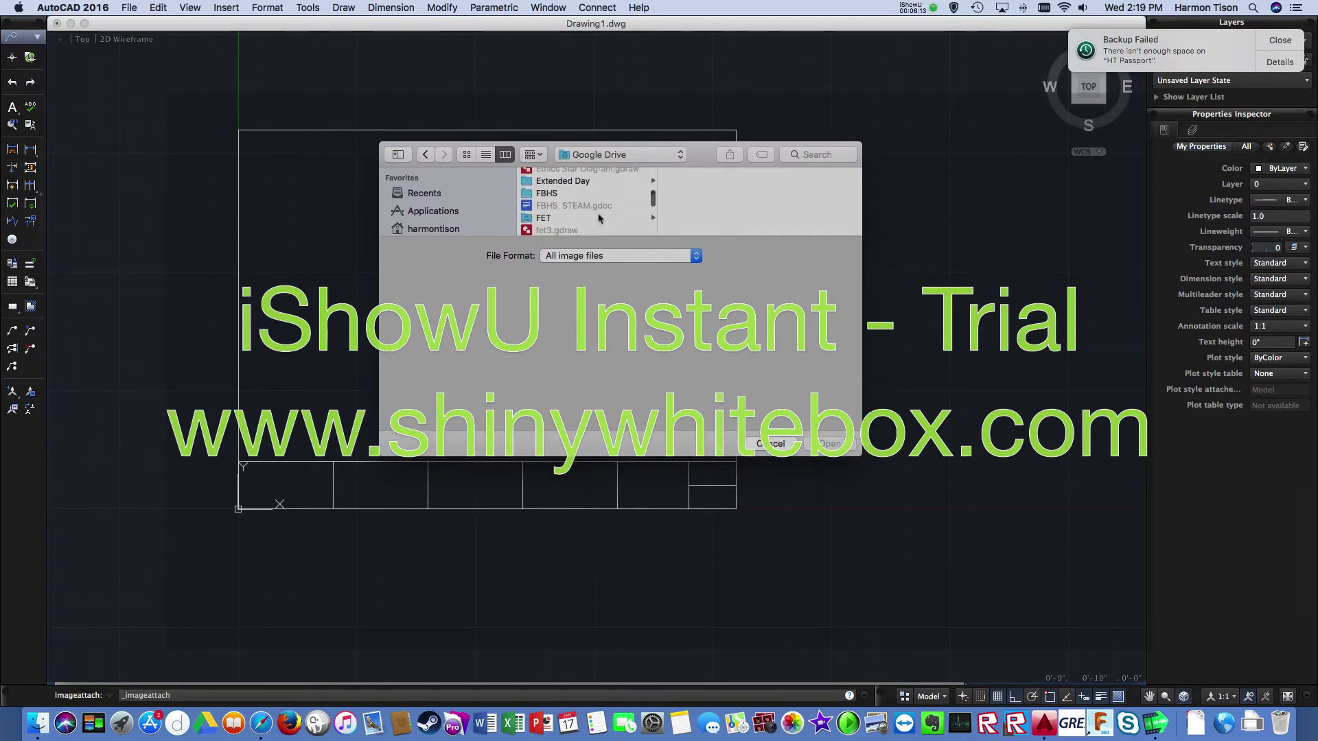
Choose FBHS.png from the FBHS folder and attach it with Path Type set to Full path.
{"action": "left_click", "coordinate": [562, 210]}
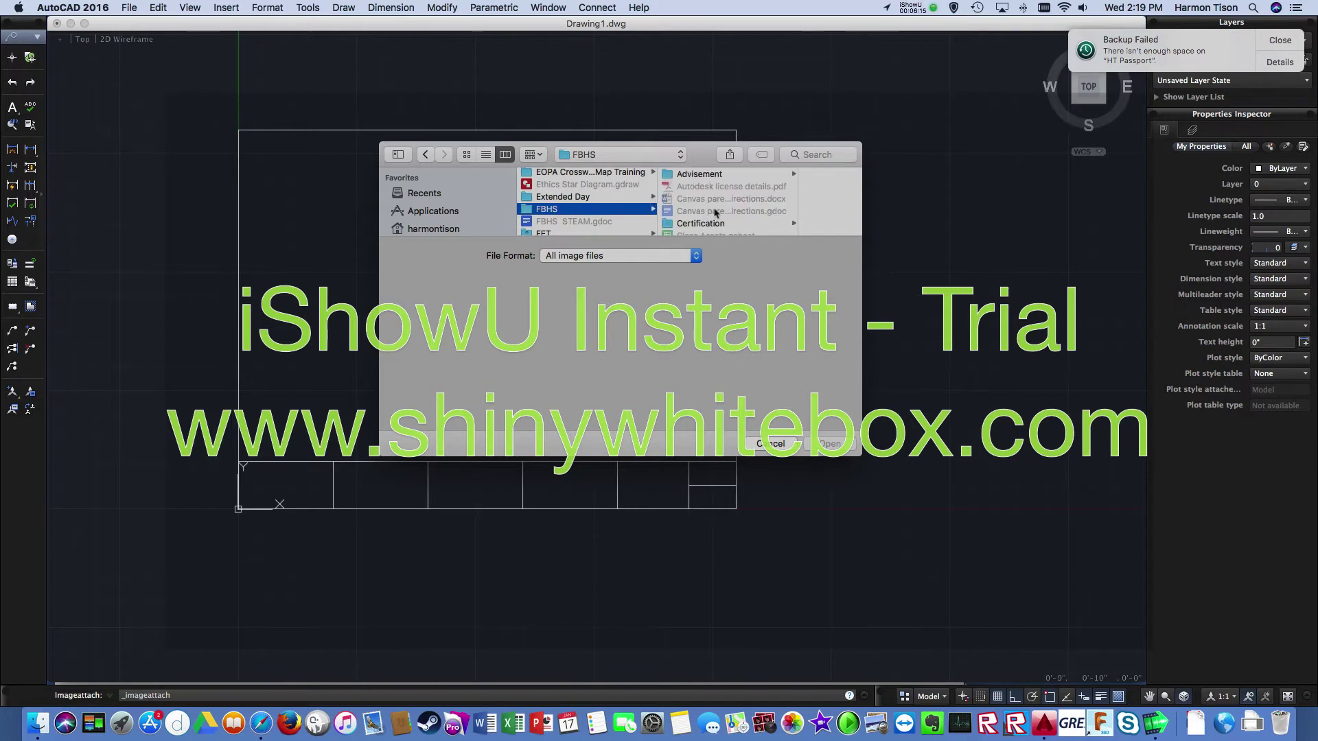
{"action": "scroll", "coordinate": [716, 213], "scroll_direction": "down", "scroll_amount": 8}
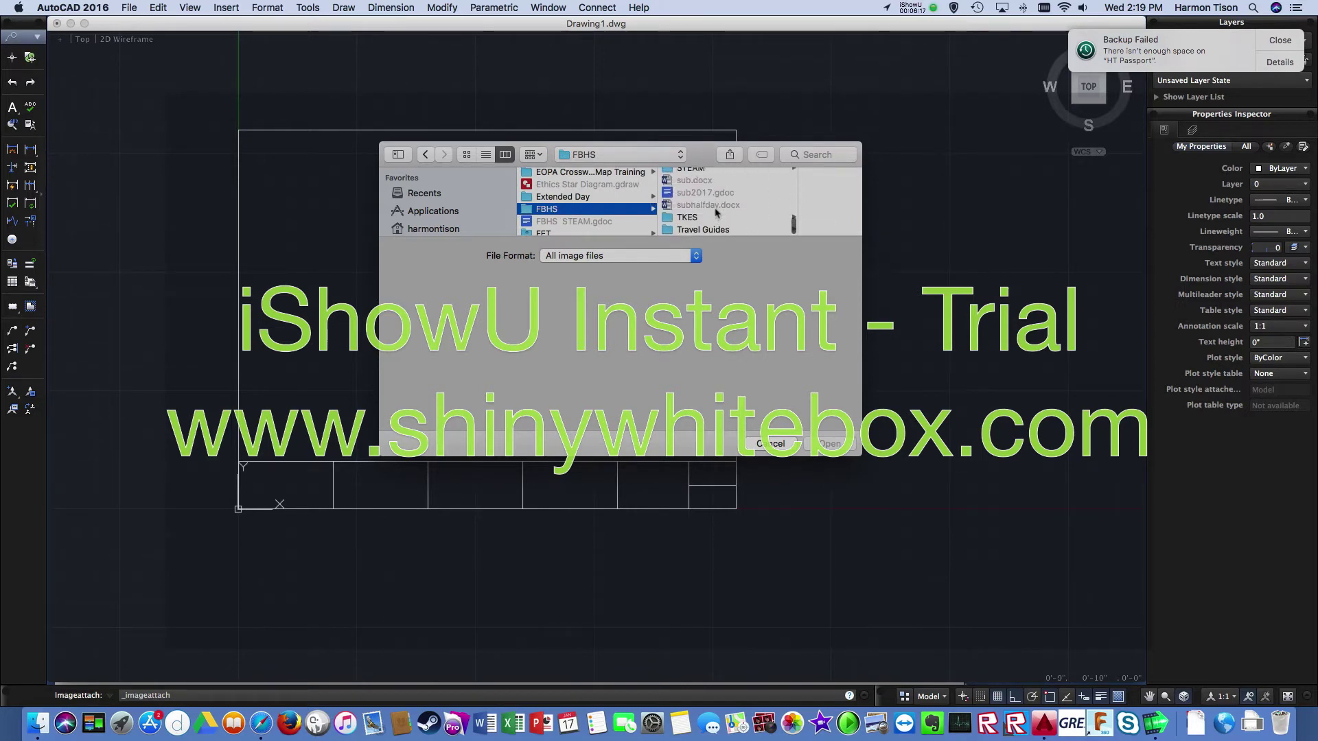
{"action": "scroll", "coordinate": [716, 213], "scroll_direction": "up", "scroll_amount": 5}
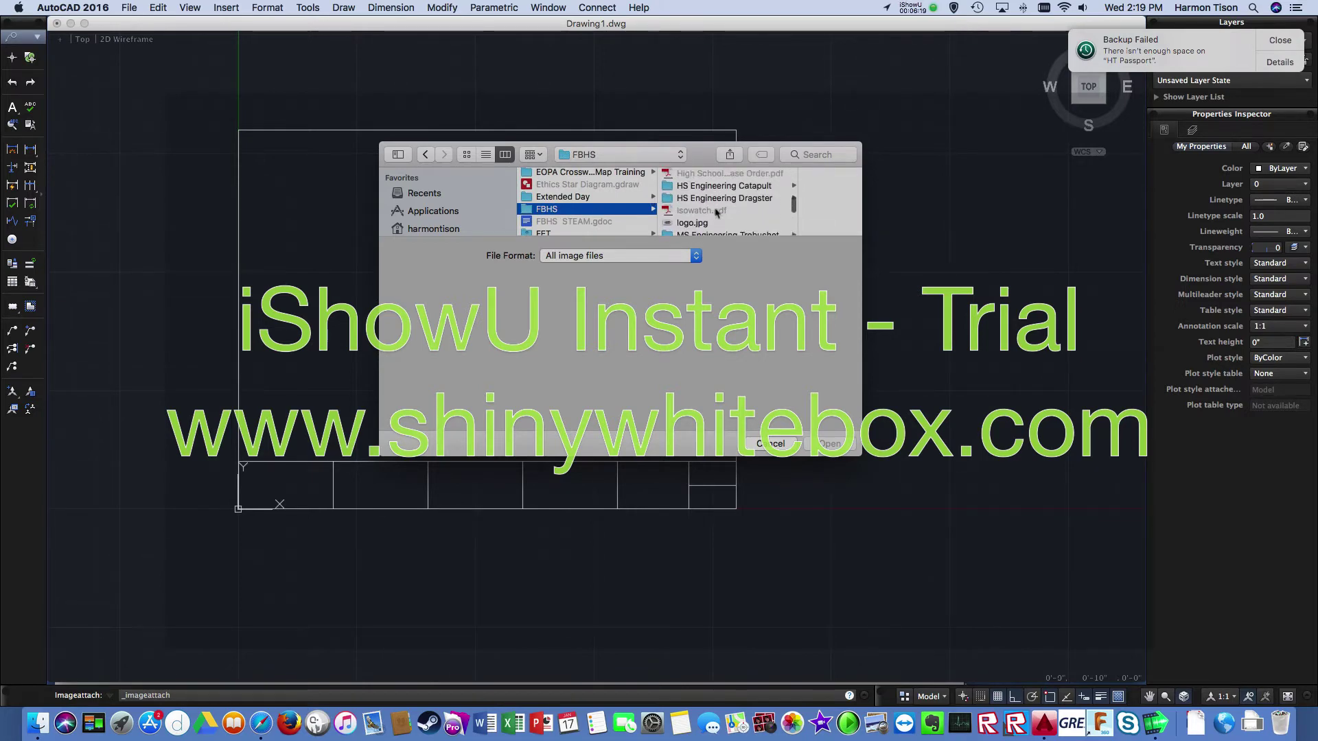
{"action": "left_click", "coordinate": [697, 199]}
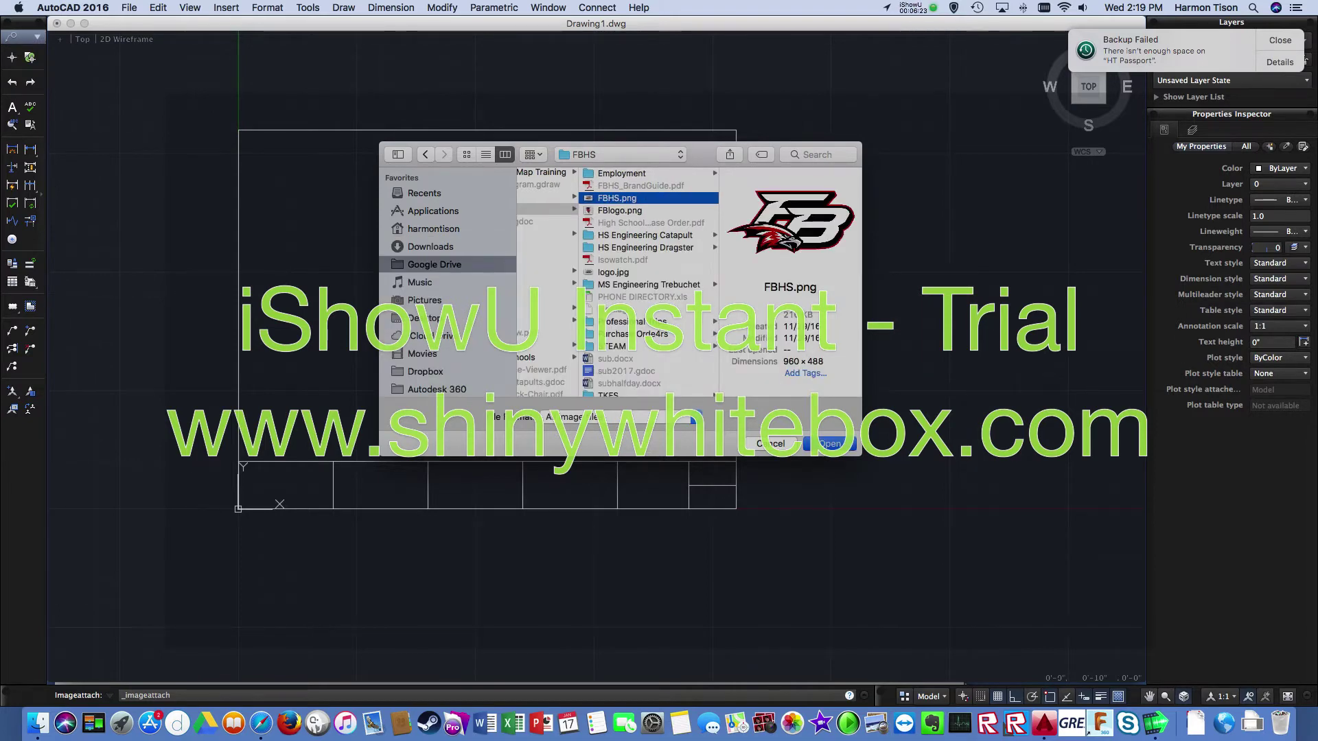
{"action": "key", "text": "Return"}
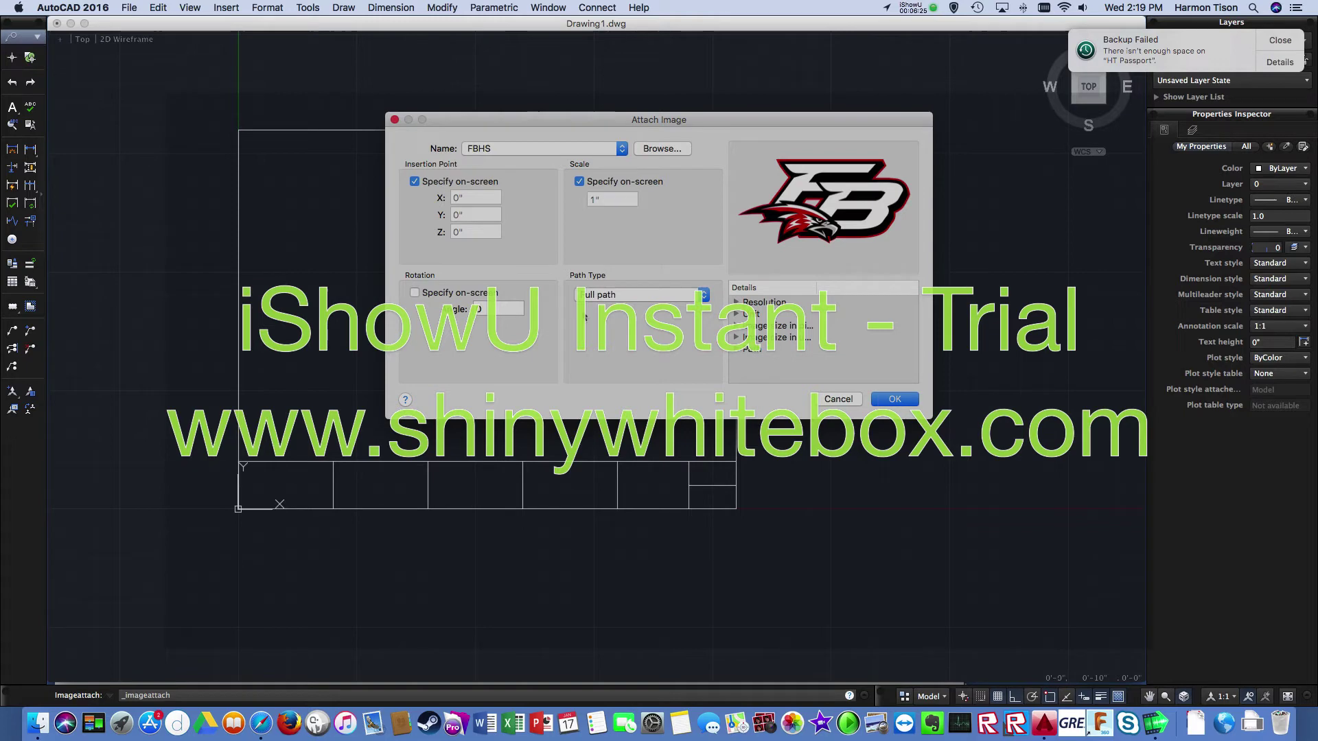
{"action": "left_click", "coordinate": [694, 296]}
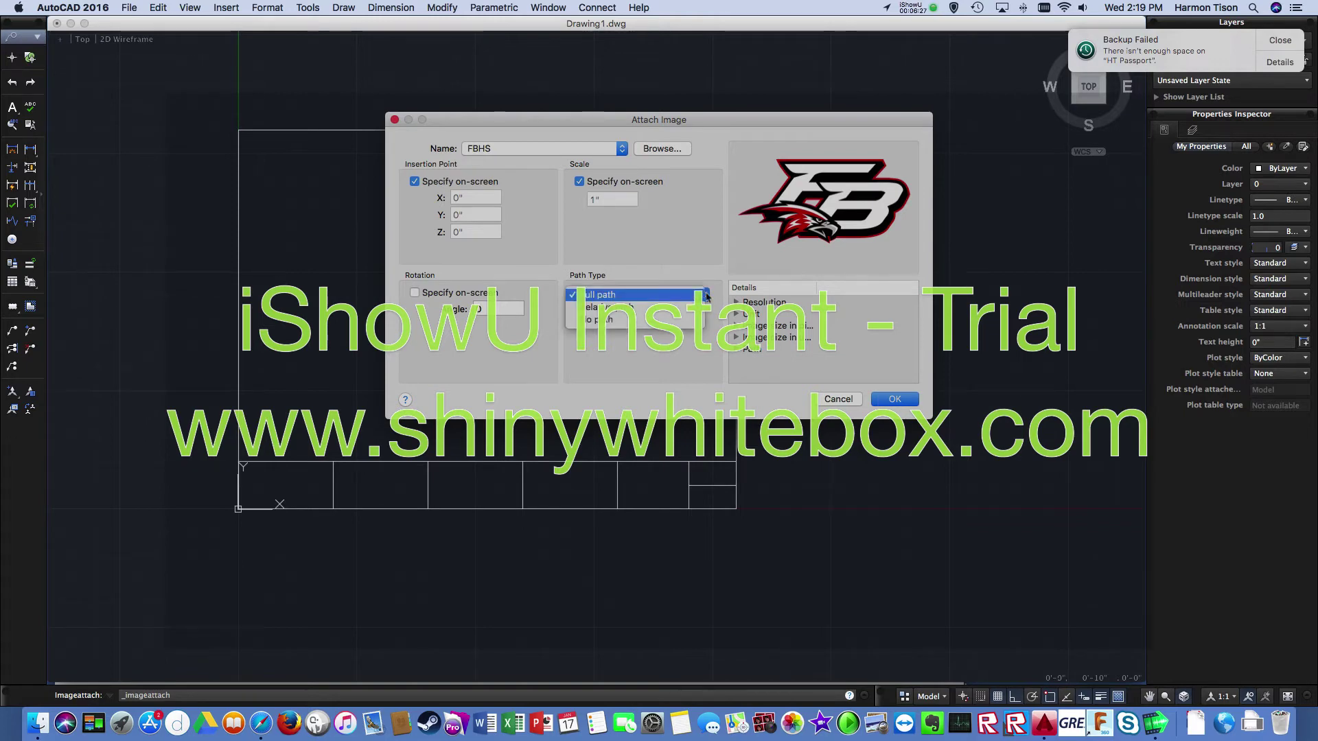
{"action": "left_click", "coordinate": [707, 296]}
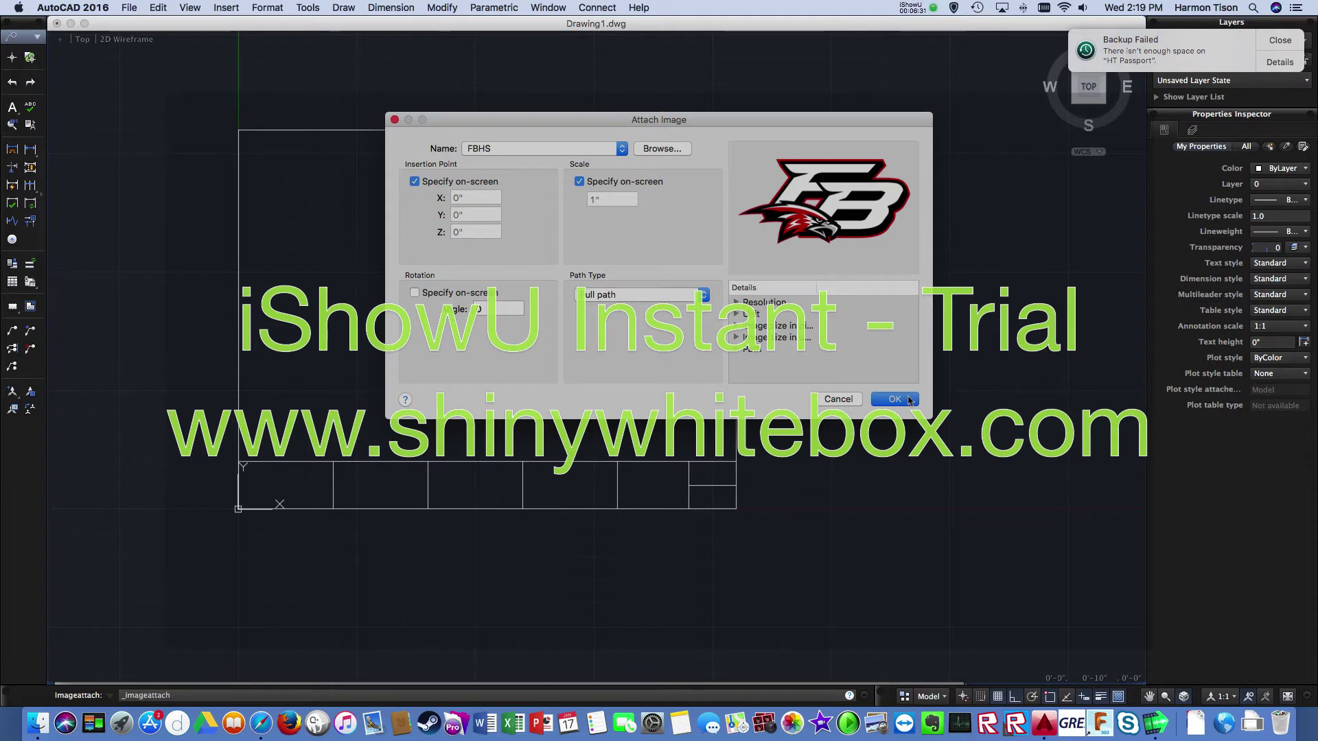
{"action": "left_click", "coordinate": [895, 400]}
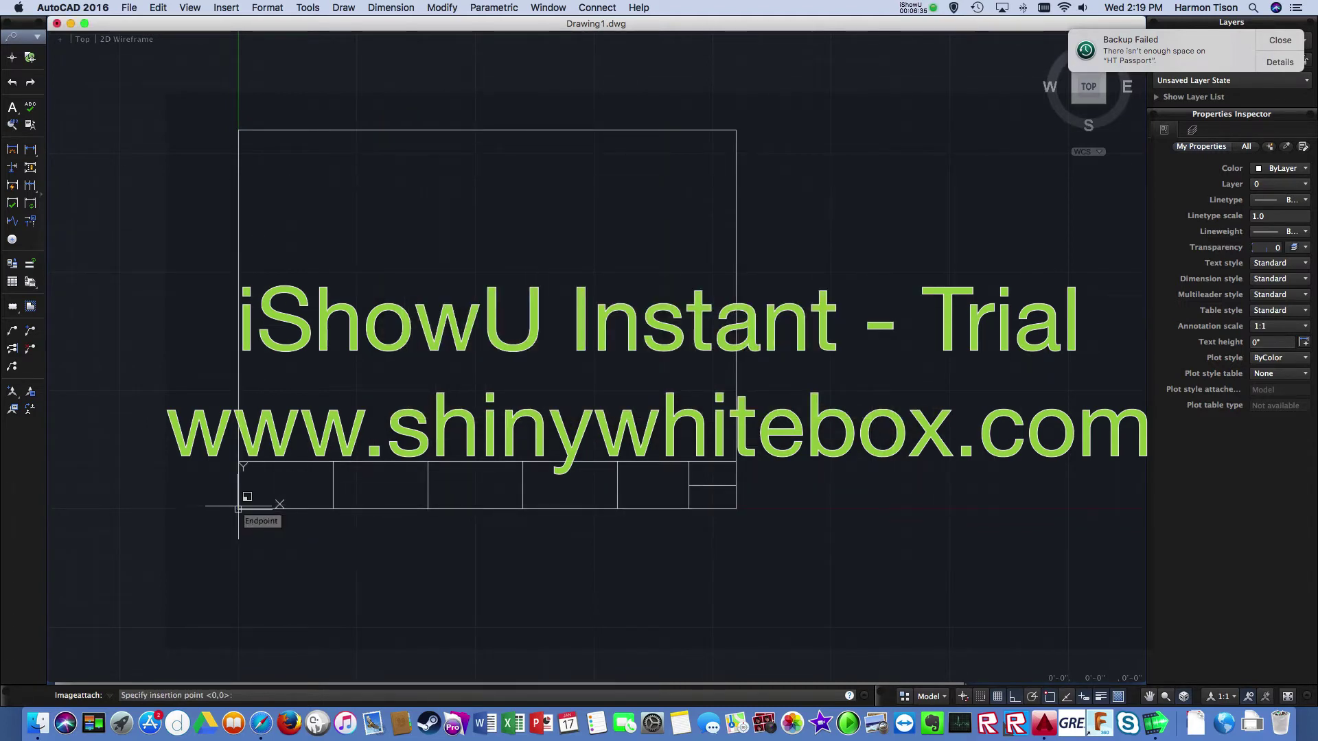
Insert the logo at the title block's lower-left corner, set its scale, and select it.
{"action": "left_click", "coordinate": [238, 508]}
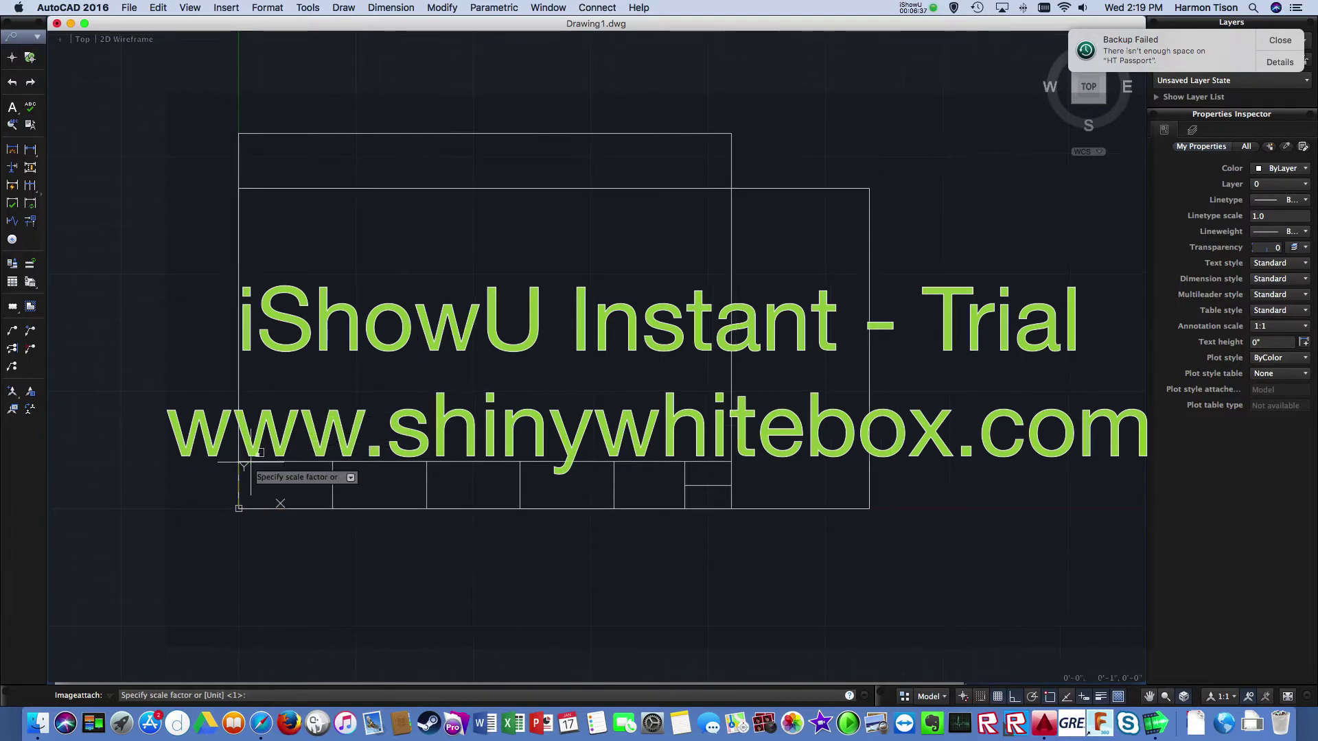
{"action": "left_click", "coordinate": [238, 500]}
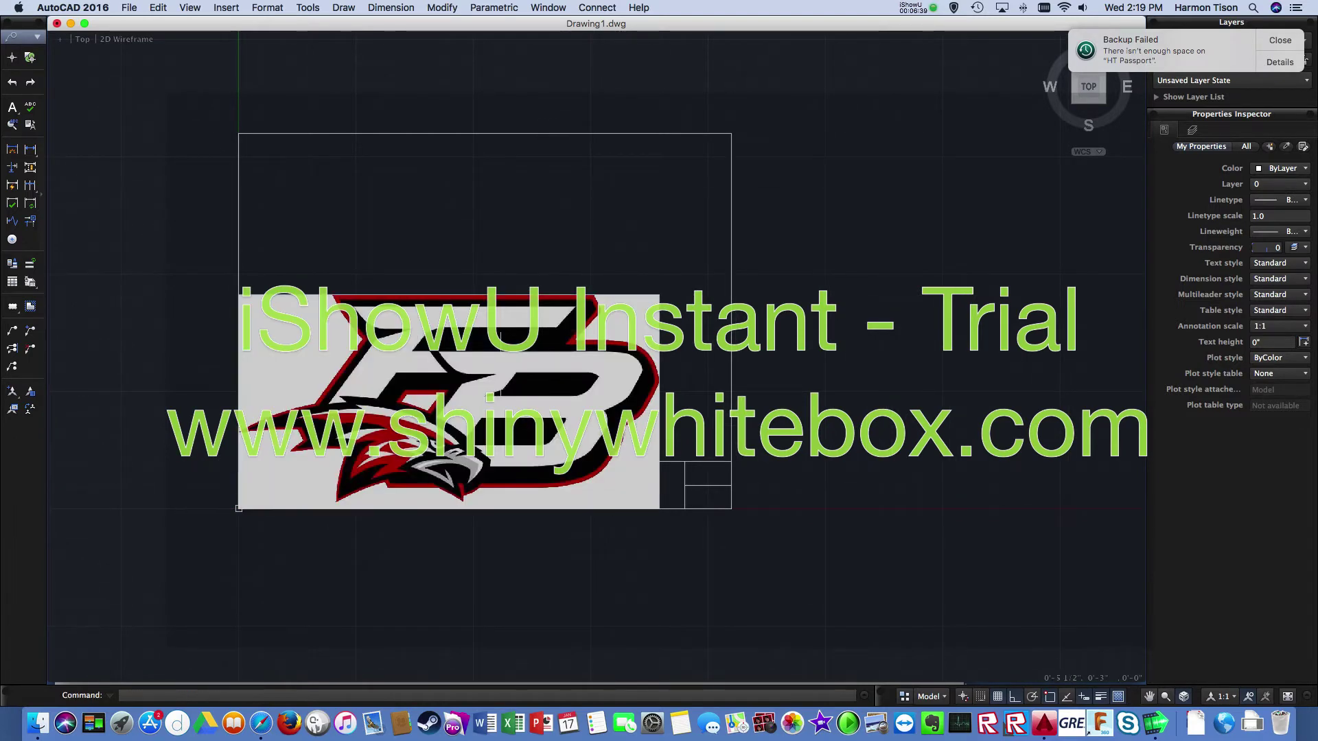
{"action": "left_click", "coordinate": [641, 293]}
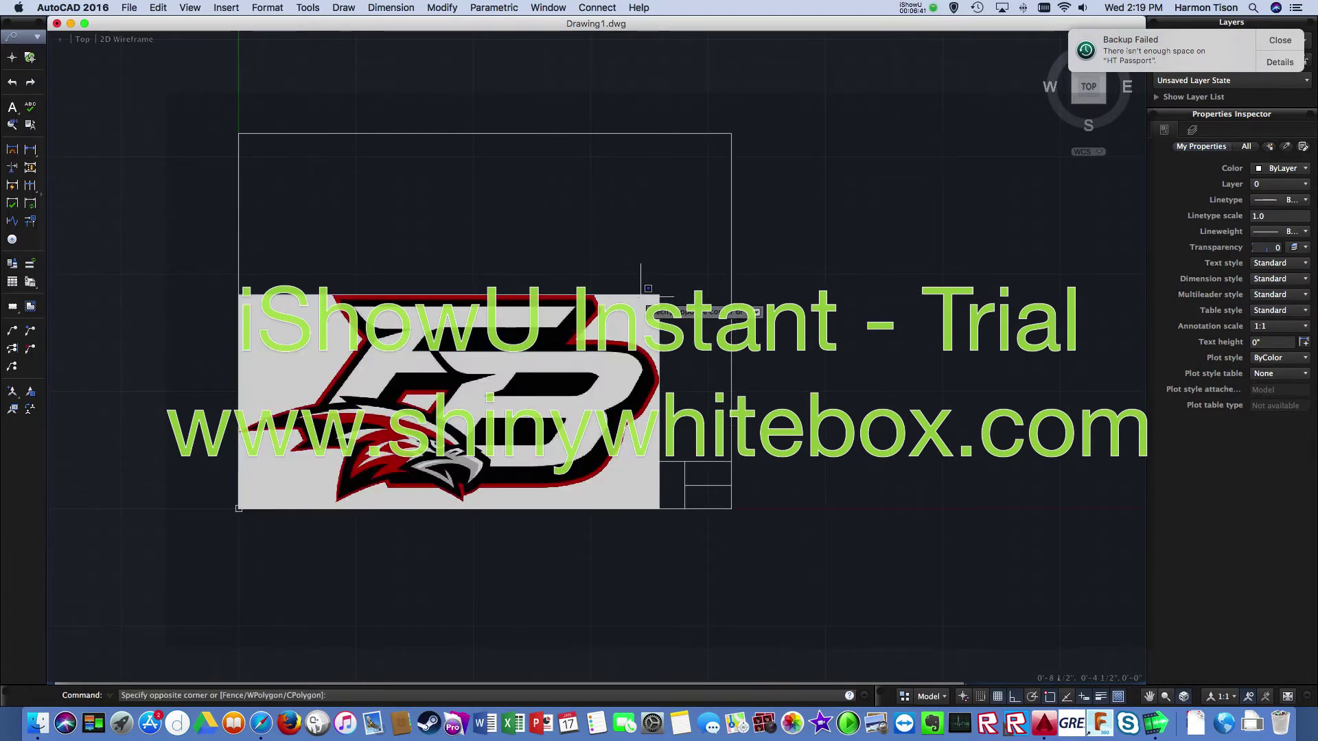
{"action": "left_click", "coordinate": [648, 290]}
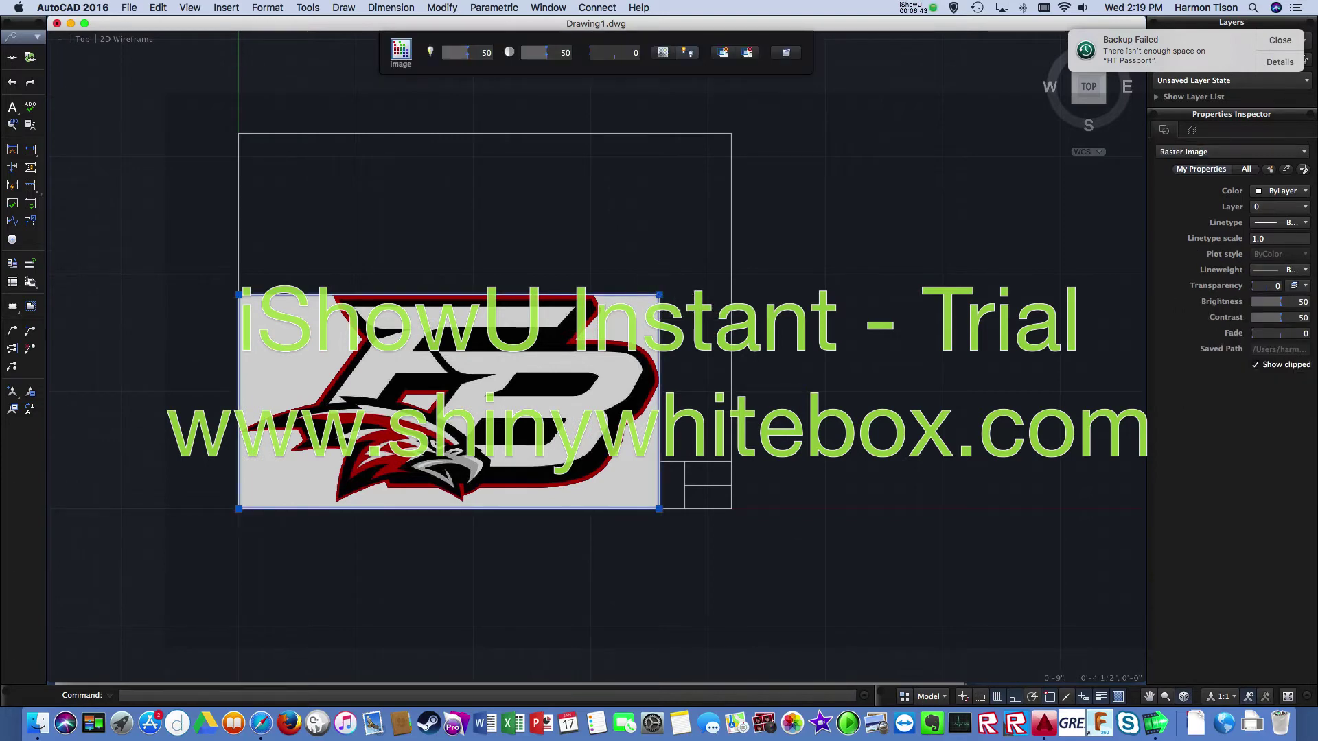
Drag the logo's top-right grip down to shrink it toward the first title-block box.
{"action": "left_click", "coordinate": [659, 296]}
{"action": "left_click", "coordinate": [333, 462]}
{"action": "scroll", "coordinate": [414, 424], "scroll_direction": "up", "scroll_amount": 3}
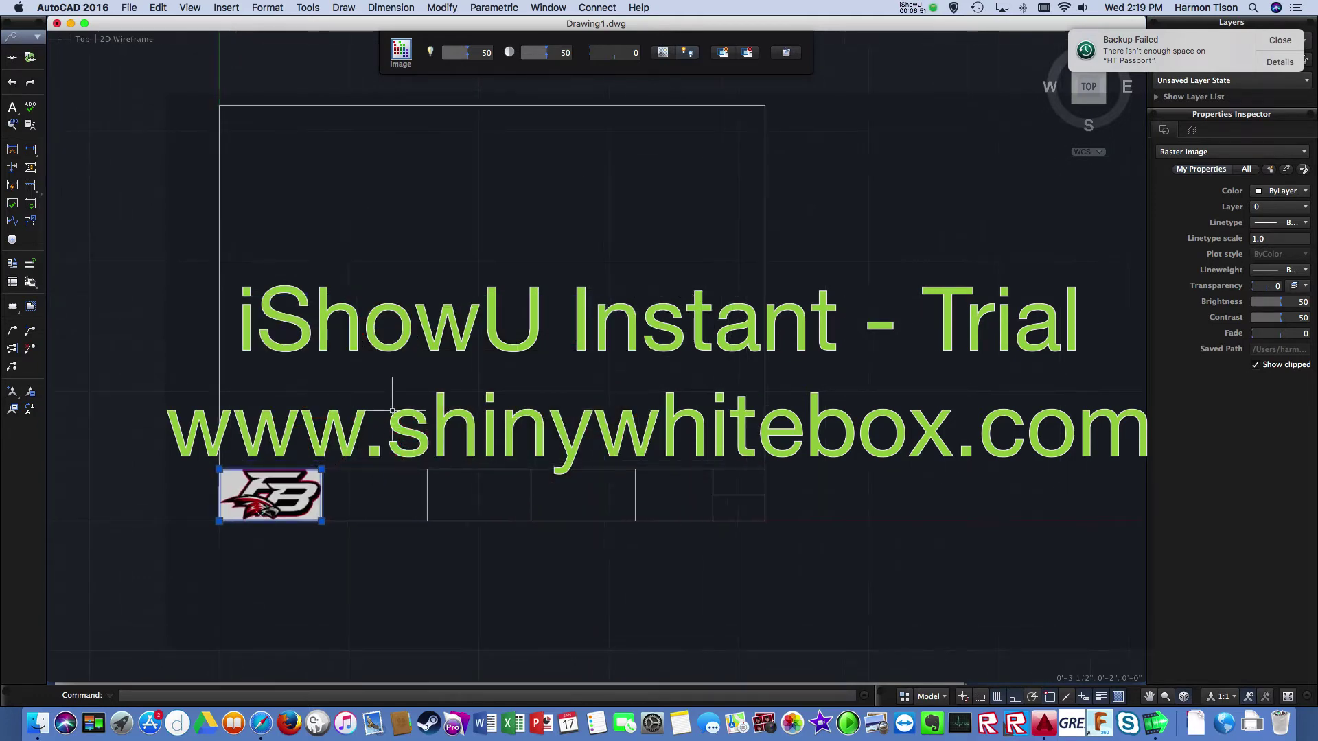
{"action": "scroll", "coordinate": [316, 480], "scroll_direction": "up", "scroll_amount": 1}
{"action": "left_click", "coordinate": [312, 477]}
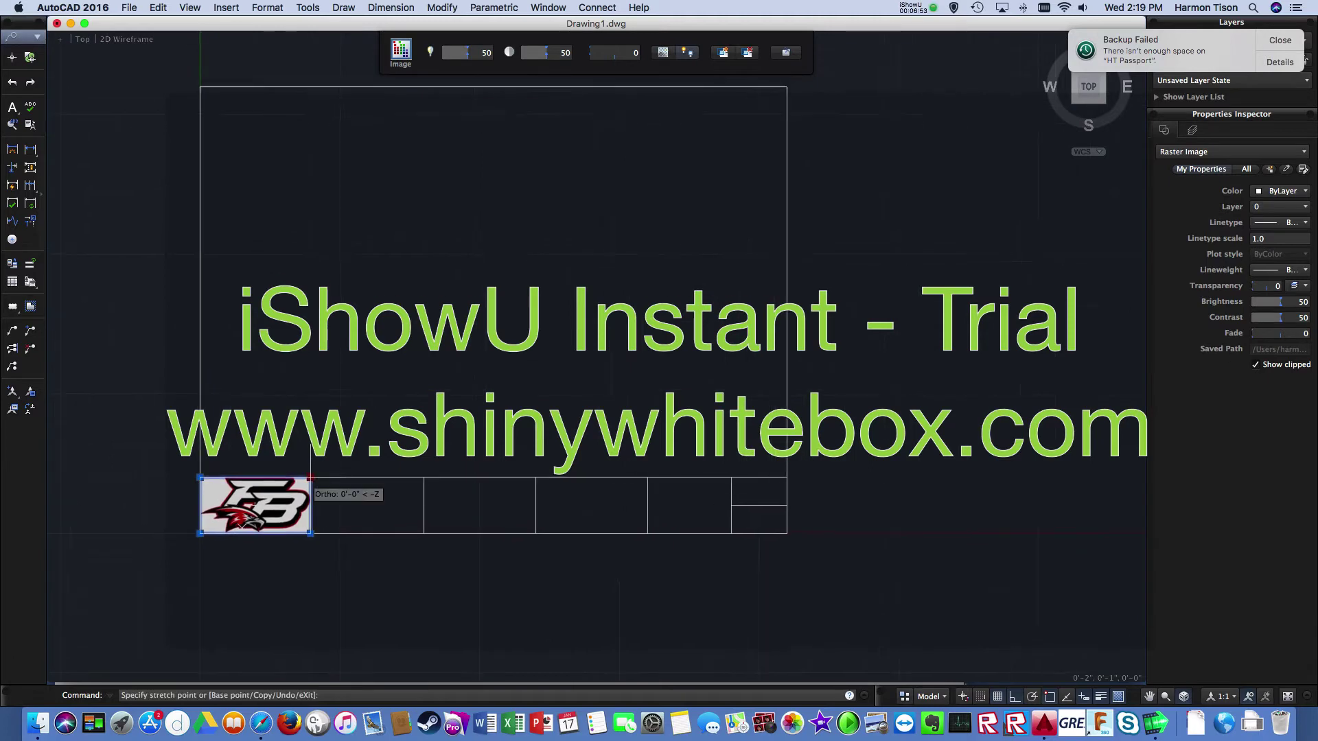
{"action": "key", "text": "Escape"}
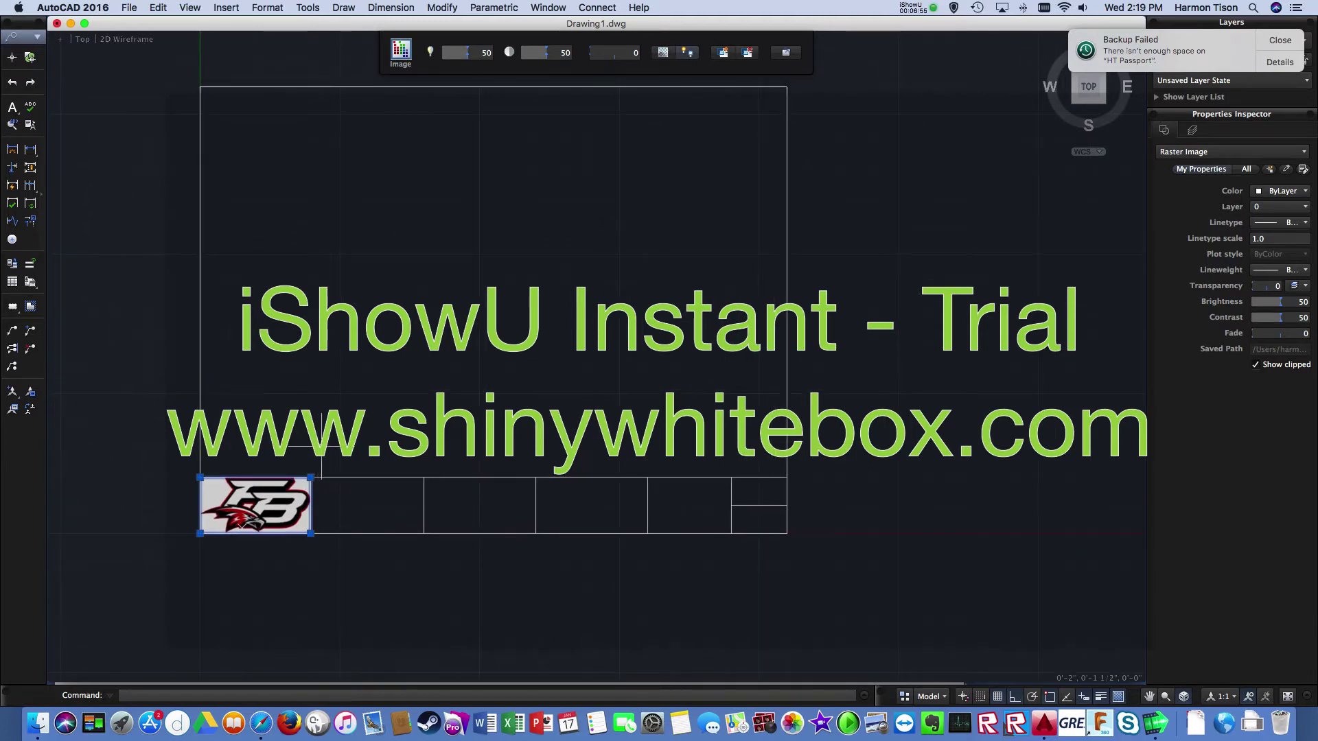
Switch briefly to Safari, then make the AutoCAD drawing window active again.
{"action": "key", "text": "super+Tab"}
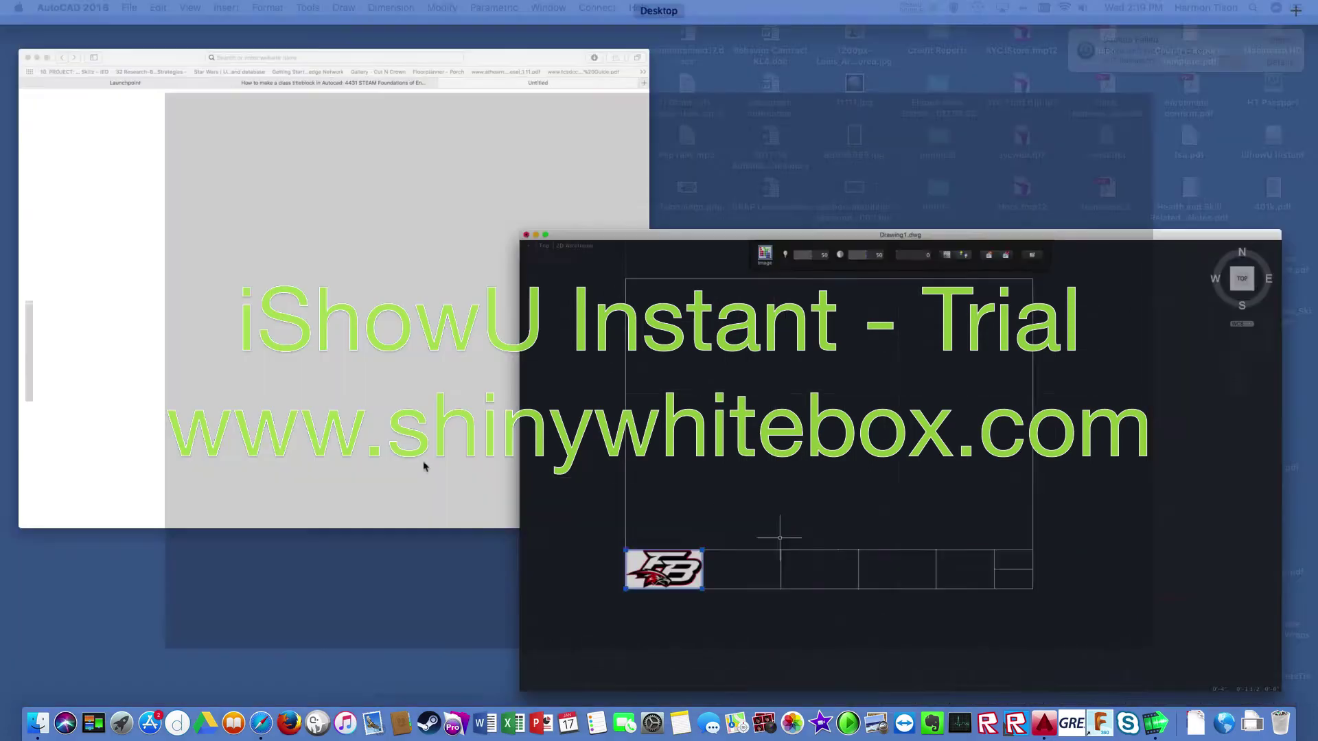
{"action": "key", "text": "super+Tab"}
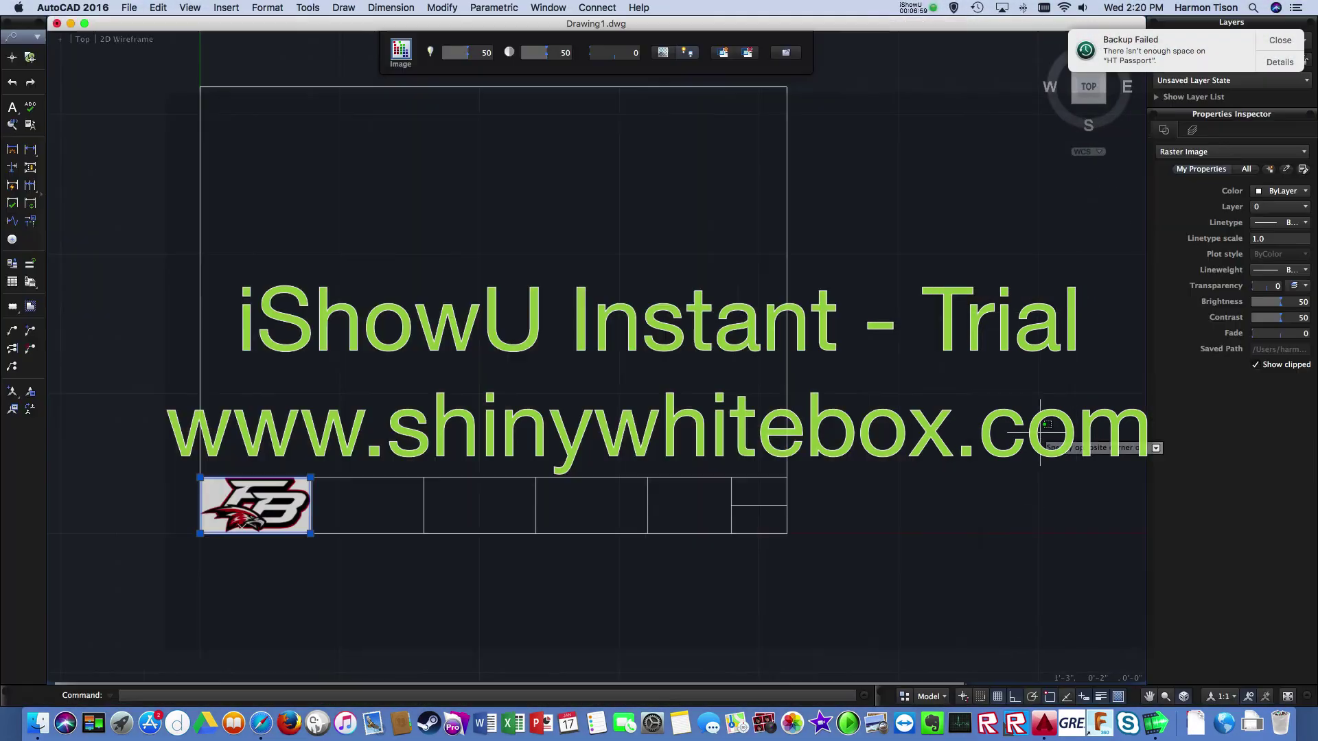
{"action": "left_click", "coordinate": [1039, 434]}
{"action": "left_click", "coordinate": [991, 529]}
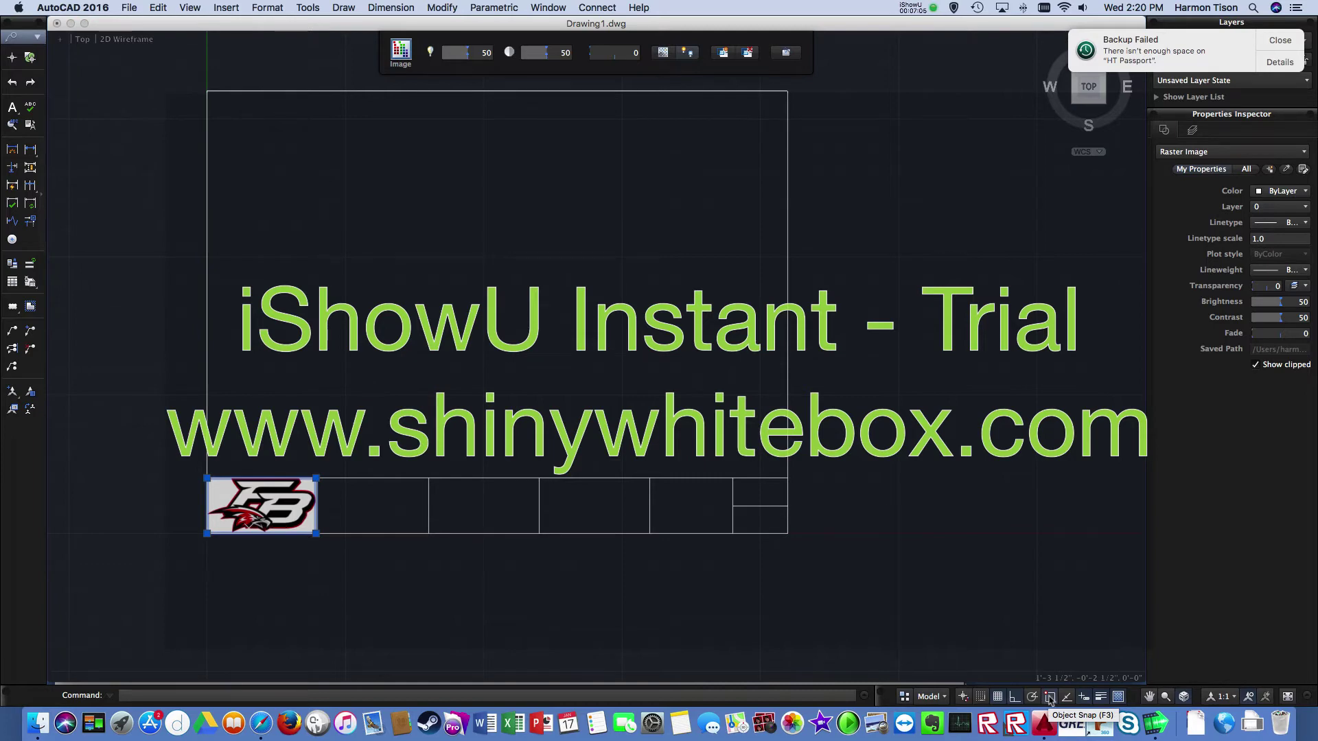
{"action": "key", "text": "F3"}
{"action": "key", "text": "F3"}
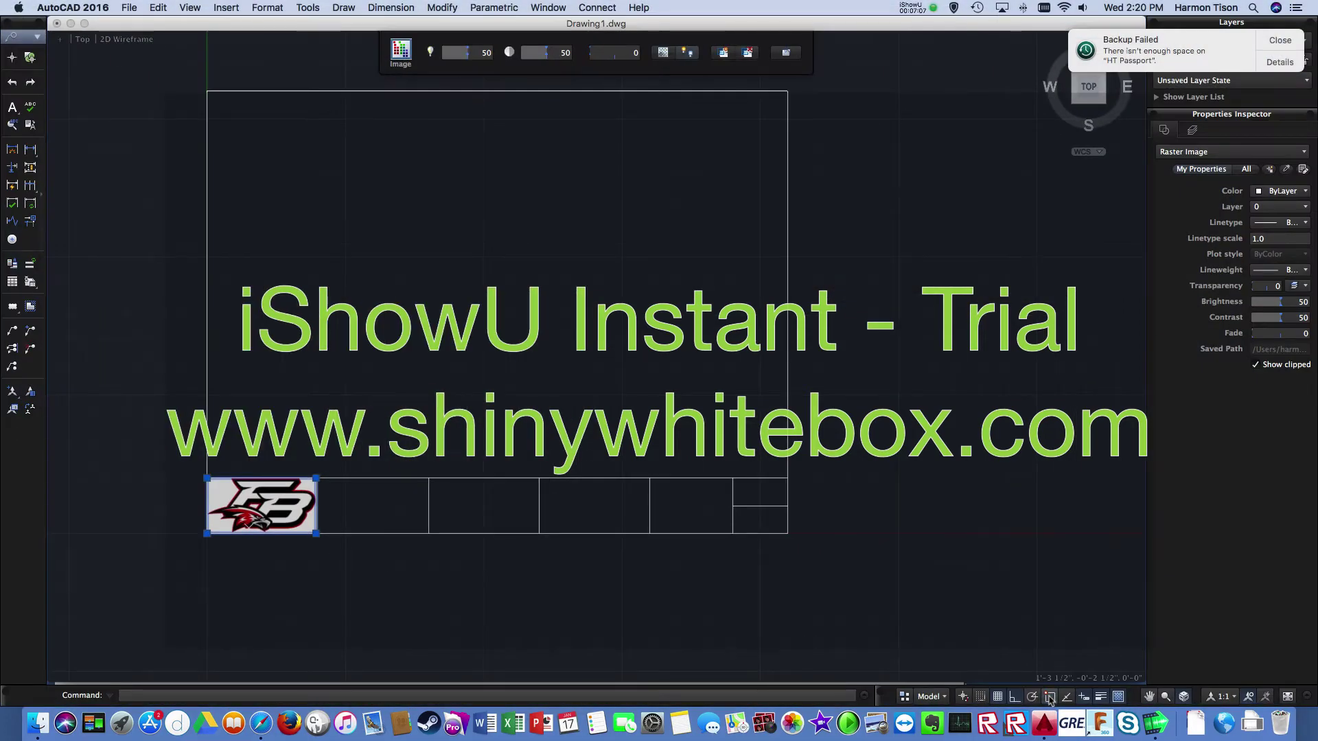
{"action": "left_click", "coordinate": [1050, 698]}
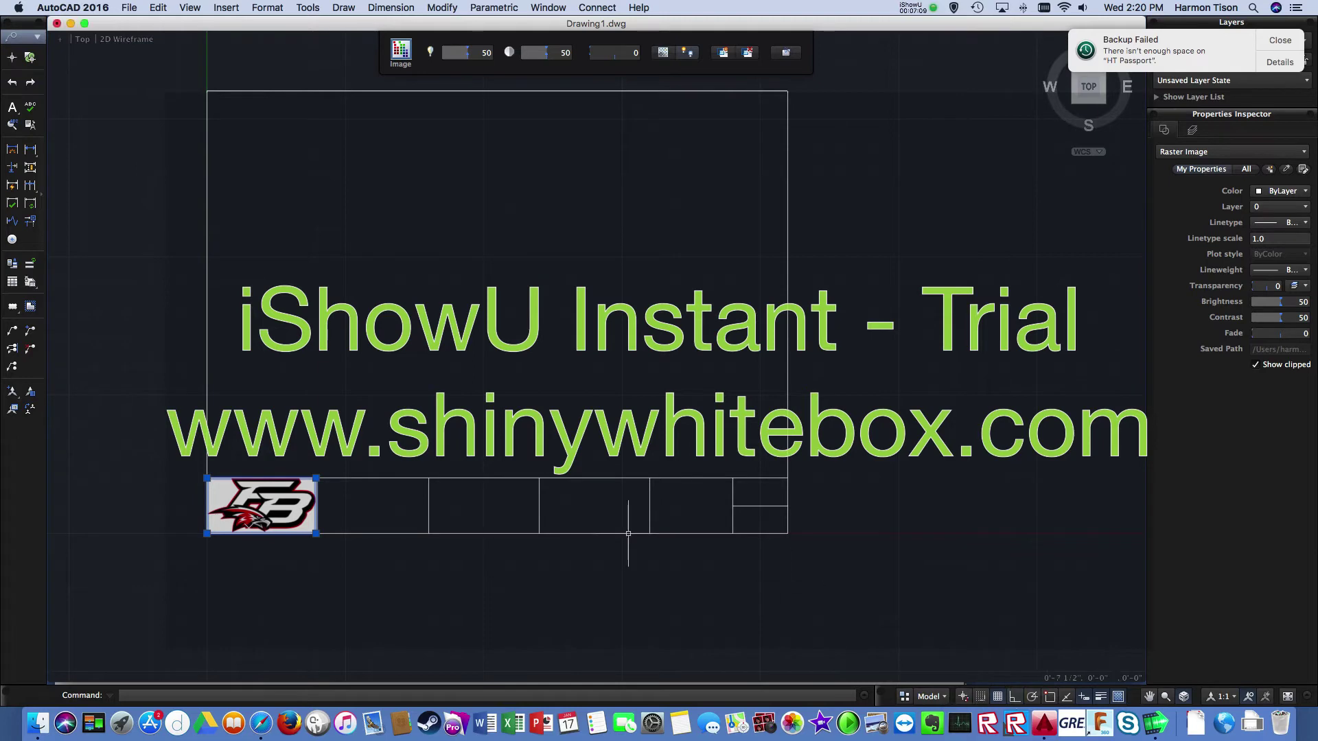
Stretch the logo's top-right and bottom-left grips so it fits the leftmost cell.
{"action": "left_click", "coordinate": [315, 478]}
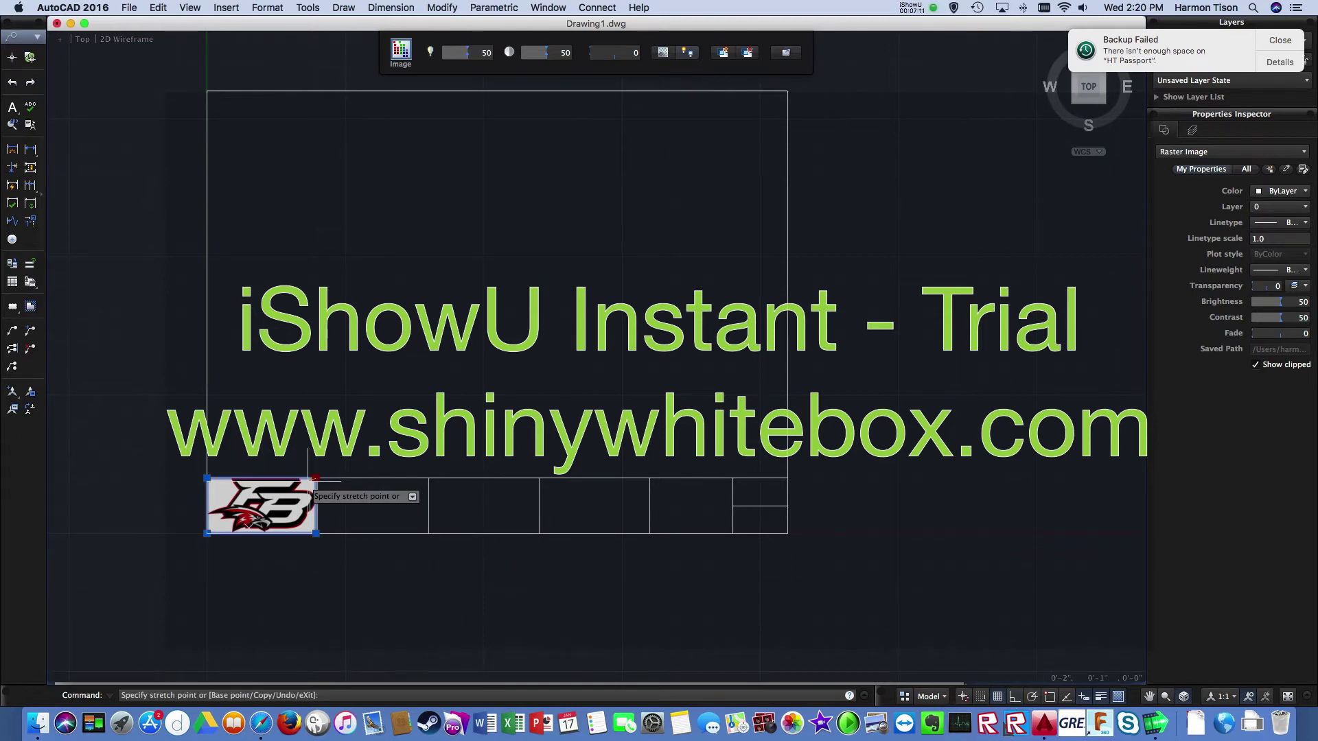
{"action": "left_click", "coordinate": [310, 481]}
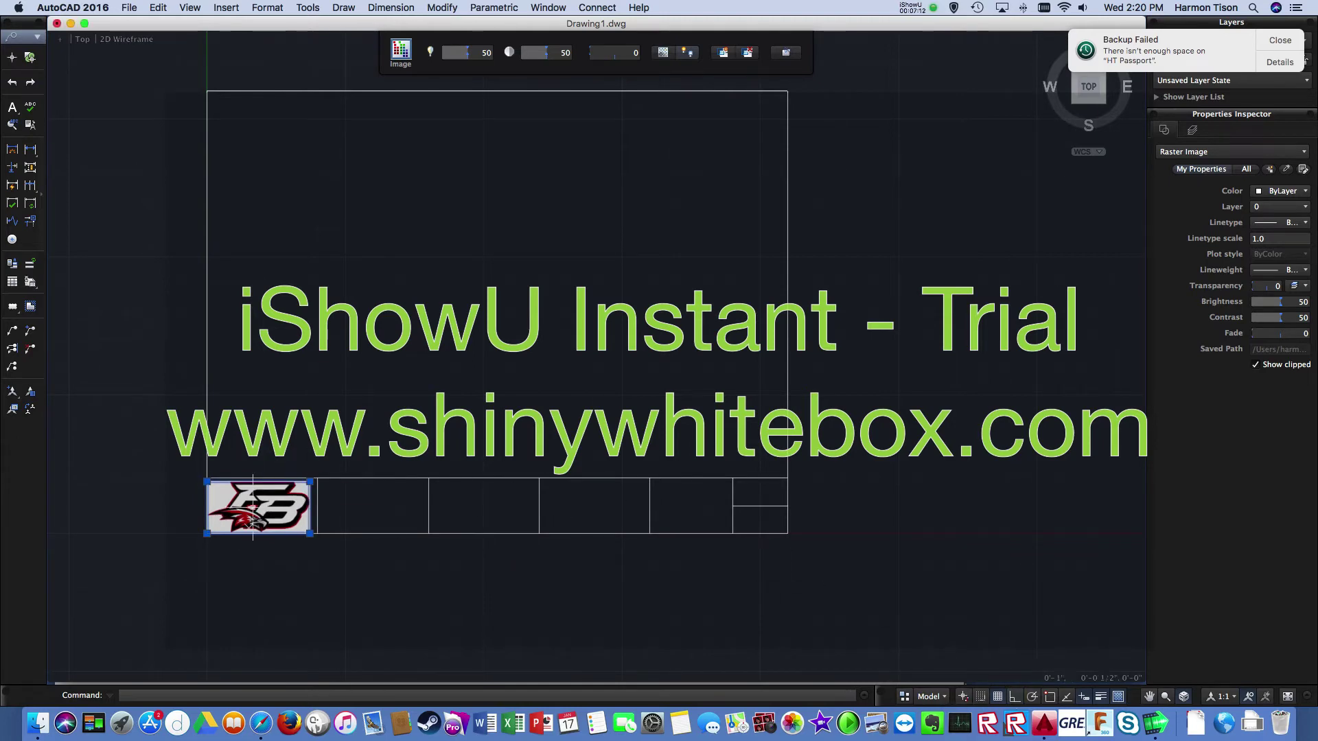
{"action": "left_click", "coordinate": [207, 533]}
{"action": "left_click", "coordinate": [208, 532]}
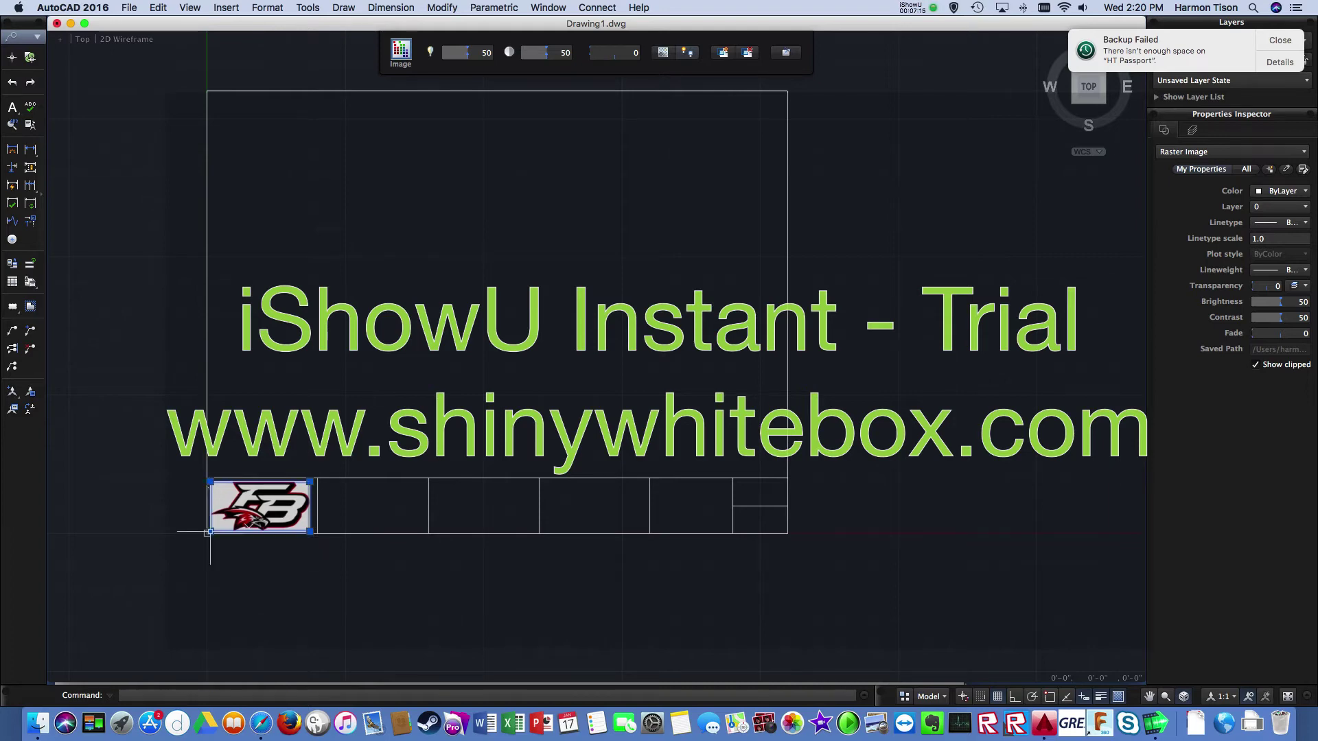
{"action": "key", "text": "Escape"}
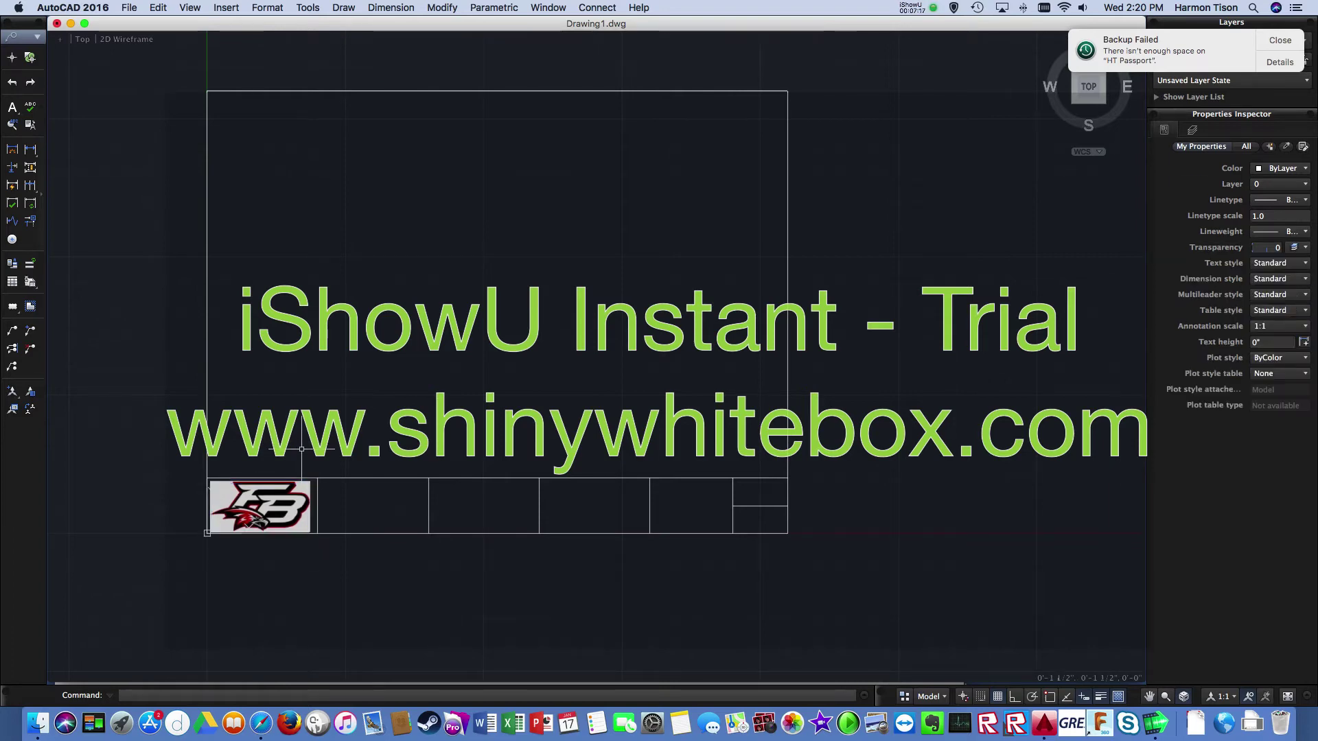
Place an MText label reading 'NAME:' in the cell beside the logo and select it.
{"action": "left_click", "coordinate": [13, 110]}
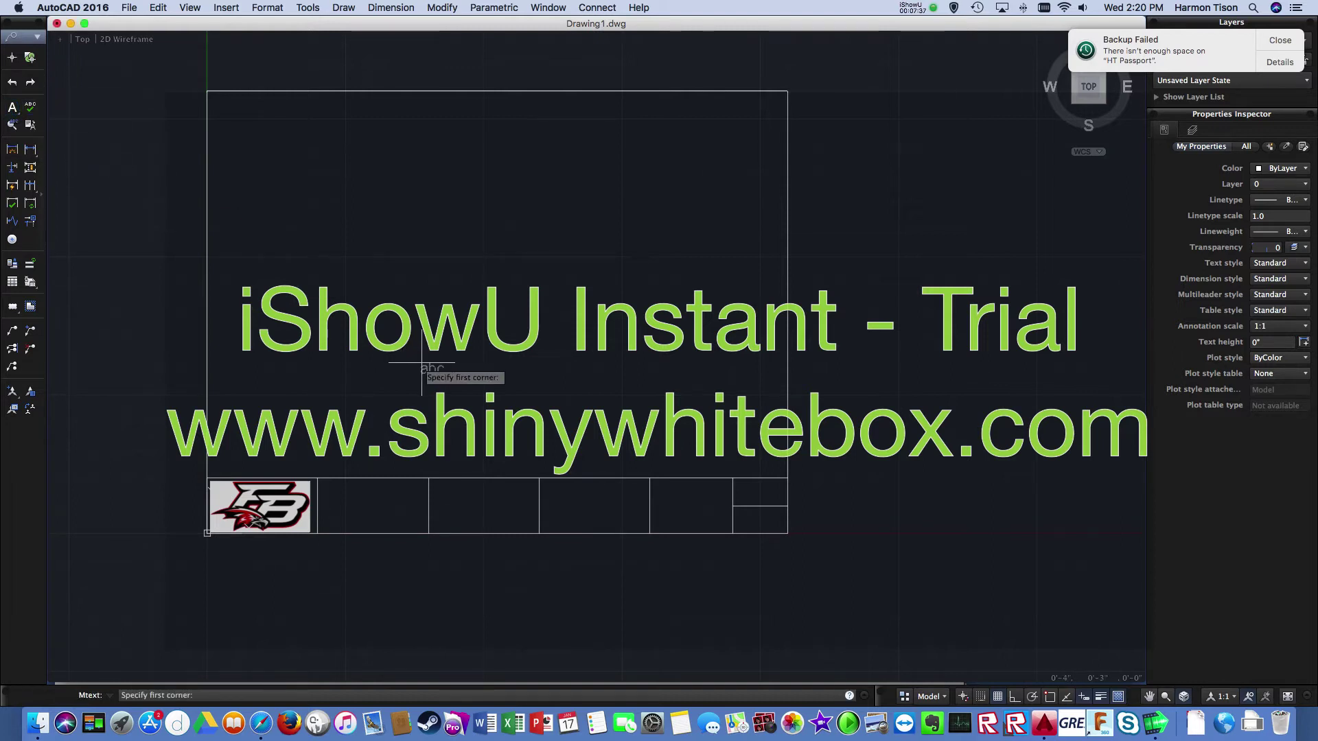
{"action": "left_click", "coordinate": [322, 486]}
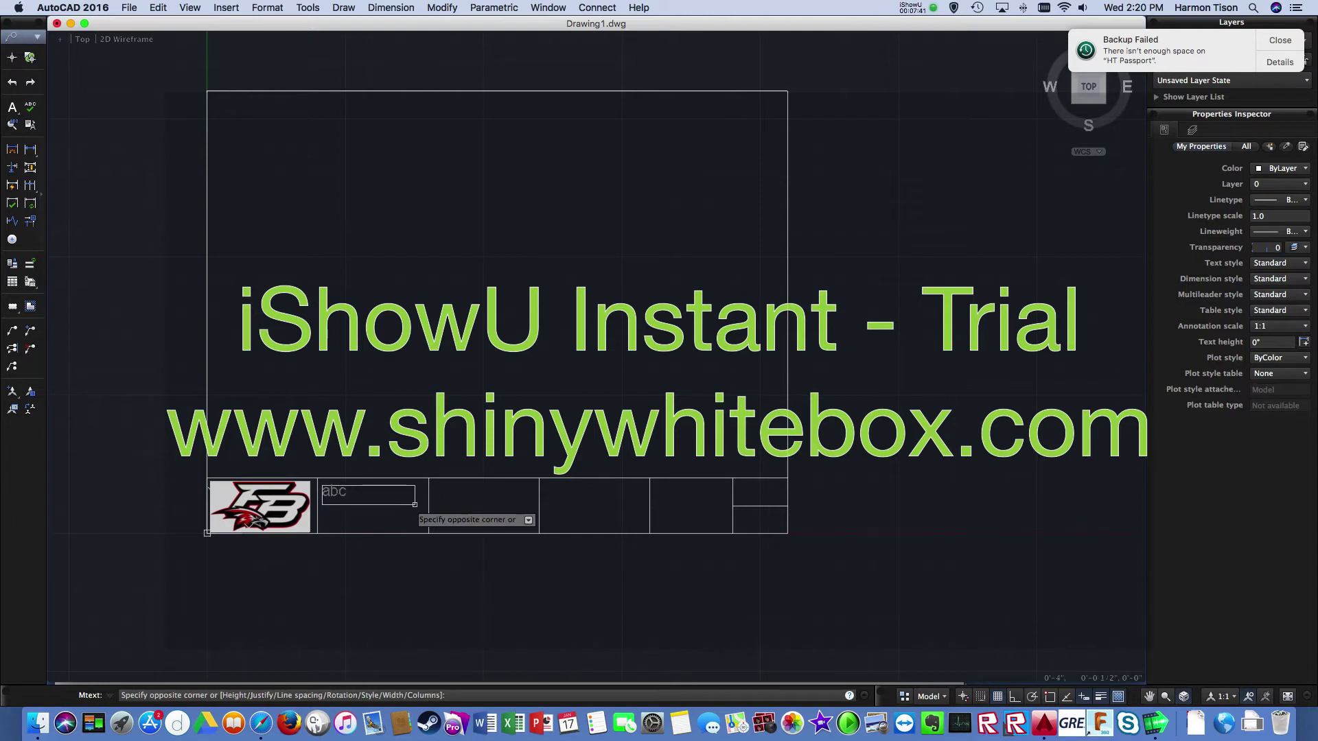
{"action": "left_click", "coordinate": [421, 504]}
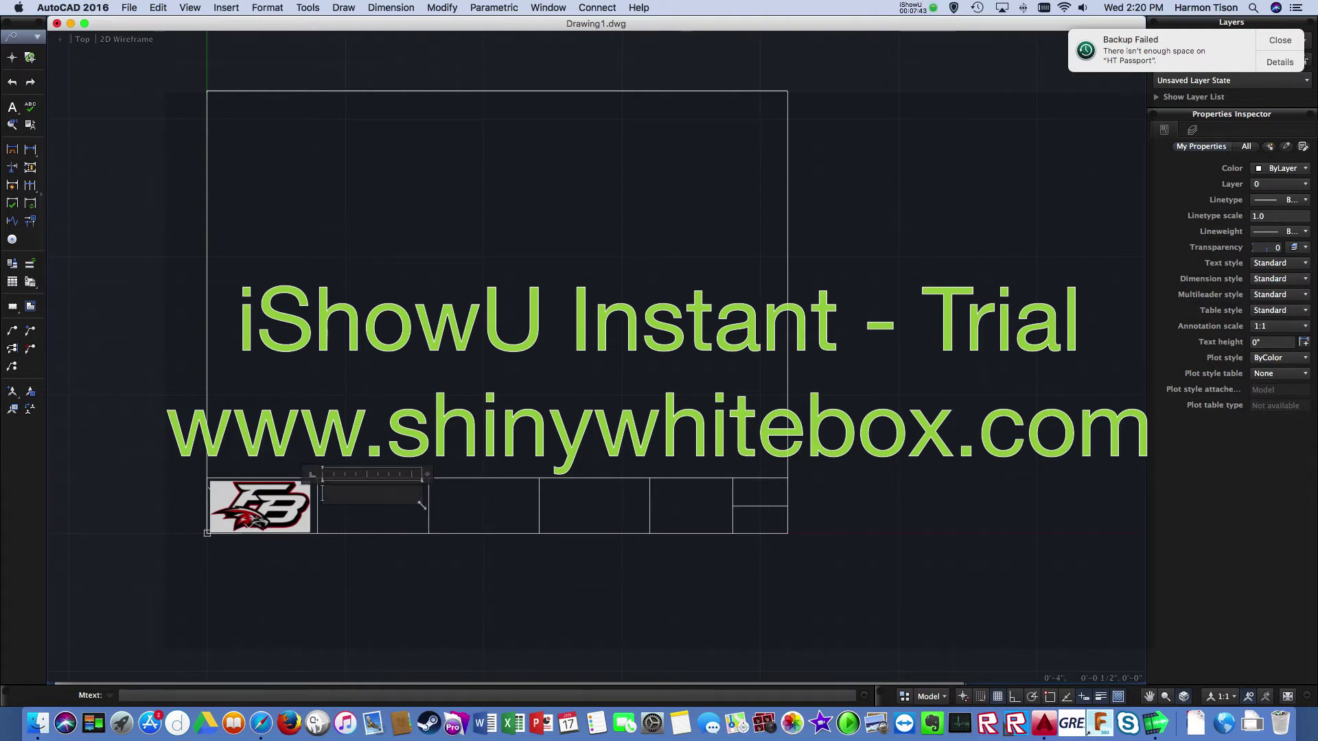
{"action": "type", "text": "N"}
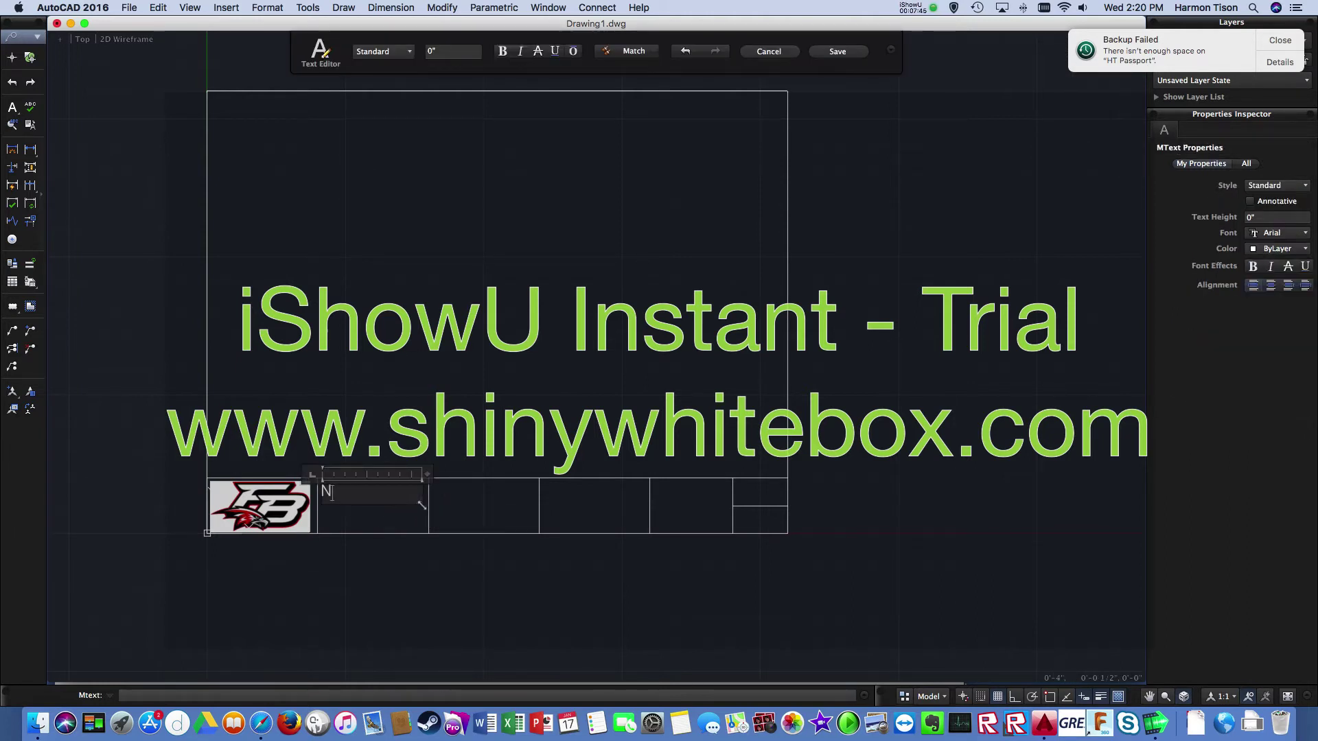
{"action": "type", "text": "AME:"}
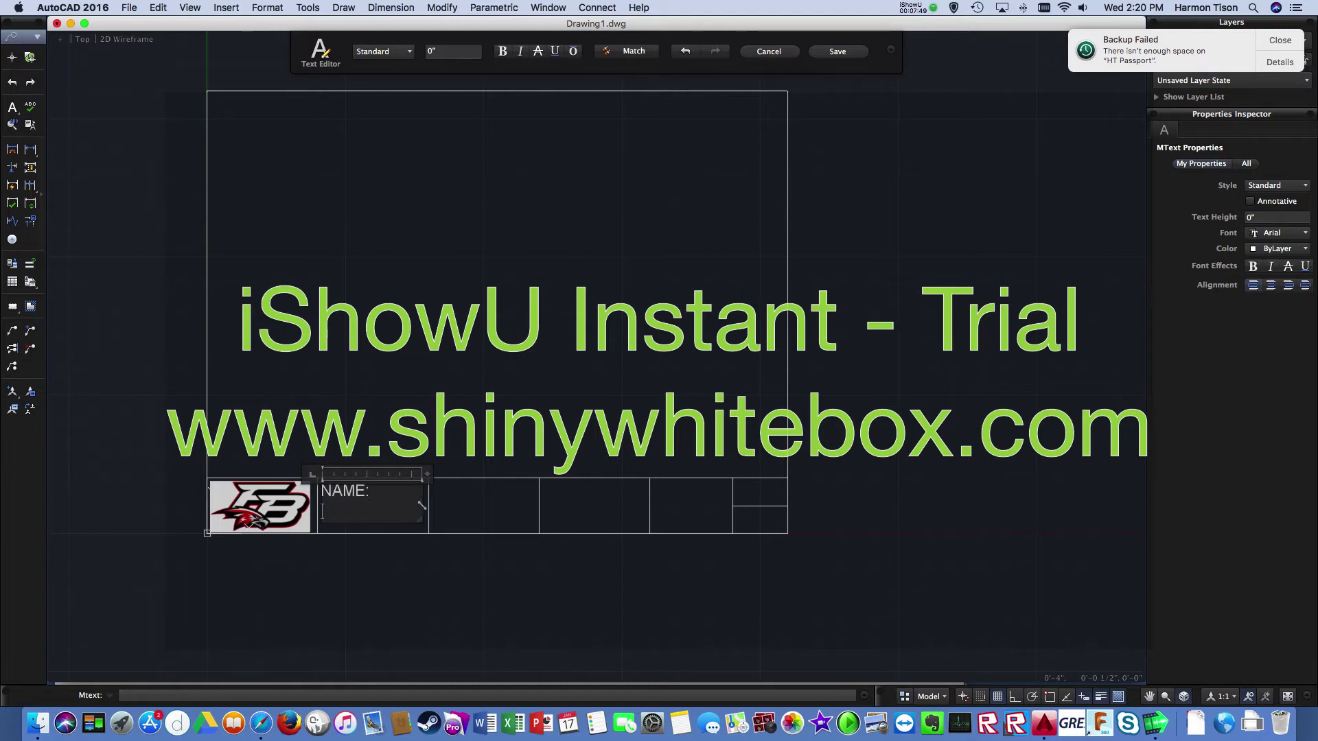
{"action": "left_click", "coordinate": [442, 462]}
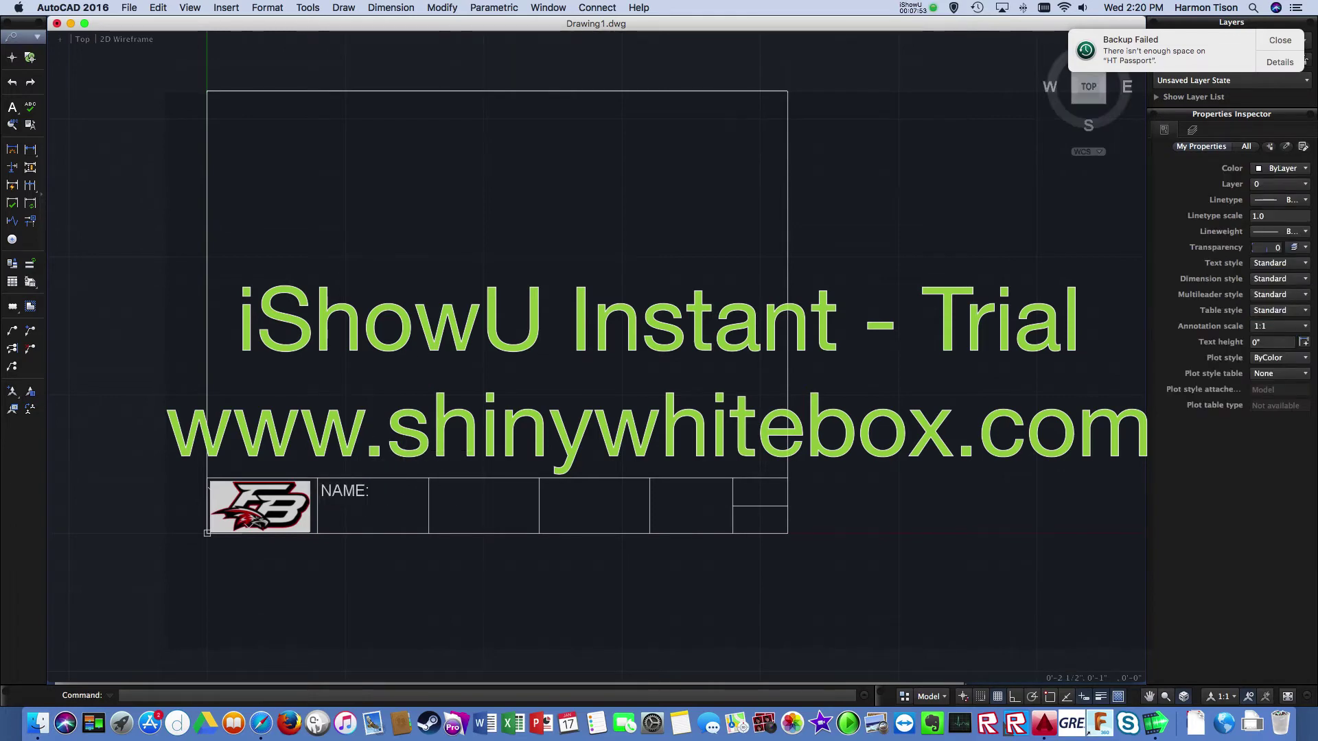
{"action": "left_click", "coordinate": [359, 490]}
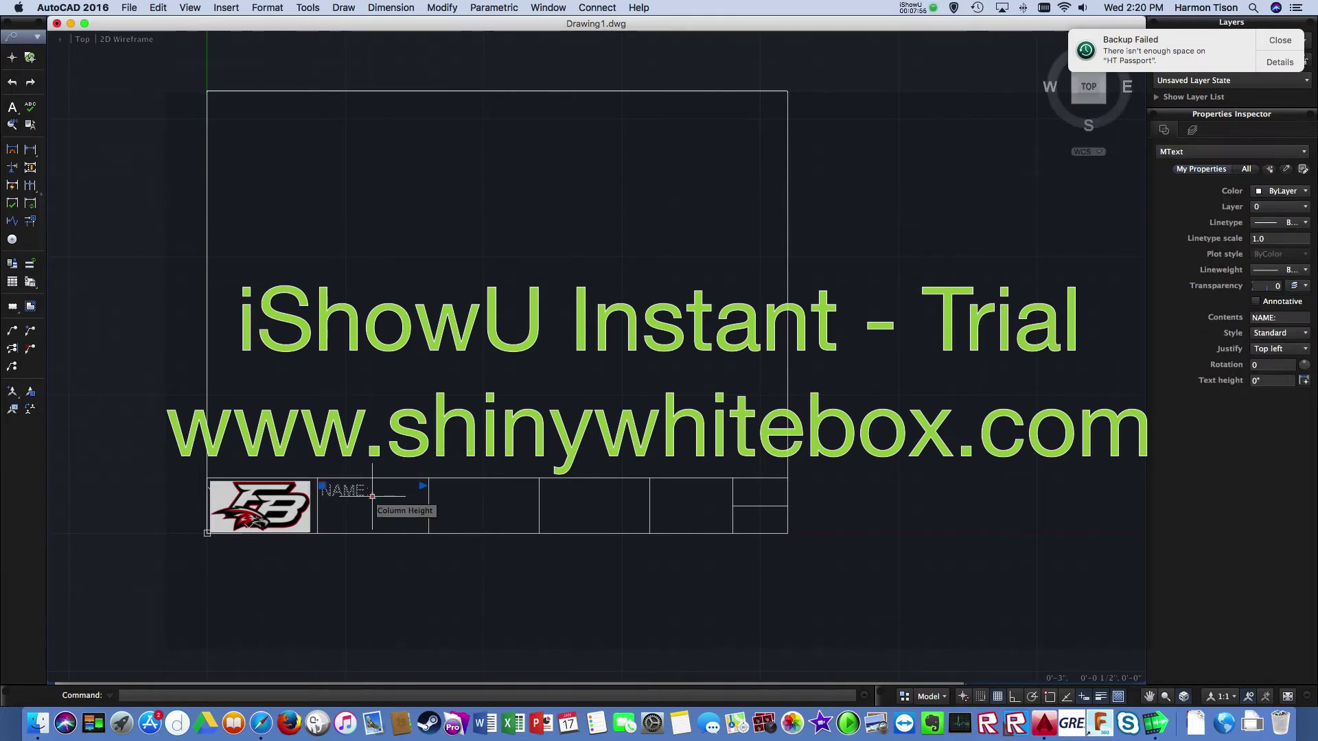
Open the NAME: label in the Text Editor and focus the Text Height box.
{"action": "left_click", "coordinate": [373, 496]}
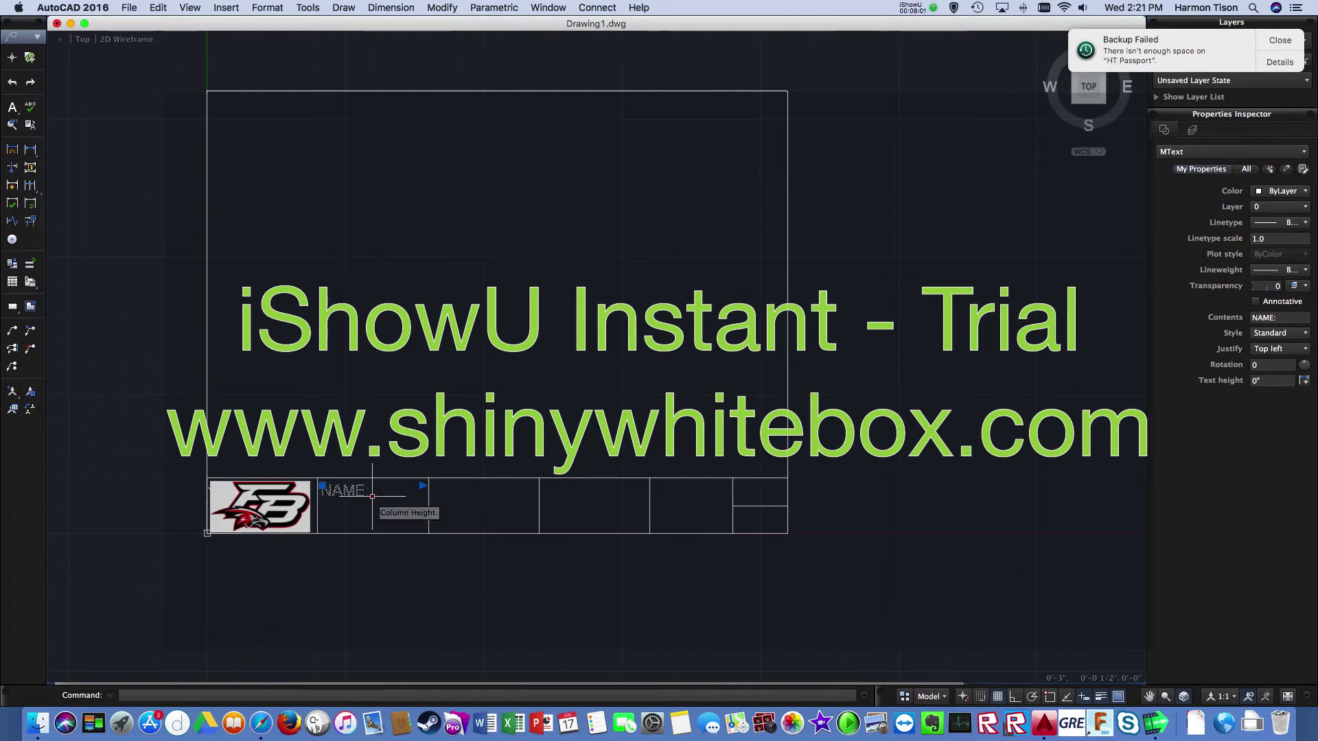
{"action": "key", "text": "Escape"}
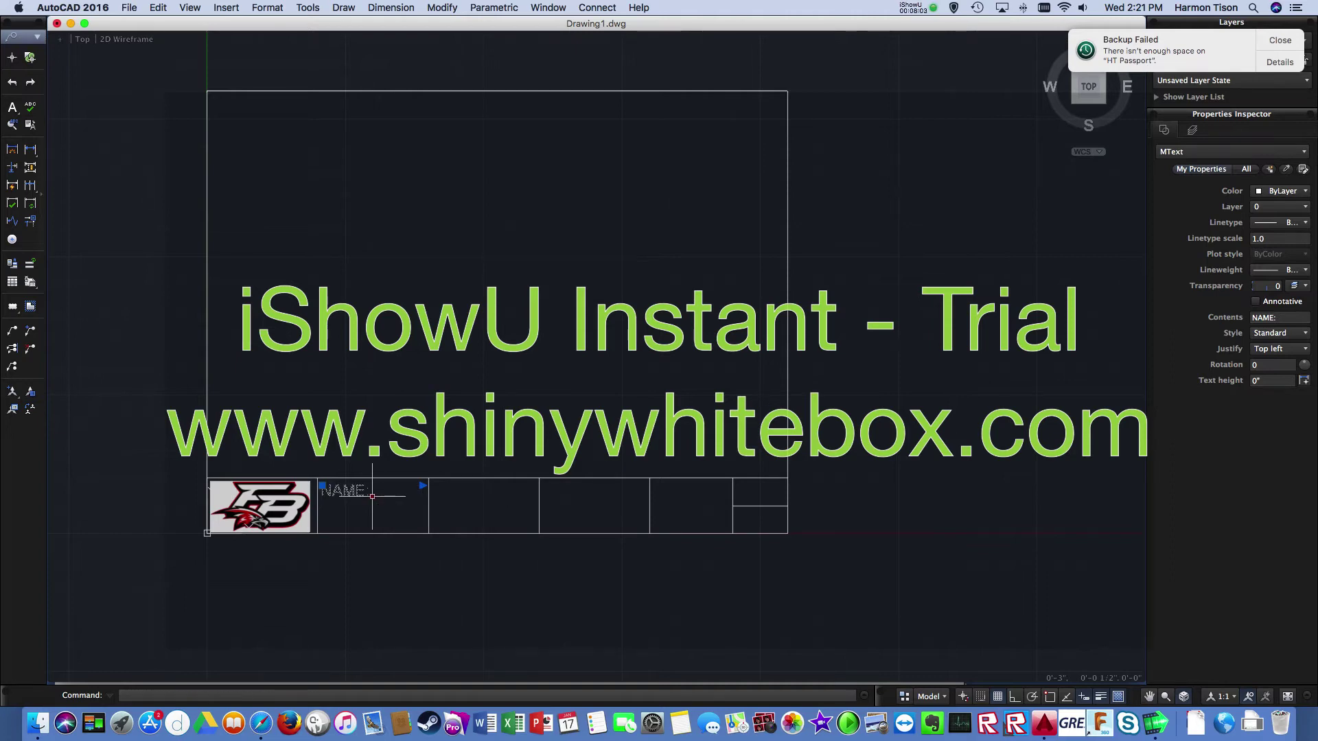
{"action": "key", "text": "Escape"}
{"action": "double_click", "coordinate": [349, 490]}
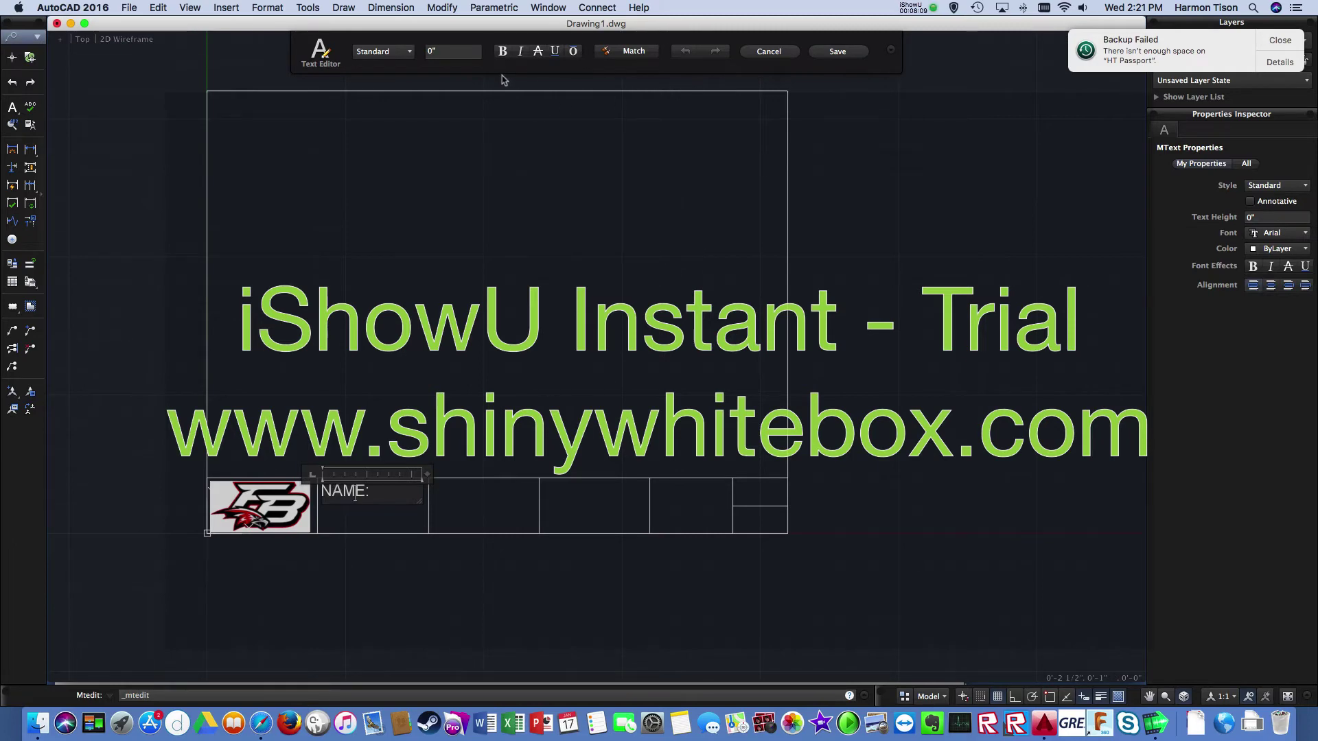
{"action": "left_click", "coordinate": [413, 67]}
{"action": "key", "text": "Tab"}
{"action": "key", "text": "Return"}
Try text heights of 0.2 and 0.15 on NAME:, undo an accidental text replacement, close the editor.
{"action": "double_click", "coordinate": [355, 496]}
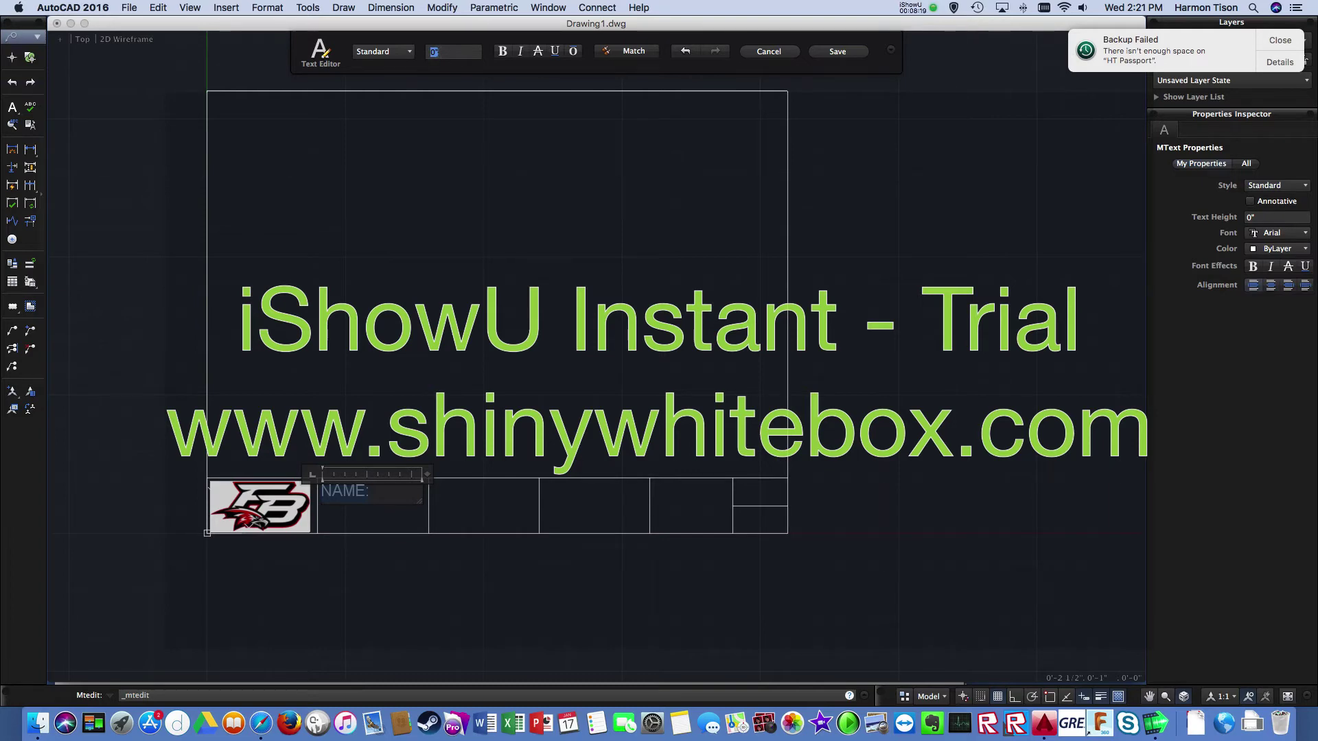
{"action": "key", "text": "Return"}
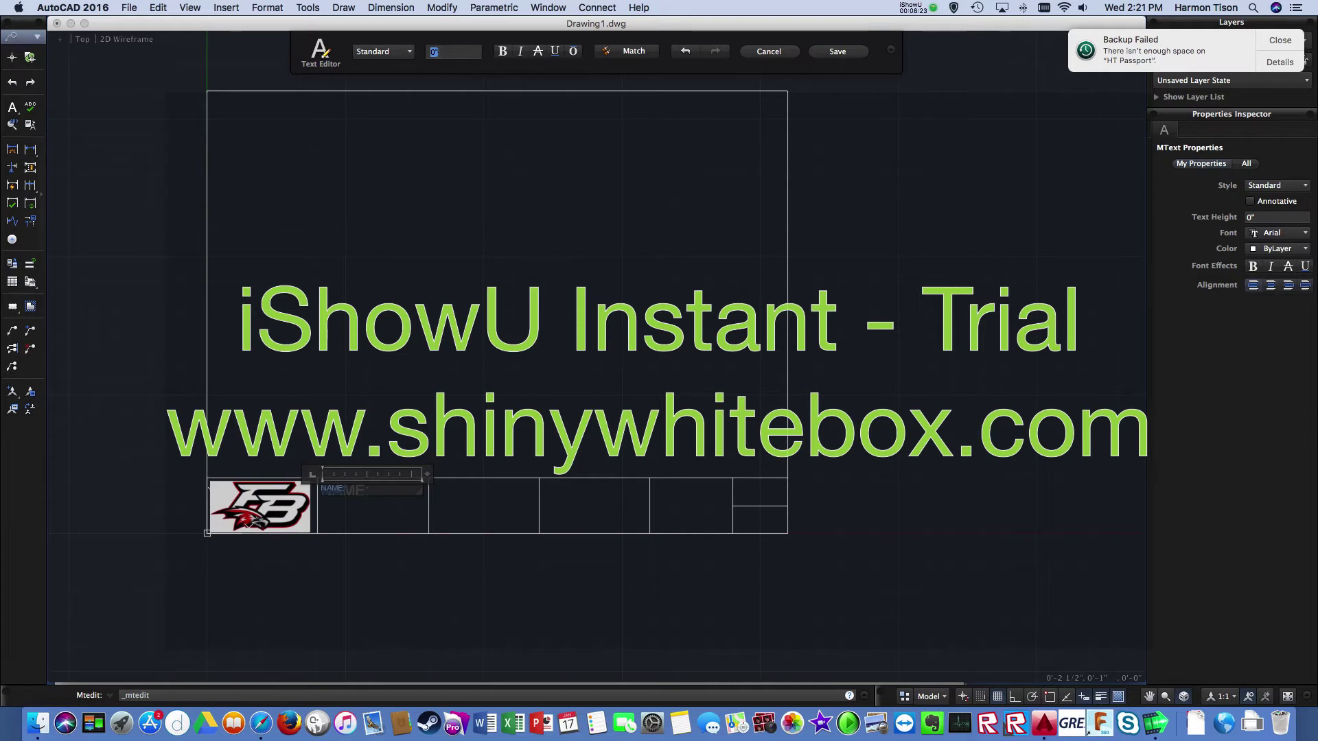
{"action": "type", "text": ".2"}
{"action": "key", "text": "Return"}
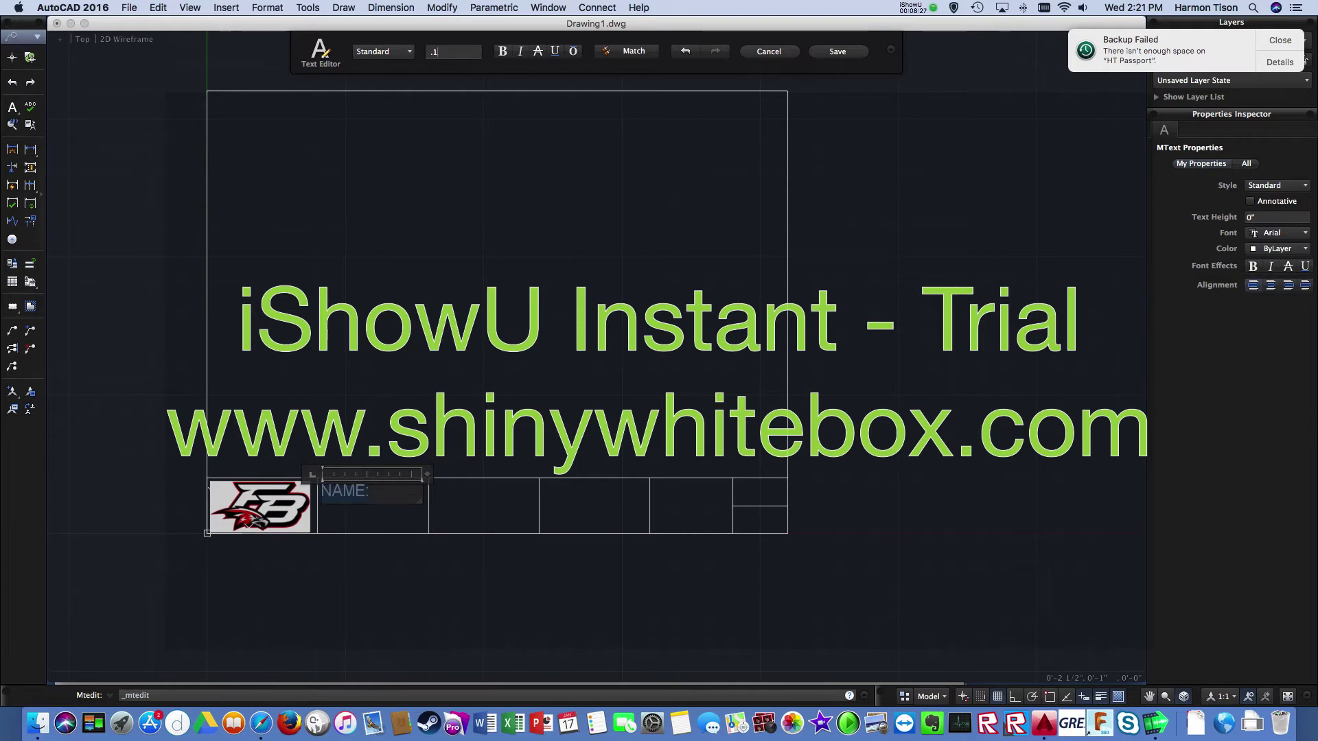
{"action": "key", "text": "Return"}
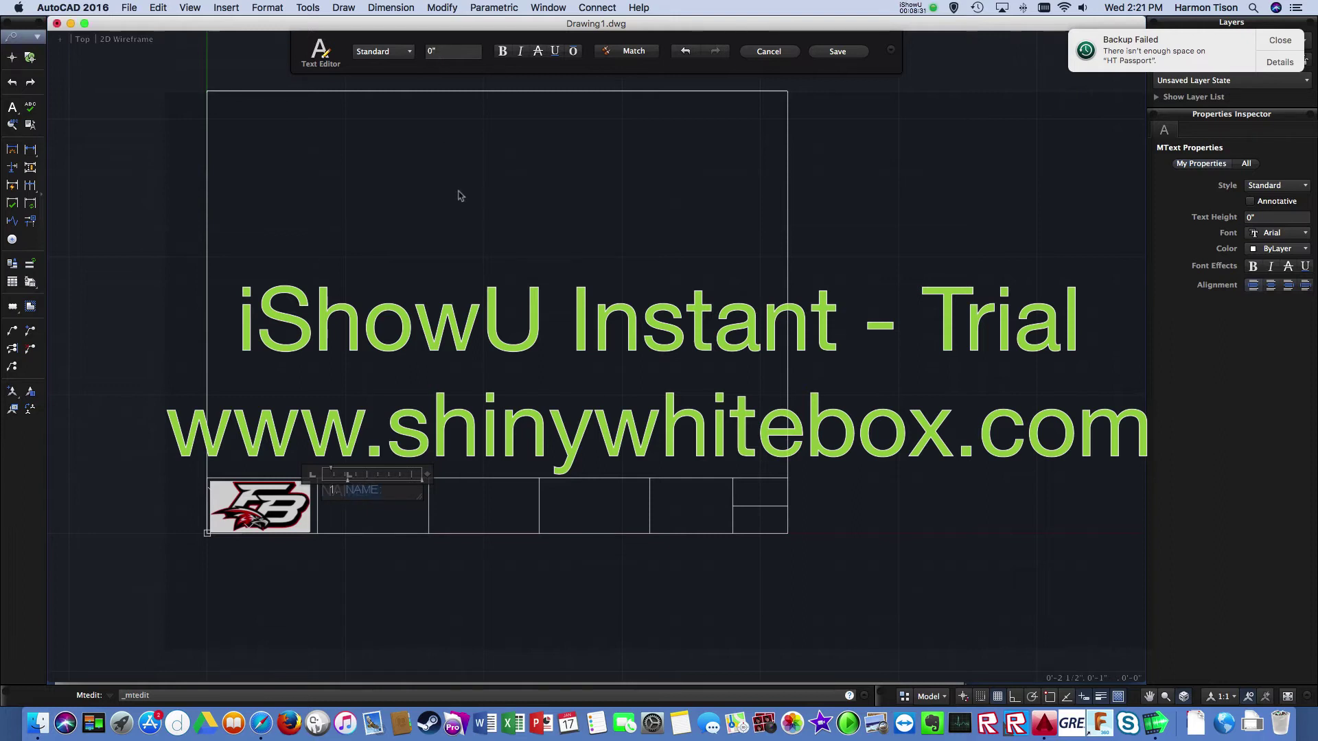
{"action": "type", "text": "Z"}
{"action": "scroll", "coordinate": [426, 364], "scroll_direction": "down", "scroll_amount": 1}
{"action": "scroll", "coordinate": [426, 364], "scroll_direction": "down", "scroll_amount": 1}
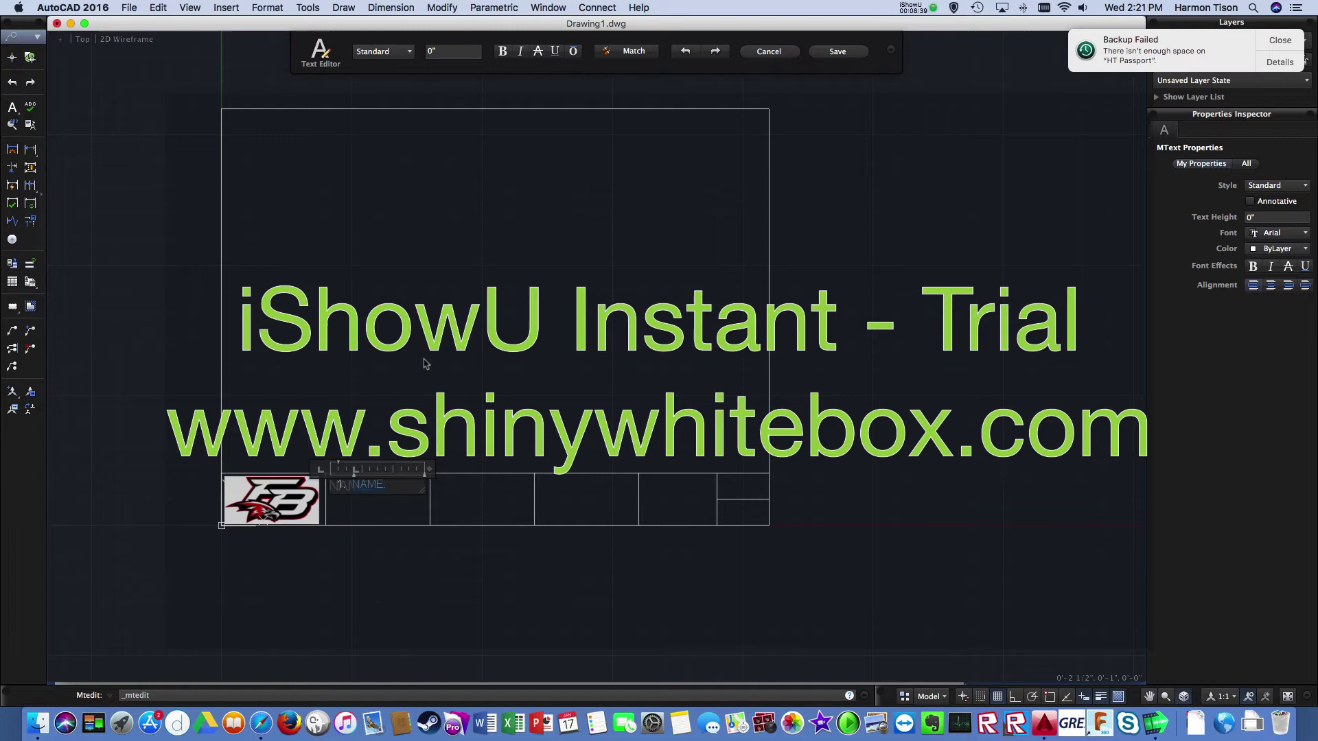
{"action": "key", "text": "super+z"}
{"action": "scroll", "coordinate": [407, 469], "scroll_direction": "down", "scroll_amount": 1}
{"action": "key", "text": "Escape"}
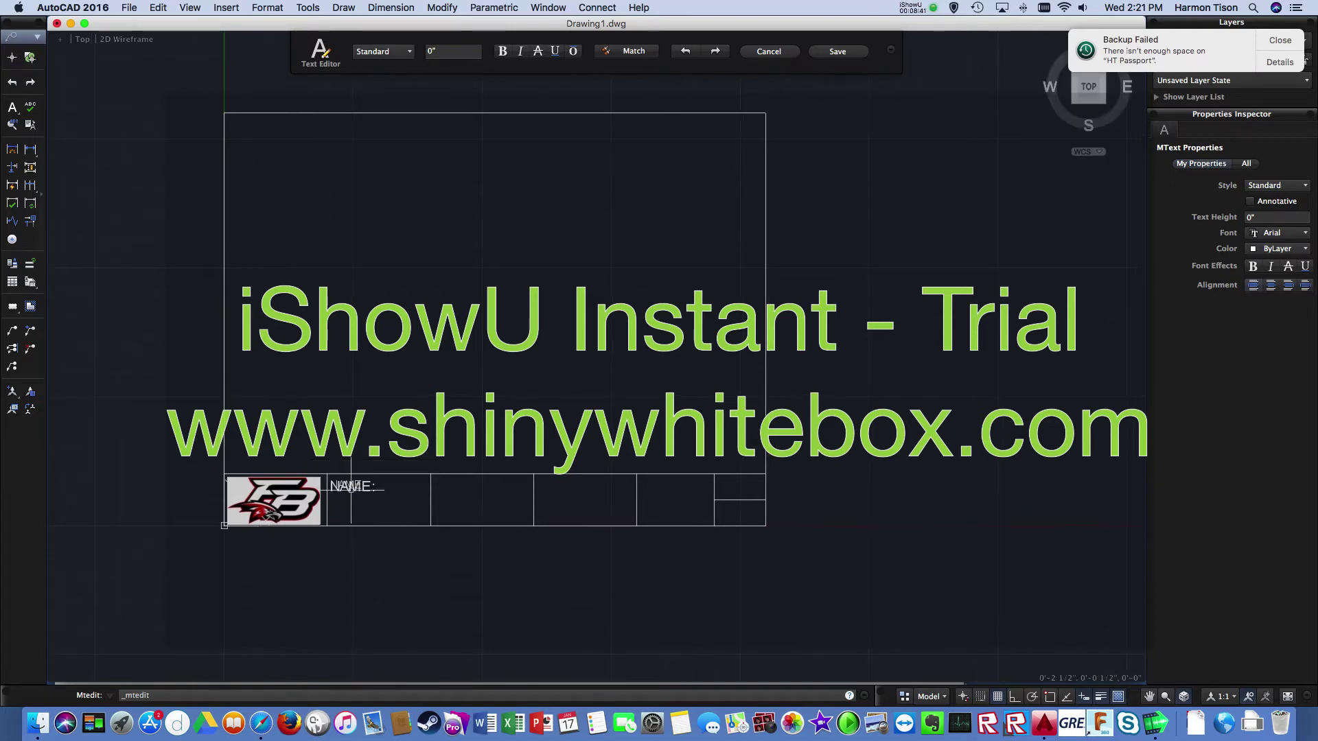
Reopen the NAME: label, set its text height to 0.1, and close the editor.
{"action": "left_click", "coordinate": [354, 488]}
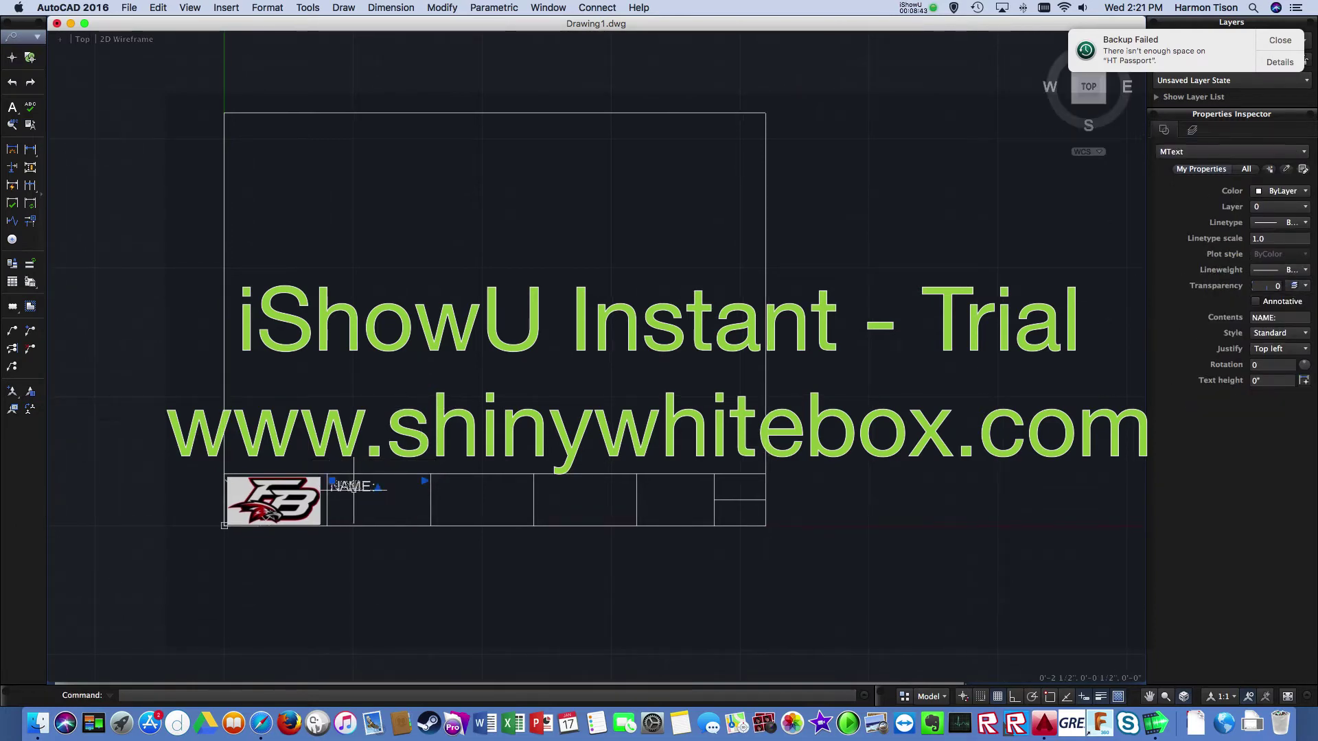
{"action": "scroll", "coordinate": [353, 487], "scroll_direction": "up", "scroll_amount": 1}
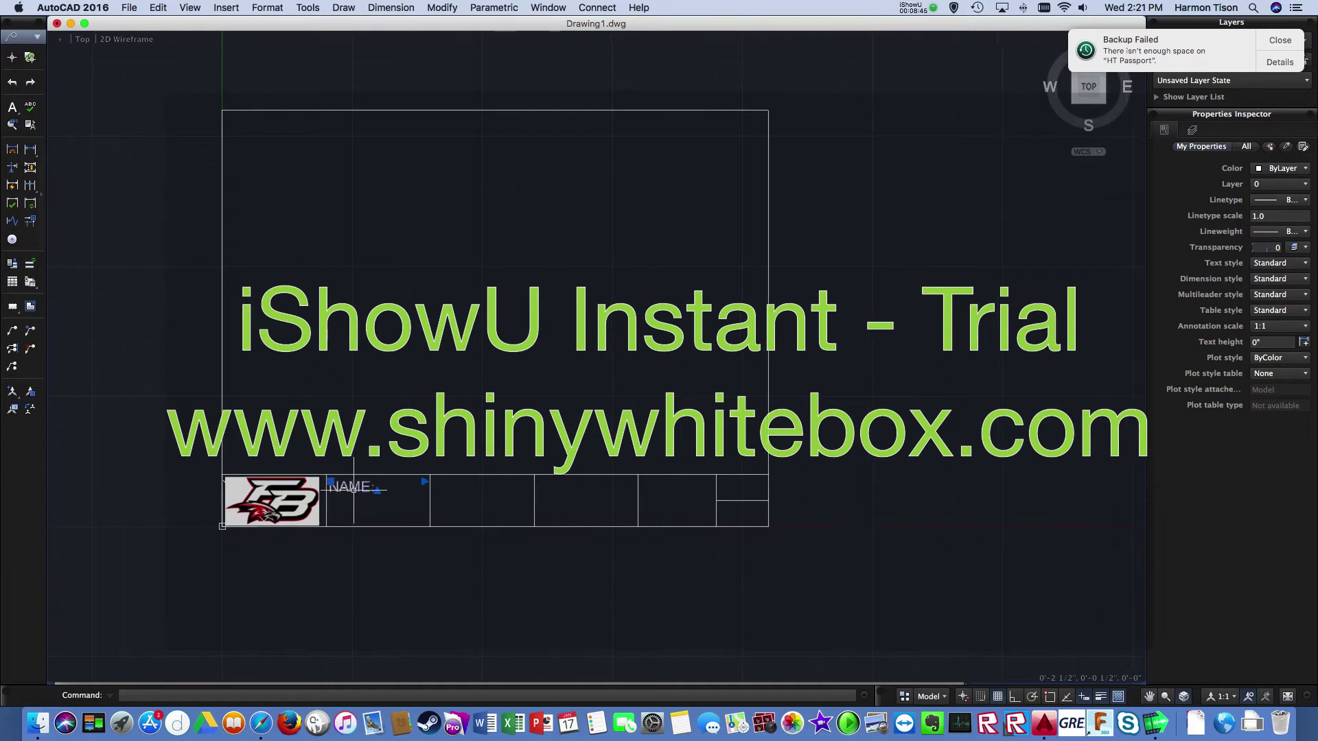
{"action": "double_click", "coordinate": [353, 487]}
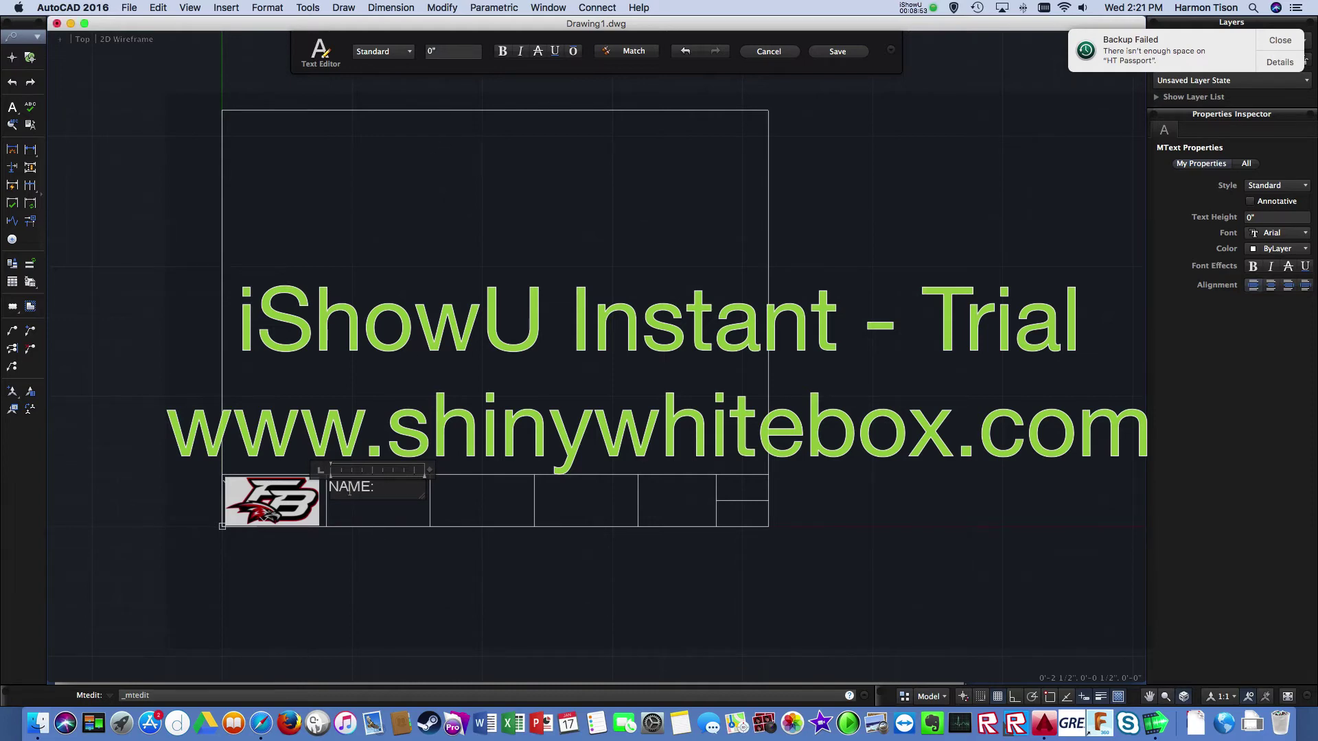
{"action": "double_click", "coordinate": [349, 491]}
{"action": "left_click", "coordinate": [447, 52]}
{"action": "key", "text": "Return"}
{"action": "left_click", "coordinate": [442, 281]}
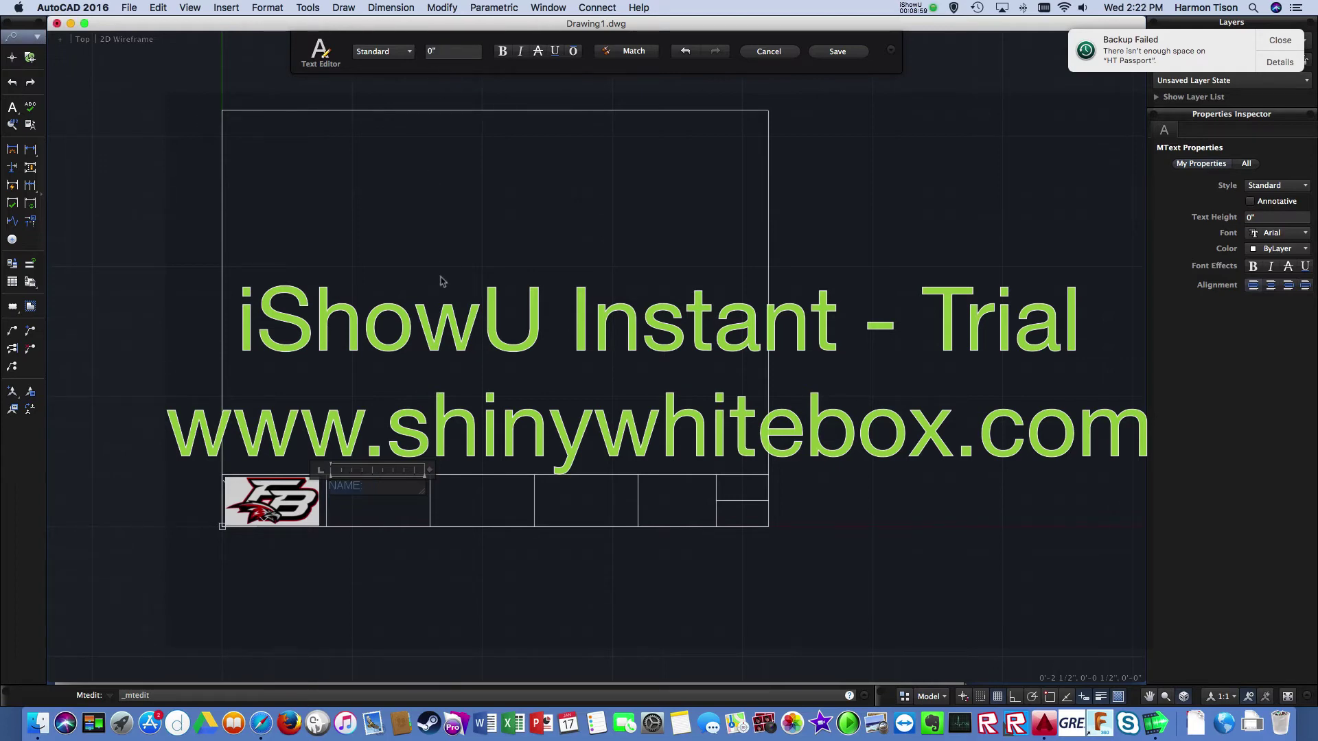
{"action": "key", "text": "BackSpace"}
{"action": "key", "text": "BackSpace"}
{"action": "key", "text": "super+z"}
{"action": "key", "text": "super+z"}
{"action": "left_click", "coordinate": [441, 282]}
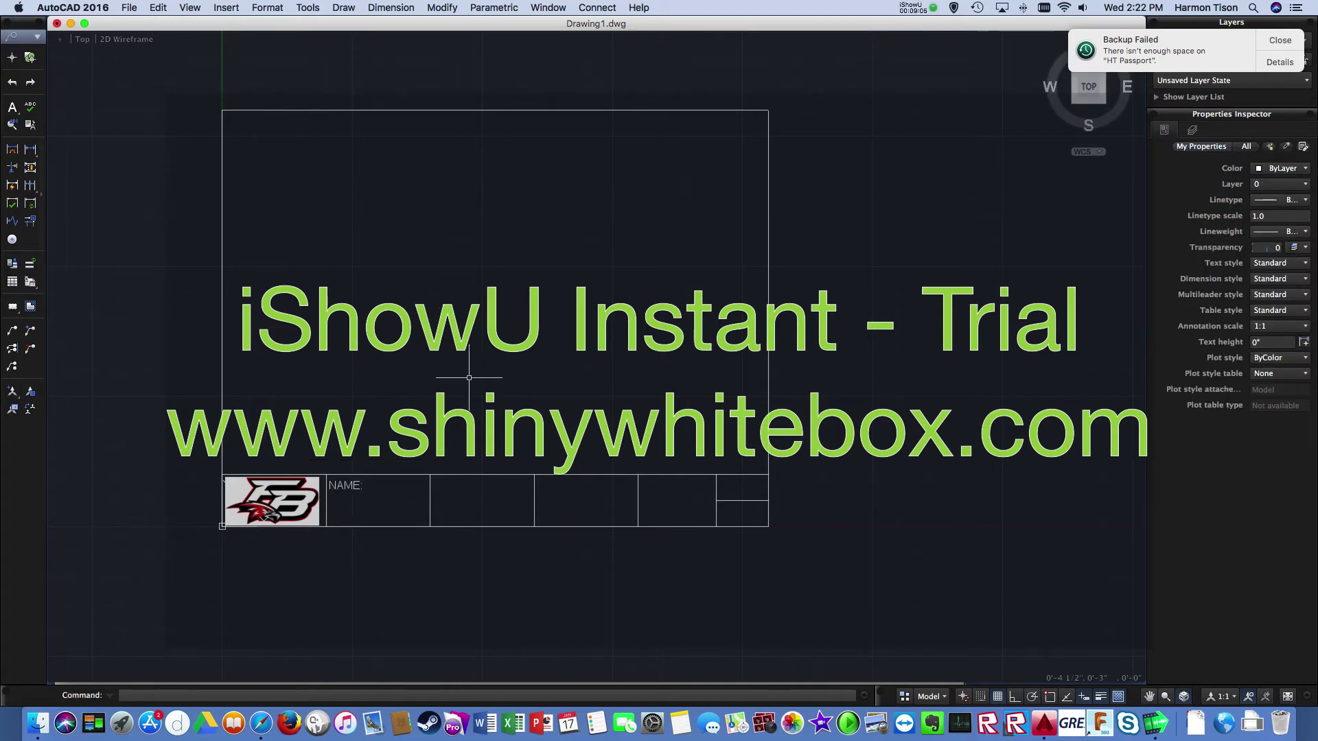
{"action": "left_click", "coordinate": [346, 487]}
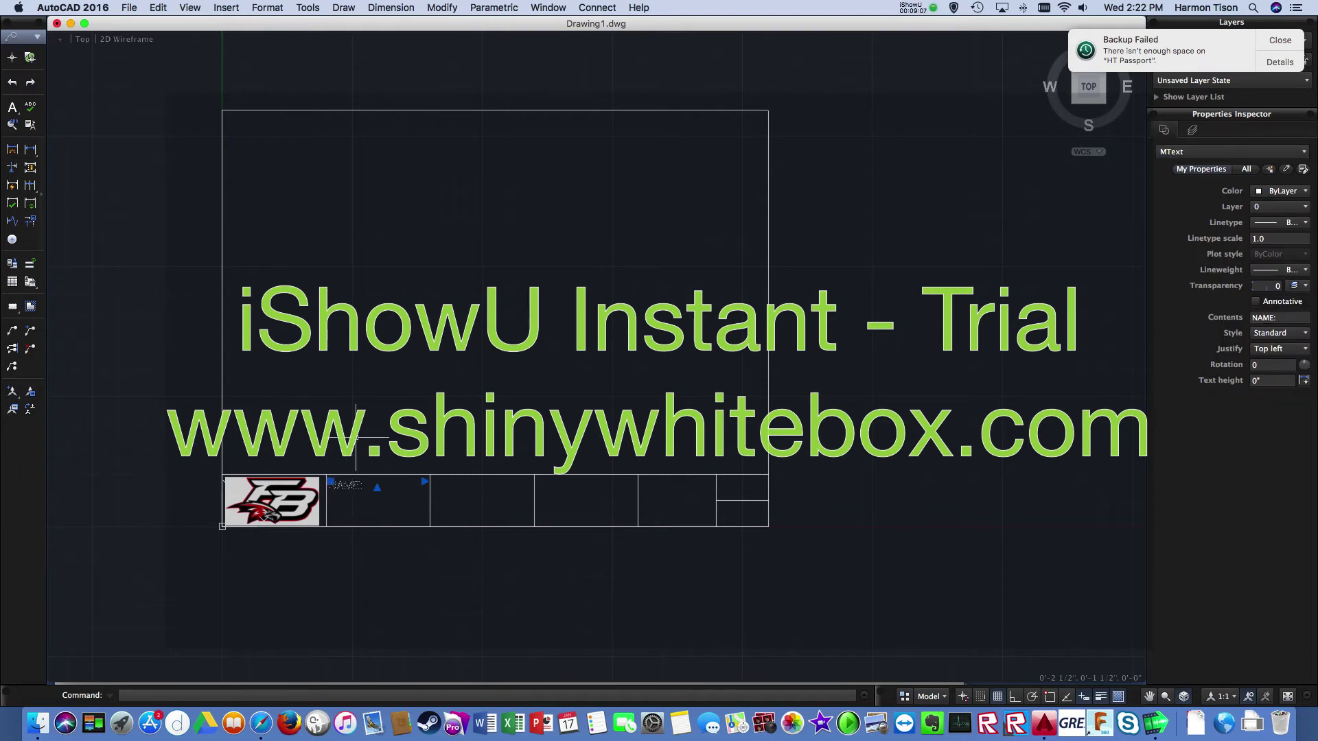
Copy the NAME: label with CO into cells two to five and the fifth cell's lower half.
{"action": "key", "text": "Escape"}
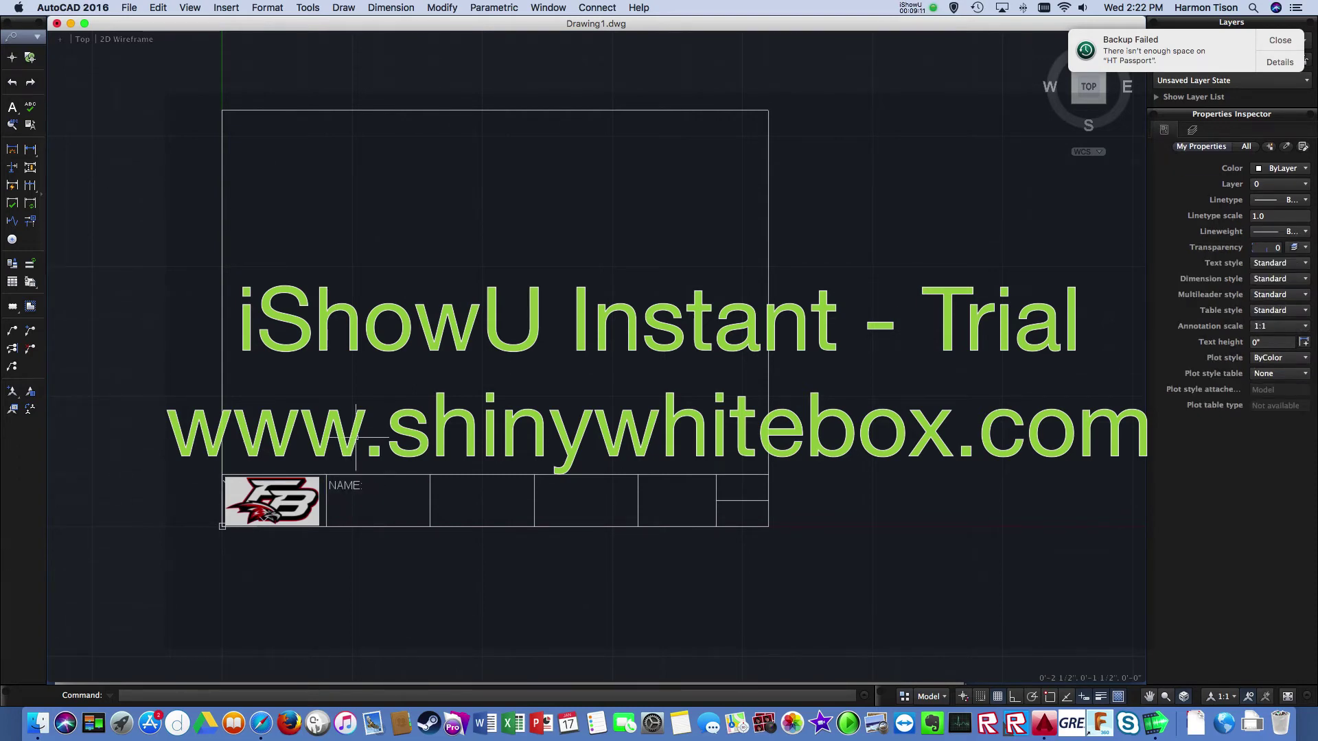
{"action": "left_click", "coordinate": [343, 487]}
{"action": "type", "text": "co"}
{"action": "key", "text": "Return"}
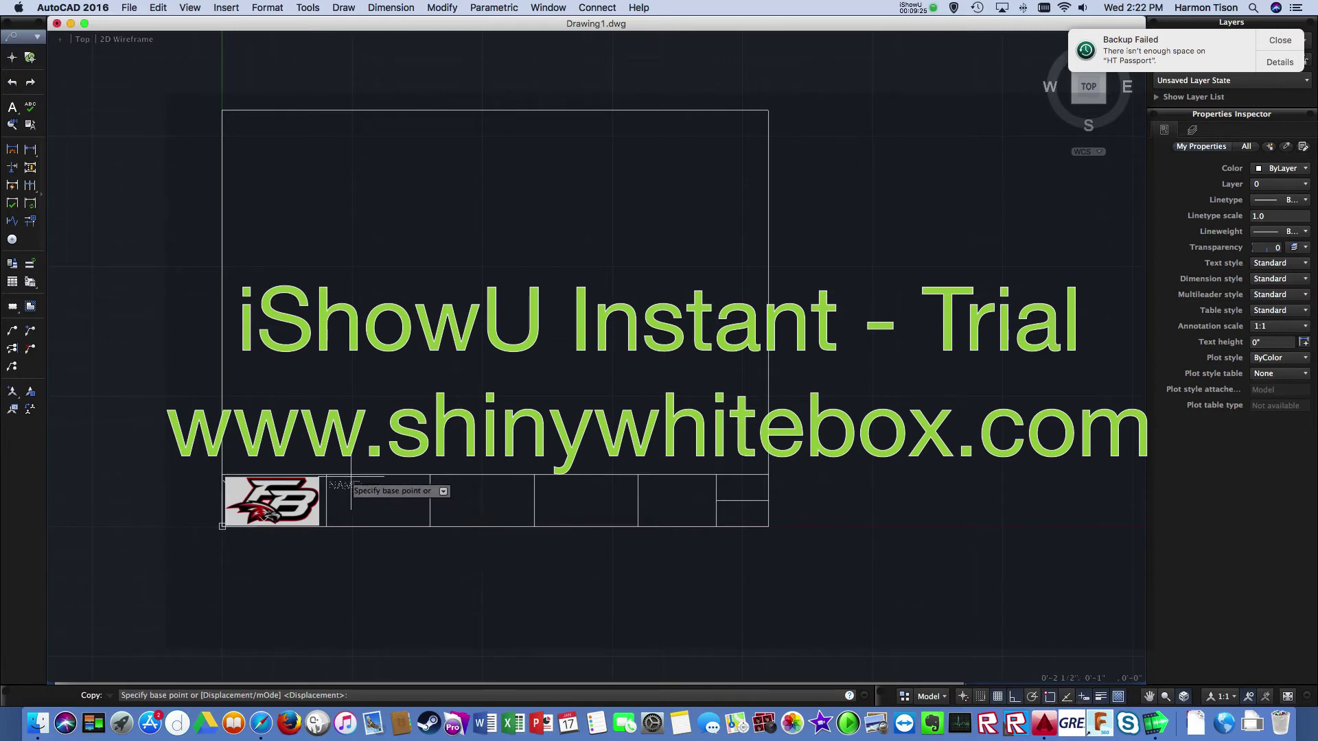
{"action": "left_click", "coordinate": [326, 474]}
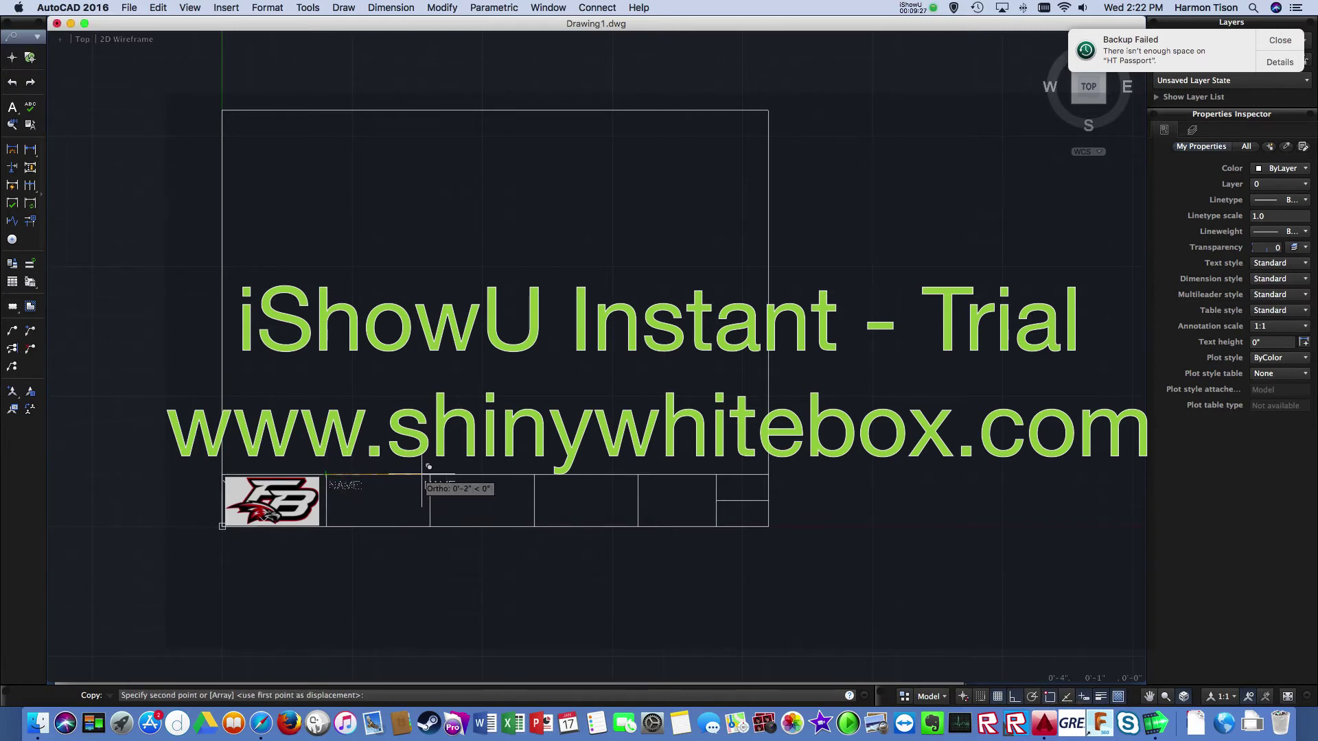
{"action": "left_click", "coordinate": [430, 474]}
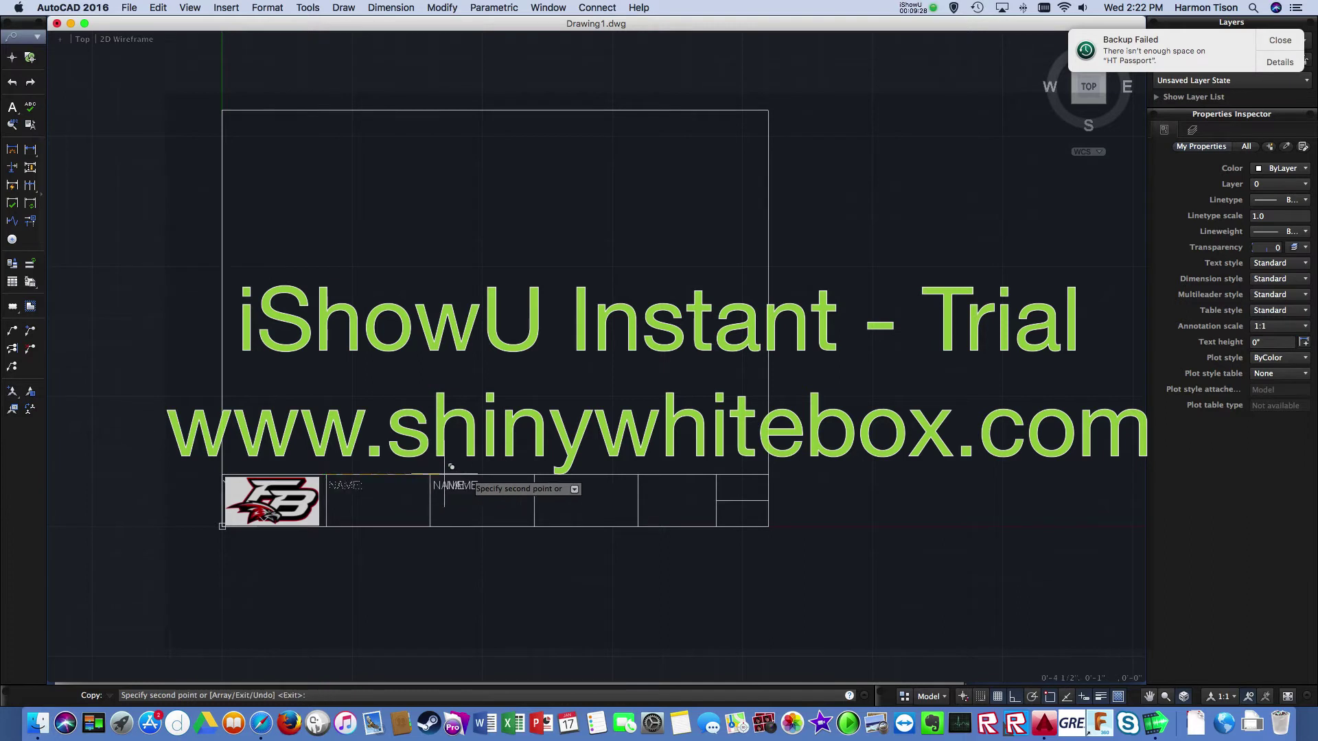
{"action": "left_click", "coordinate": [535, 474]}
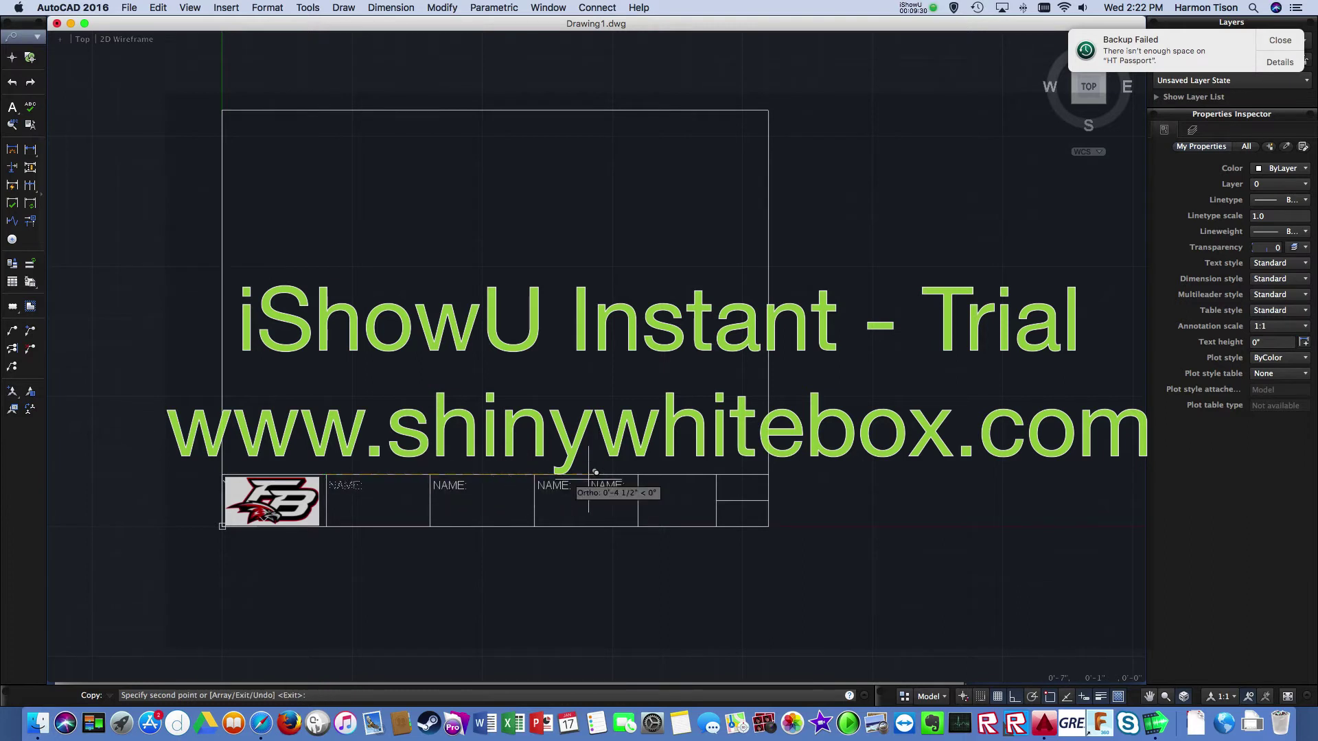
{"action": "left_click", "coordinate": [638, 474]}
{"action": "left_click", "coordinate": [717, 474]}
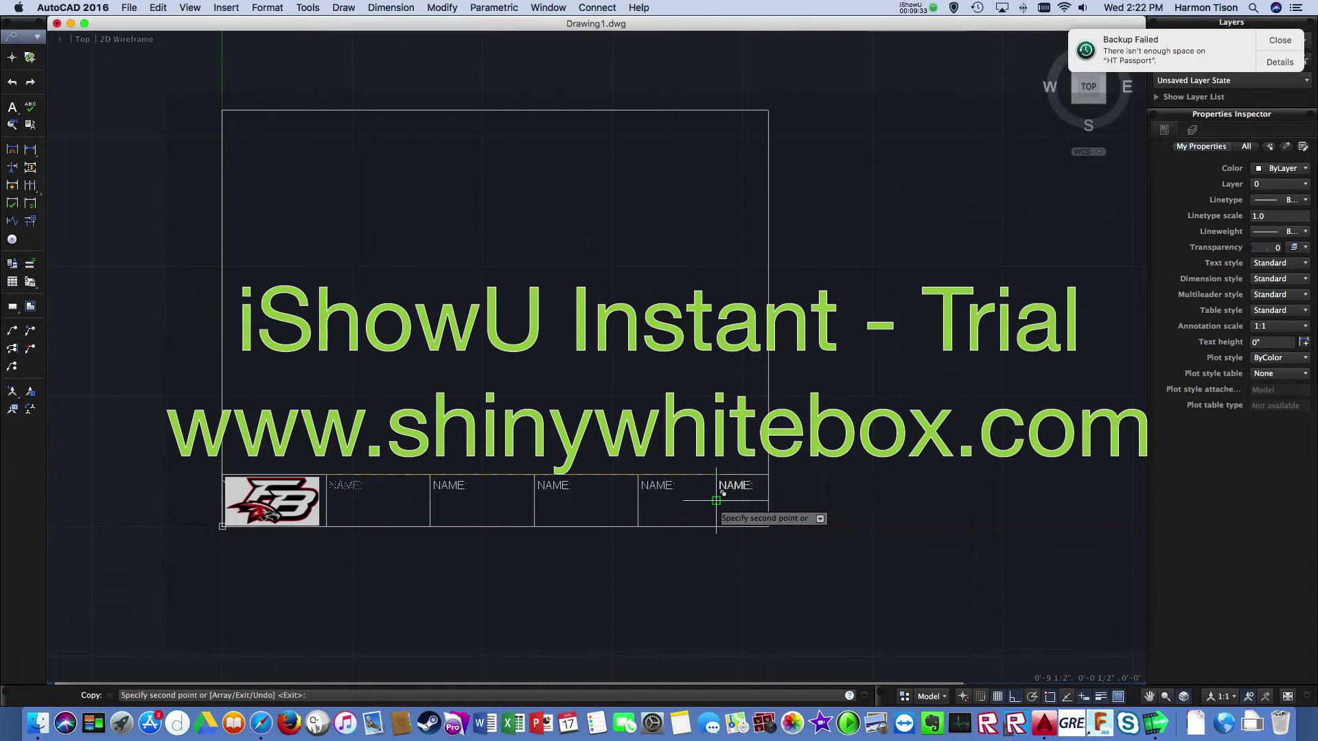
{"action": "left_click", "coordinate": [716, 500]}
{"action": "key", "text": "Escape"}
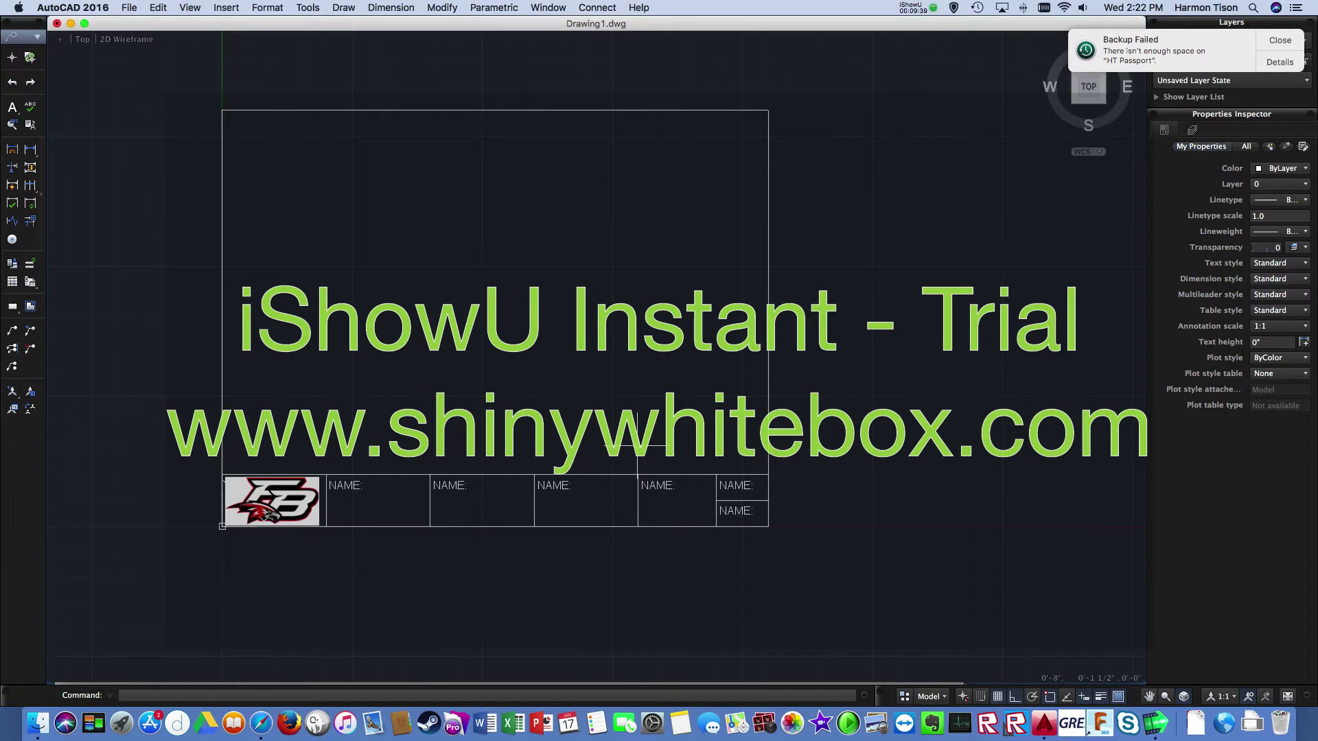
Relabel the second and third cell copies as CLASS: and DRAWING NAME:.
{"action": "double_click", "coordinate": [444, 485]}
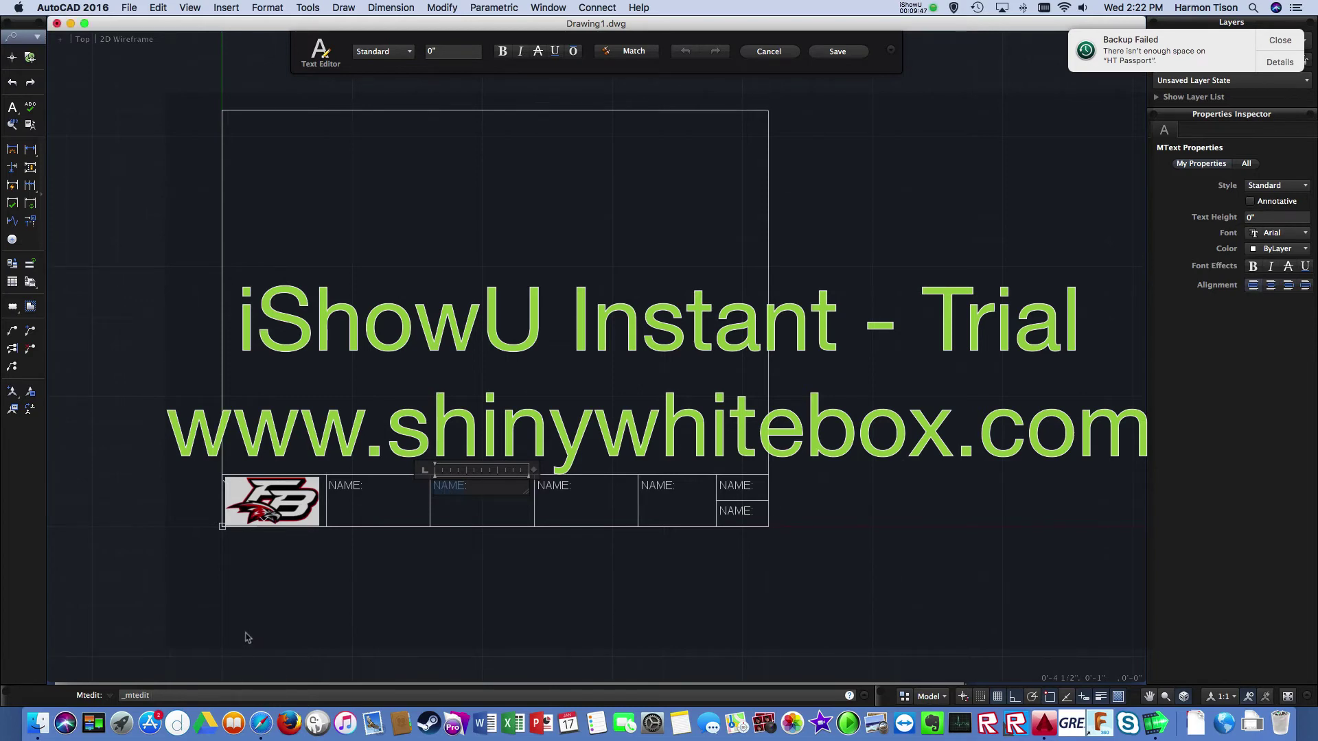
{"action": "type", "text": "CLASS:"}
{"action": "left_click", "coordinate": [558, 500]}
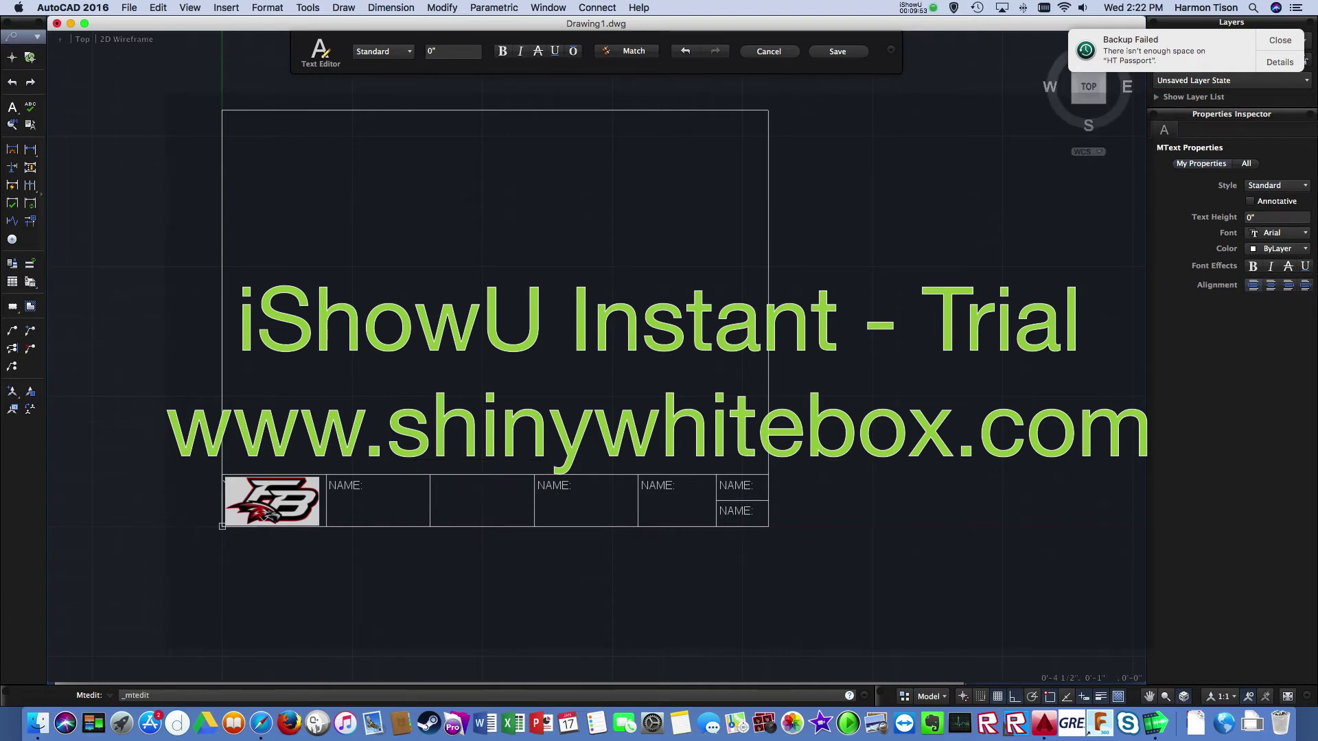
{"action": "double_click", "coordinate": [557, 499]}
{"action": "double_click", "coordinate": [554, 487]}
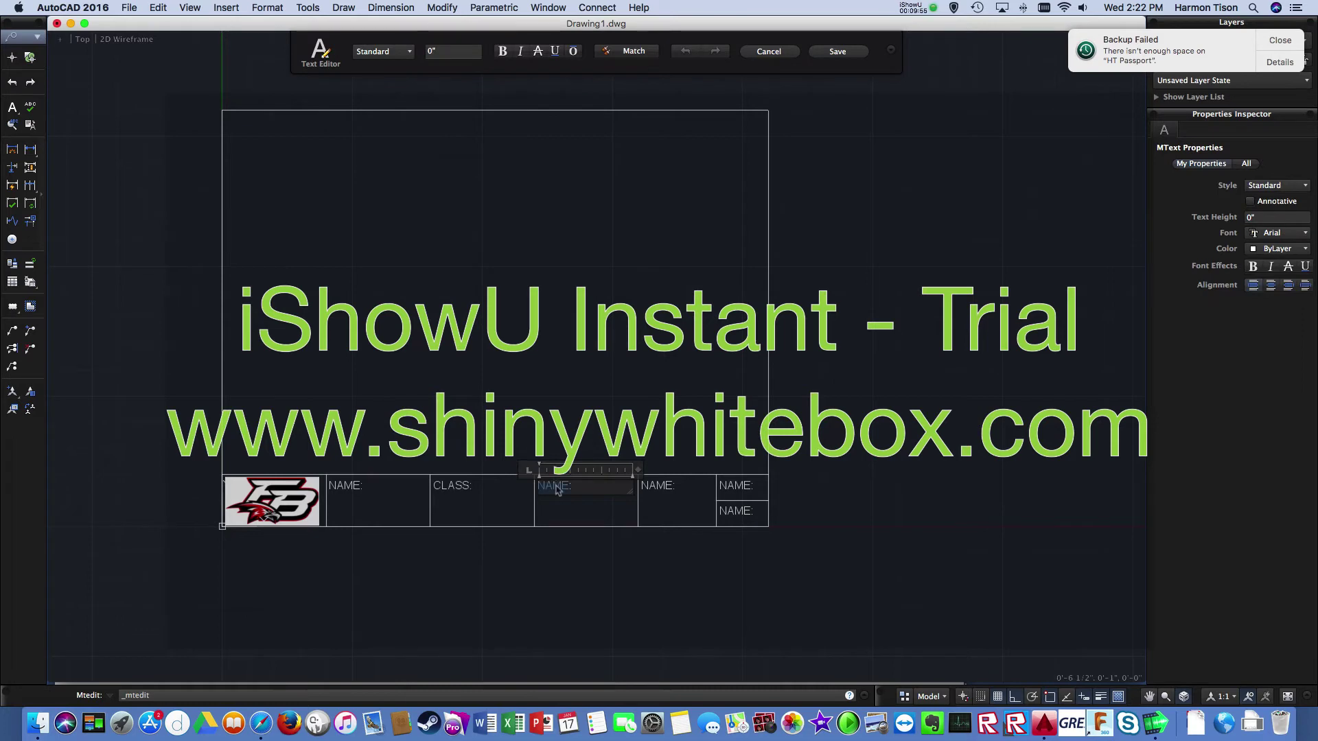
{"action": "type", "text": "DRAWING NAME"}
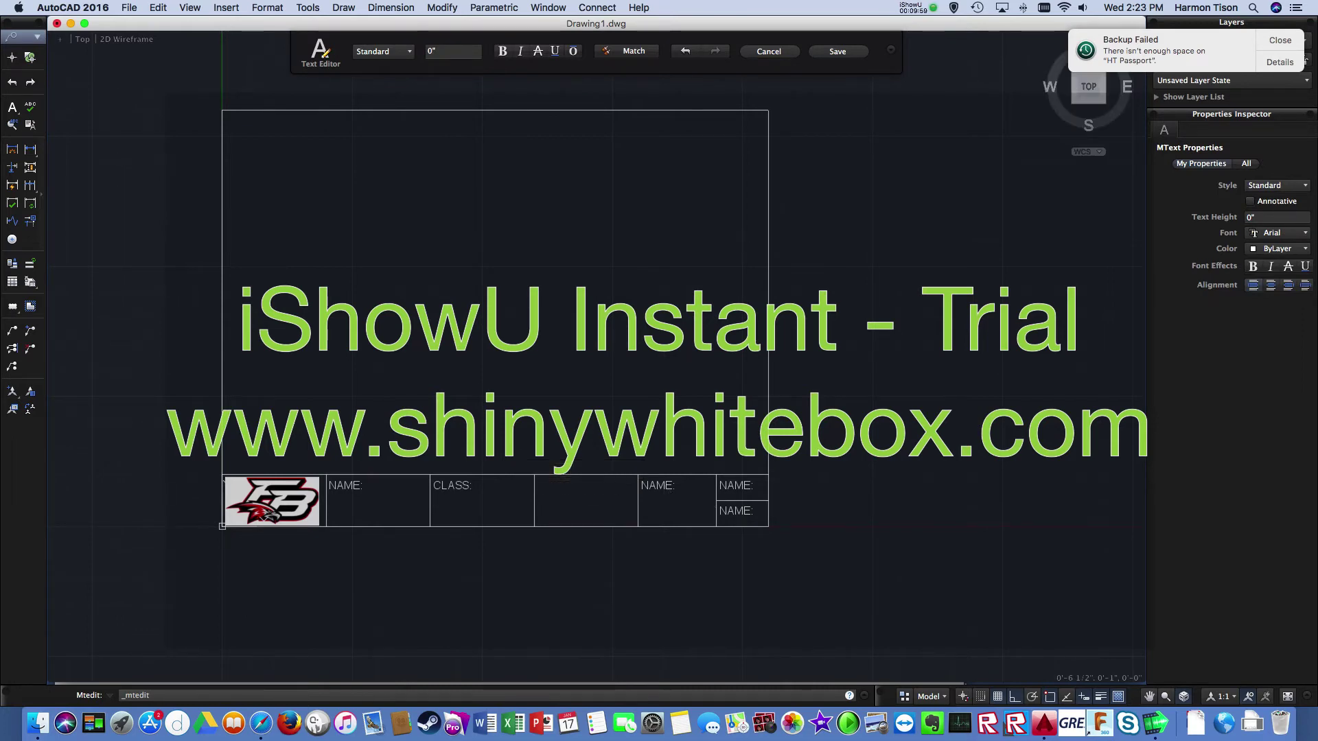
{"action": "left_click", "coordinate": [658, 485]}
Relabel the remaining copies as DATE:, SCALE: and SIZE:.
{"action": "double_click", "coordinate": [657, 486]}
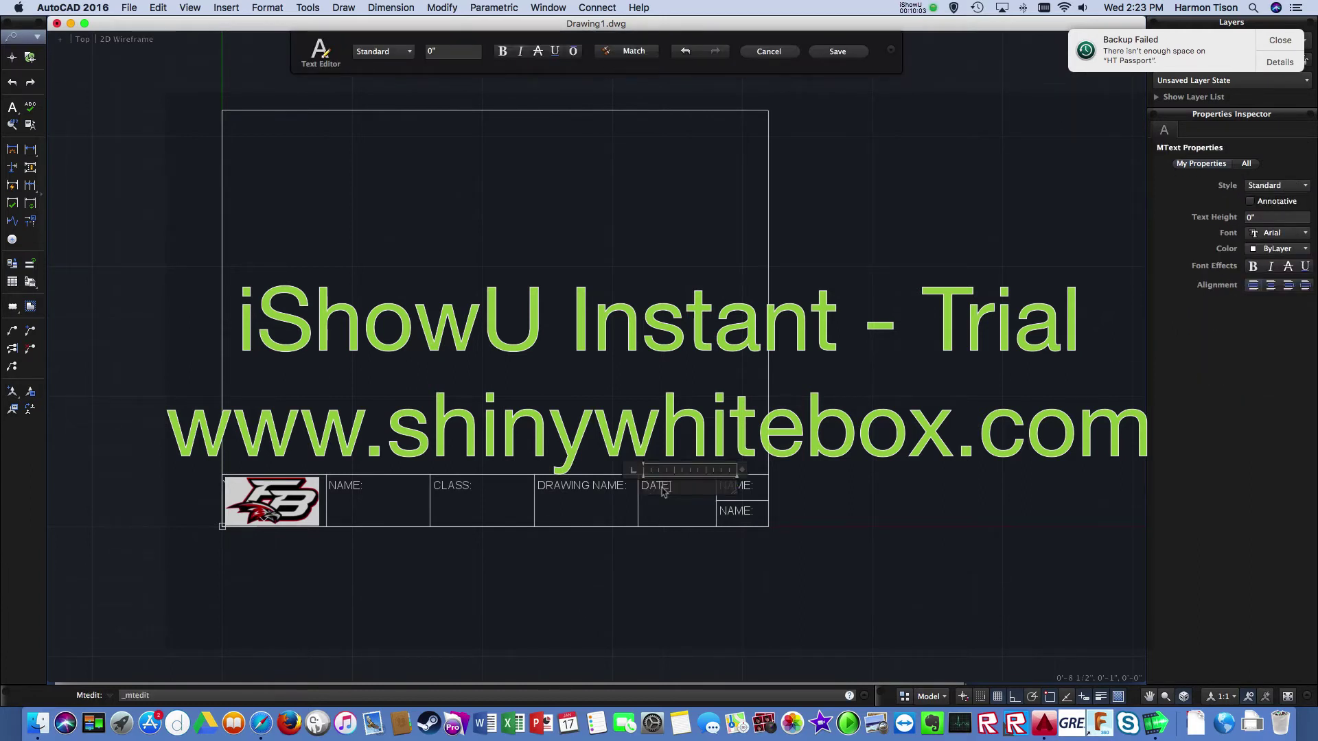
{"action": "left_click", "coordinate": [735, 486]}
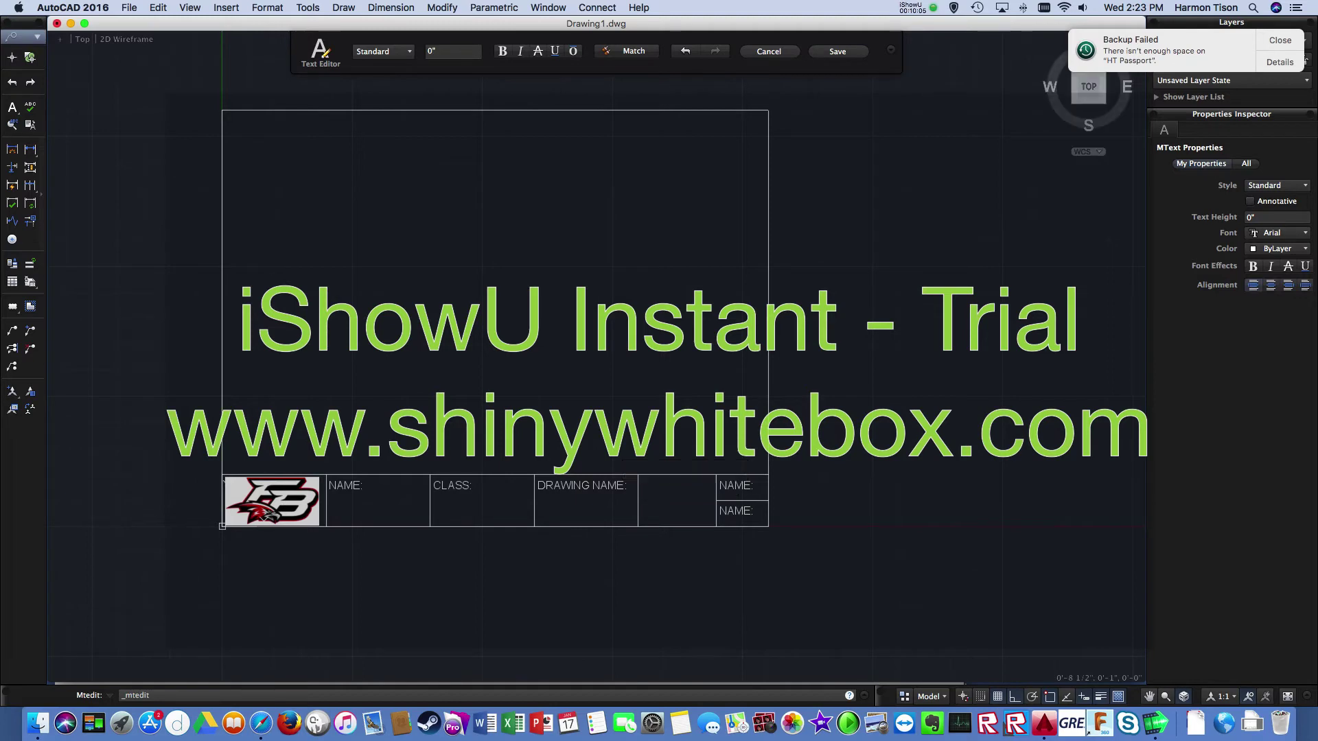
{"action": "double_click", "coordinate": [735, 487]}
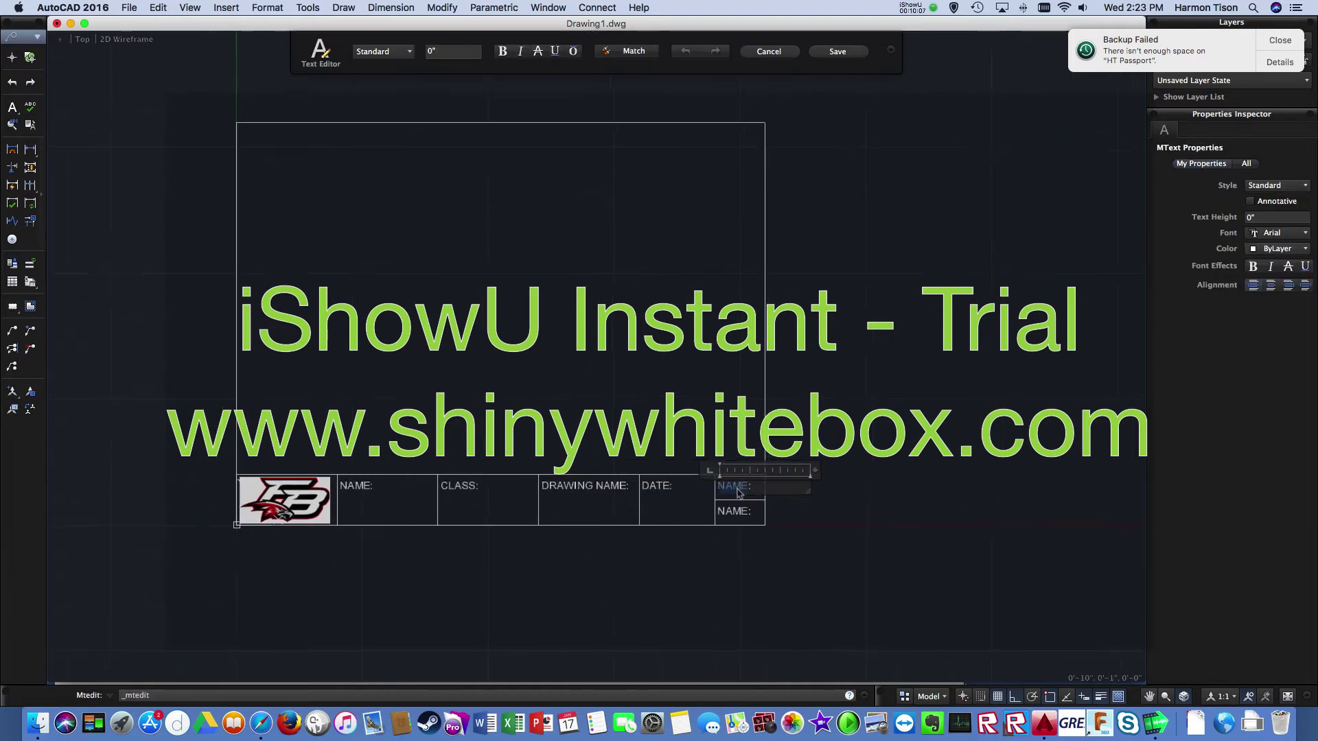
{"action": "type", "text": "SCAL"}
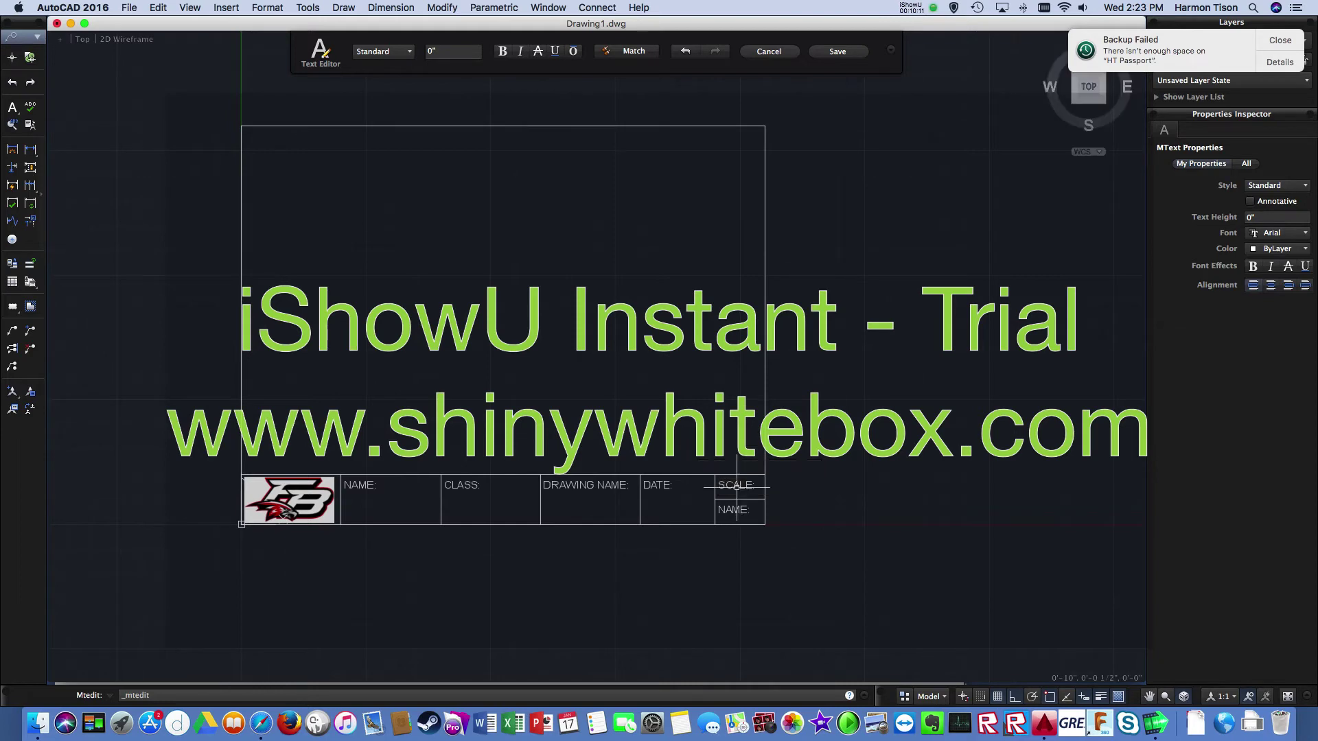
{"action": "double_click", "coordinate": [734, 511]}
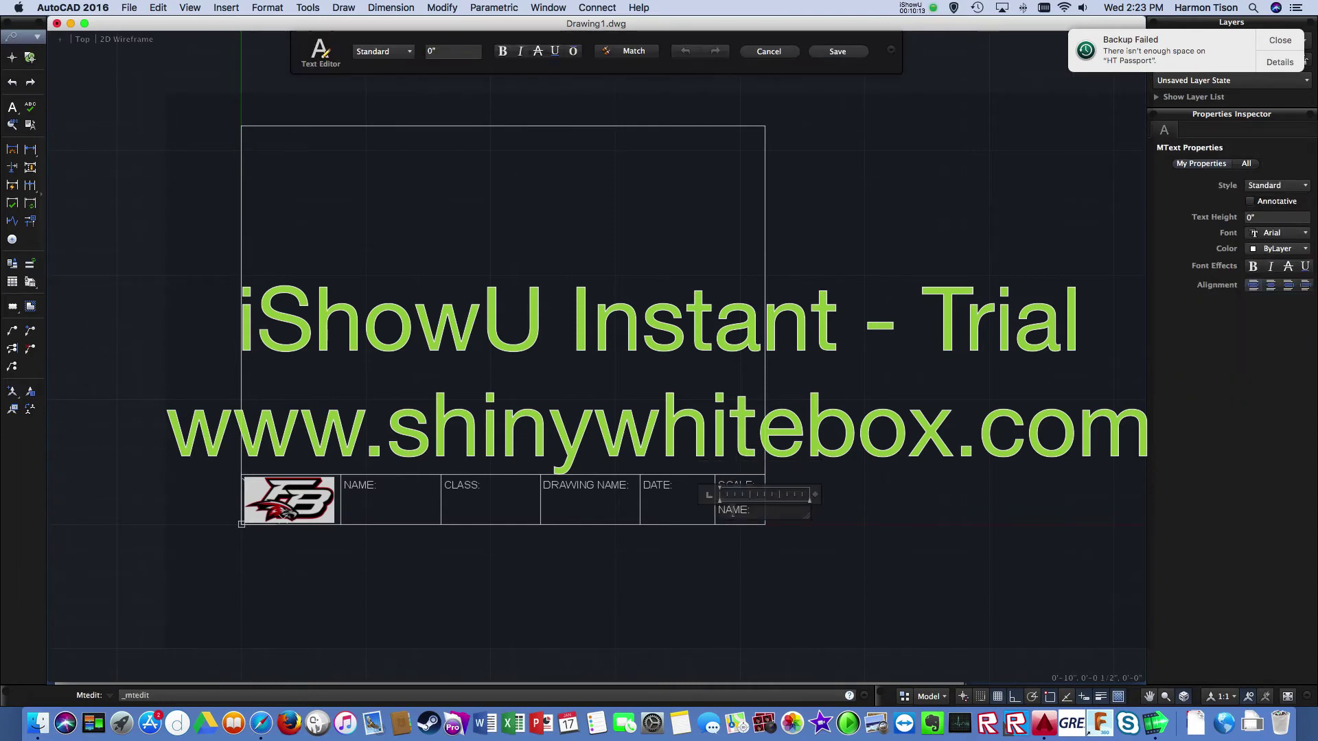
{"action": "double_click", "coordinate": [733, 511]}
{"action": "left_click", "coordinate": [733, 529]}
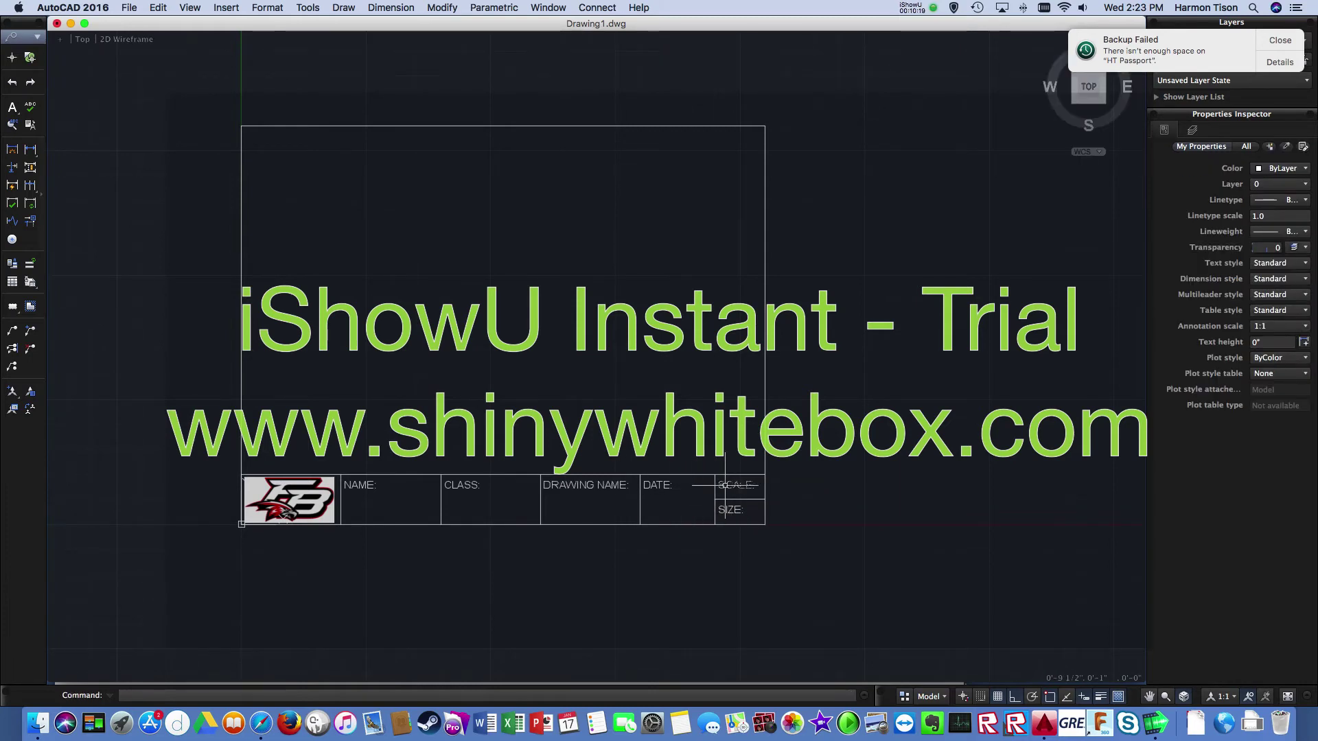
Select SIZE:, SCALE:, DATE:, DRAWING NAME:, CLASS: and NAME: and move them slightly up with M.
{"action": "left_click", "coordinate": [729, 506]}
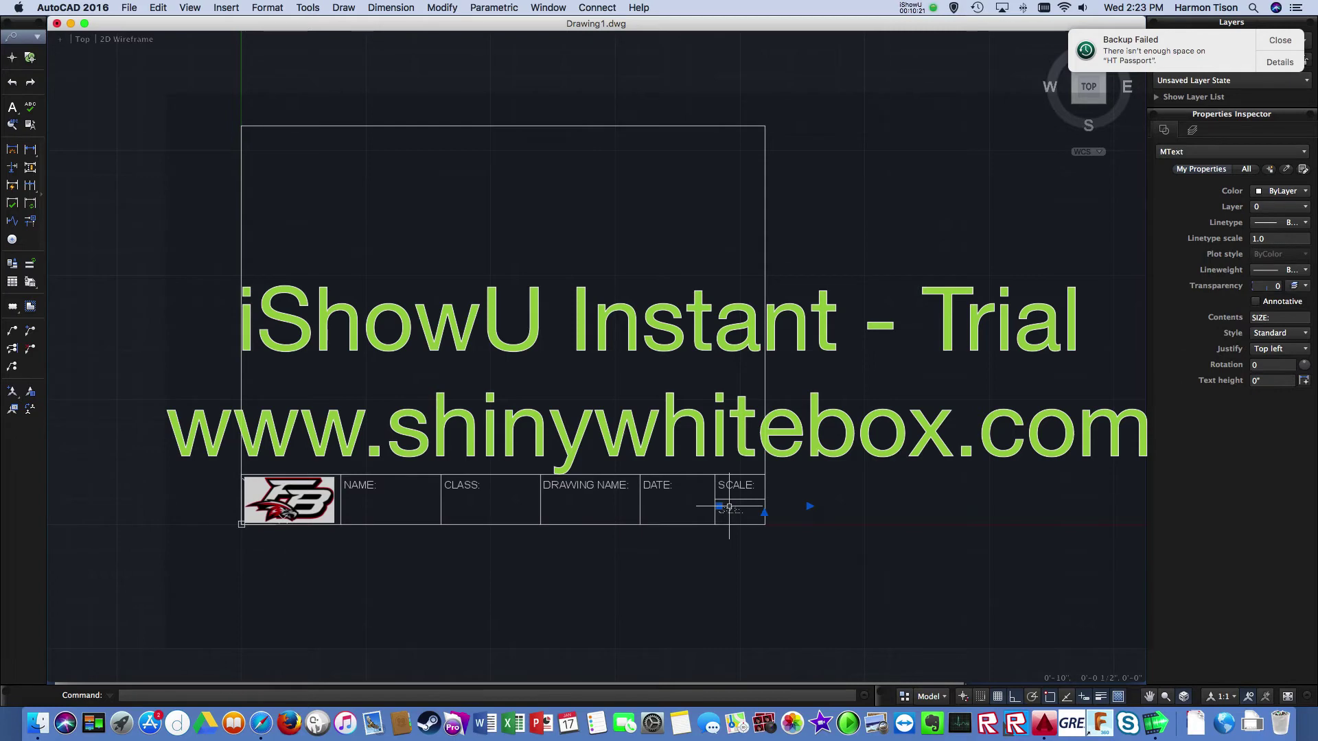
{"action": "left_click", "coordinate": [729, 484]}
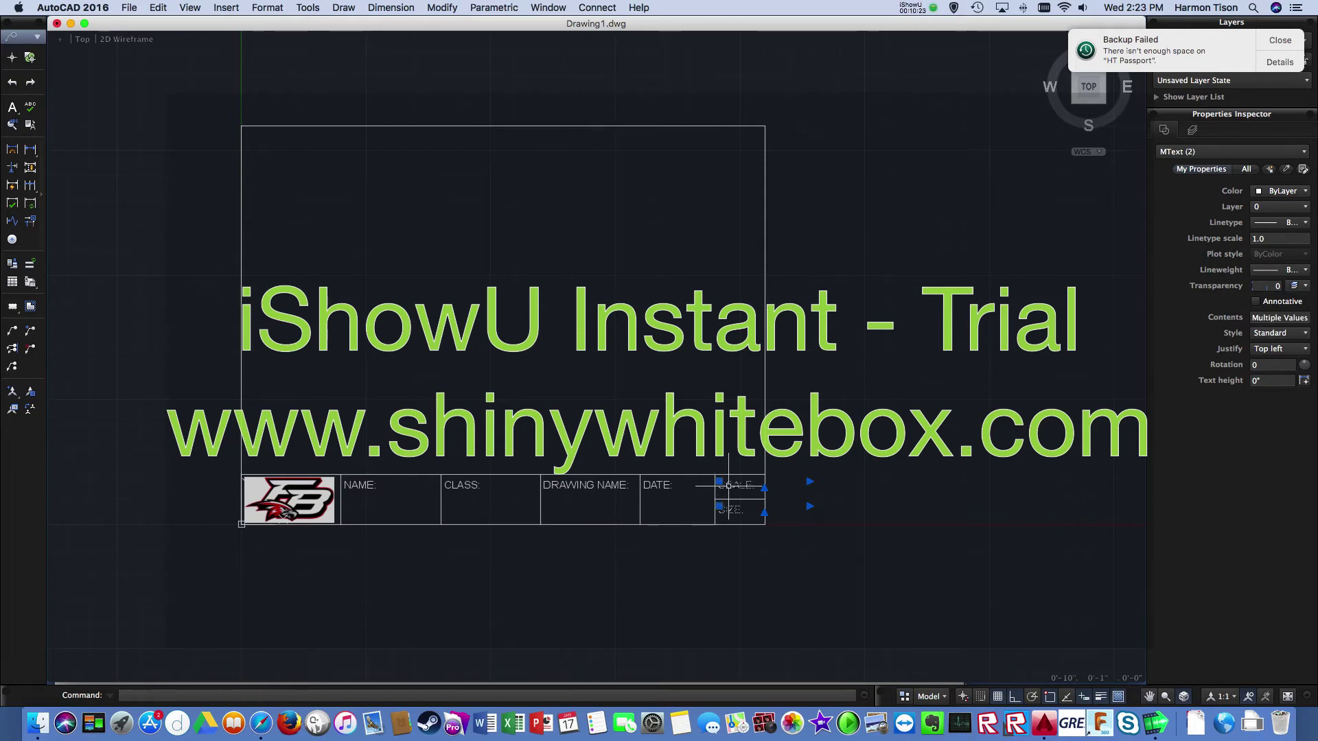
{"action": "left_click", "coordinate": [660, 484]}
{"action": "left_click", "coordinate": [598, 485]}
{"action": "left_click", "coordinate": [489, 484]}
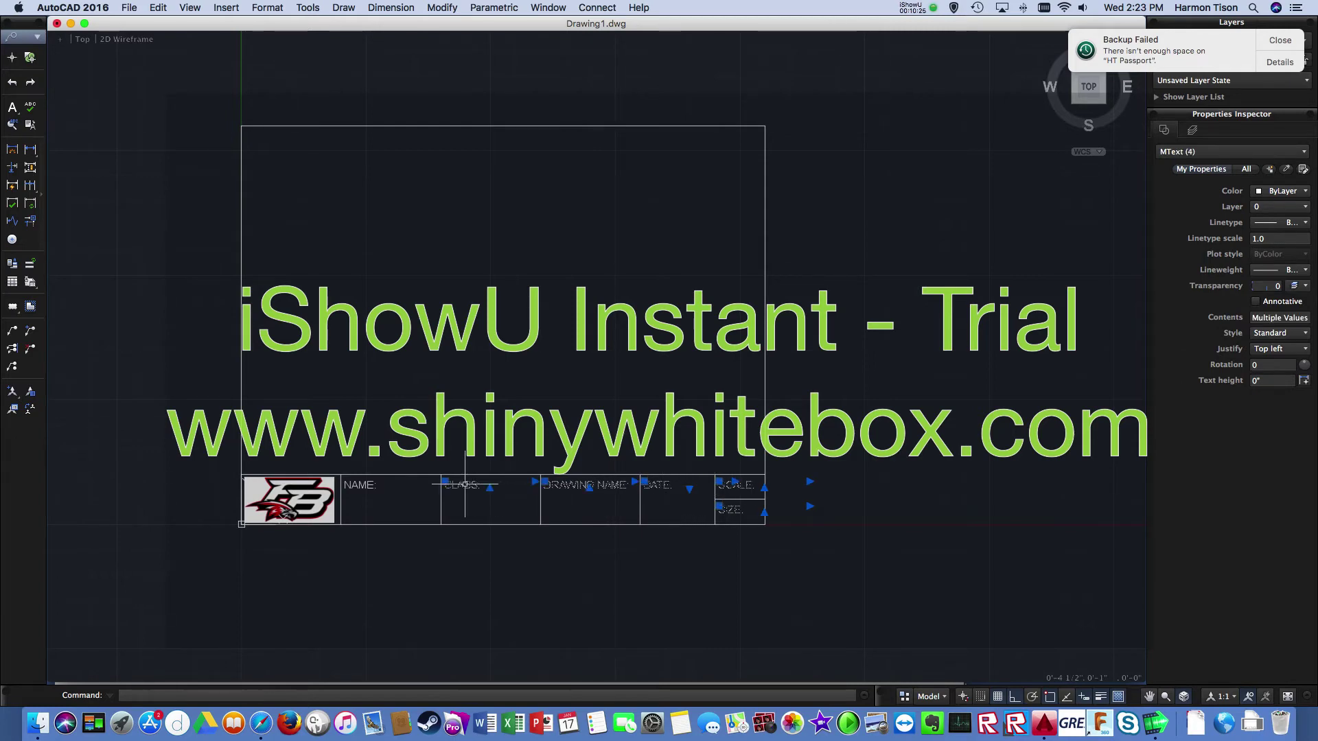
{"action": "left_click", "coordinate": [360, 483]}
{"action": "type", "text": "m"}
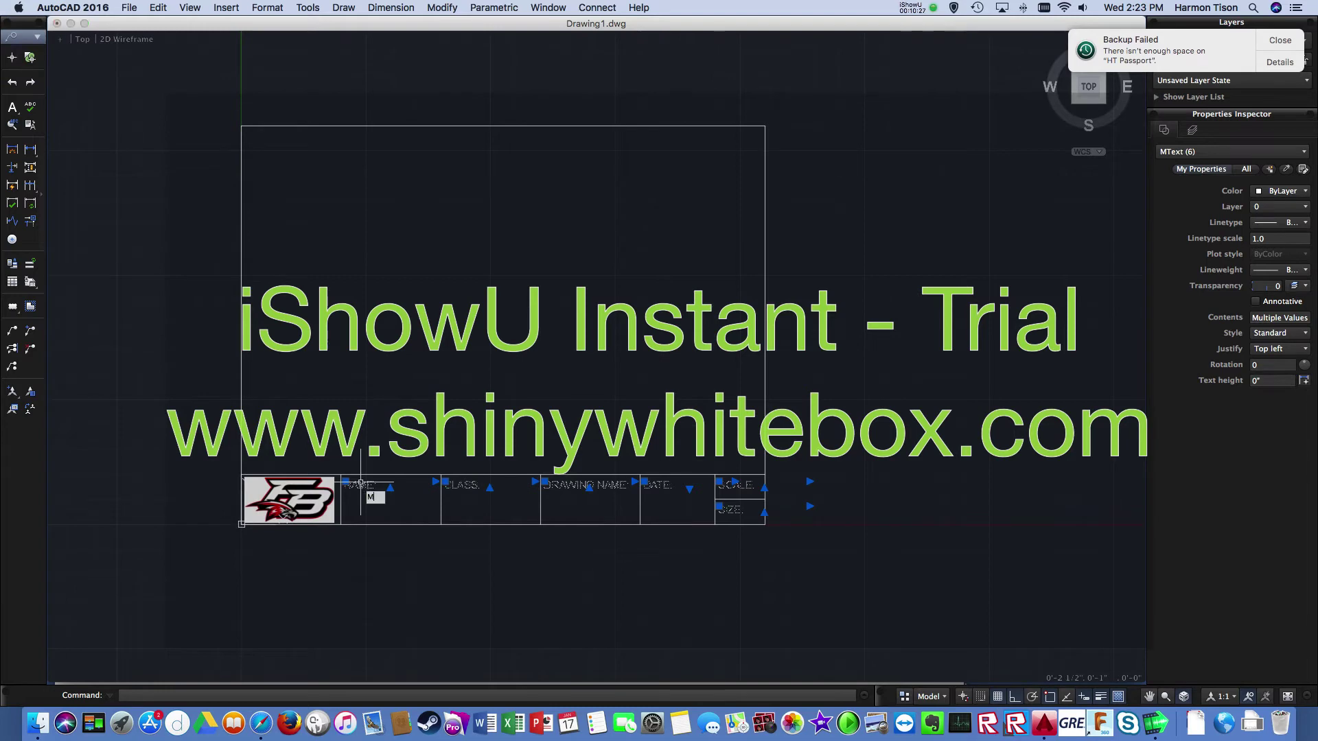
{"action": "key", "text": "Return"}
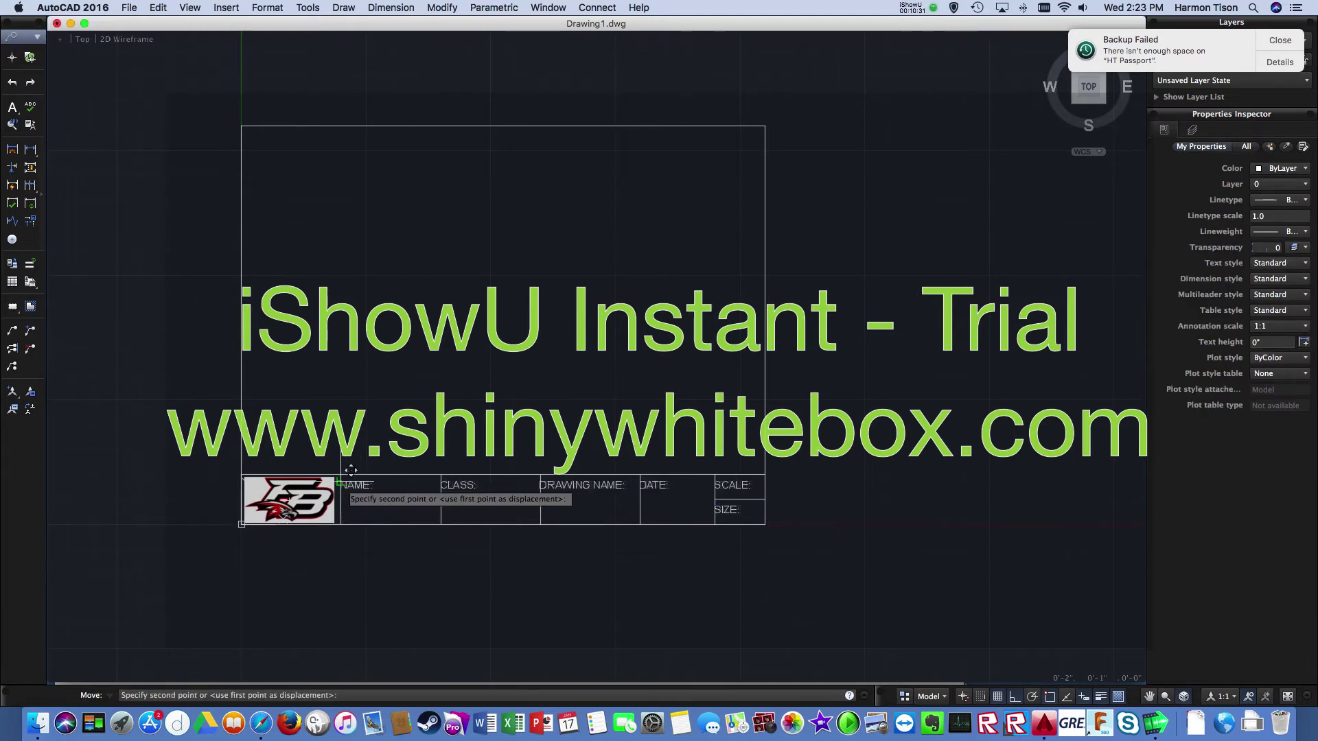
{"action": "left_click", "coordinate": [345, 483]}
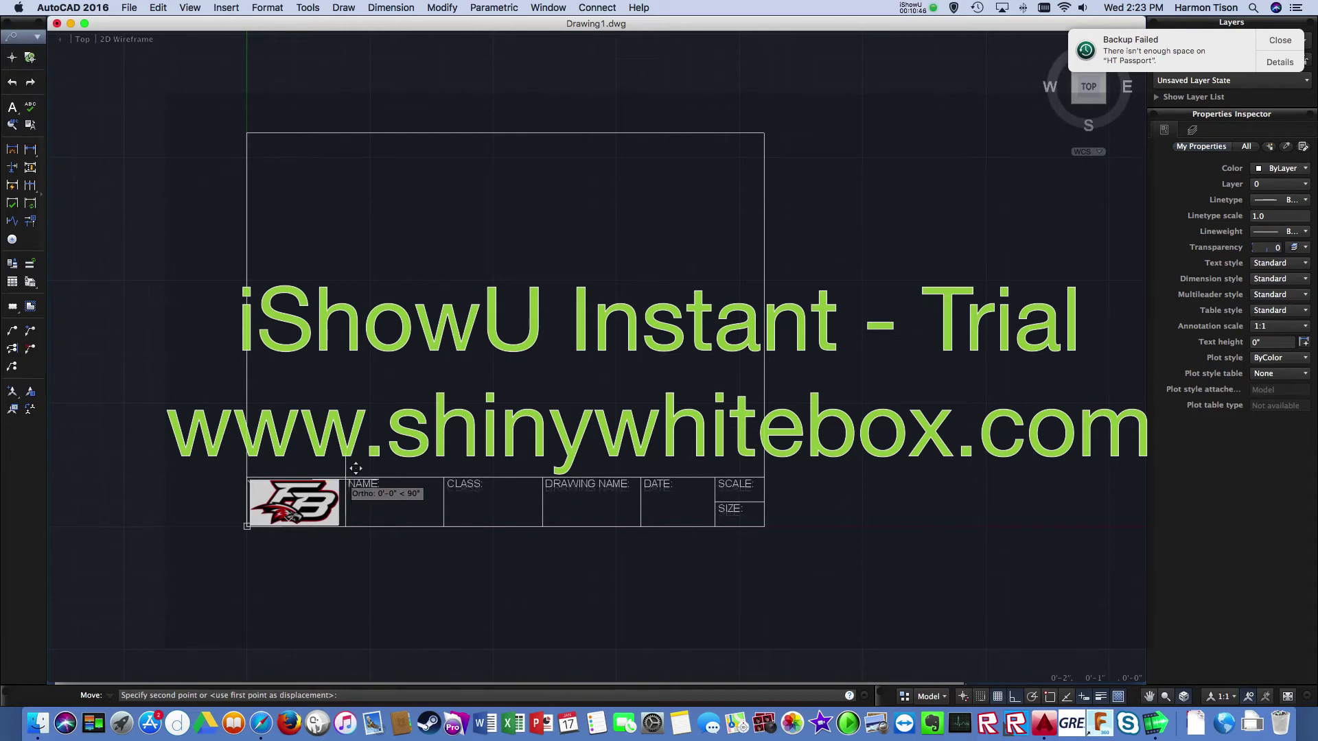
{"action": "left_click", "coordinate": [355, 469]}
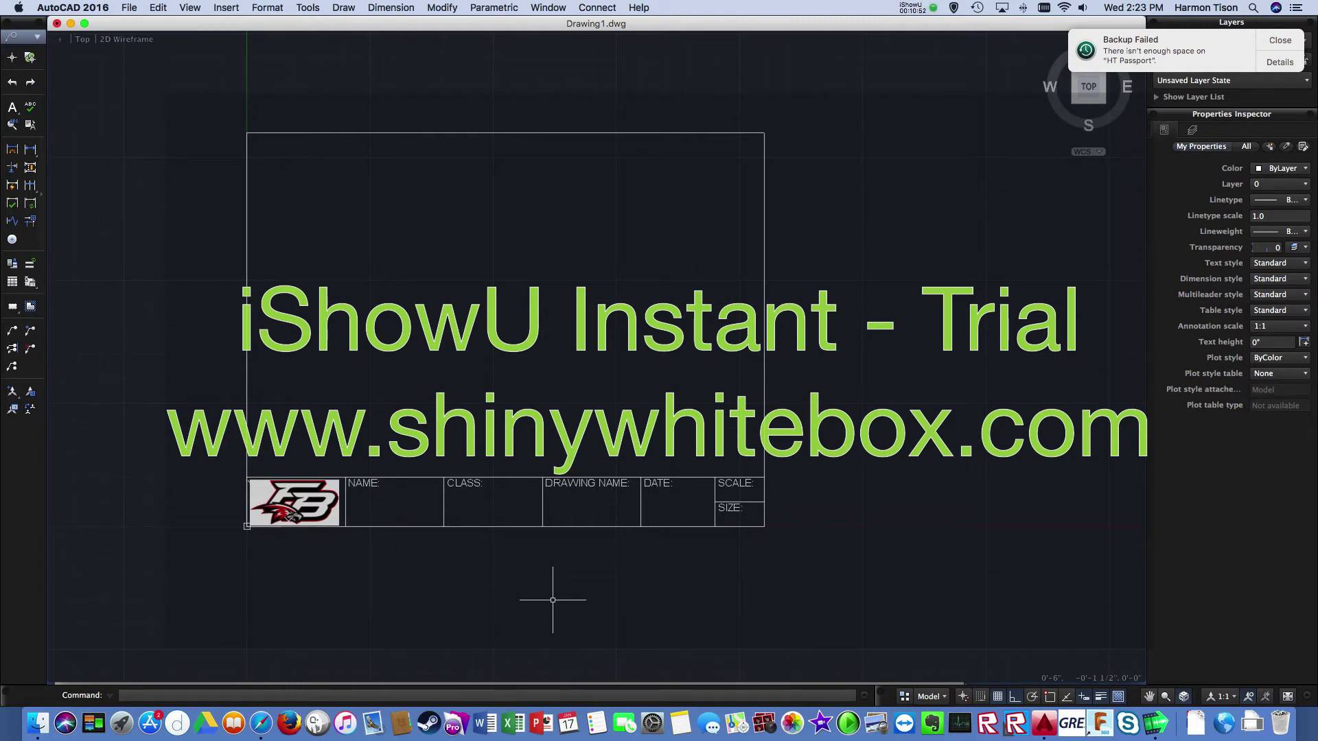
View Layout1, then Layout2, and turn Grid Display off in Layout2's viewport.
{"action": "left_click", "coordinate": [934, 697]}
{"action": "left_click", "coordinate": [959, 632]}
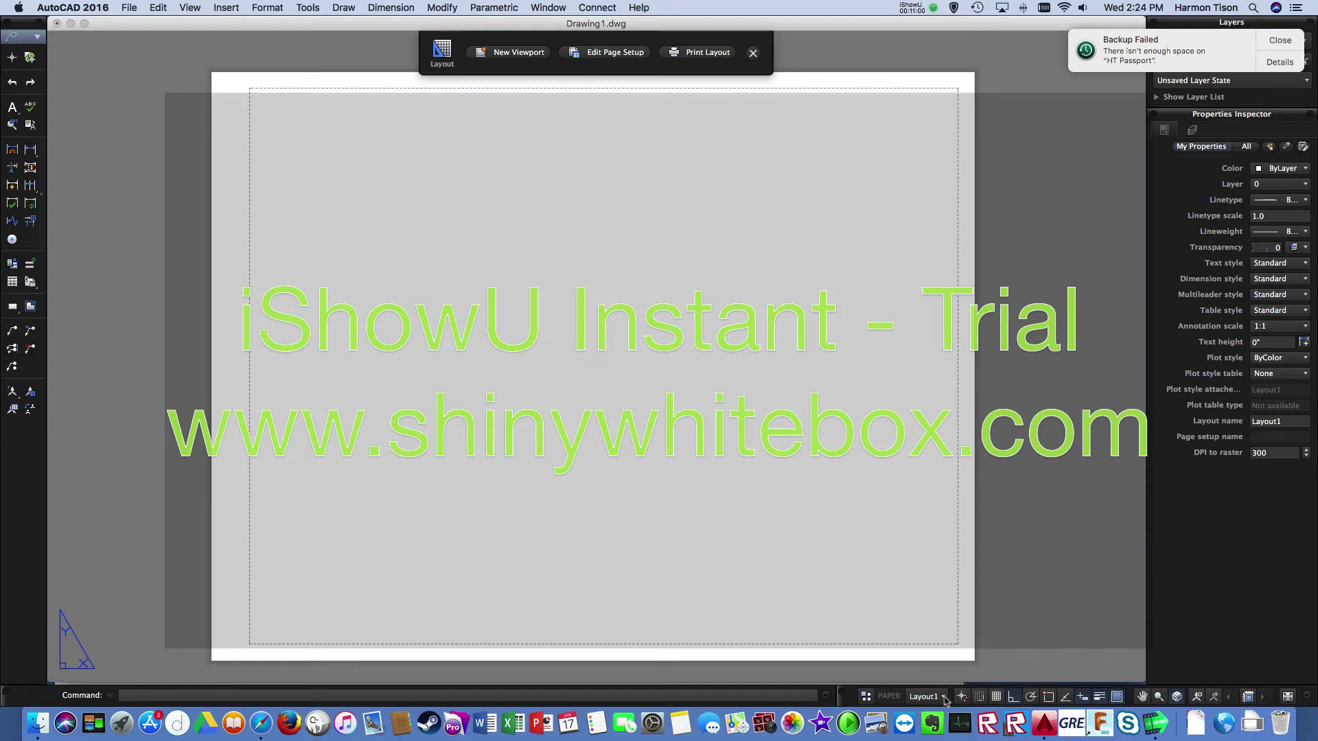
{"action": "left_click", "coordinate": [947, 697]}
{"action": "left_click", "coordinate": [948, 643]}
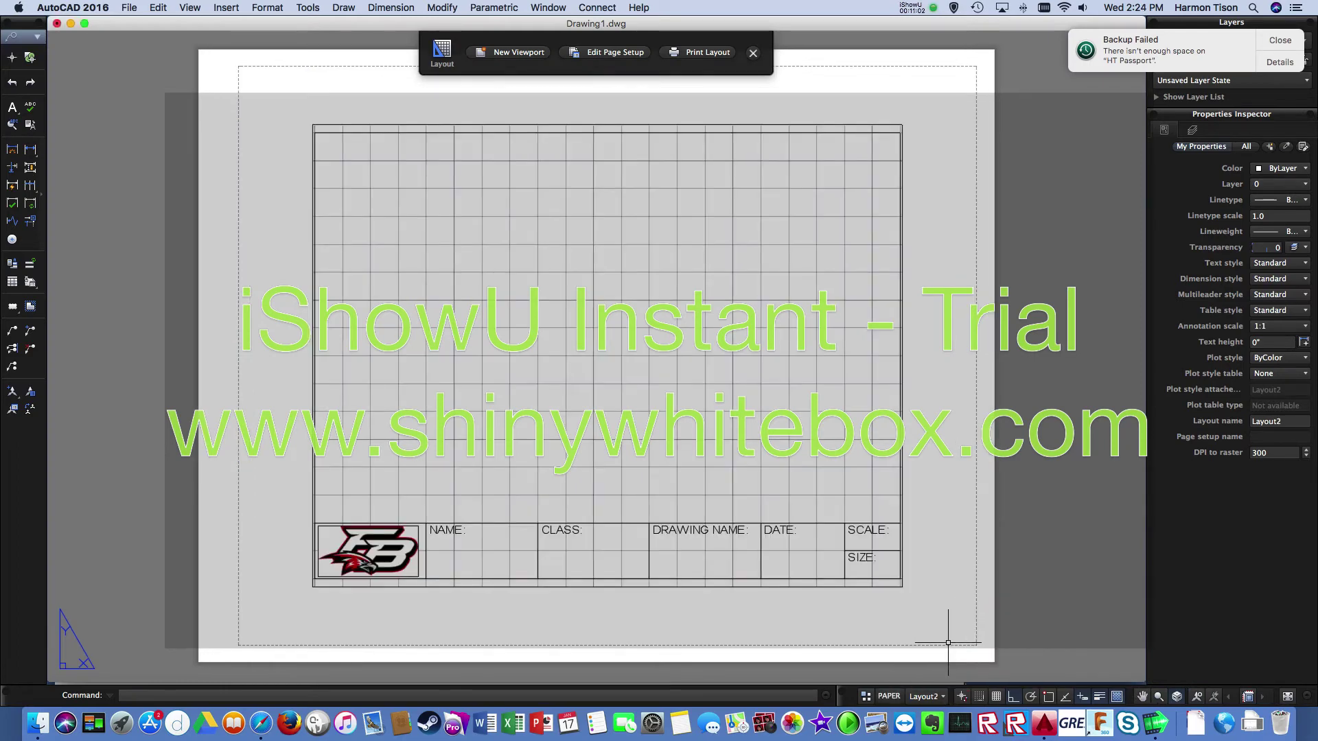
{"action": "left_click", "coordinate": [934, 696]}
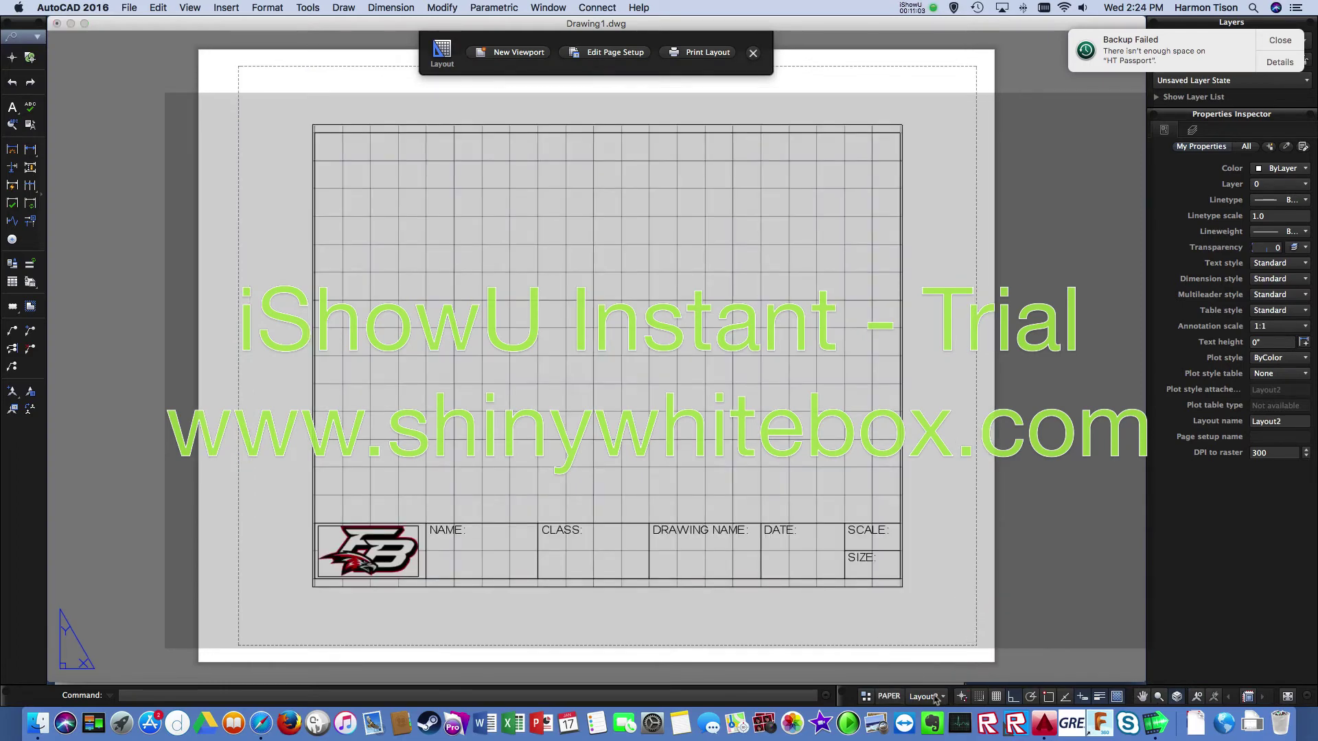
{"action": "left_click", "coordinate": [889, 696]}
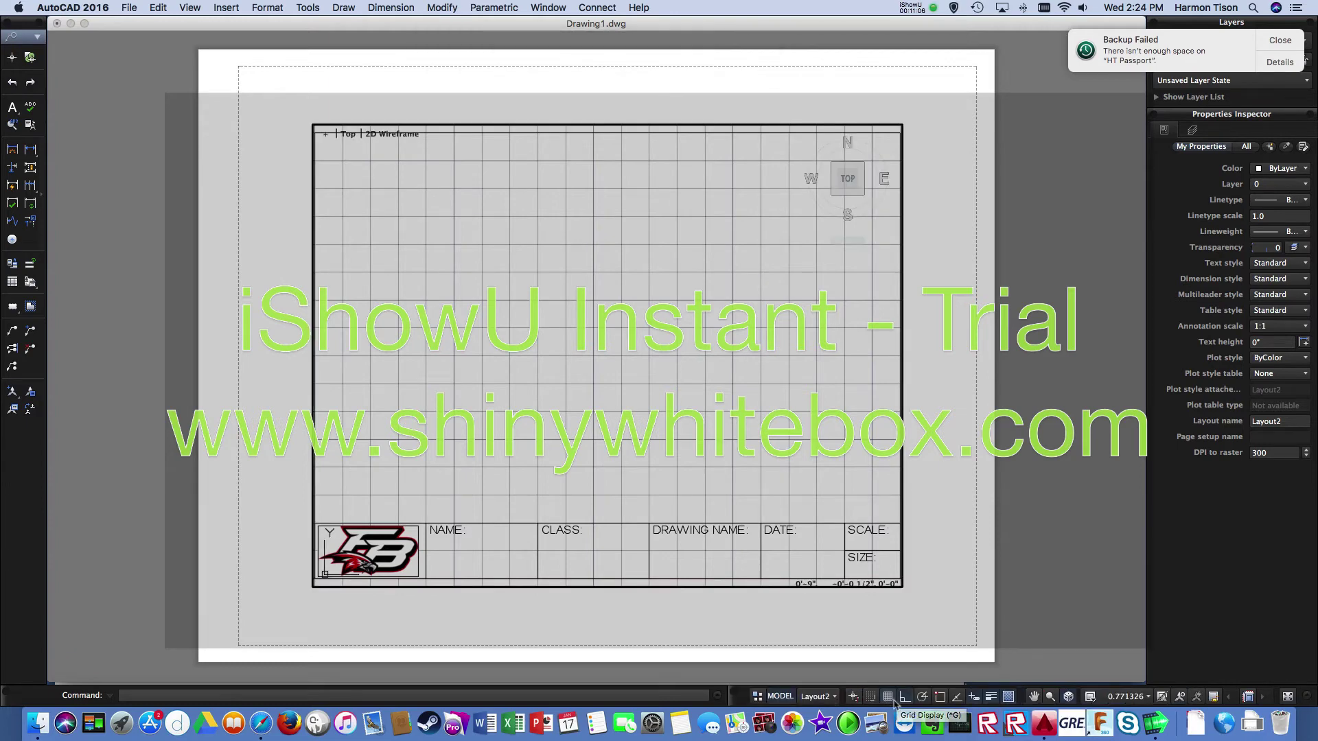
{"action": "left_click", "coordinate": [887, 698]}
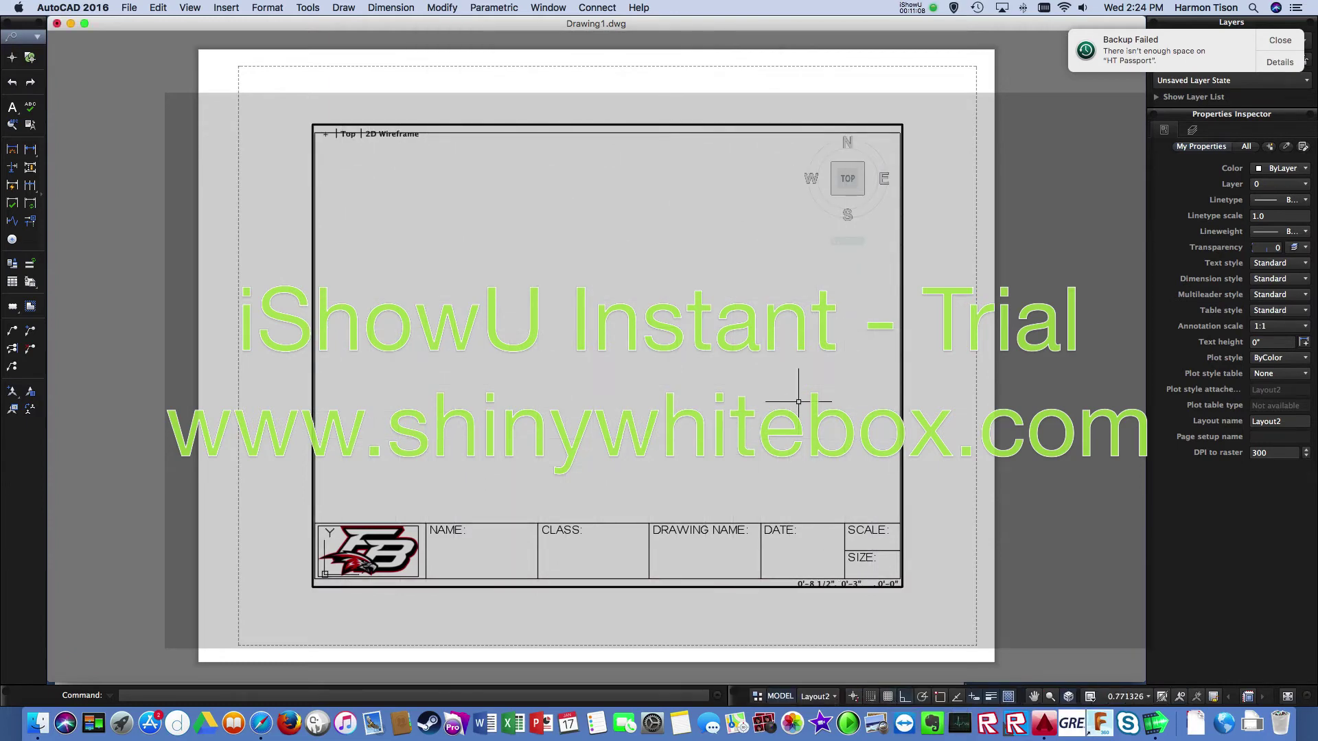
{"action": "scroll", "coordinate": [681, 401], "scroll_direction": "up", "scroll_amount": 3}
{"action": "scroll", "coordinate": [681, 400], "scroll_direction": "down", "scroll_amount": 5}
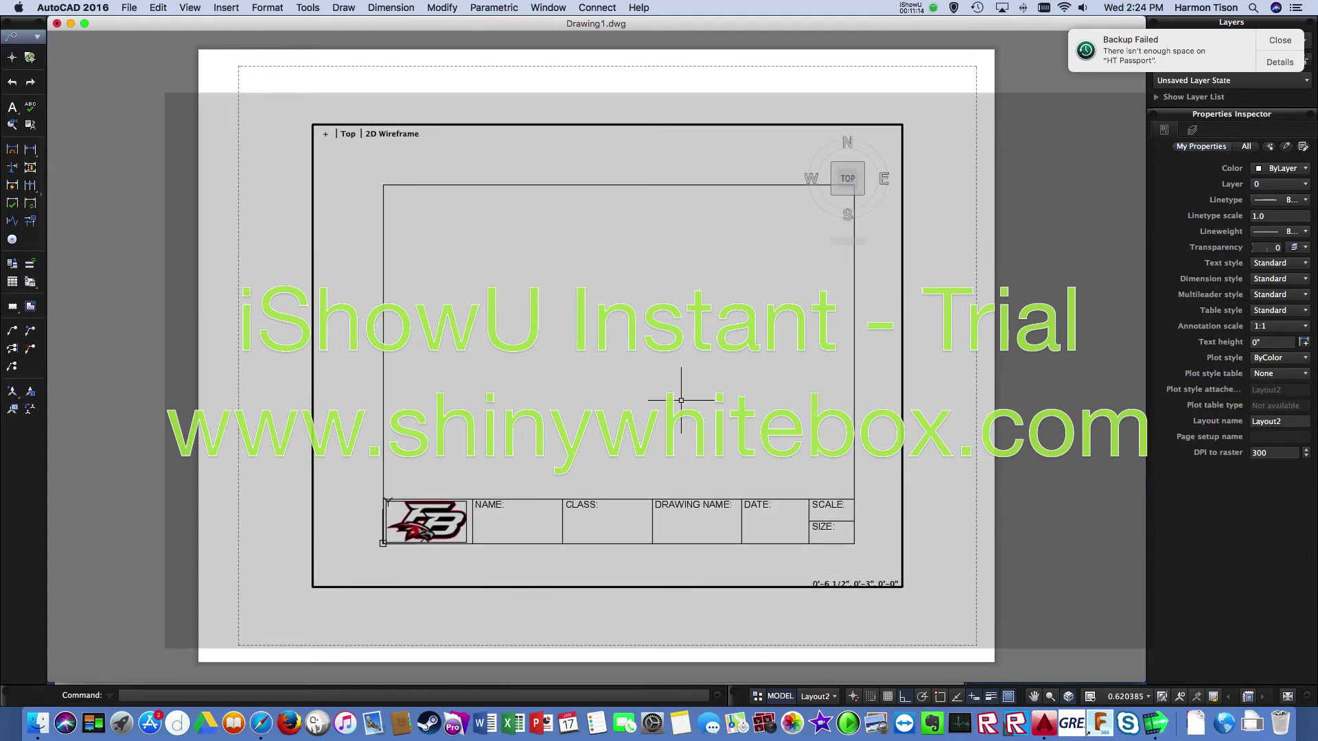
Go back through Layout1 to model space and start window-selecting the title block.
{"action": "left_click", "coordinate": [836, 696]}
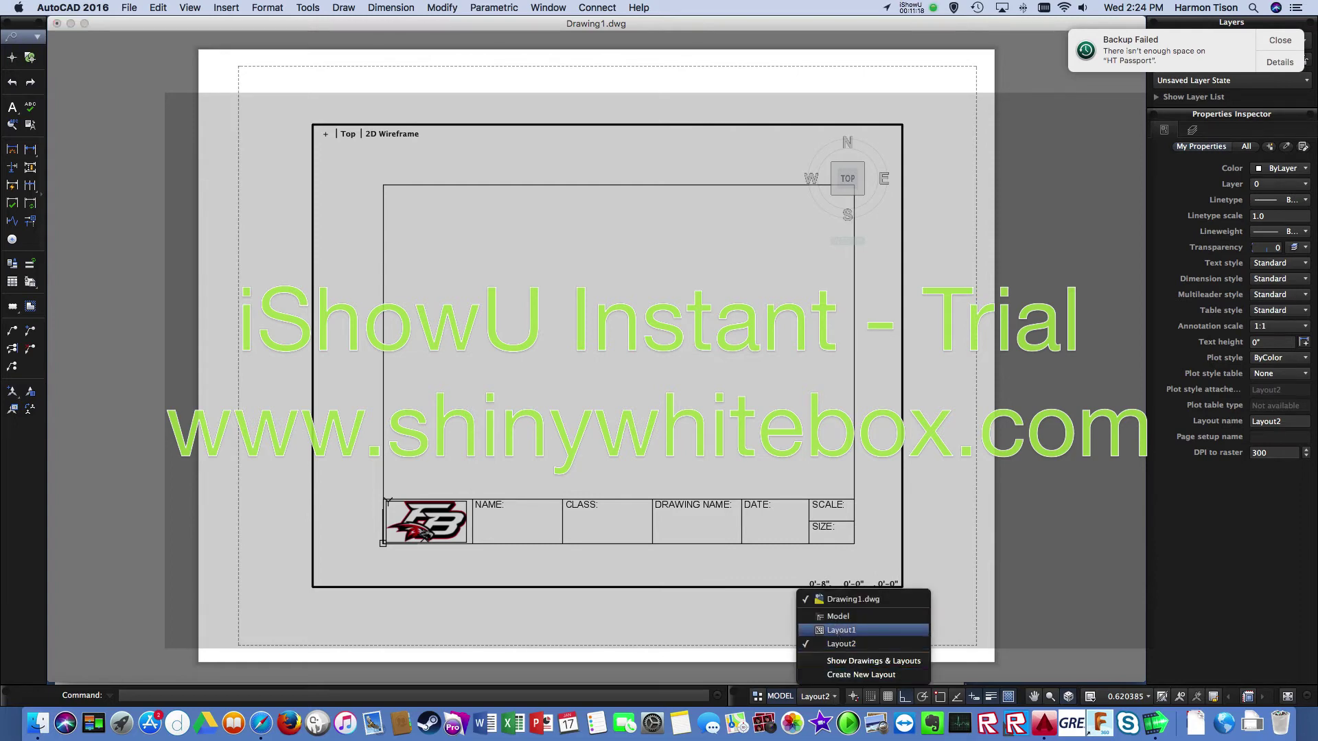
{"action": "left_click", "coordinate": [839, 630]}
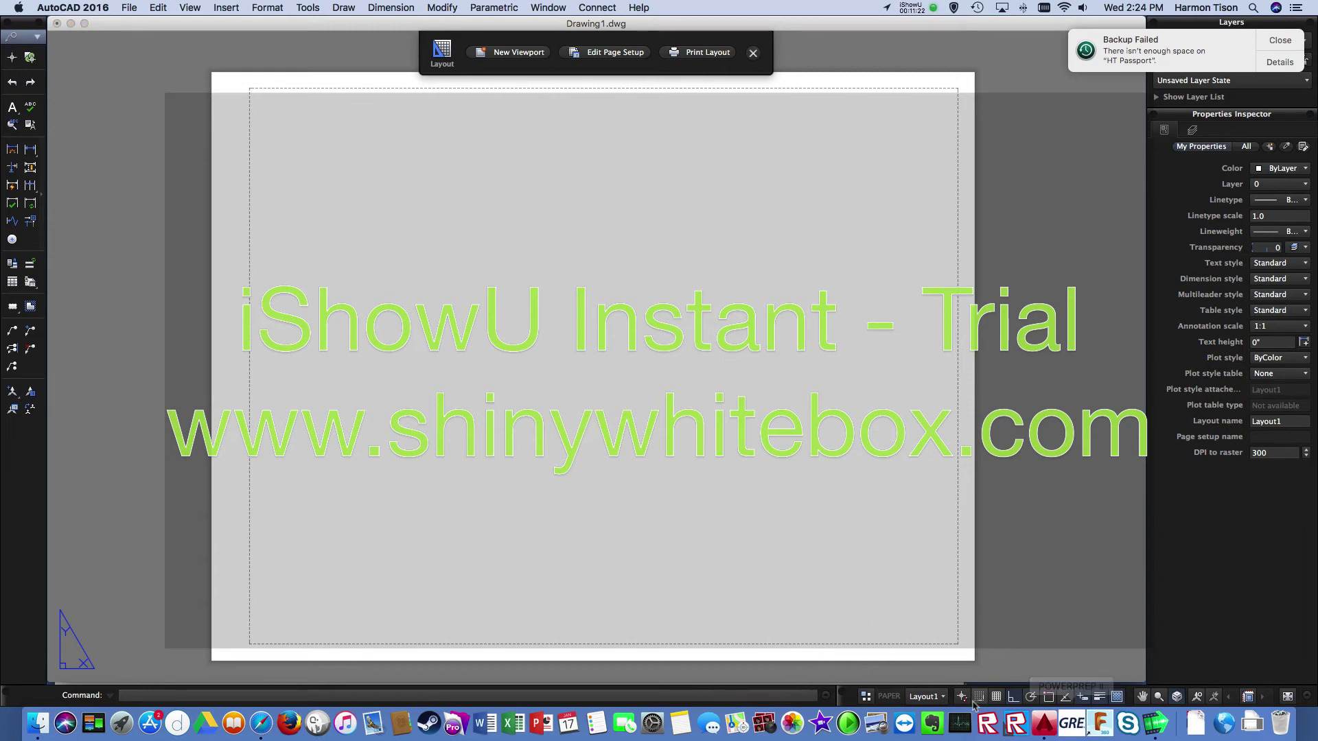
{"action": "left_click", "coordinate": [945, 699]}
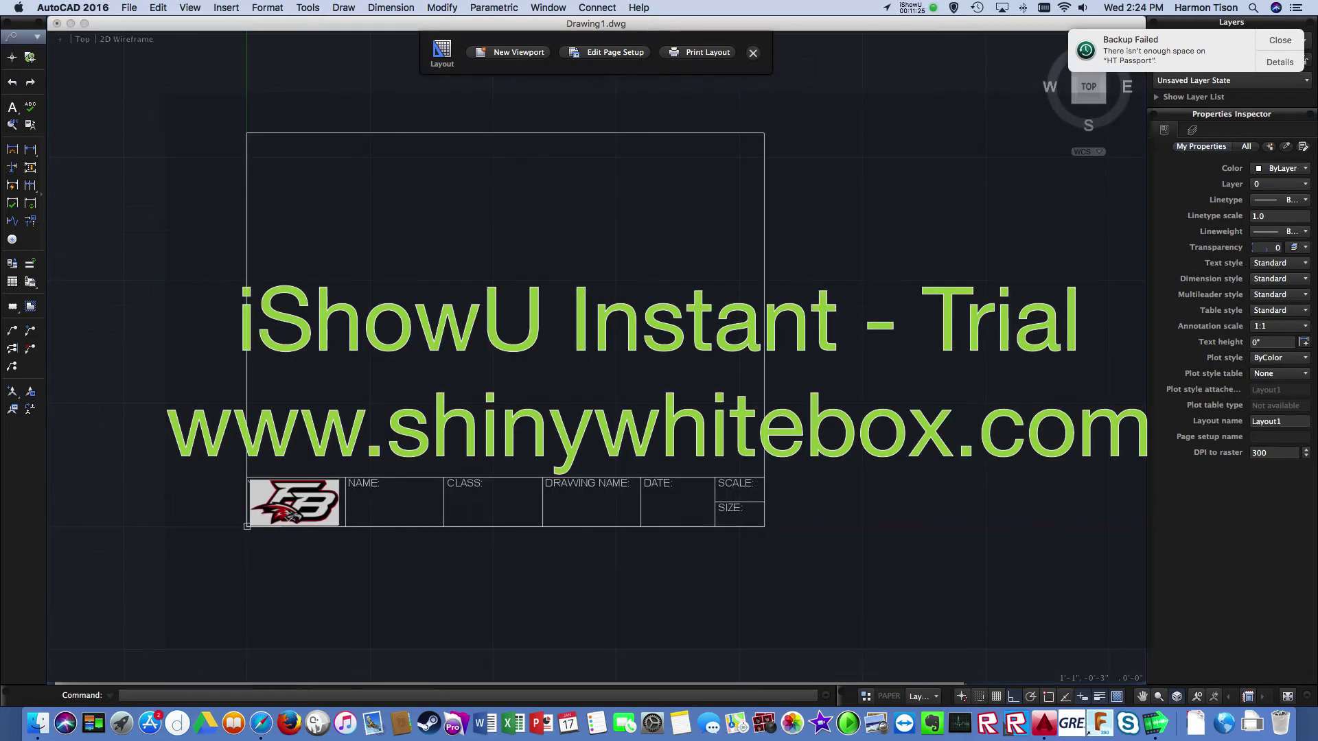
{"action": "left_click", "coordinate": [948, 616]}
{"action": "mouse_move", "coordinate": [848, 590]}
{"action": "left_mouse_down"}
{"action": "mouse_move", "coordinate": [715, 510]}
{"action": "mouse_move", "coordinate": [537, 390]}
{"action": "mouse_move", "coordinate": [549, 360]}
{"action": "left_mouse_up"}
Crossing-select all 16 title block objects, then open the layout list.
{"action": "mouse_move", "coordinate": [832, 112]}
{"action": "left_mouse_down"}
{"action": "mouse_move", "coordinate": [389, 412]}
{"action": "mouse_move", "coordinate": [231, 546]}
{"action": "left_mouse_up"}
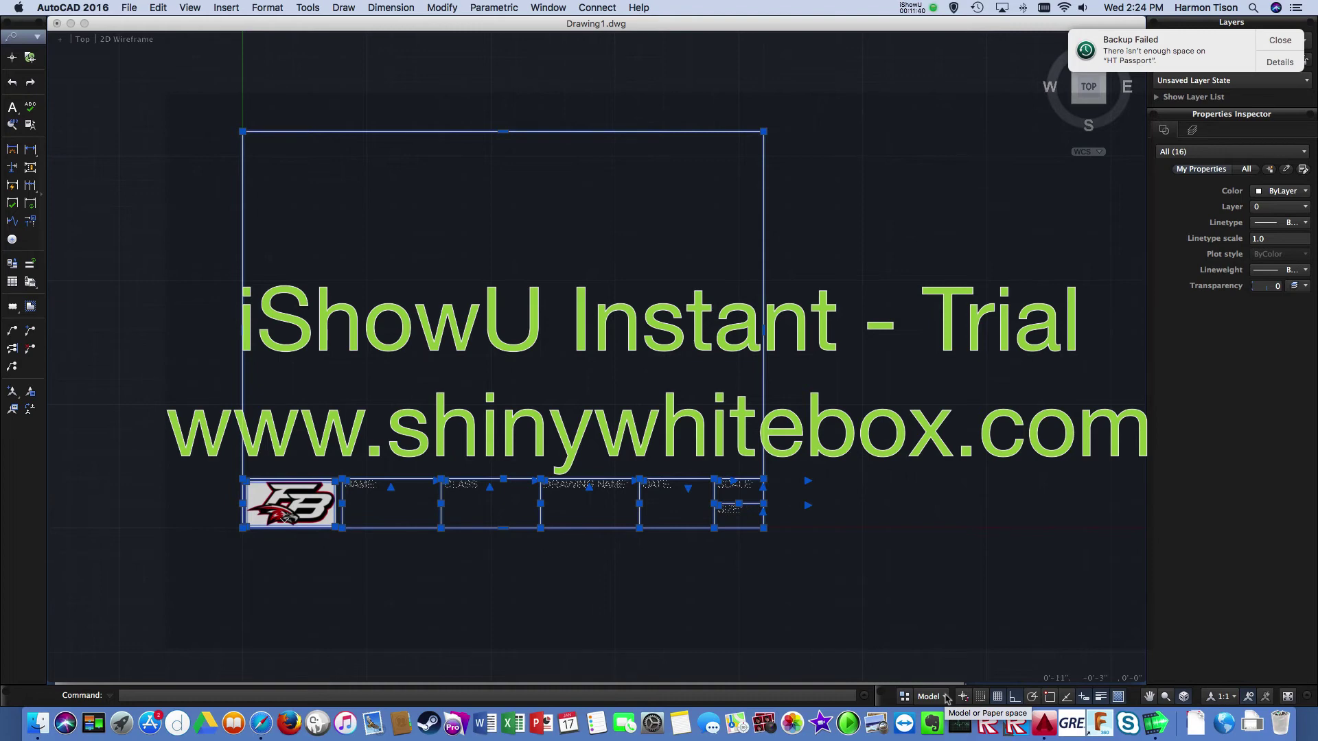
{"action": "left_click", "coordinate": [946, 698]}
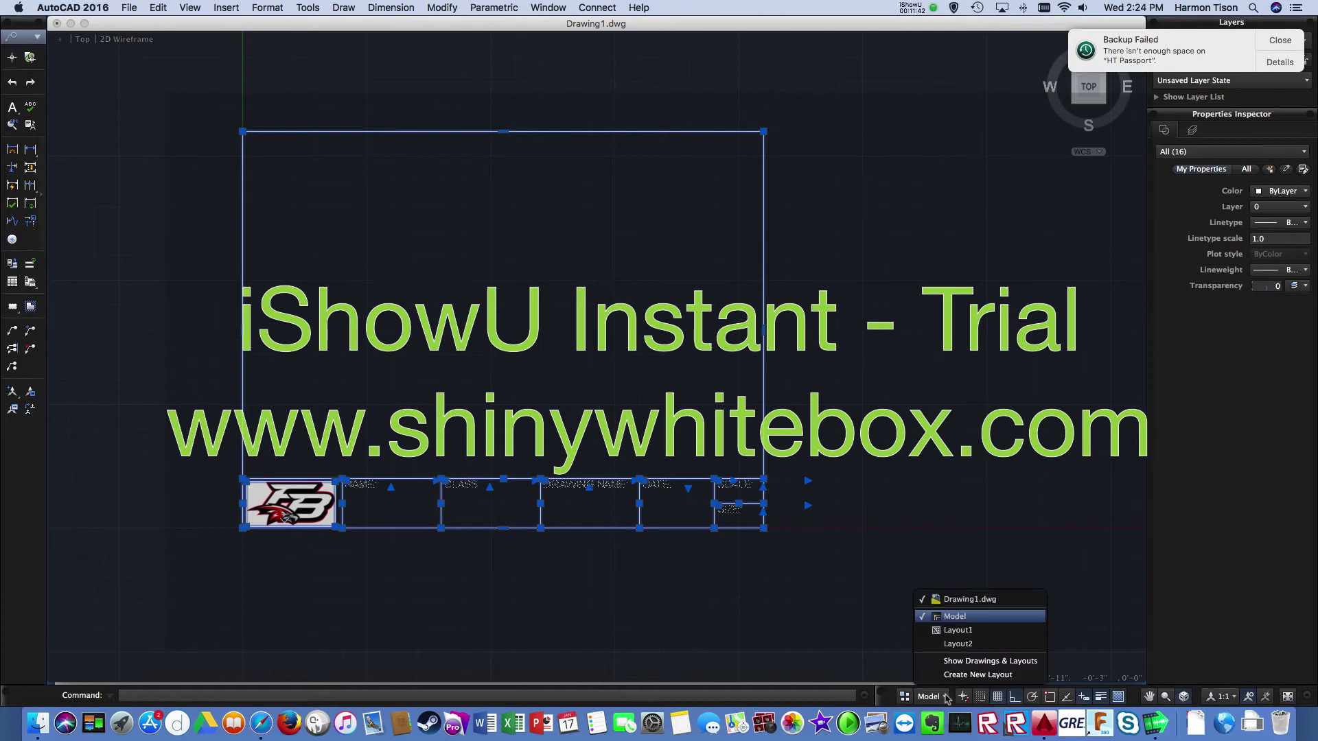
Paste the copied title block onto the Layout1 sheet at its corner, then begin a new viewport.
{"action": "left_click", "coordinate": [958, 633]}
{"action": "key", "text": "super+v"}
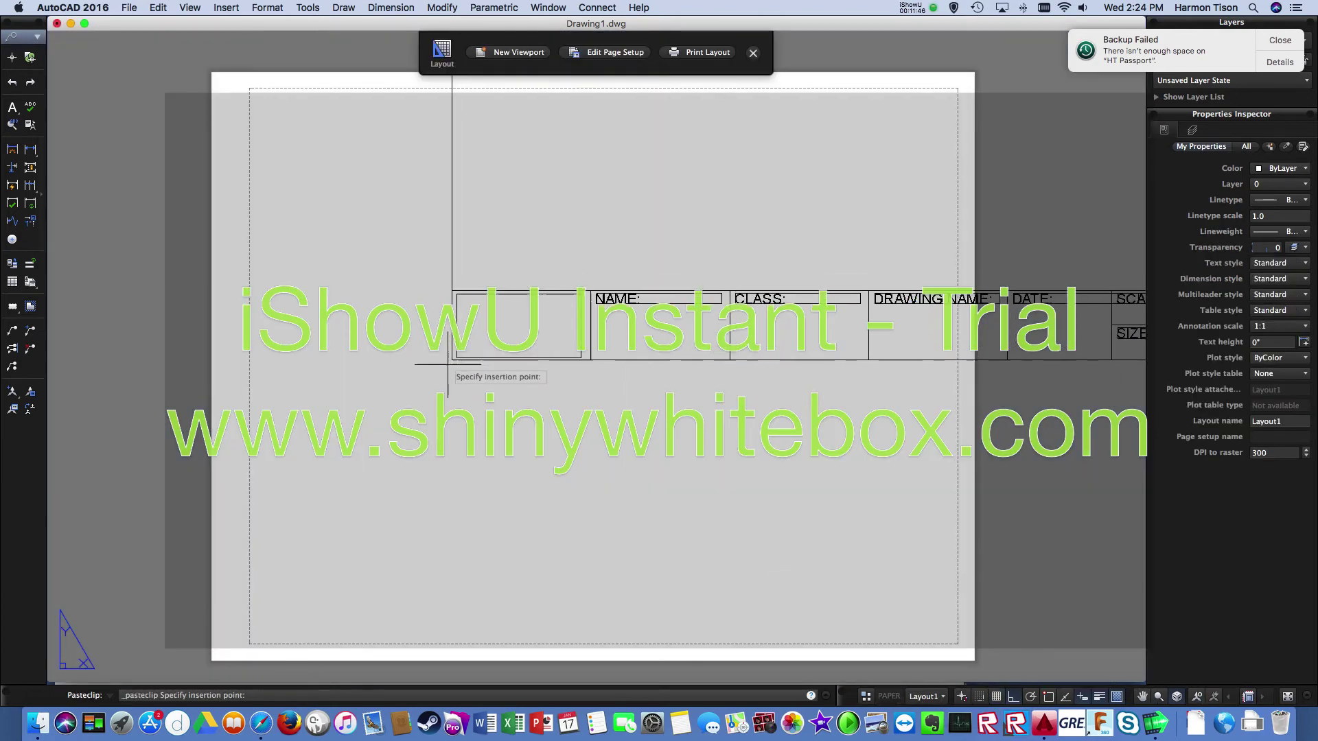
{"action": "scroll", "coordinate": [242, 629], "scroll_direction": "down", "scroll_amount": 2}
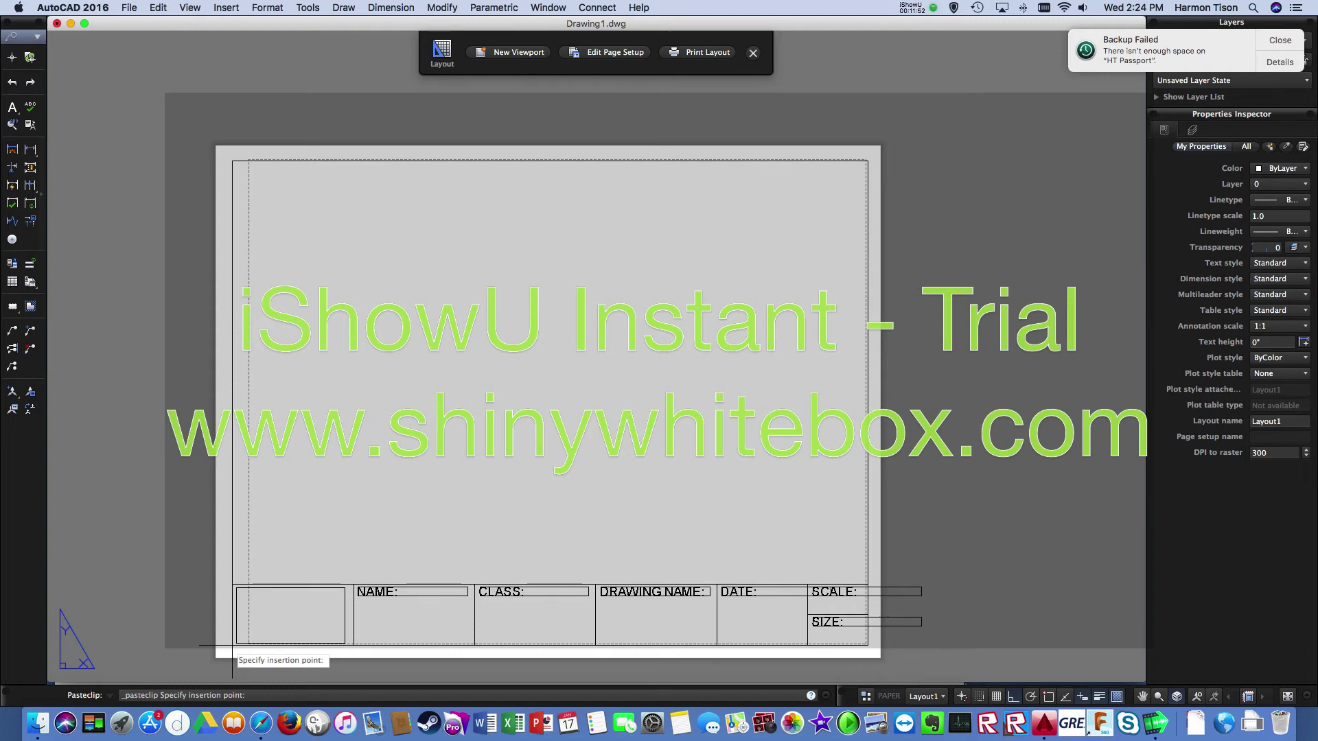
{"action": "left_click", "coordinate": [232, 646]}
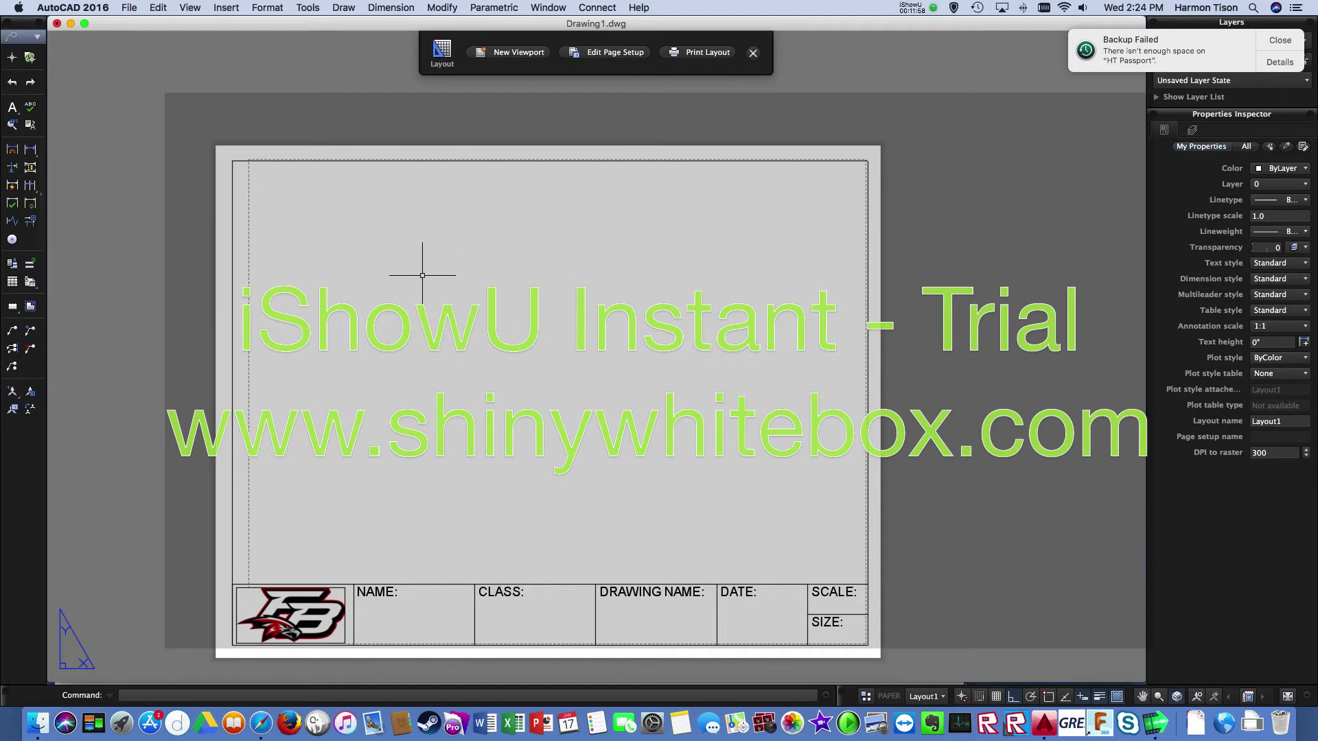
{"action": "left_click", "coordinate": [518, 57]}
{"action": "left_click", "coordinate": [518, 52]}
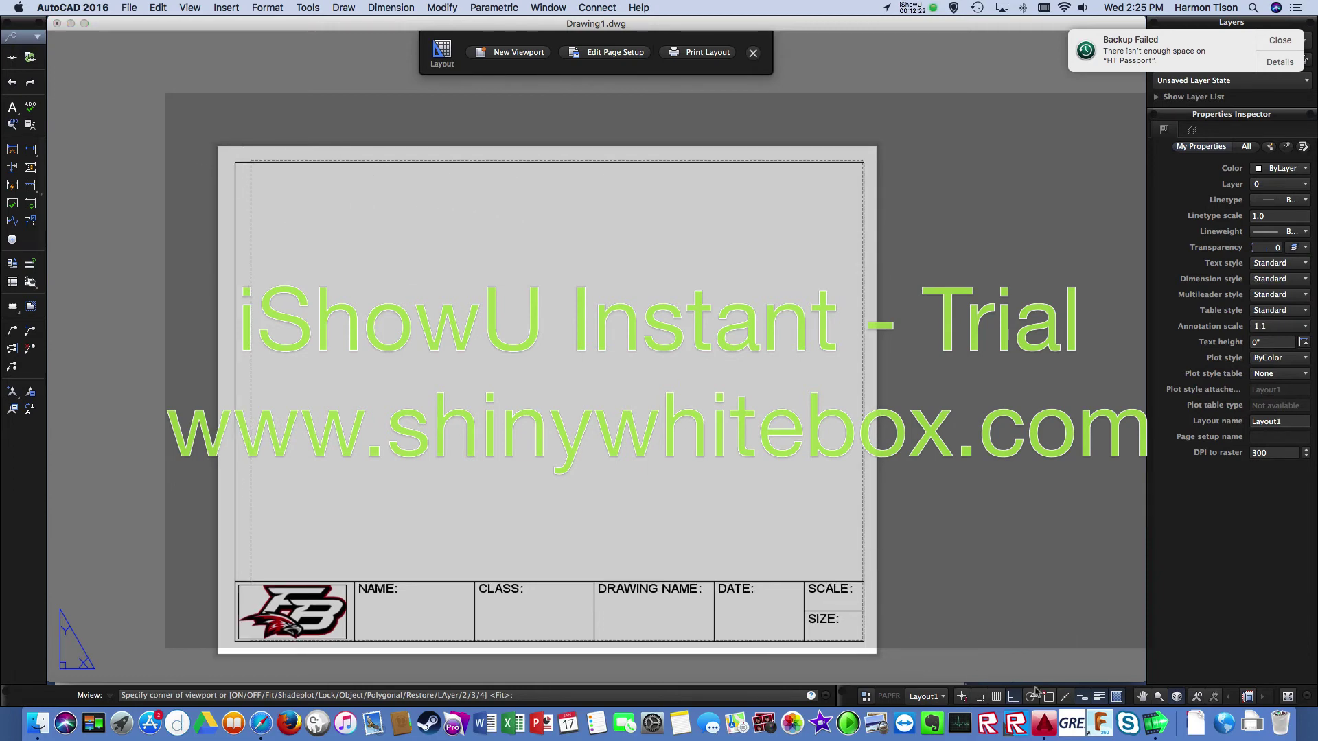
Draw a viewport from the sheet's top-left to lower-right corner and zoom the model frame to fit inside.
{"action": "left_click", "coordinate": [234, 162]}
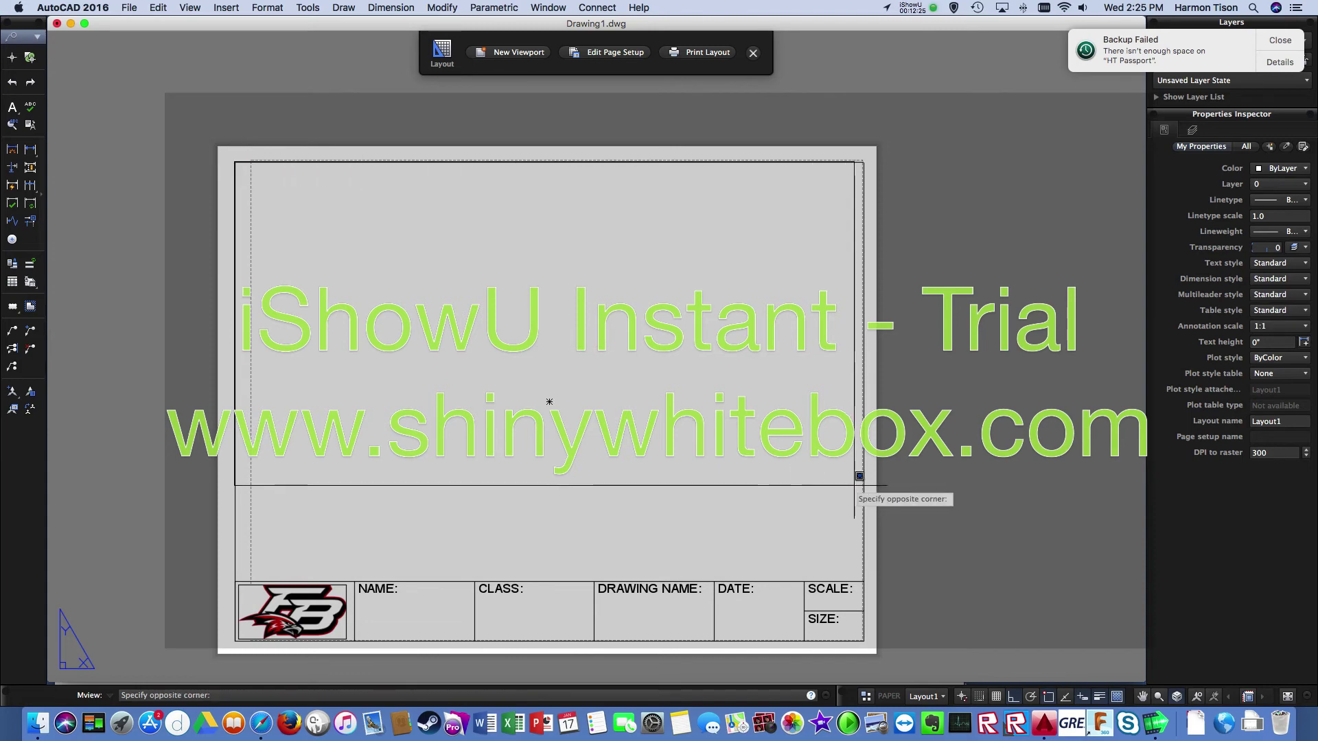
{"action": "left_click", "coordinate": [864, 583]}
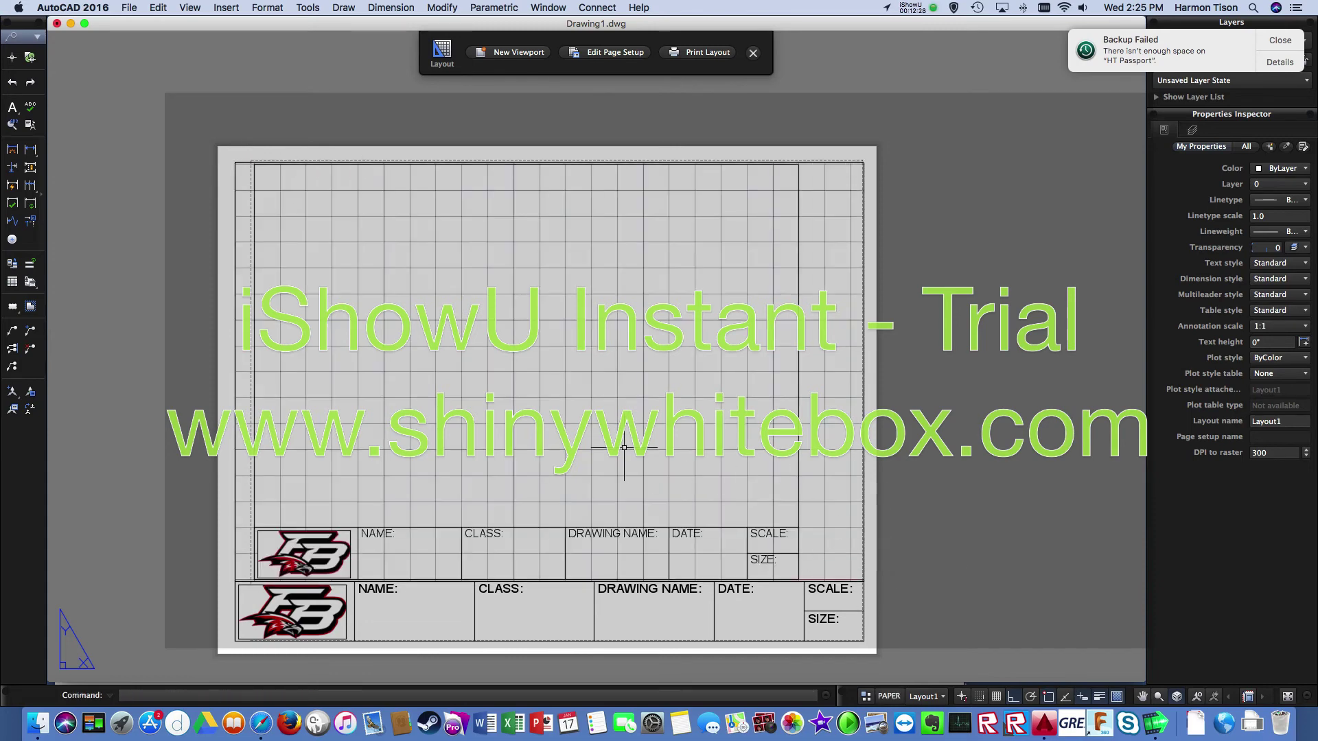
{"action": "scroll", "coordinate": [621, 453], "scroll_direction": "up", "scroll_amount": 3}
{"action": "scroll", "coordinate": [624, 447], "scroll_direction": "down", "scroll_amount": 3}
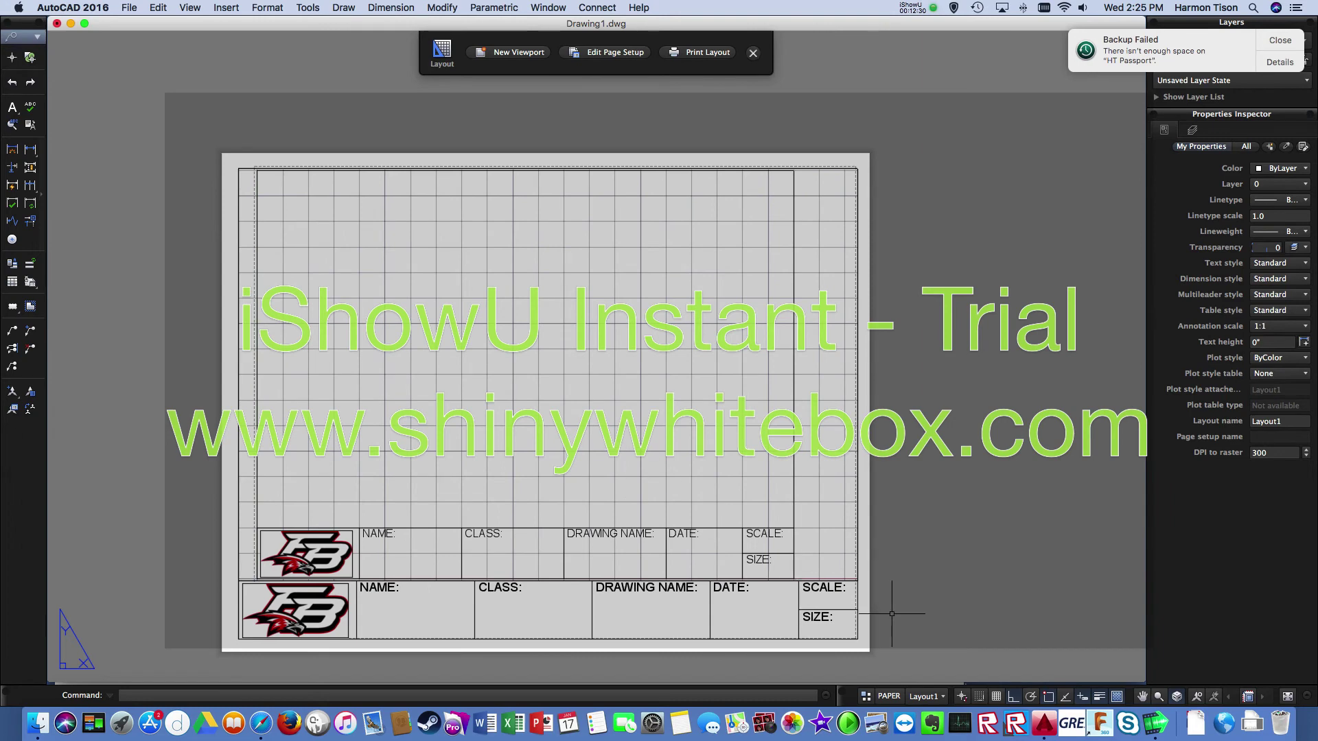
{"action": "left_click", "coordinate": [895, 698]}
{"action": "scroll", "coordinate": [714, 467], "scroll_direction": "down", "scroll_amount": 4}
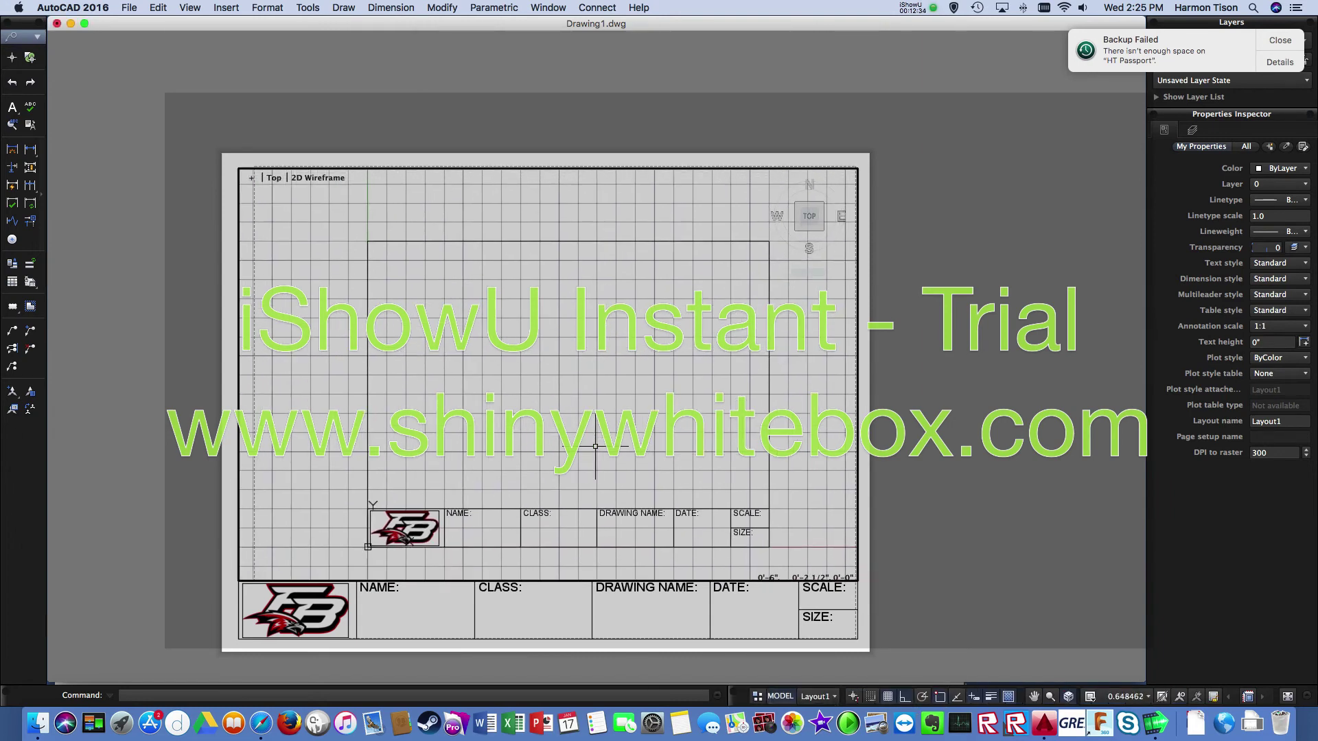
{"action": "scroll", "coordinate": [592, 419], "scroll_direction": "down", "scroll_amount": 1}
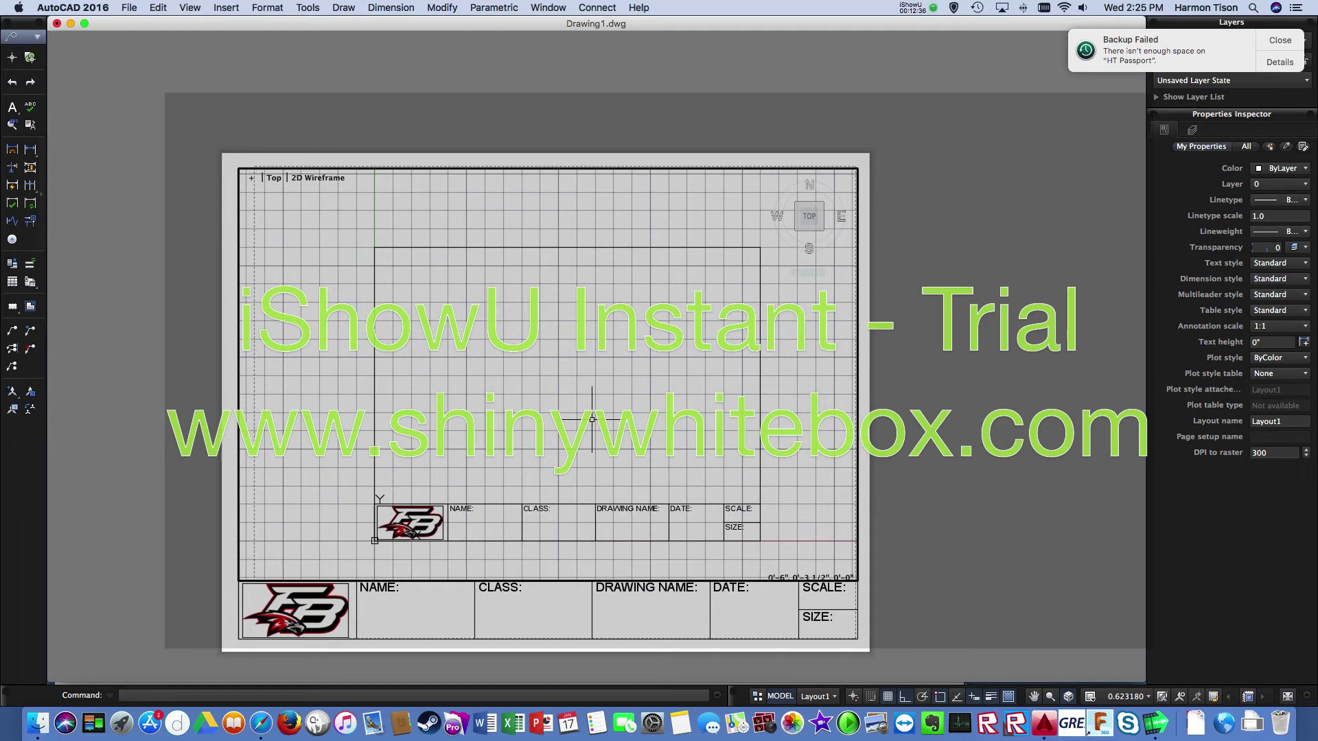
{"action": "left_click", "coordinate": [592, 418]}
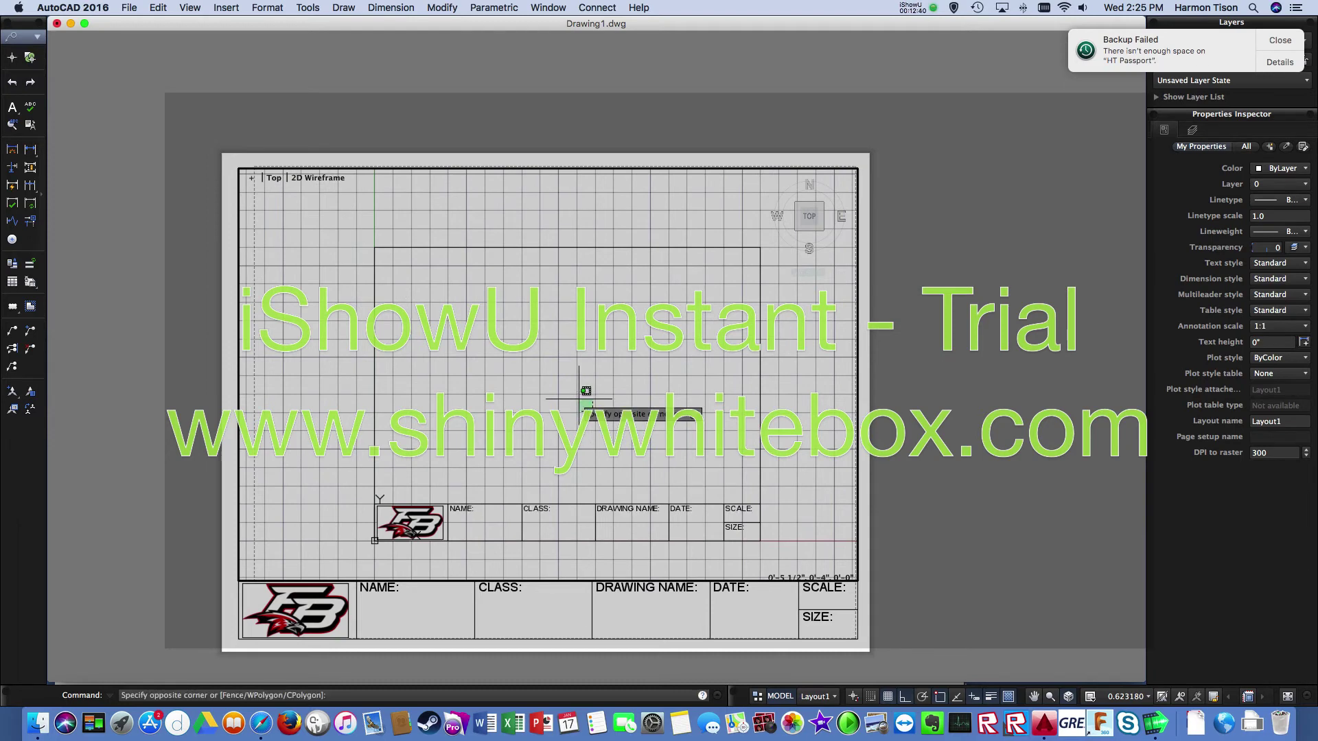
{"action": "left_click", "coordinate": [585, 392]}
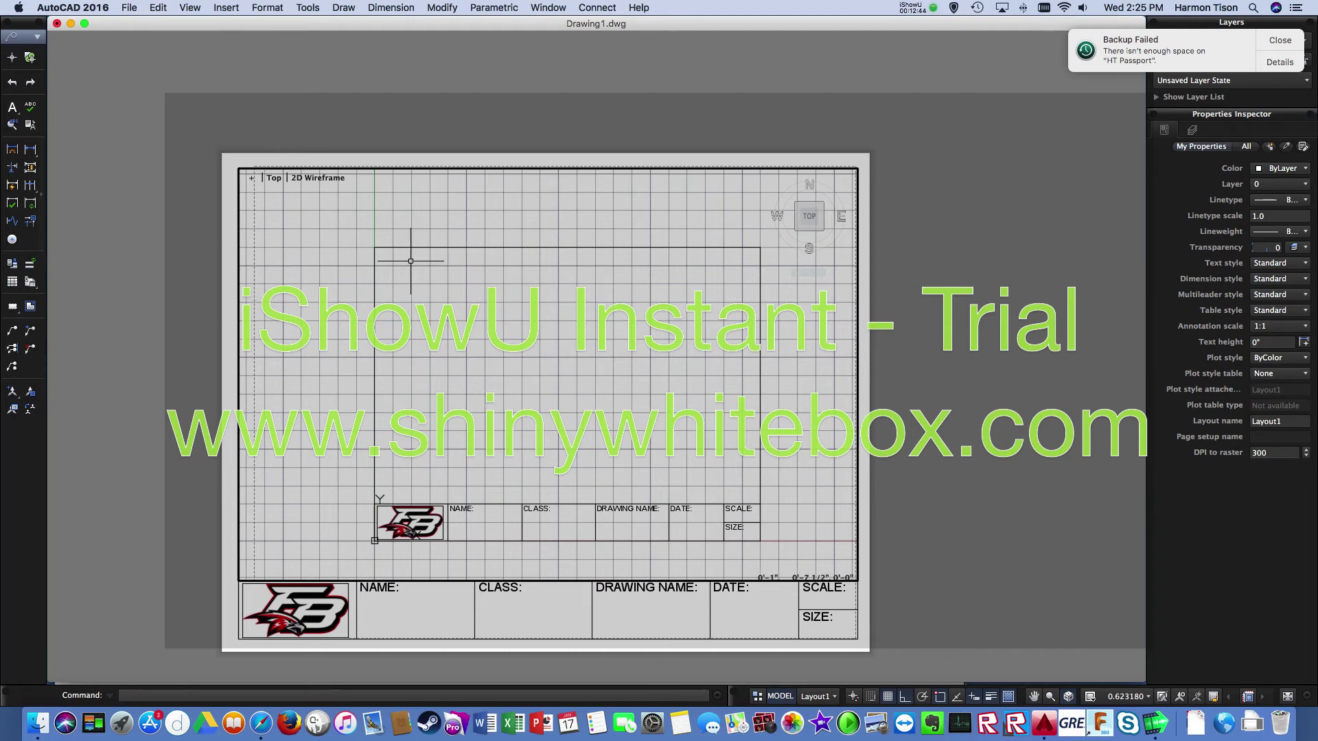
{"action": "left_click", "coordinate": [776, 696]}
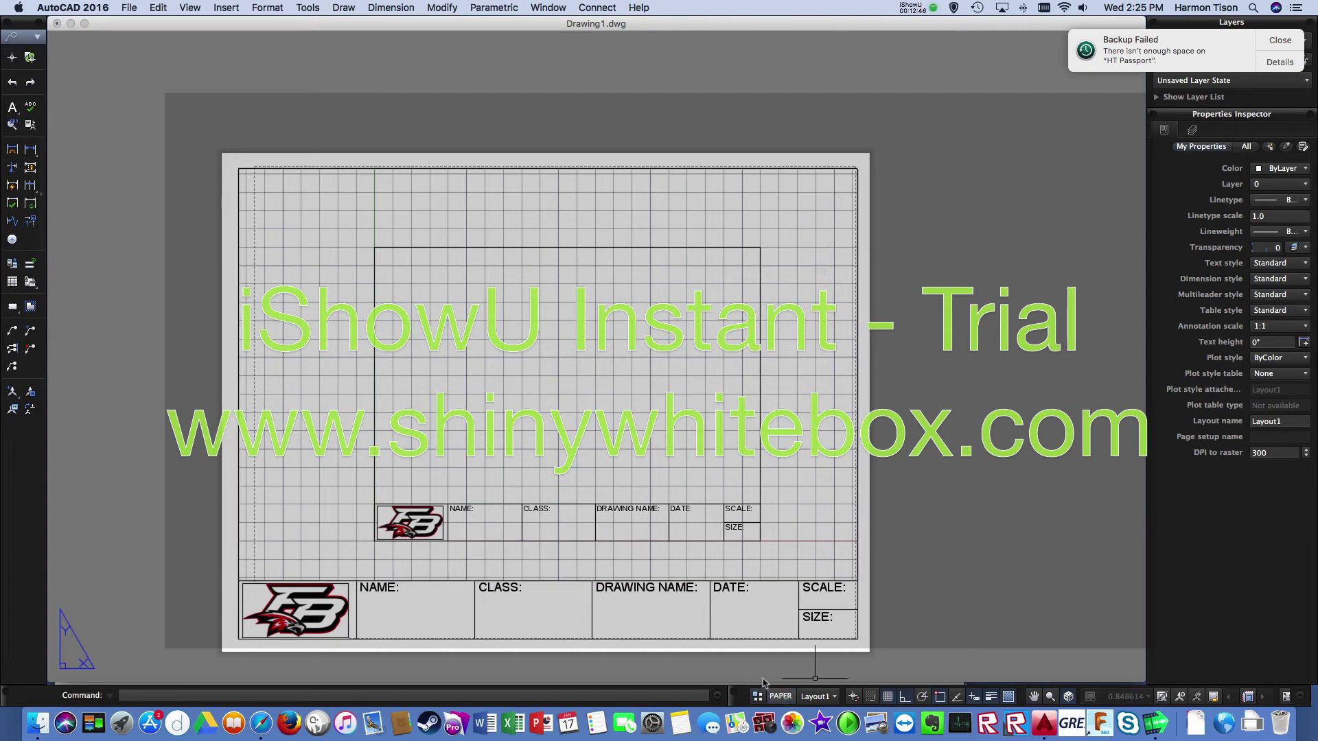
Delete all 16 title block objects from model space.
{"action": "left_click", "coordinate": [925, 696]}
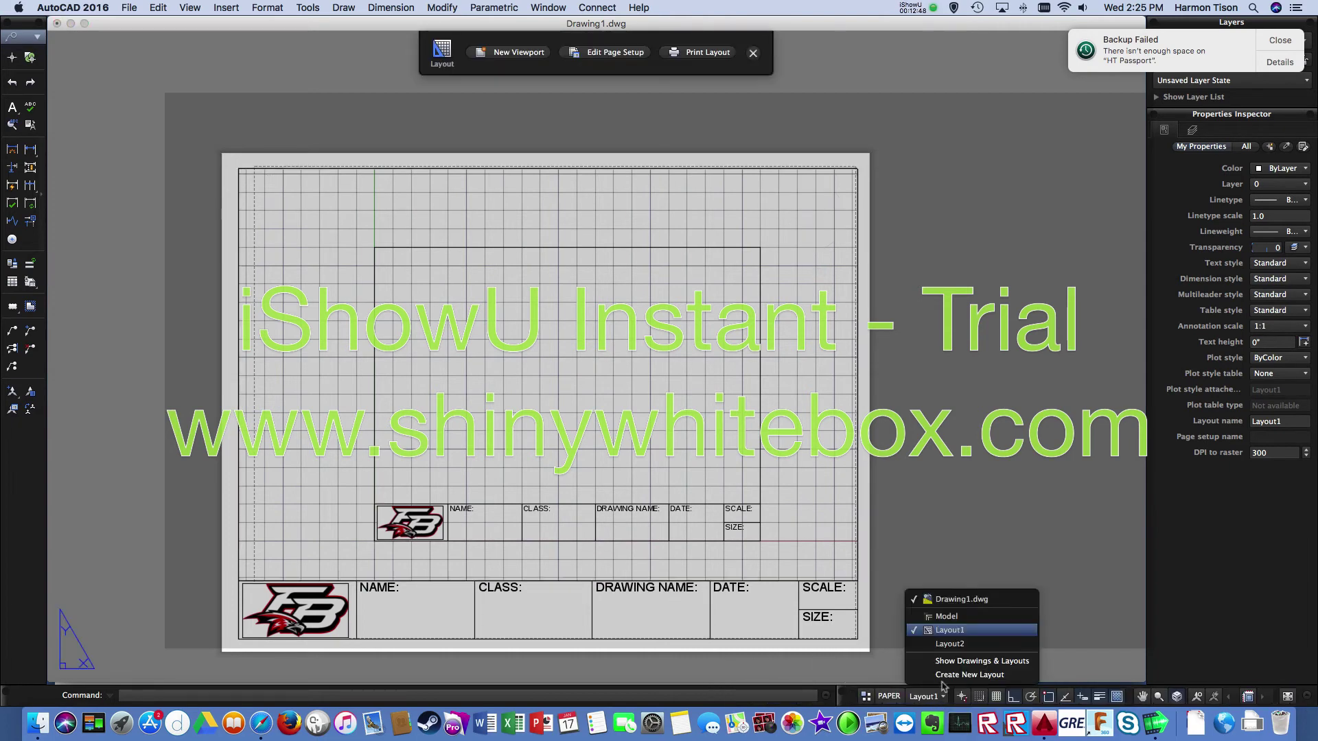
{"action": "left_click", "coordinate": [946, 616]}
{"action": "left_click", "coordinate": [186, 105]}
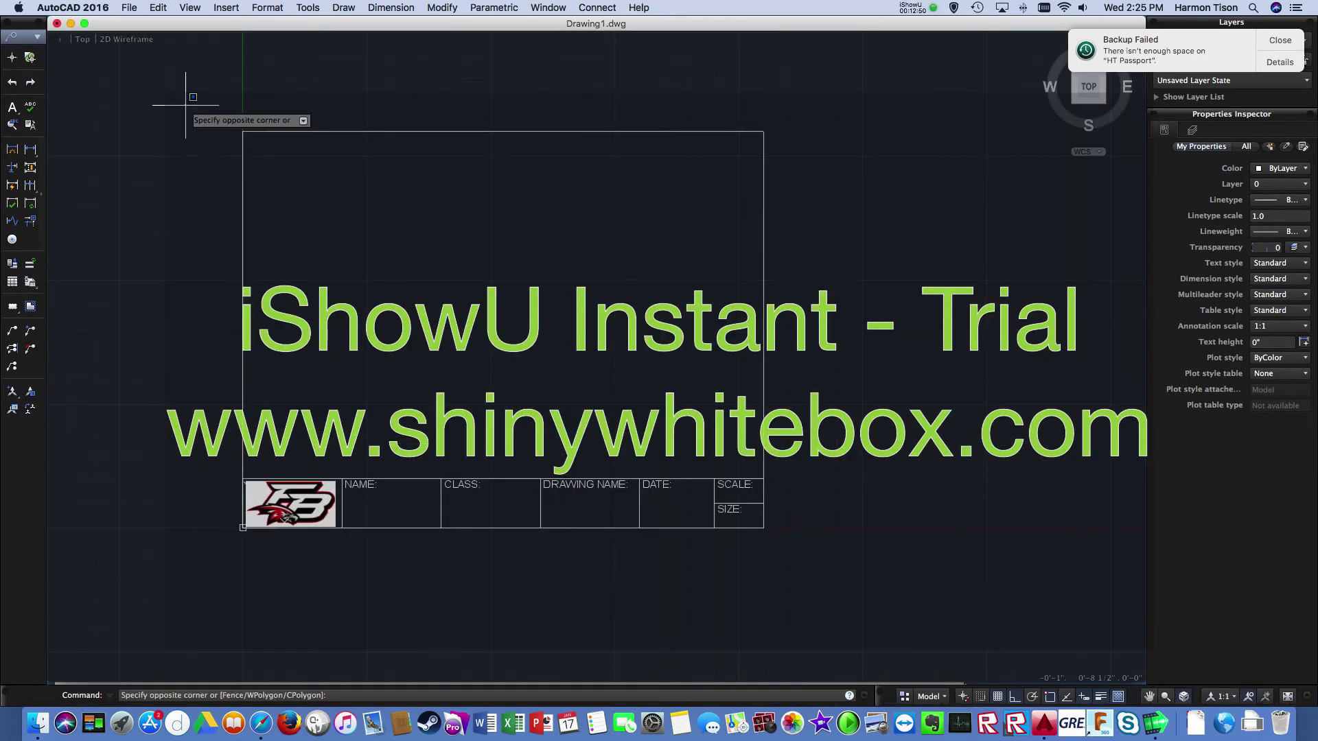
{"action": "left_click", "coordinate": [810, 539]}
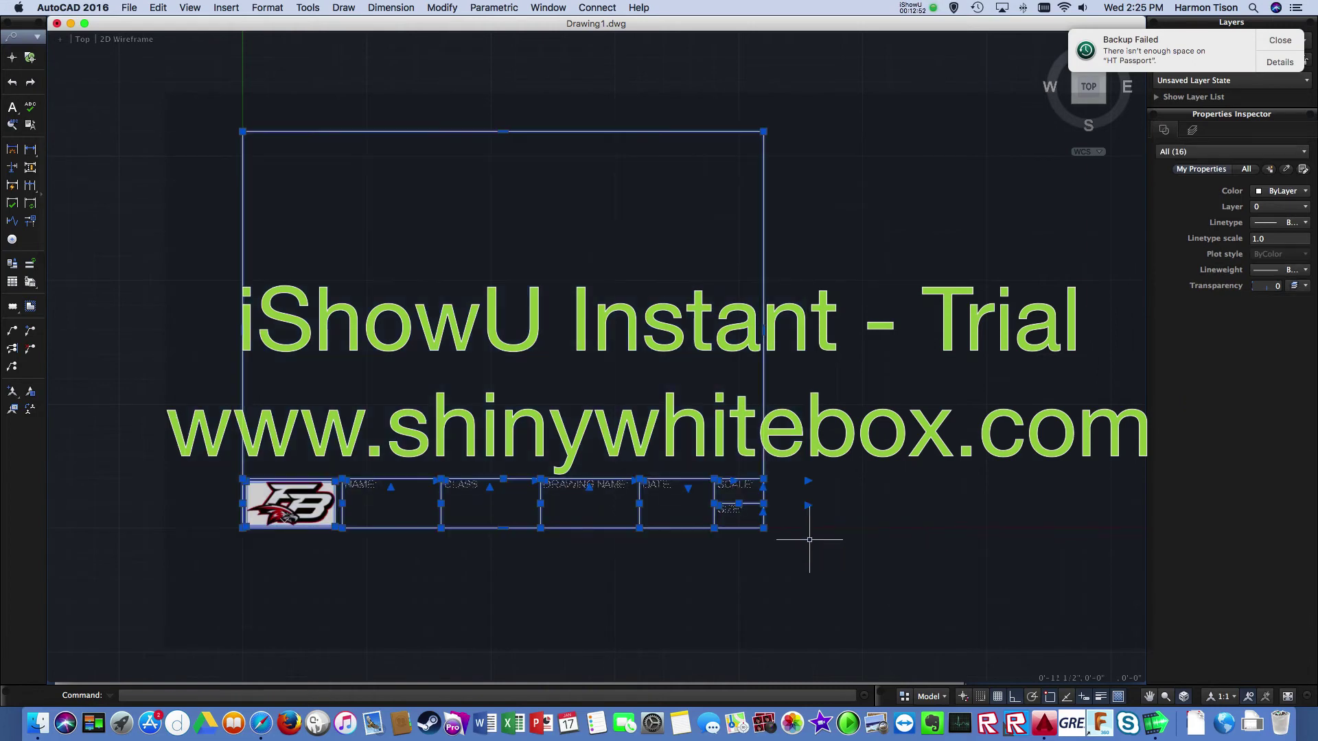
{"action": "key", "text": "Delete"}
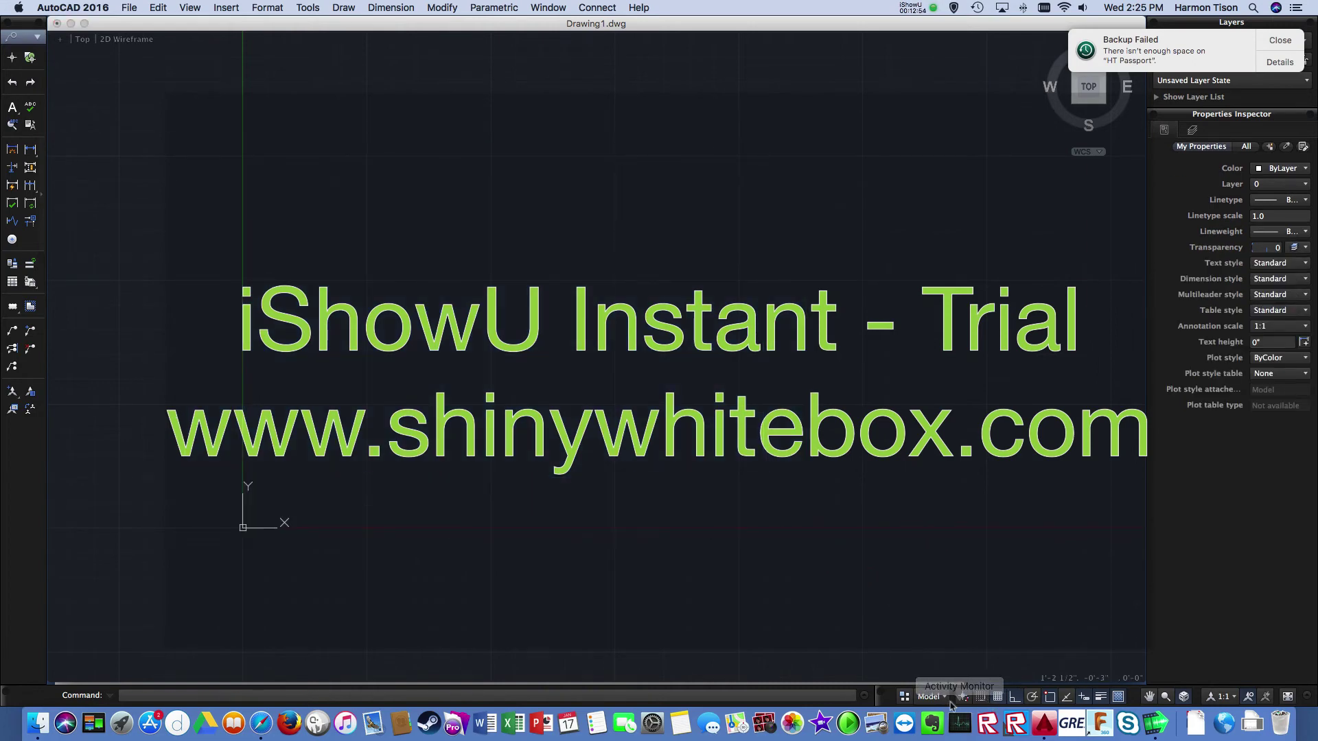
Return to the Layout1 sheet and select the eagle logo image.
{"action": "left_click", "coordinate": [942, 696]}
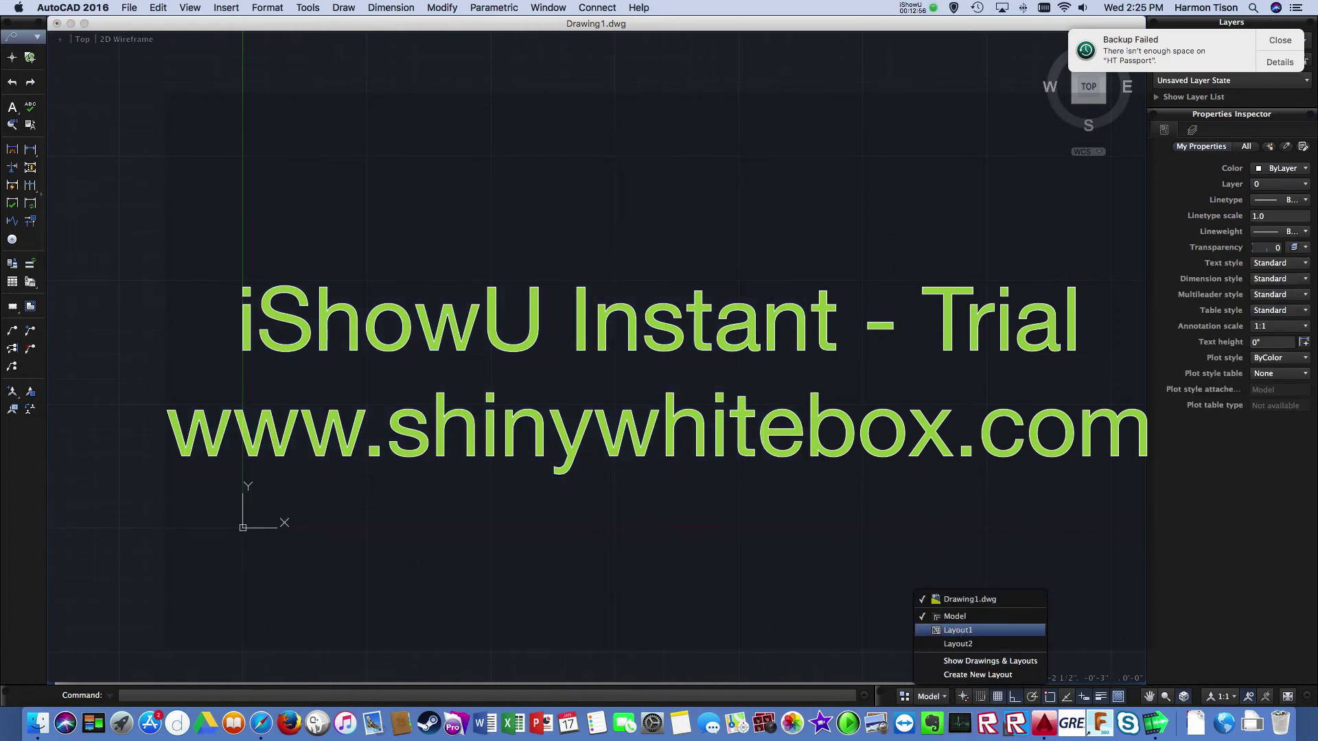
{"action": "left_click", "coordinate": [958, 630]}
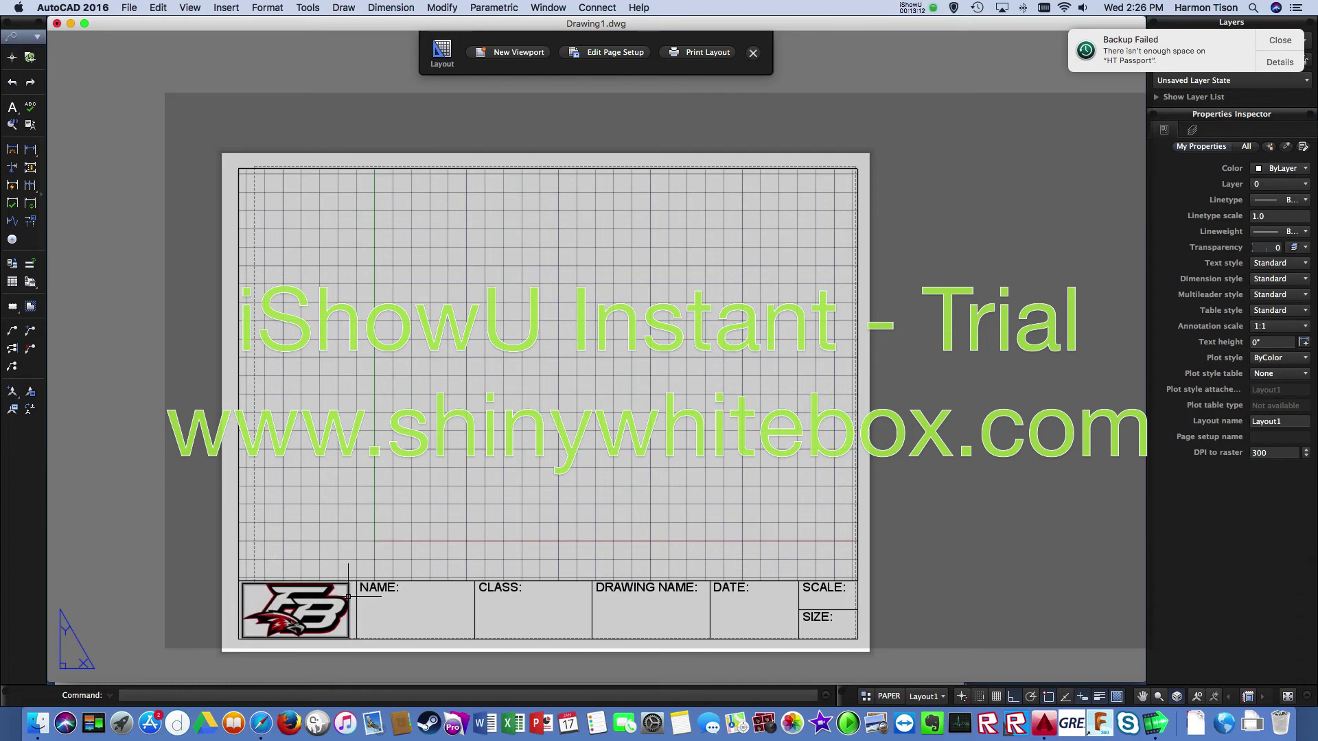
{"action": "left_click", "coordinate": [348, 596]}
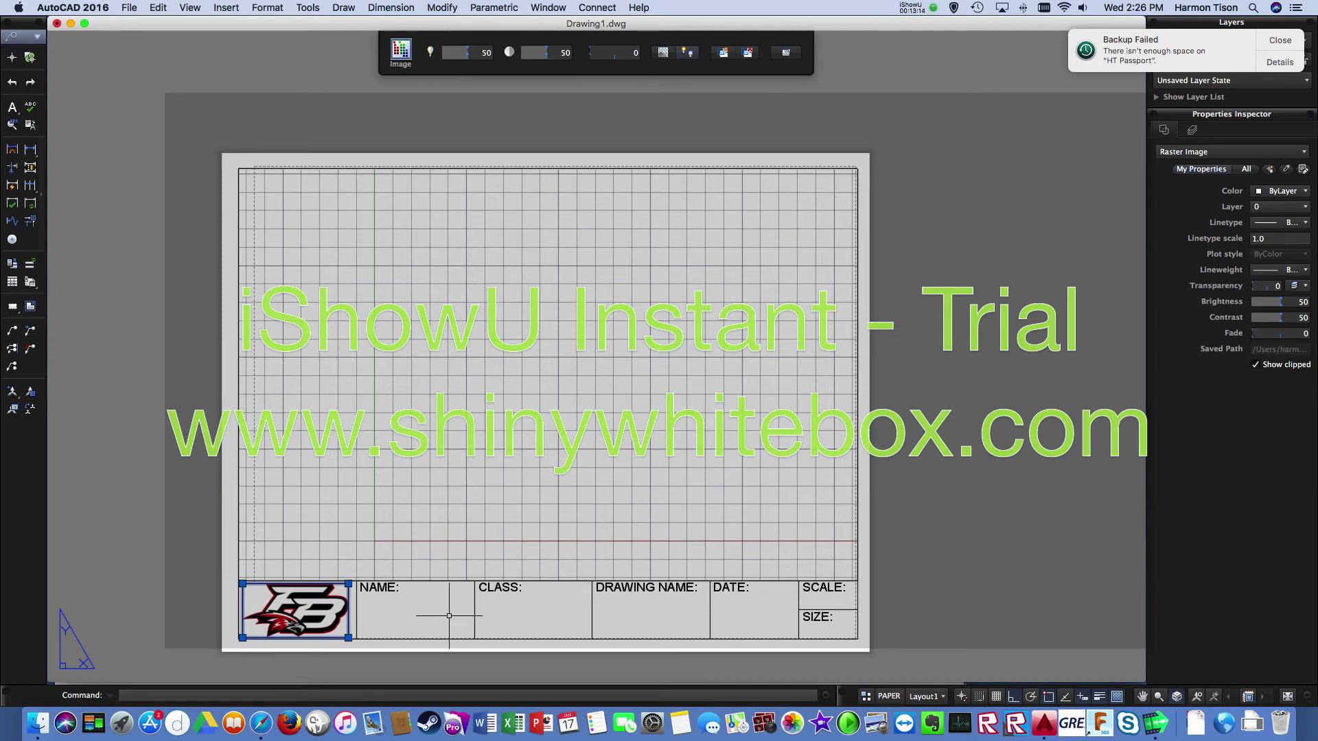
Set IMAGEFRAME to 0 so the eagle logo shows without a border.
{"action": "type", "text": "IM"}
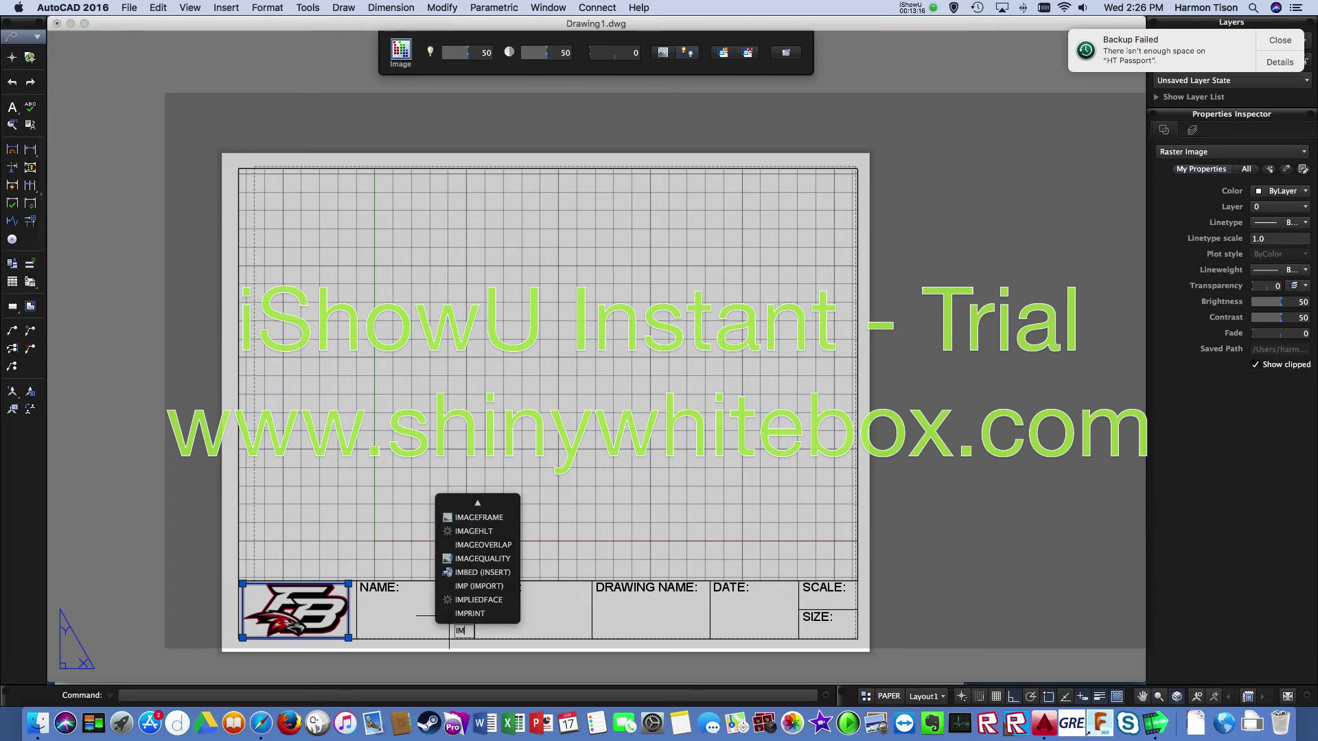
{"action": "left_click", "coordinate": [466, 519]}
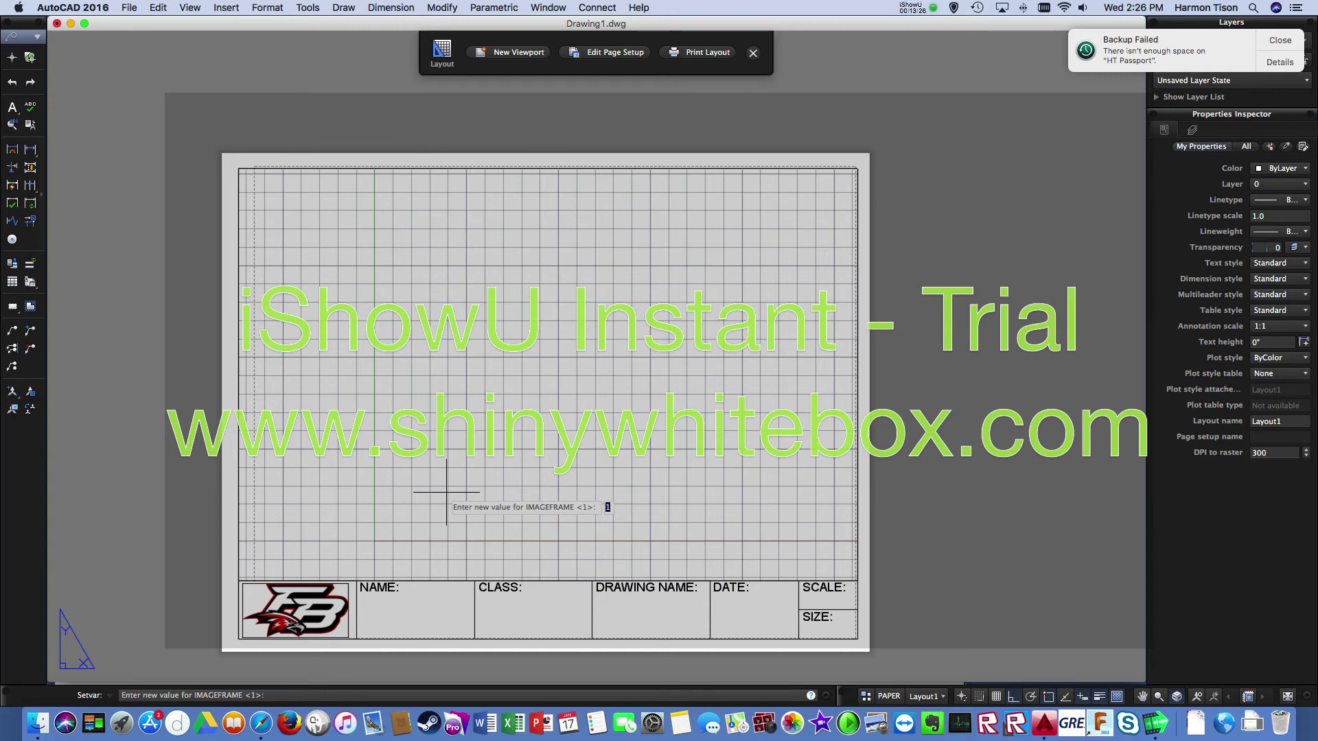
{"action": "type", "text": "0"}
{"action": "key", "text": "Return"}
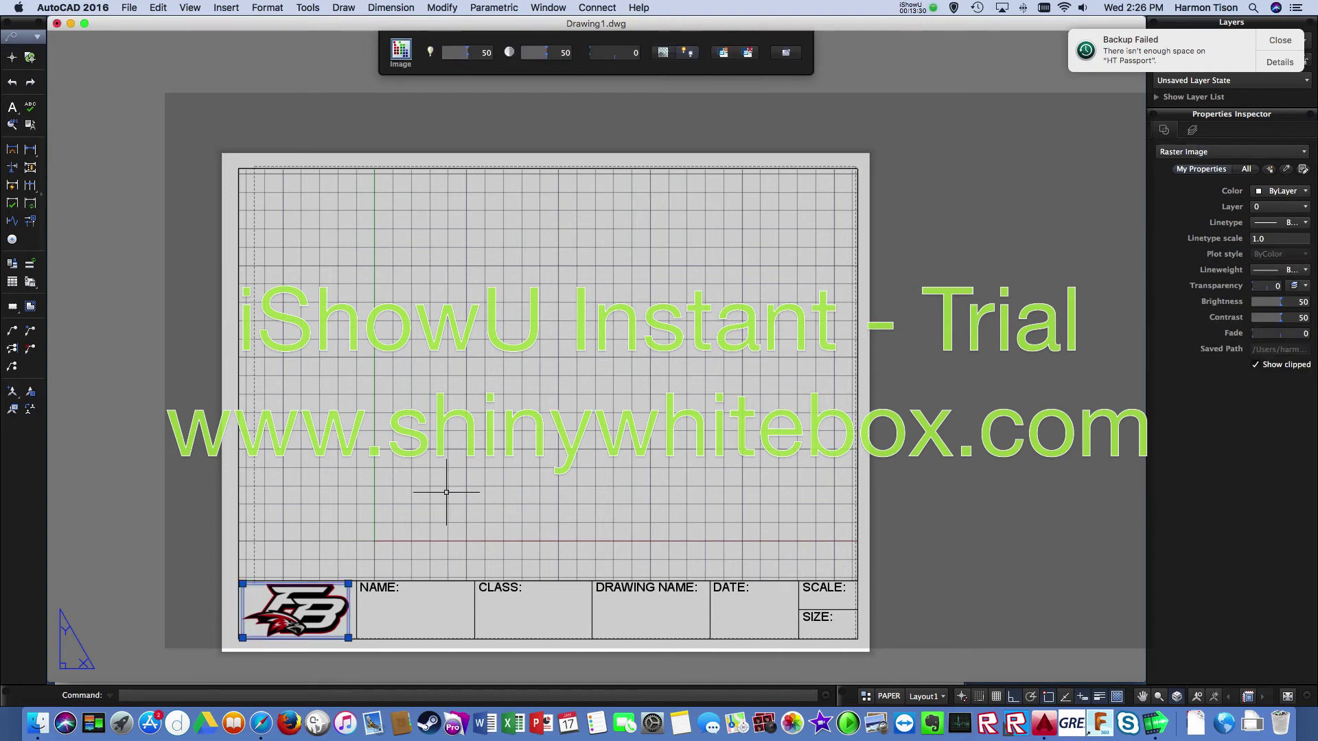
{"action": "key", "text": "Escape"}
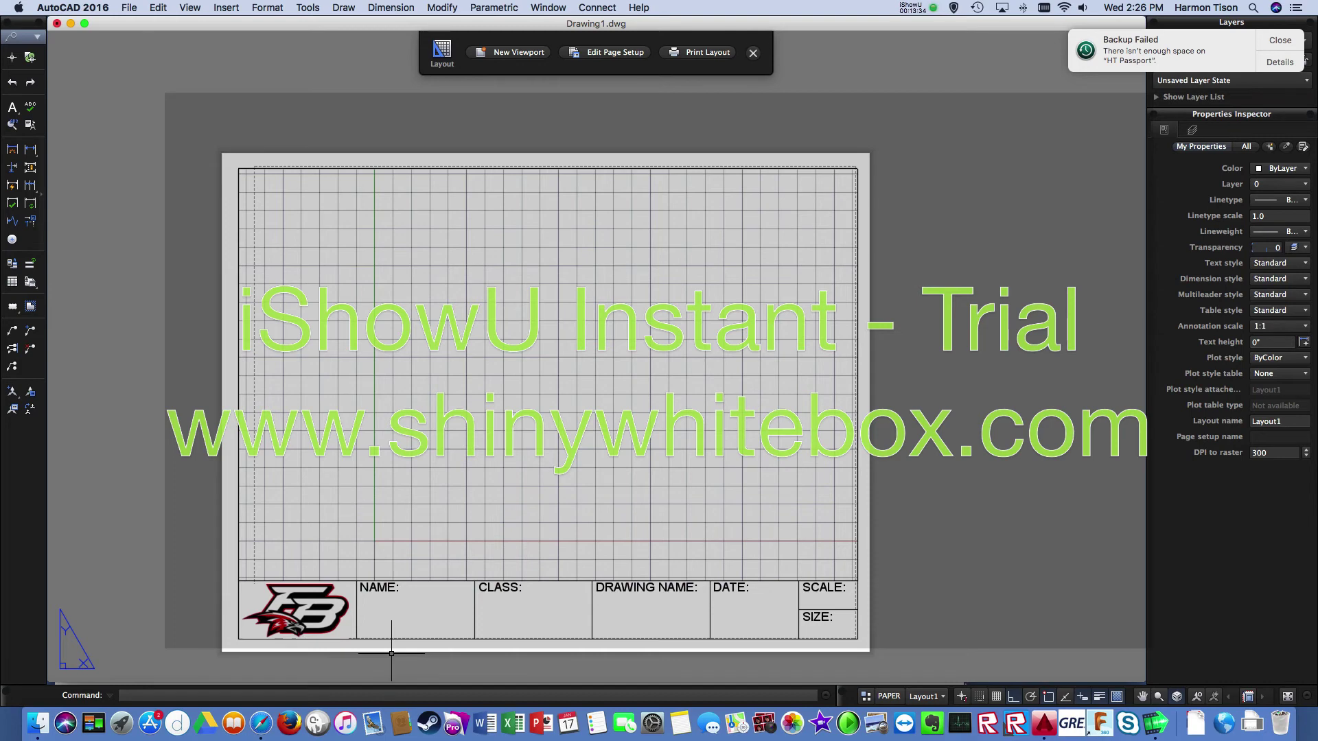
Set Layout1's page setup What to Print to Display and apply it.
{"action": "left_click", "coordinate": [607, 55]}
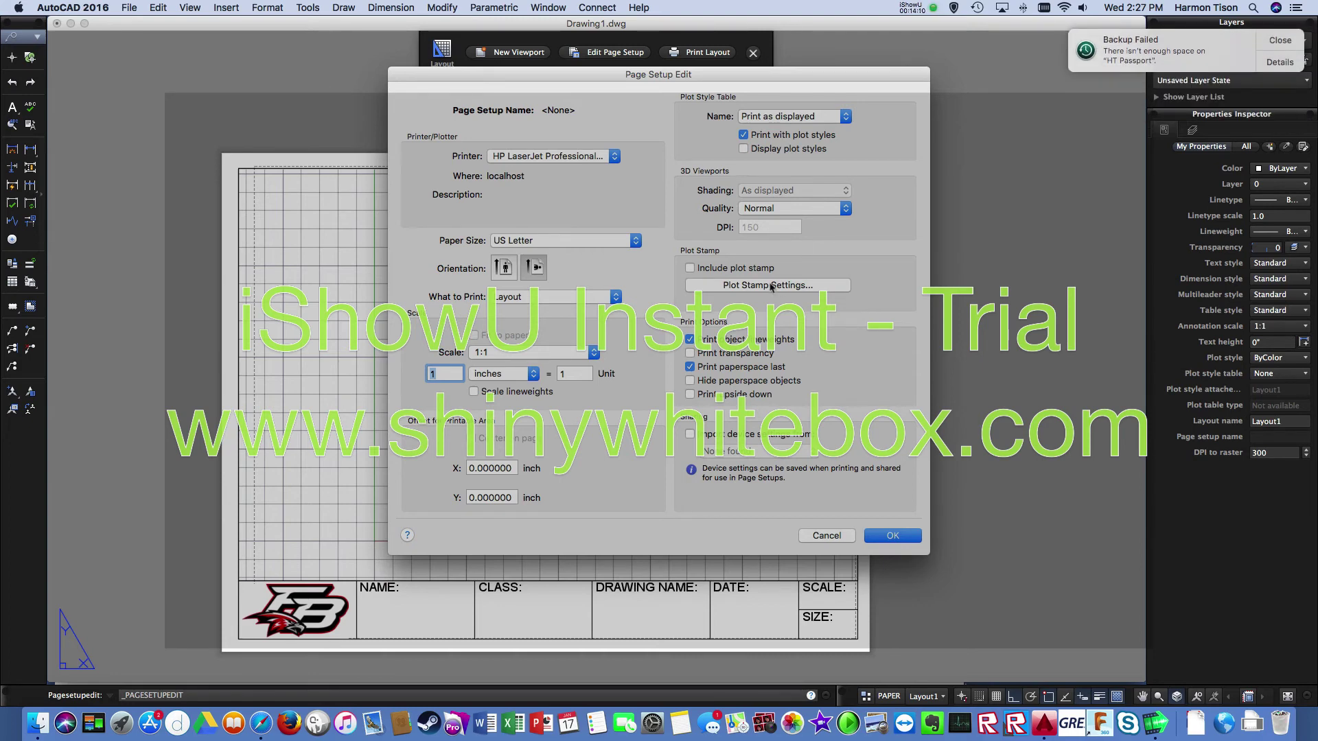
{"action": "left_click", "coordinate": [613, 299]}
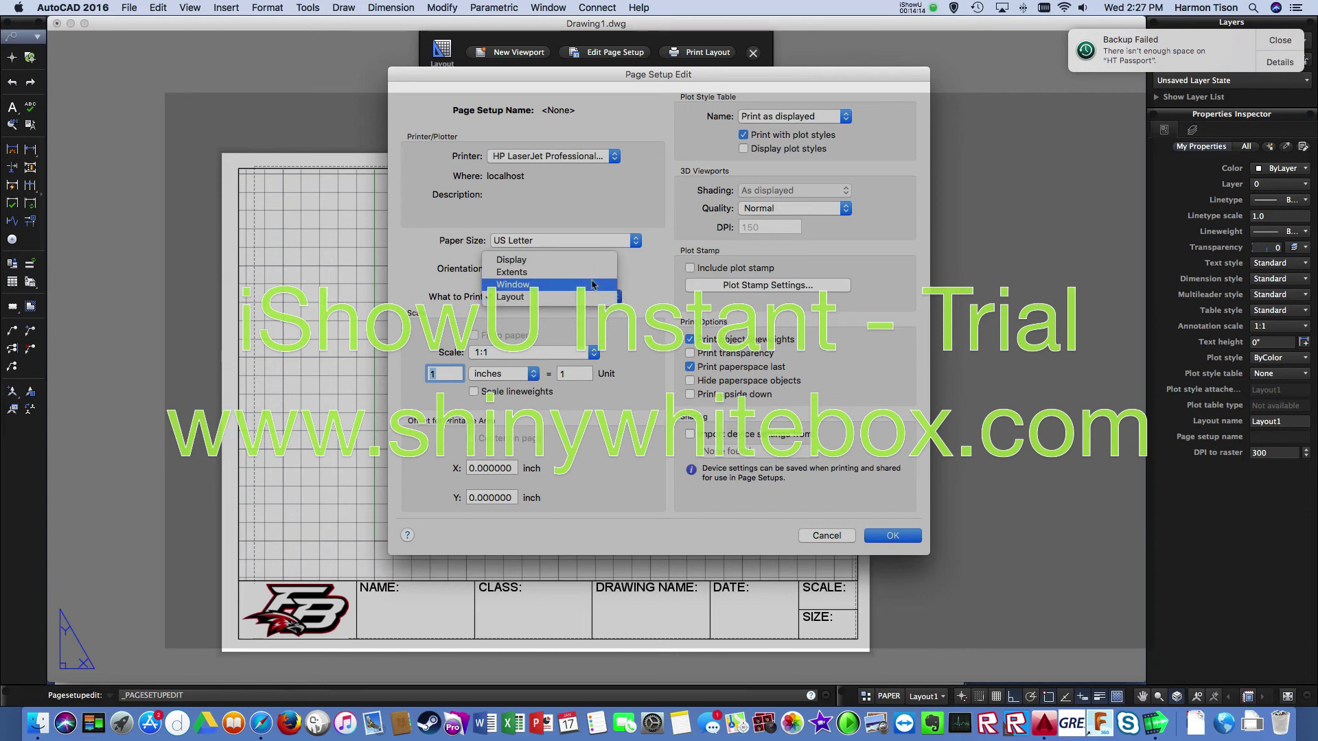
{"action": "left_click", "coordinate": [593, 284]}
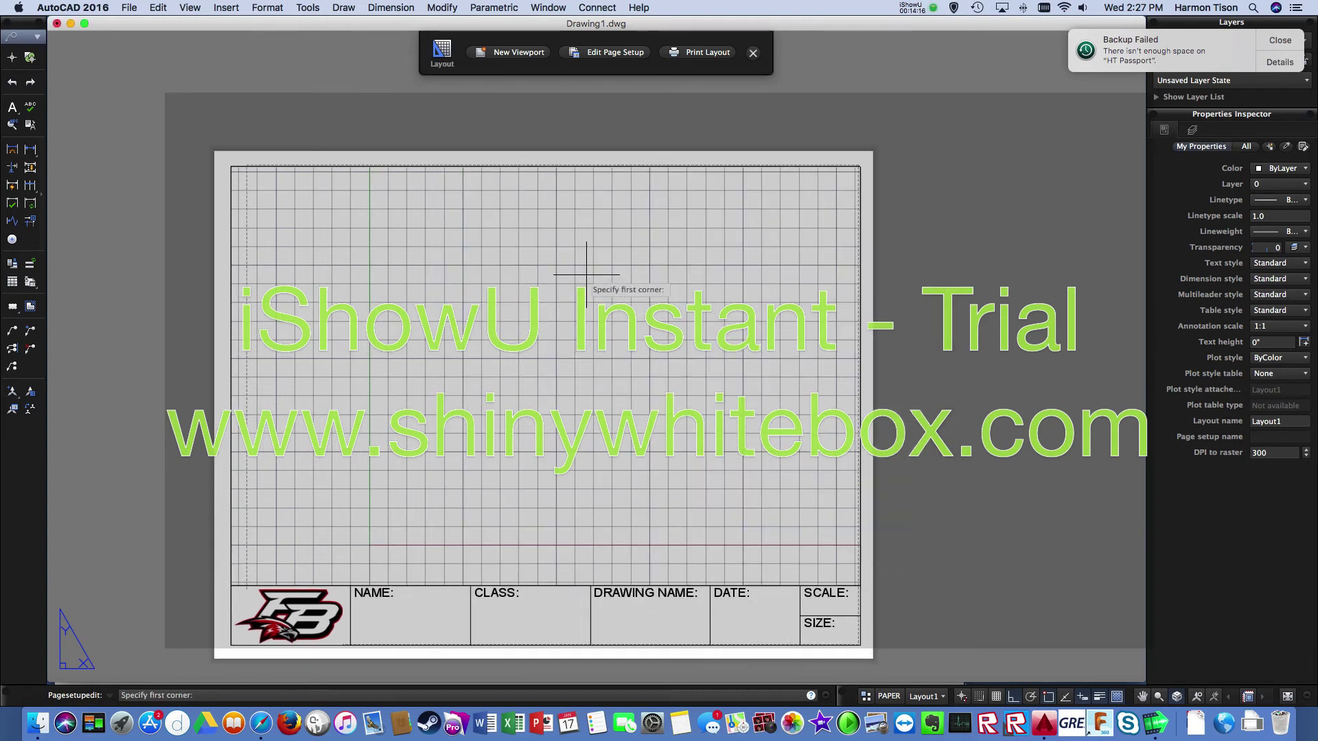
{"action": "left_click", "coordinate": [609, 57]}
{"action": "left_click", "coordinate": [589, 301]}
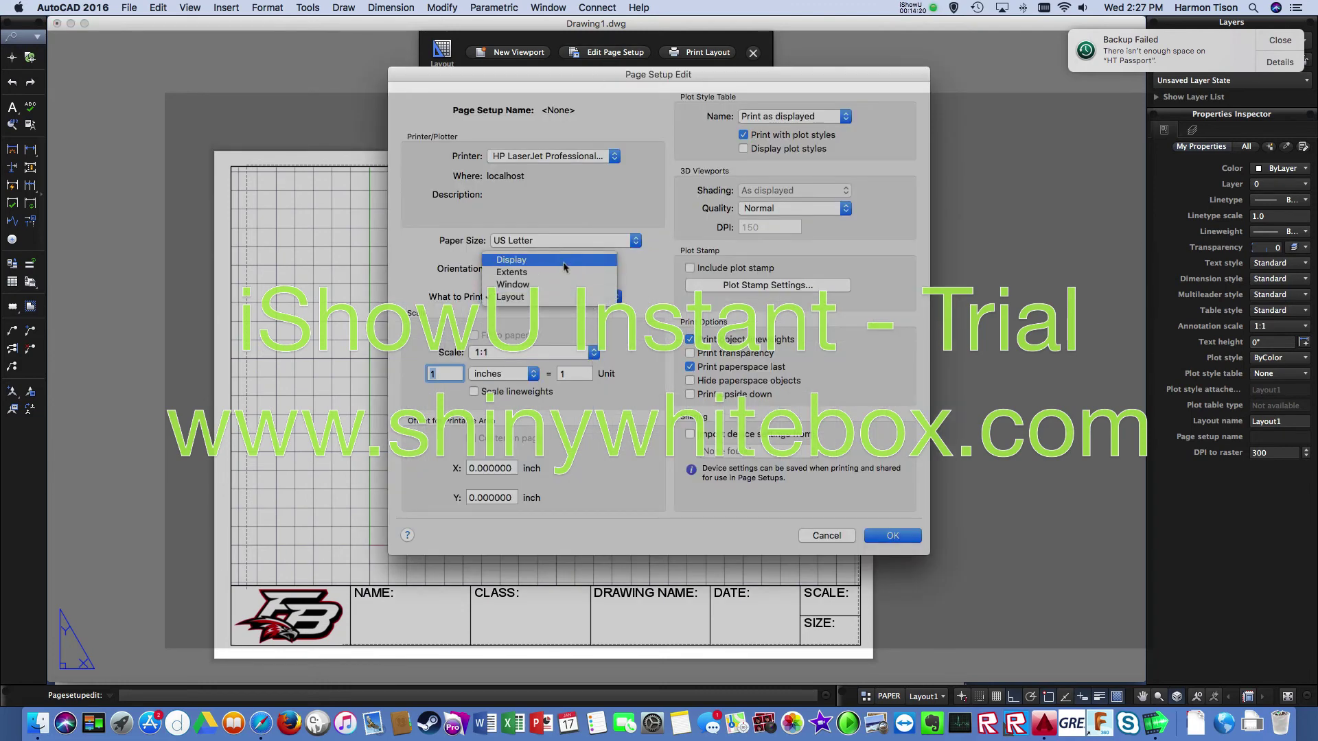
{"action": "left_click", "coordinate": [572, 261]}
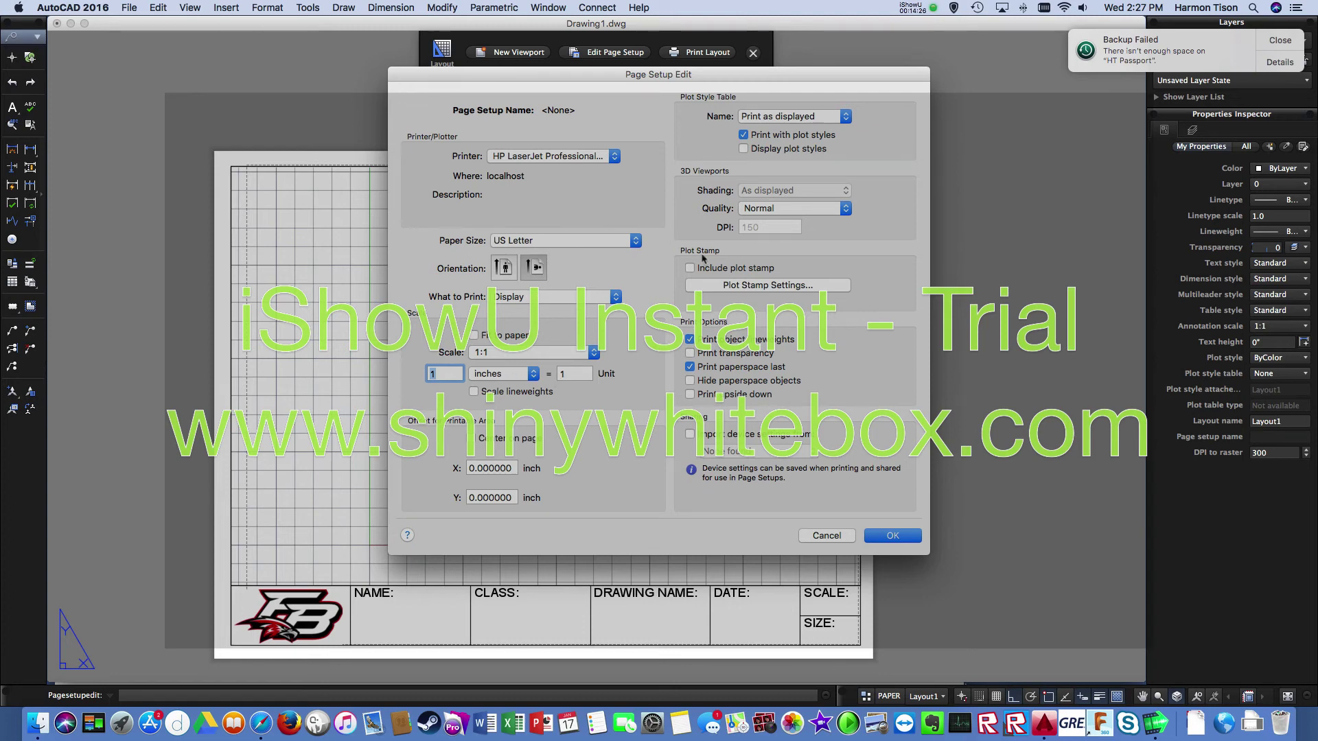
{"action": "left_click", "coordinate": [892, 536]}
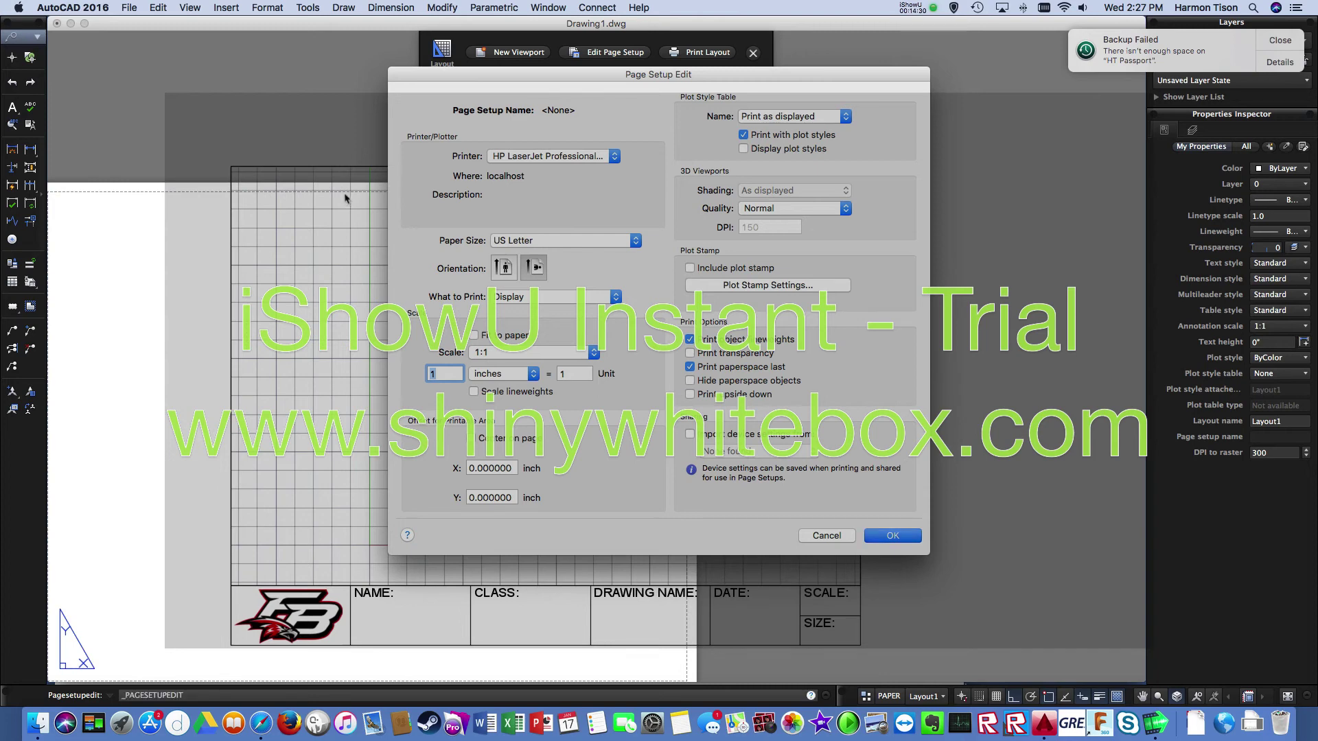
Try the Window print area in the page setup, then cancel without changes.
{"action": "left_click", "coordinate": [527, 298]}
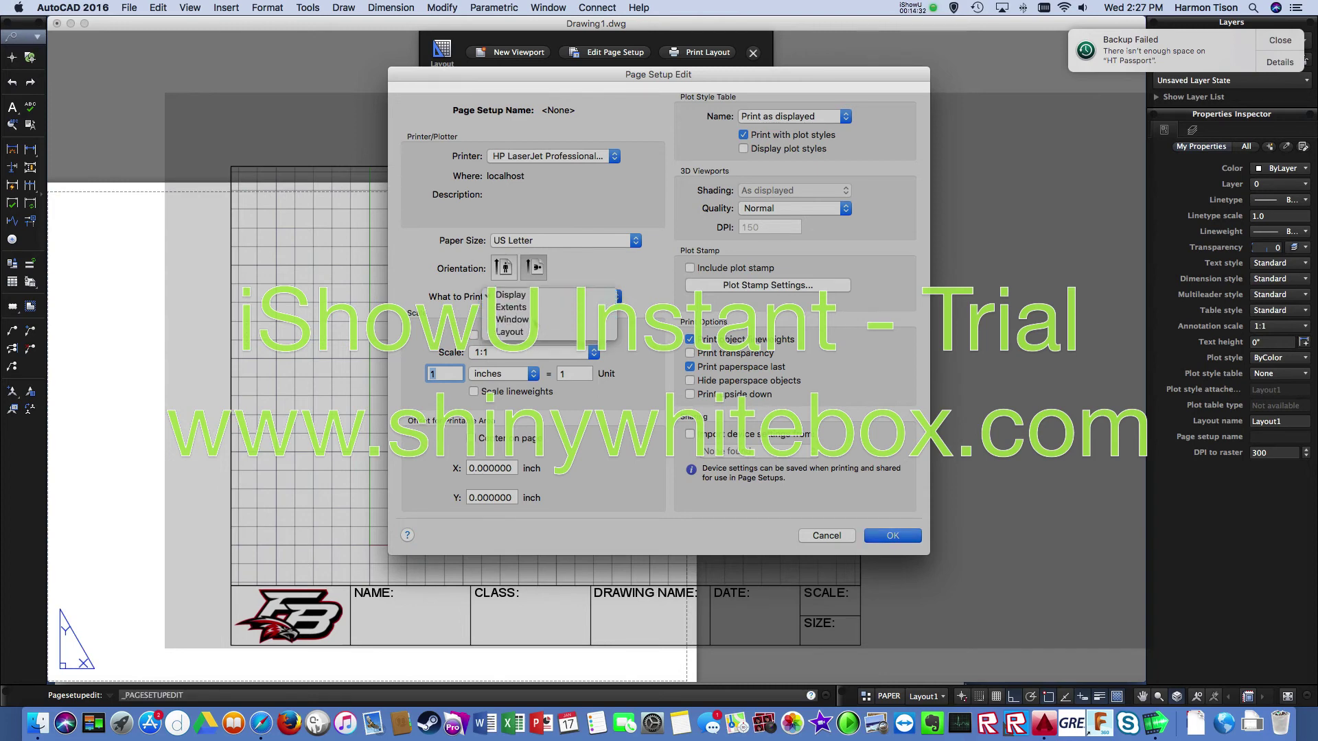
{"action": "left_click", "coordinate": [512, 338]}
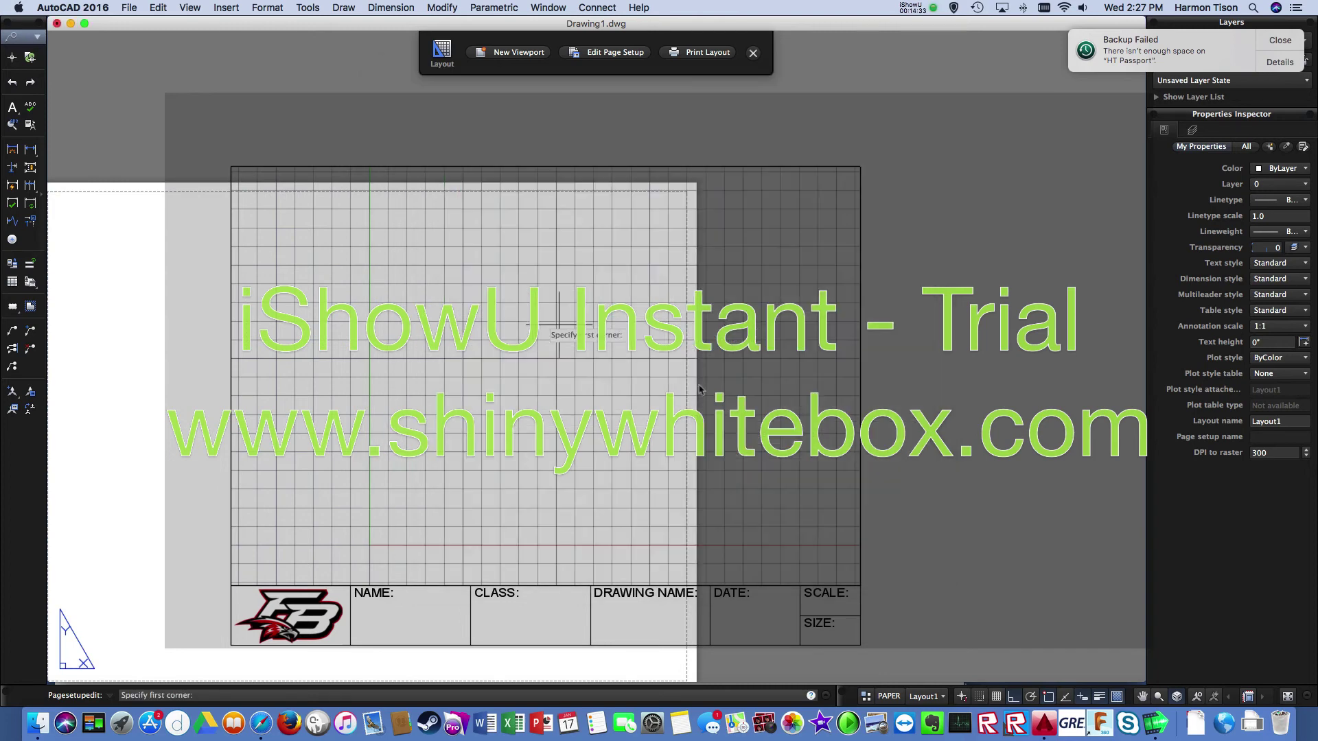
{"action": "left_click", "coordinate": [602, 55]}
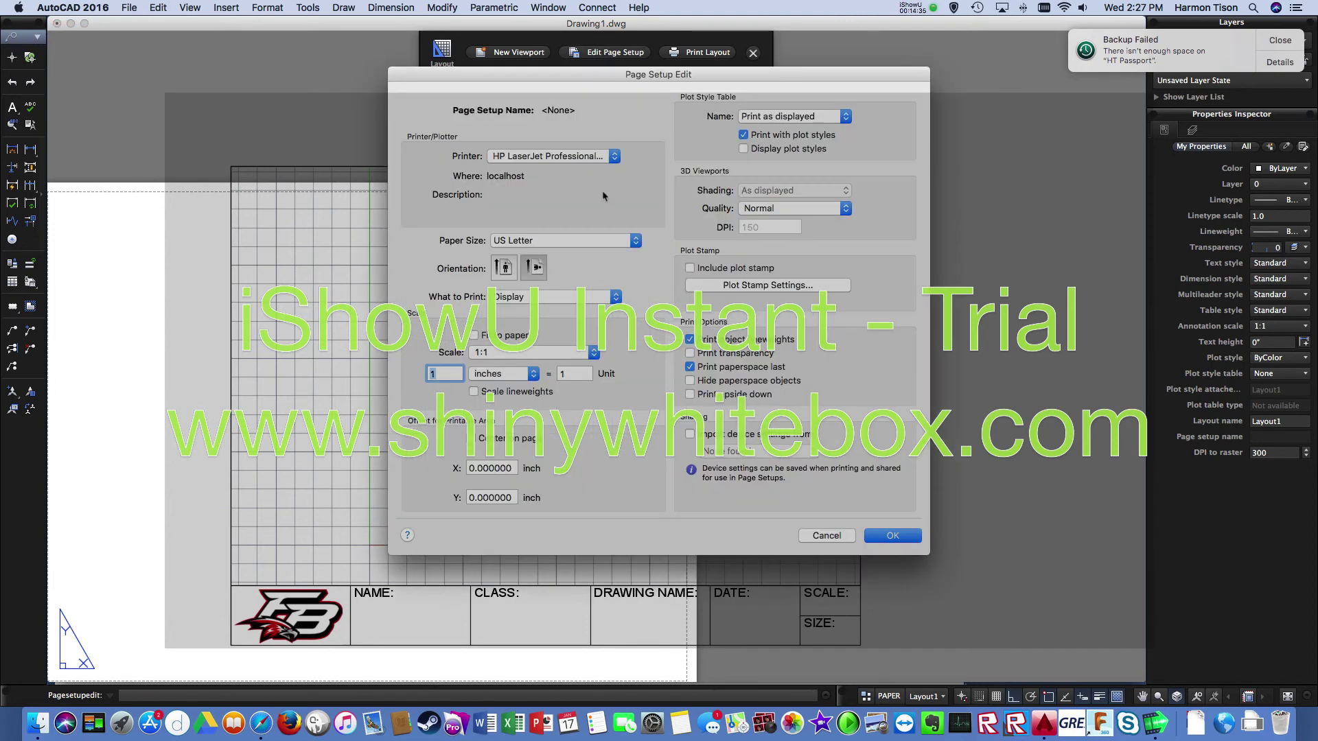
{"action": "left_click", "coordinate": [826, 535]}
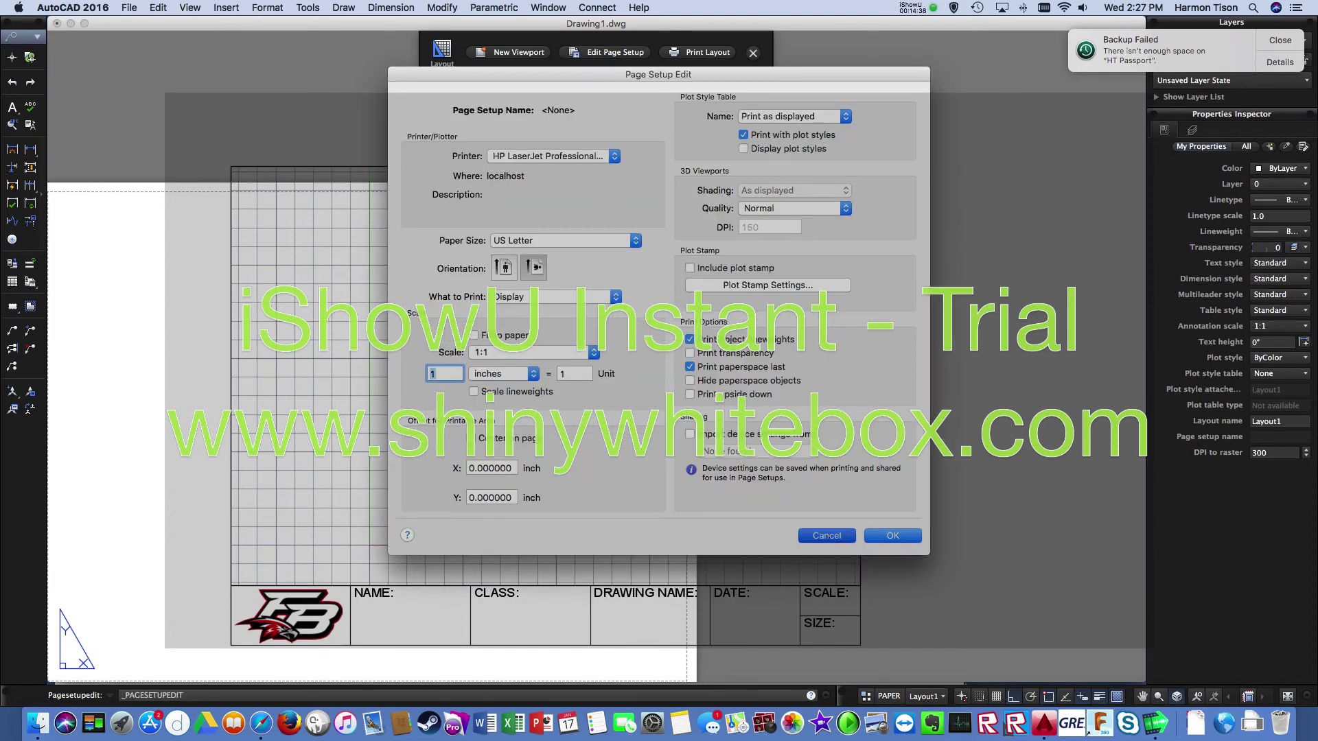
{"action": "scroll", "coordinate": [819, 520], "scroll_direction": "up", "scroll_amount": 1}
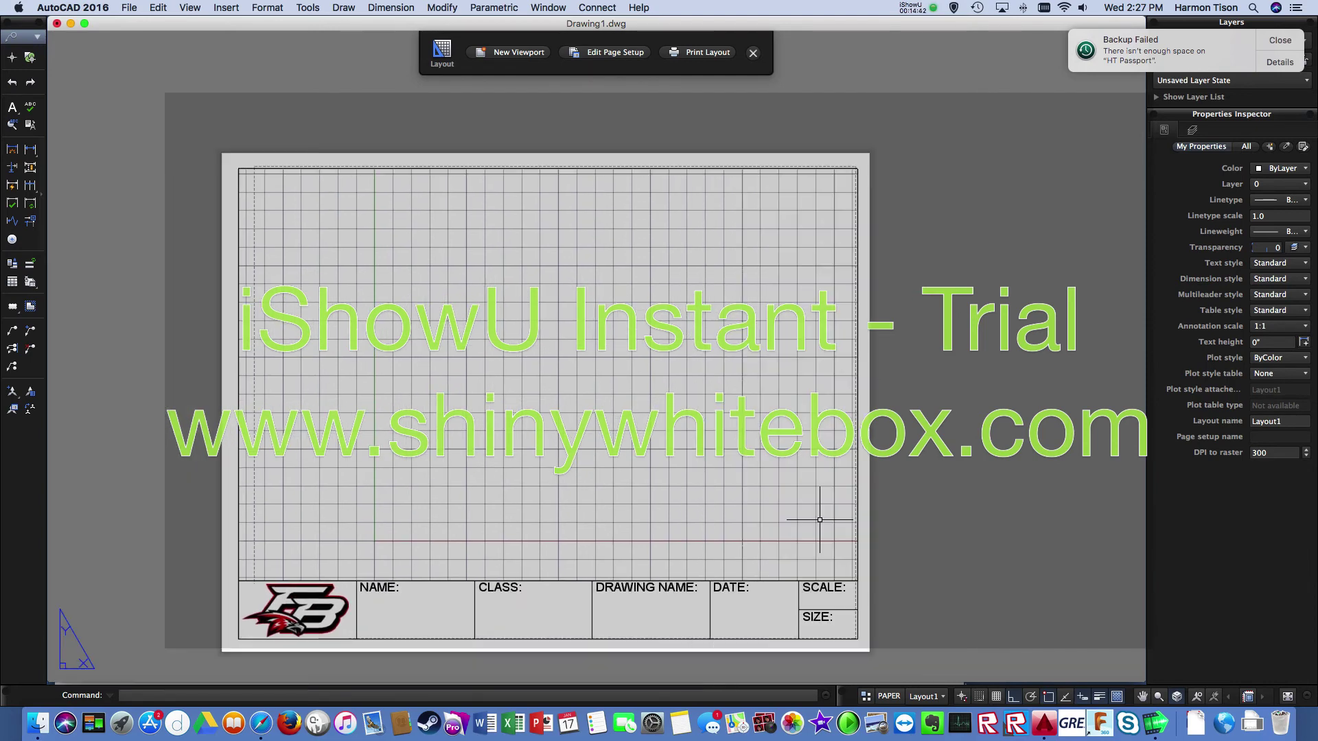
{"action": "left_click", "coordinate": [384, 166]}
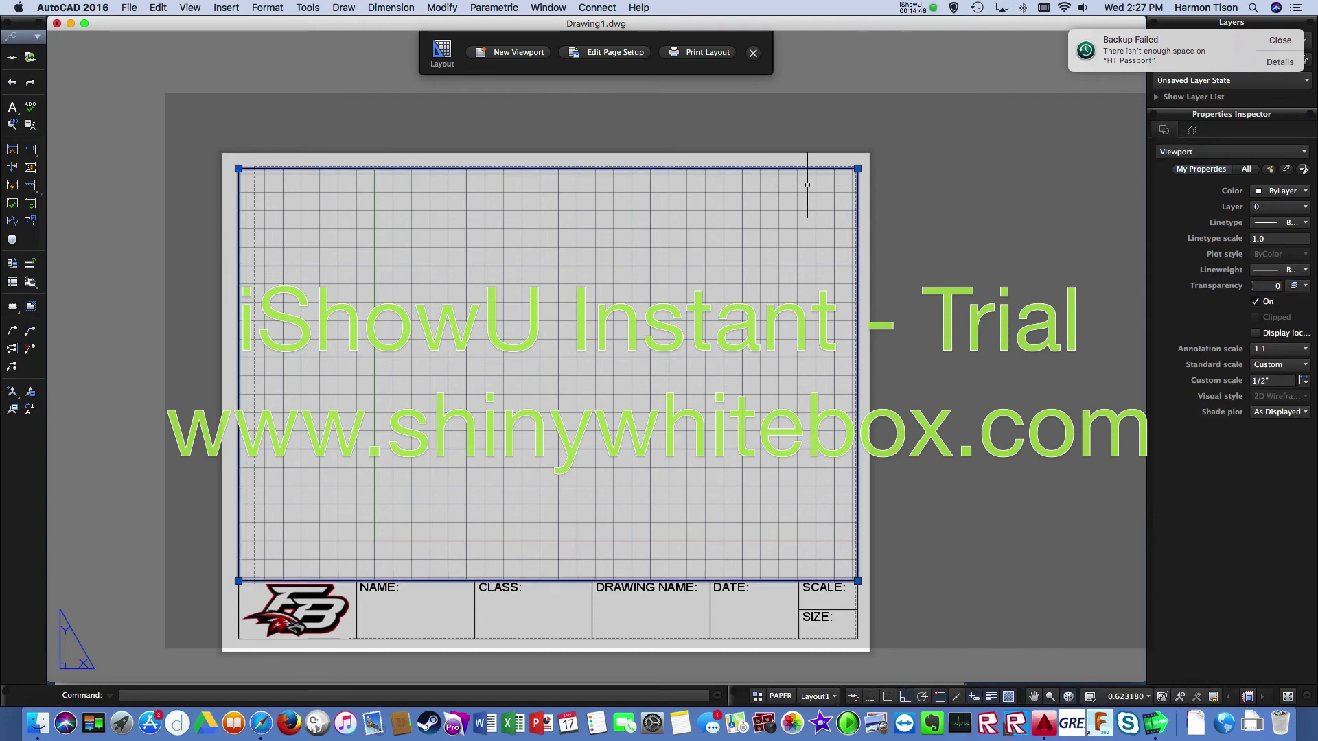
{"action": "key", "text": "Escape"}
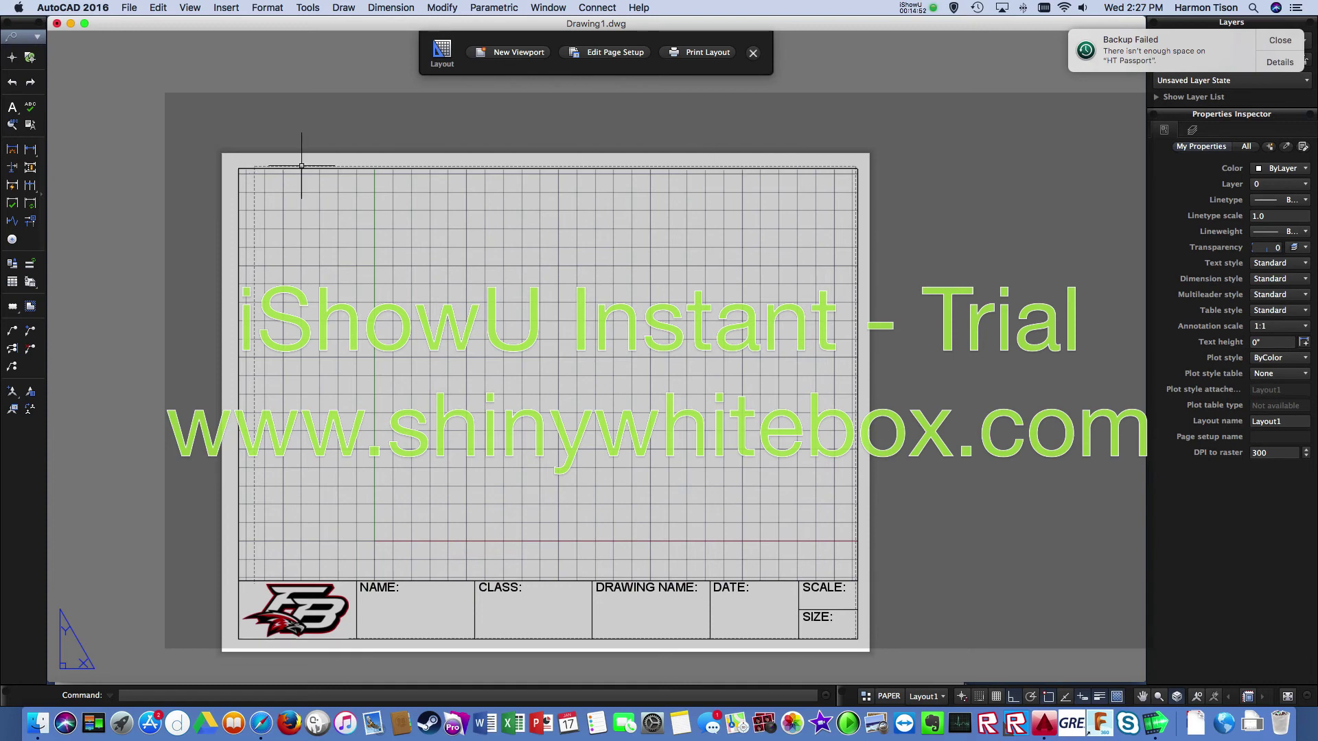
{"action": "scroll", "coordinate": [383, 272], "scroll_direction": "up", "scroll_amount": 1}
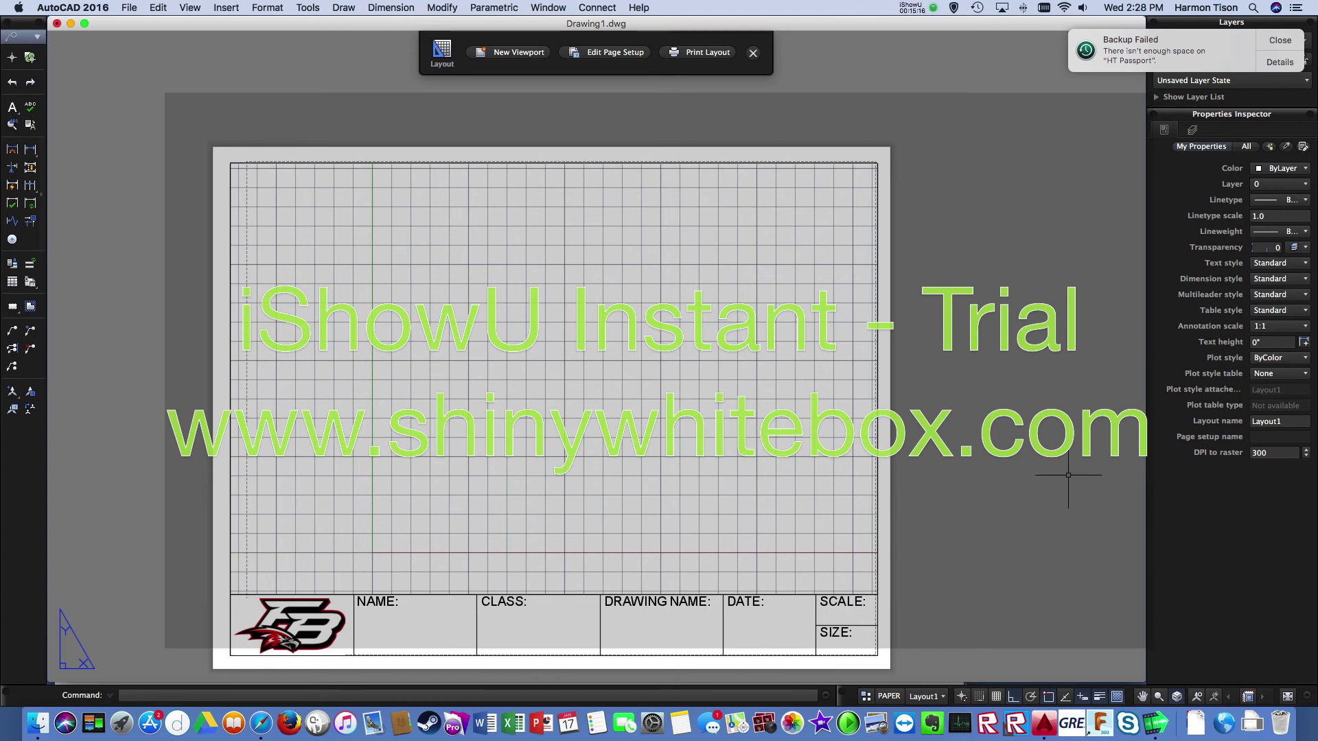
{"action": "left_click", "coordinate": [942, 697]}
Draw a rectangle in model space as the house body.
{"action": "left_click", "coordinate": [923, 613]}
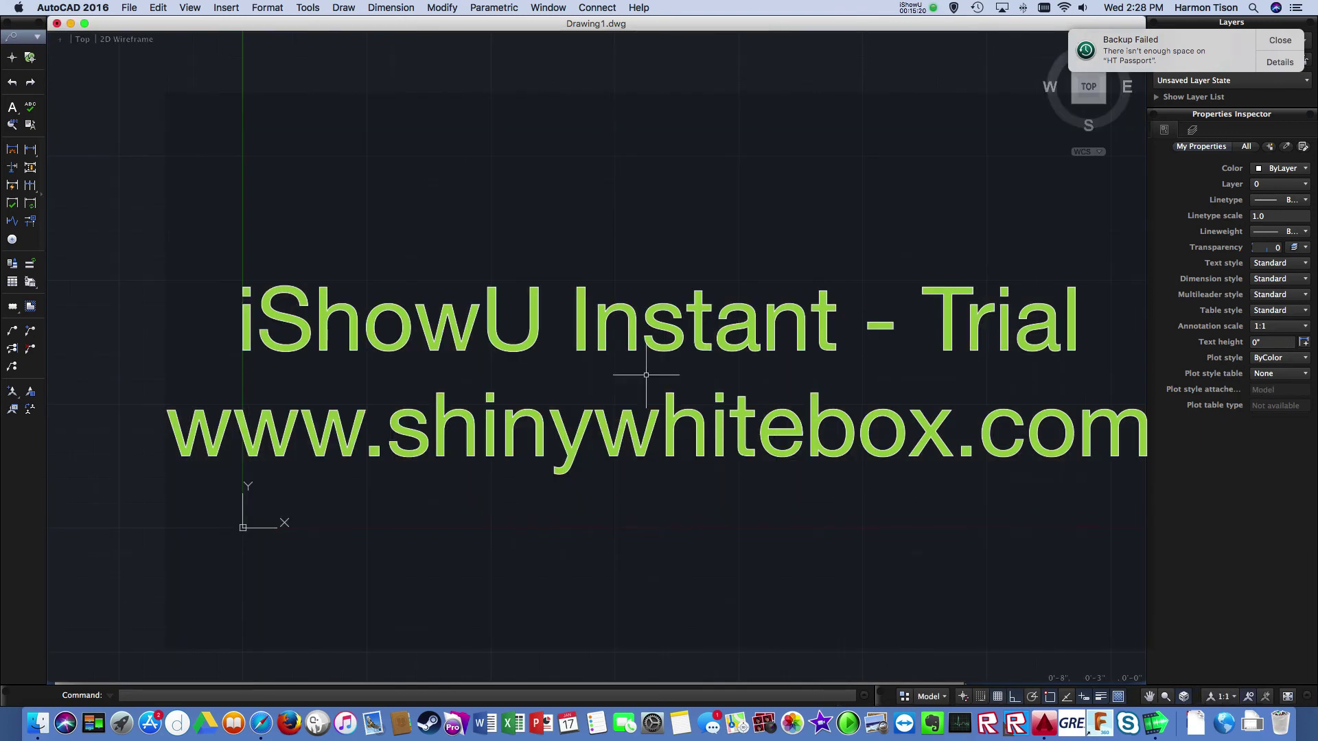
{"action": "type", "text": "RECT"}
{"action": "key", "text": "Return"}
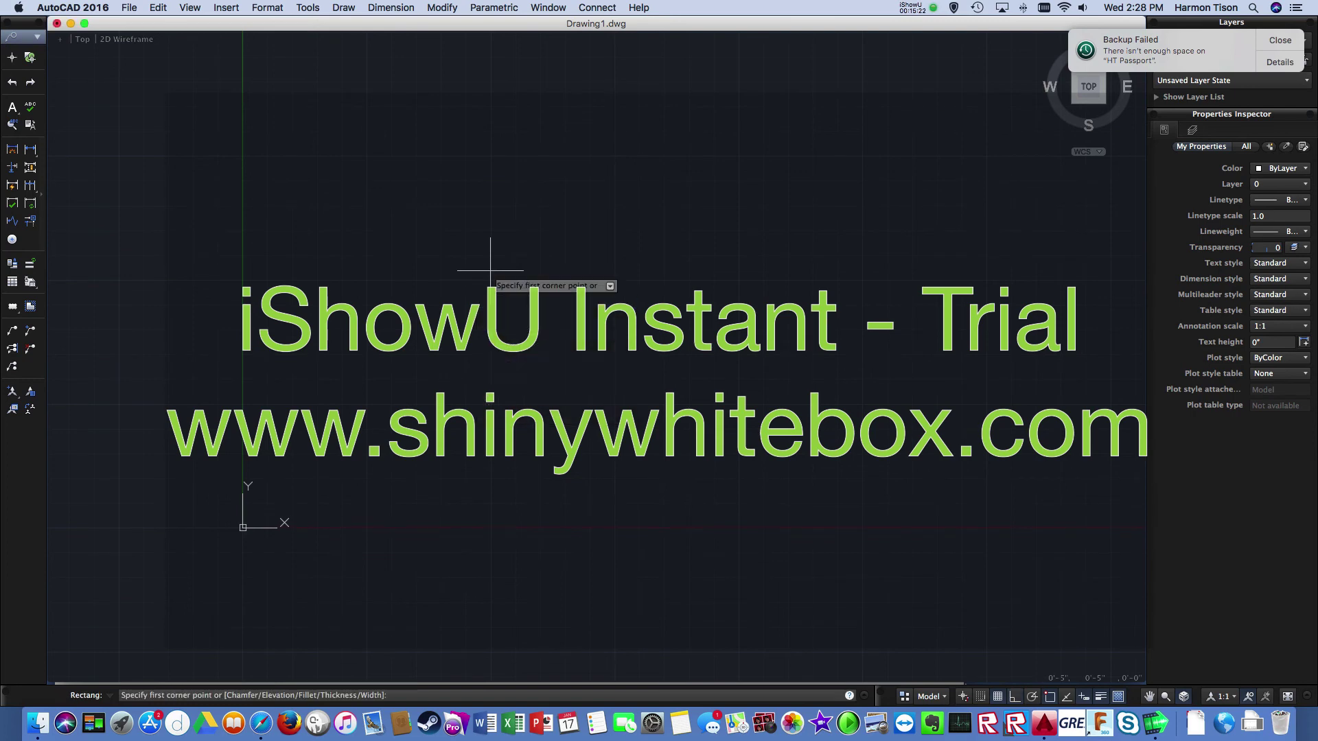
{"action": "left_click", "coordinate": [451, 253]}
{"action": "left_click", "coordinate": [674, 372]}
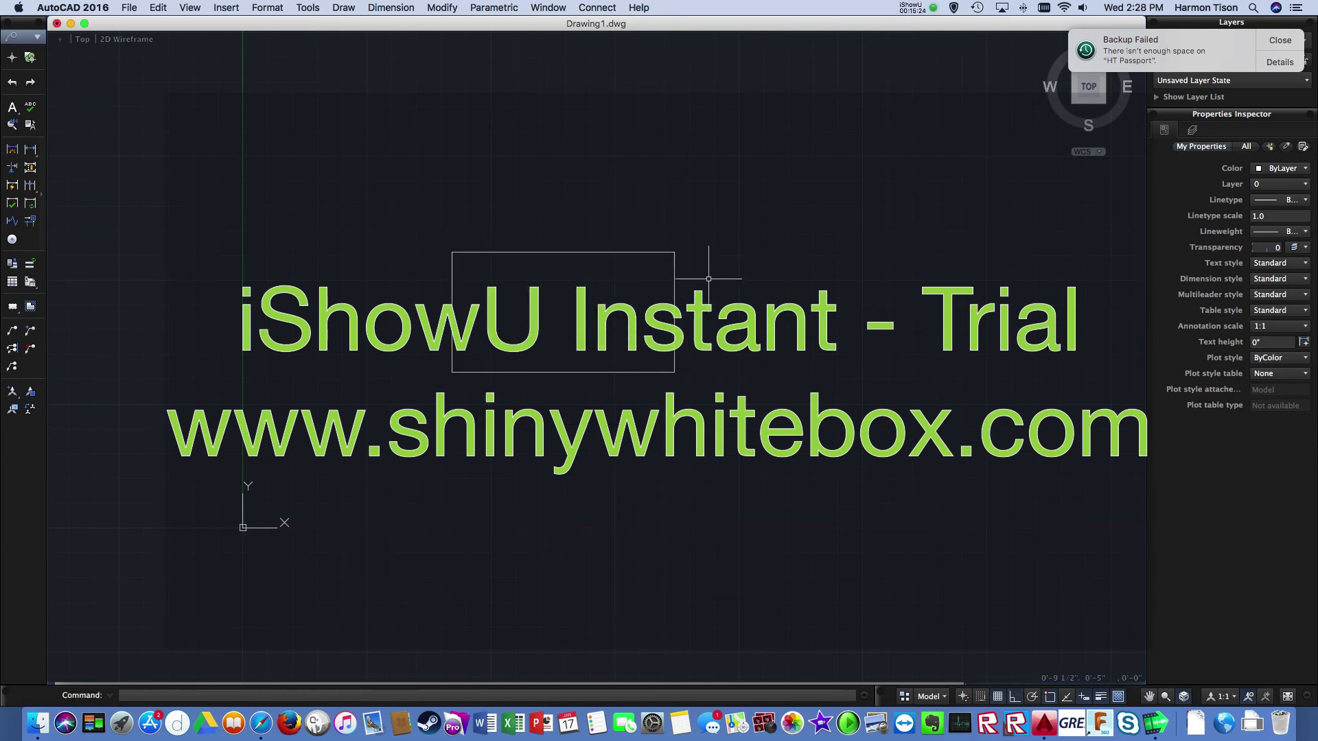
{"action": "type", "text": "RECTAN"}
{"action": "key", "text": "Return"}
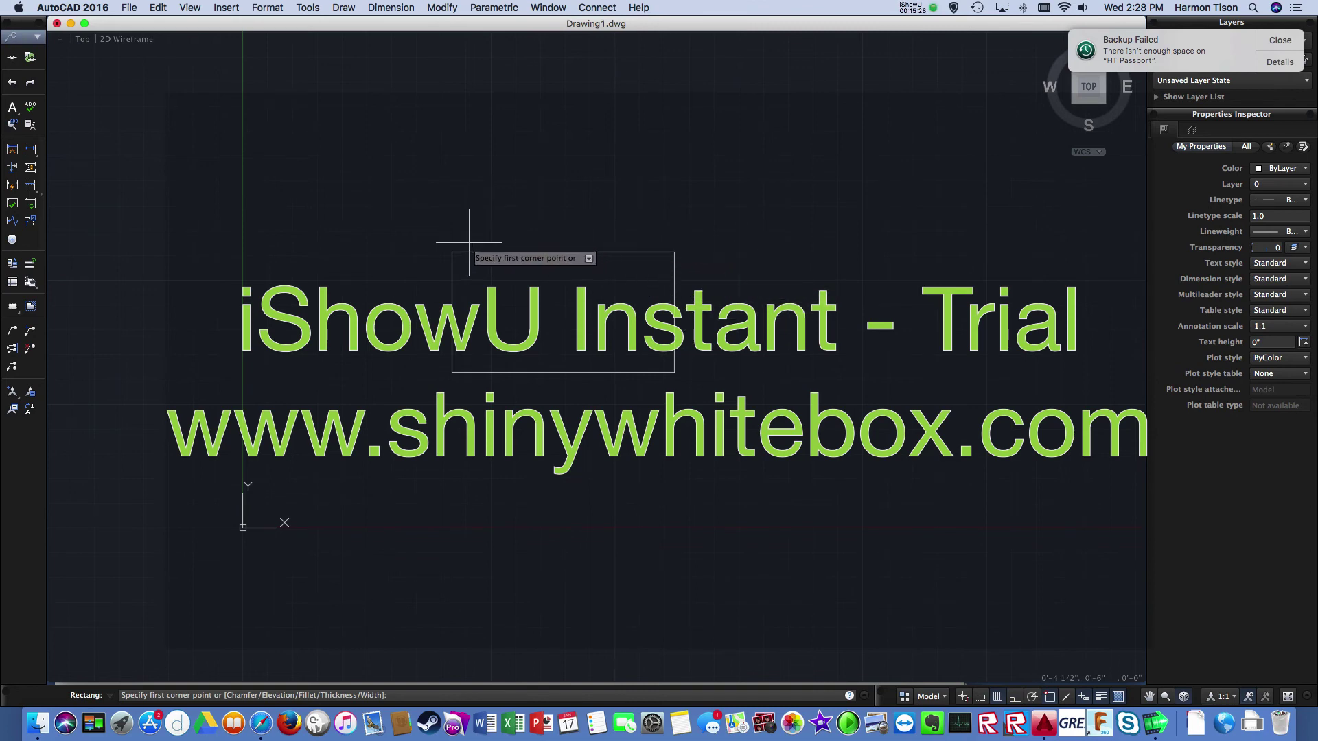
{"action": "key", "text": "Escape"}
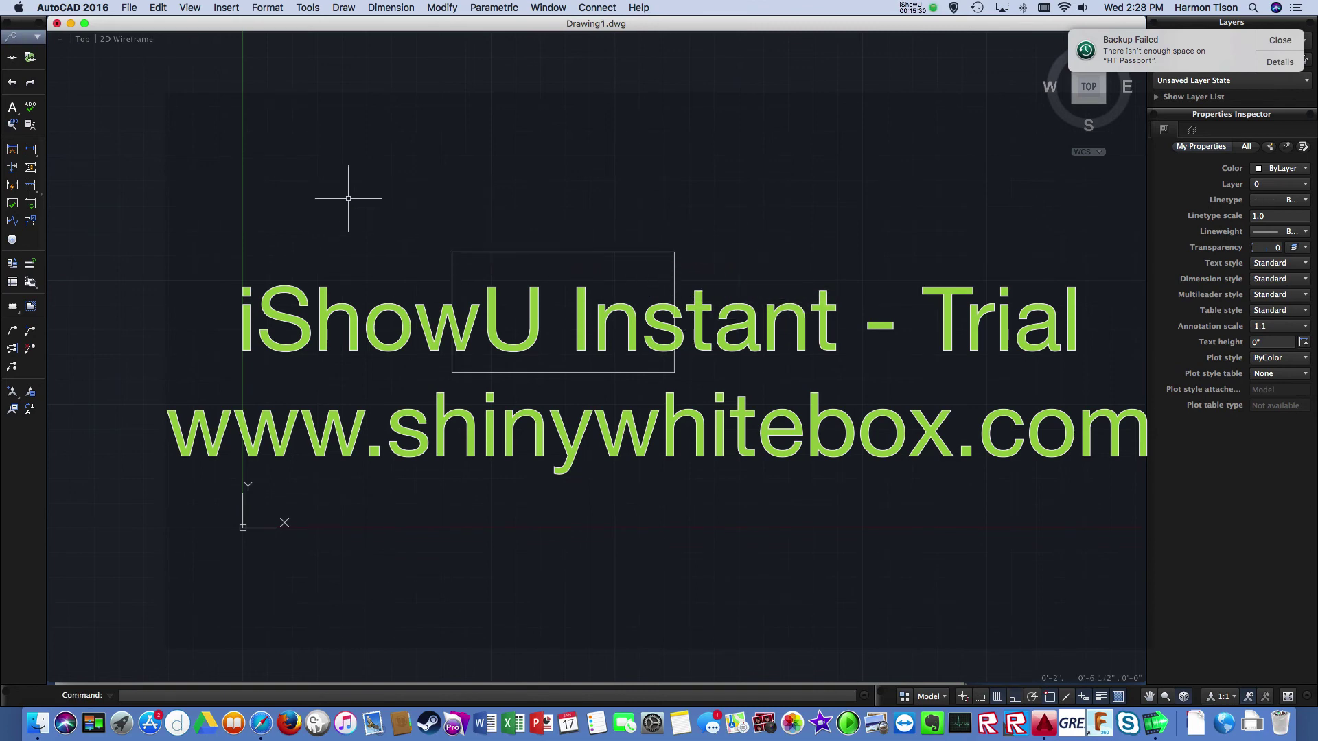
Draw a vertical centre line to the roof apex and both roof lines to the rectangle's top corners.
{"action": "type", "text": "L"}
{"action": "key", "text": "Return"}
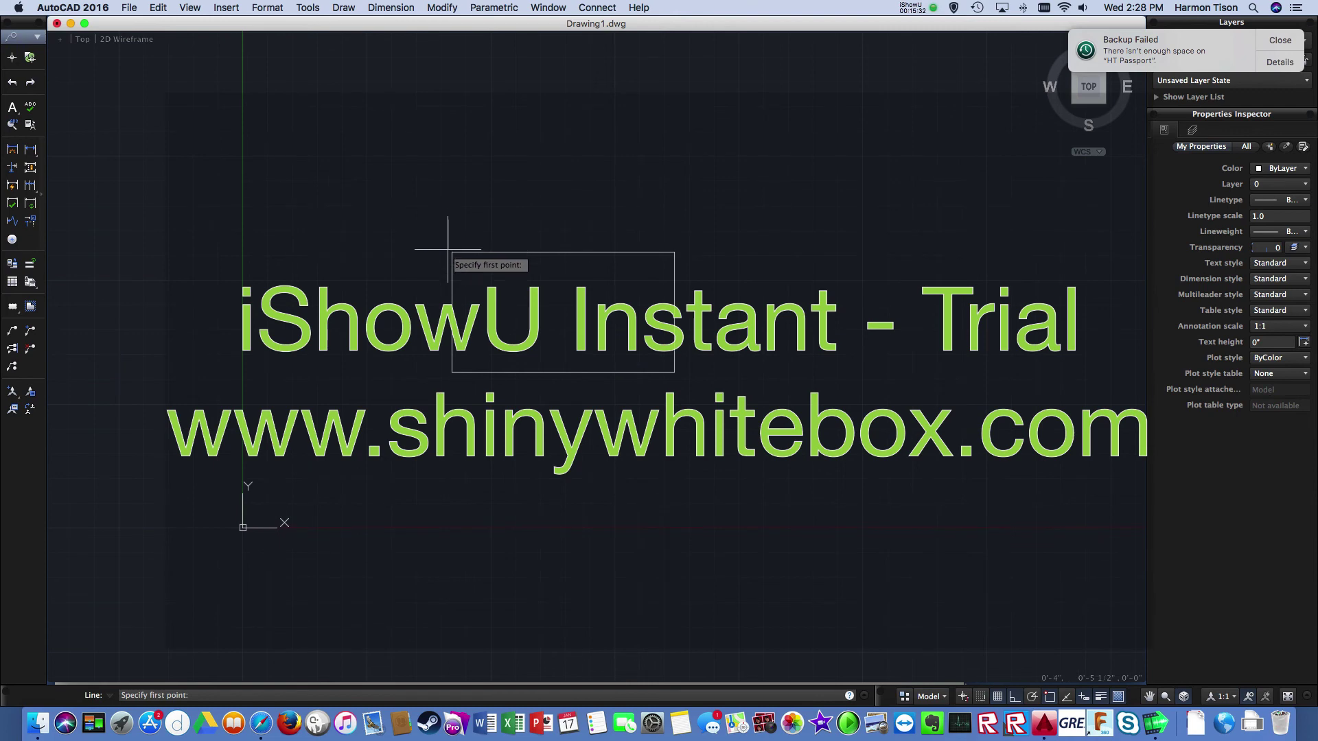
{"action": "left_click", "coordinate": [452, 252]}
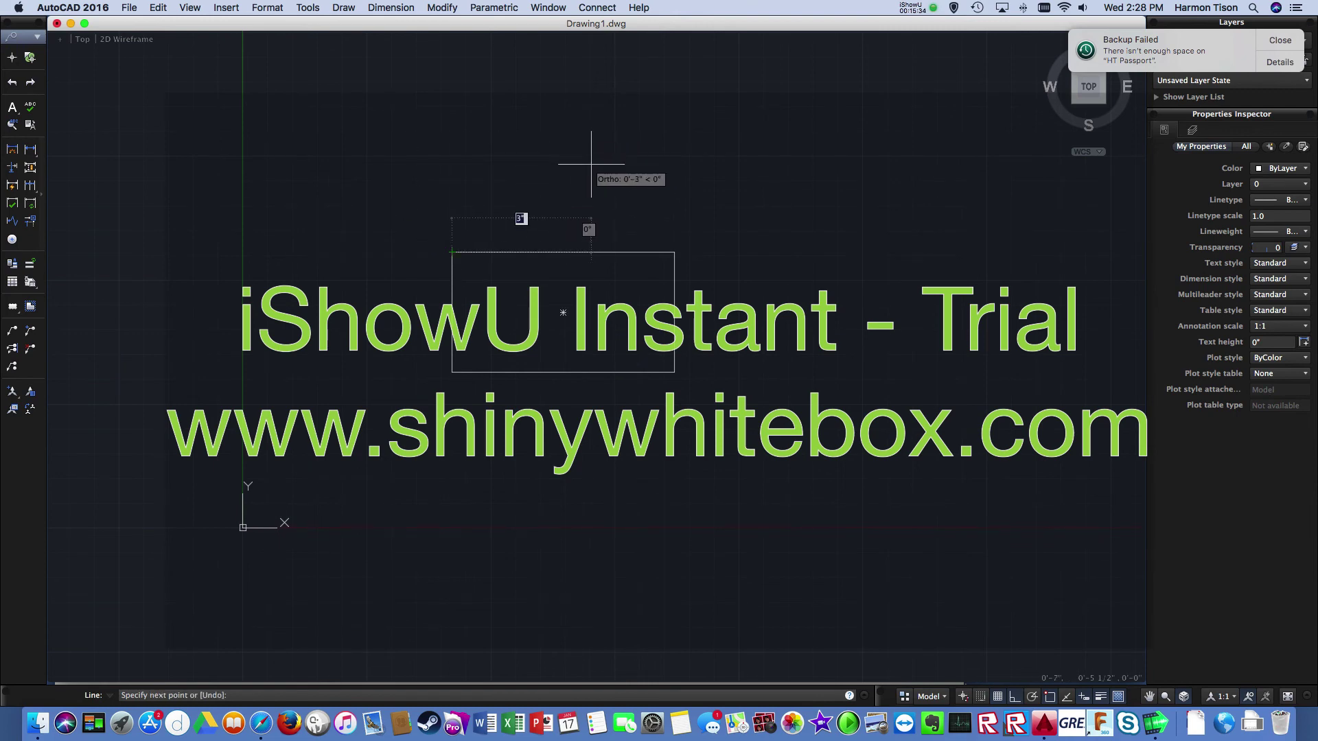
{"action": "left_click", "coordinate": [1014, 697]}
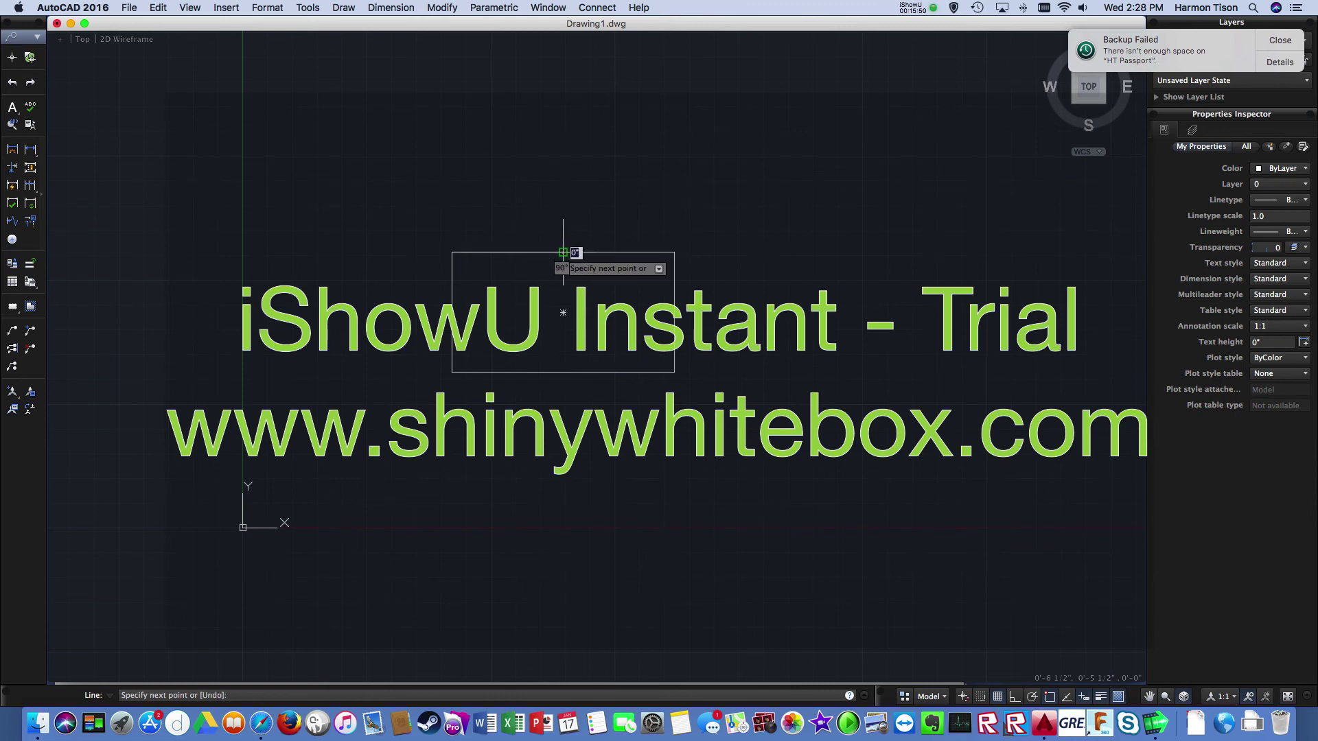
{"action": "left_click", "coordinate": [563, 175]}
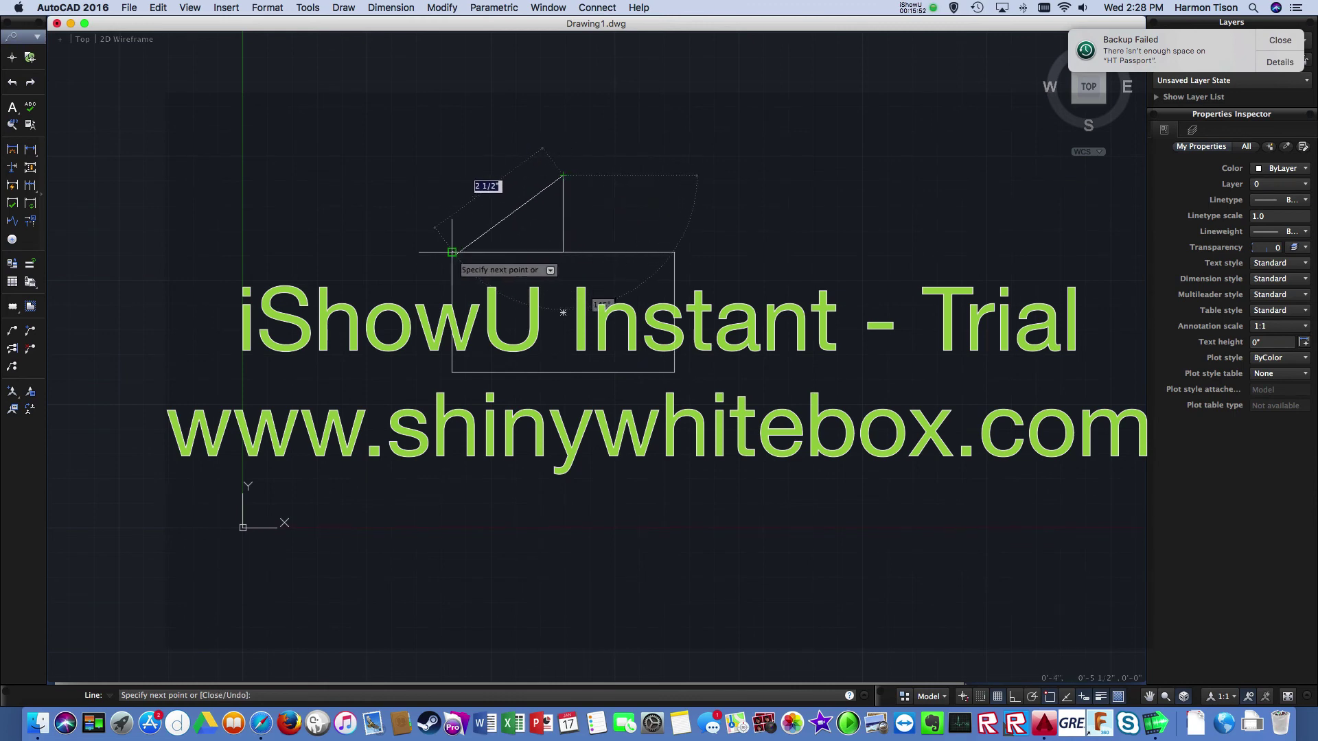
{"action": "left_click", "coordinate": [452, 251]}
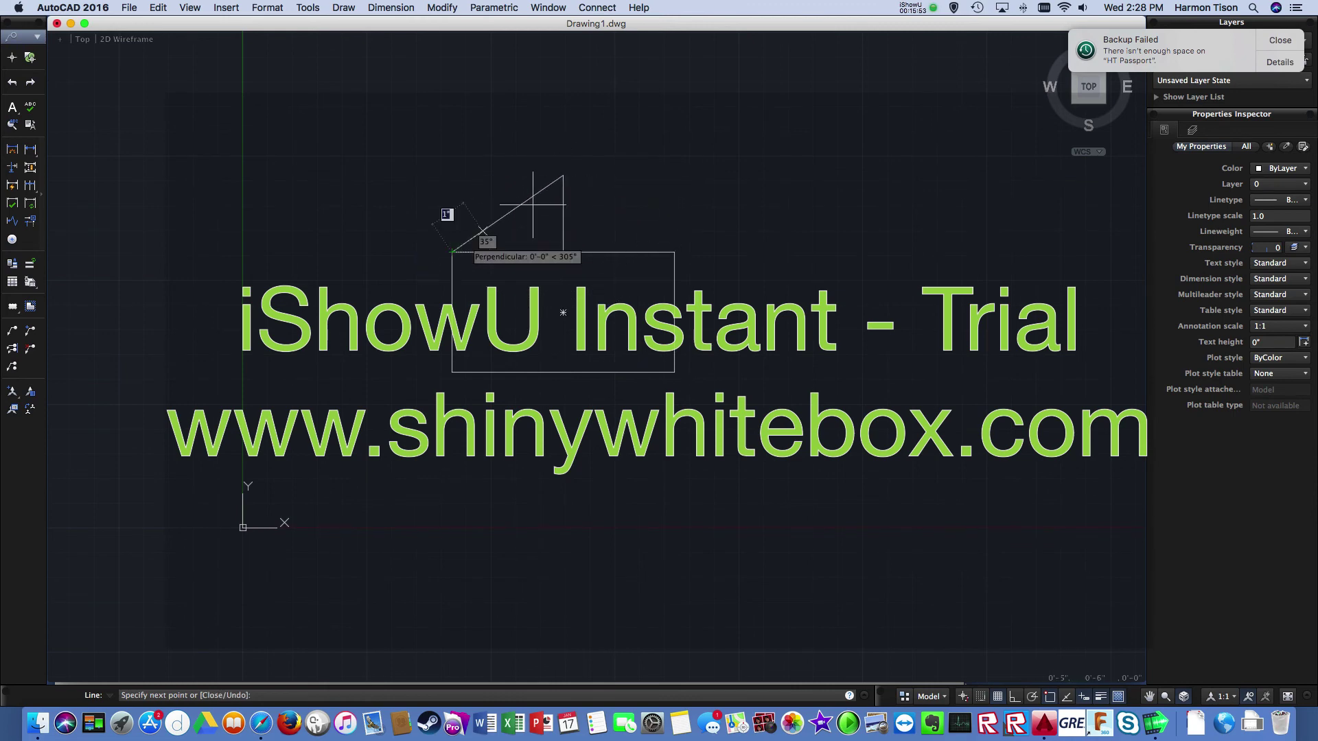
{"action": "left_click", "coordinate": [563, 176]}
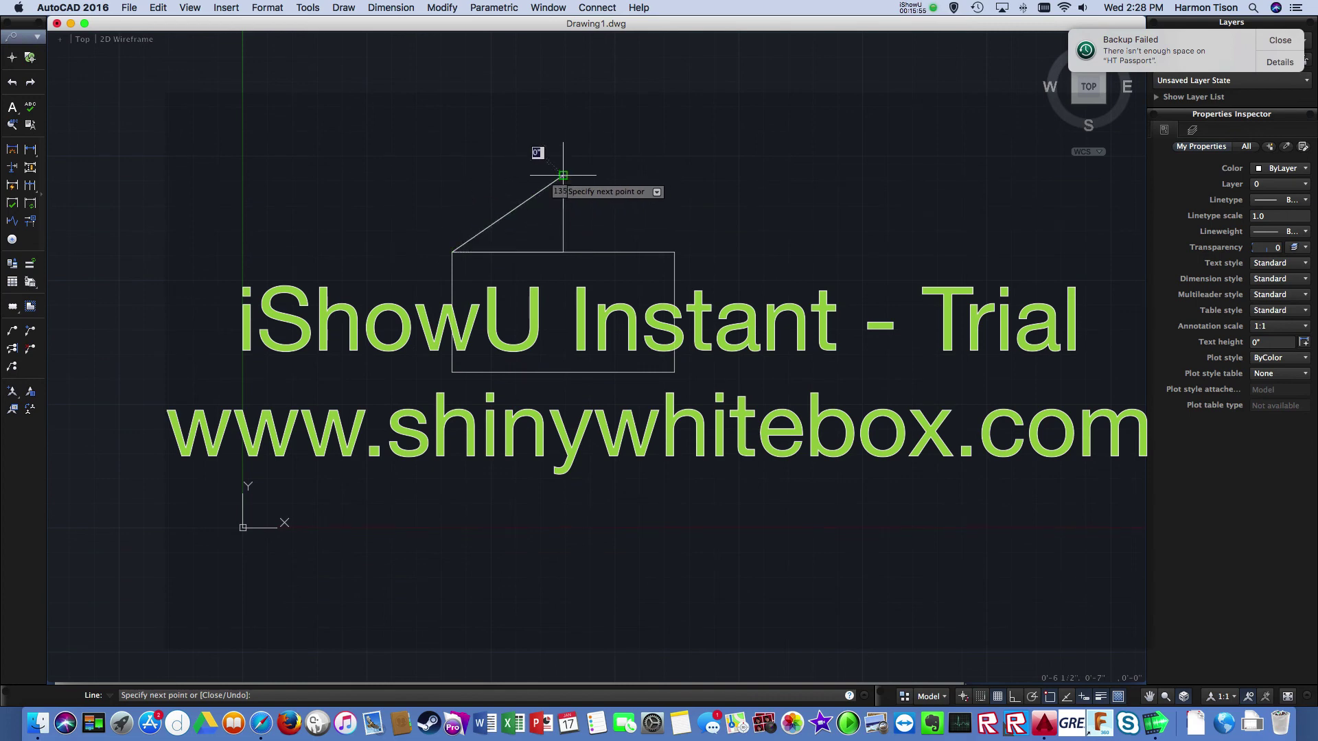
{"action": "left_click", "coordinate": [674, 252]}
{"action": "key", "text": "Escape"}
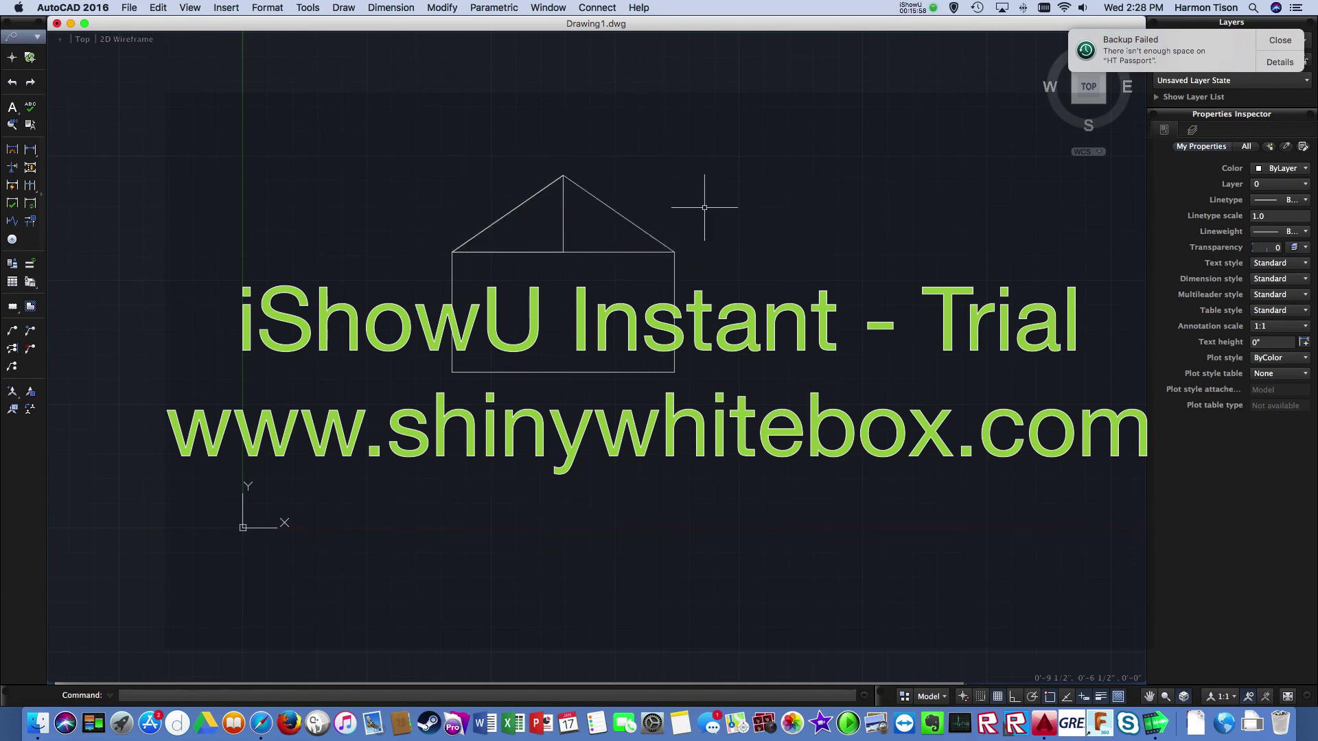
{"action": "left_click", "coordinate": [513, 209]}
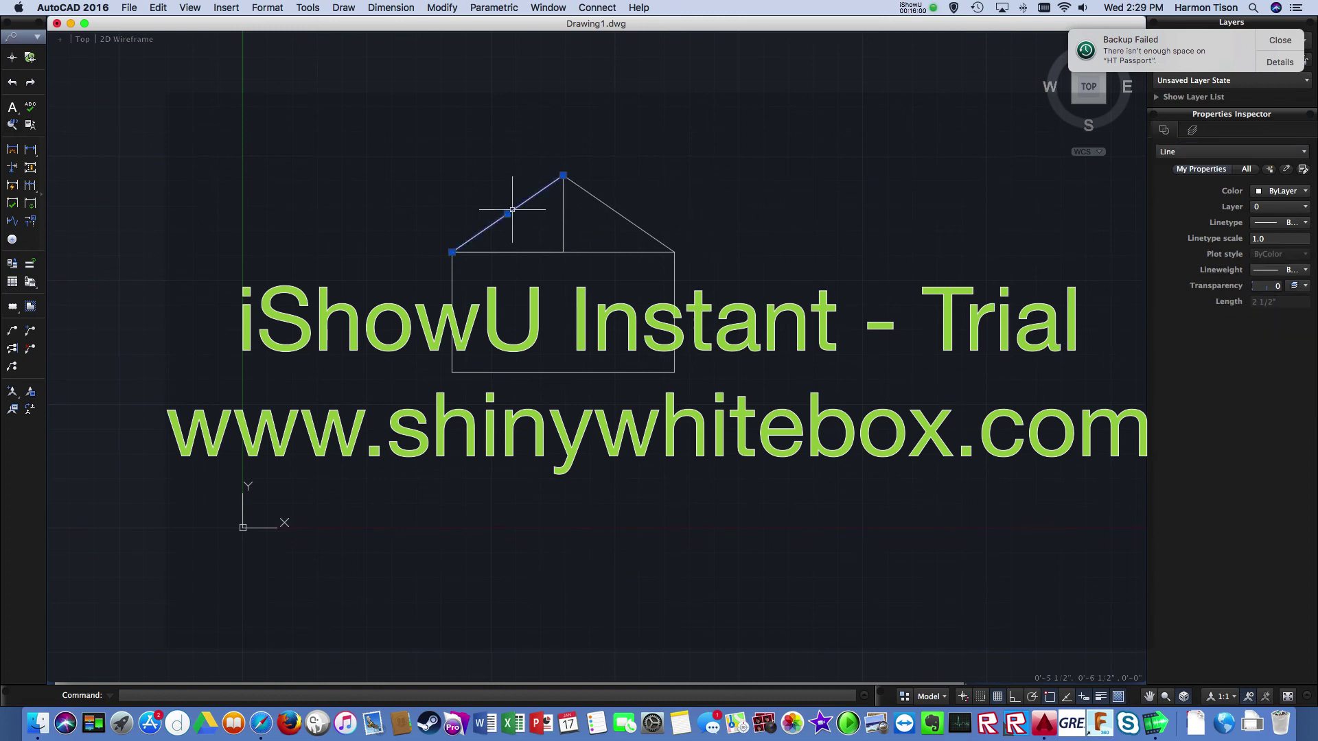
{"action": "key", "text": "Escape"}
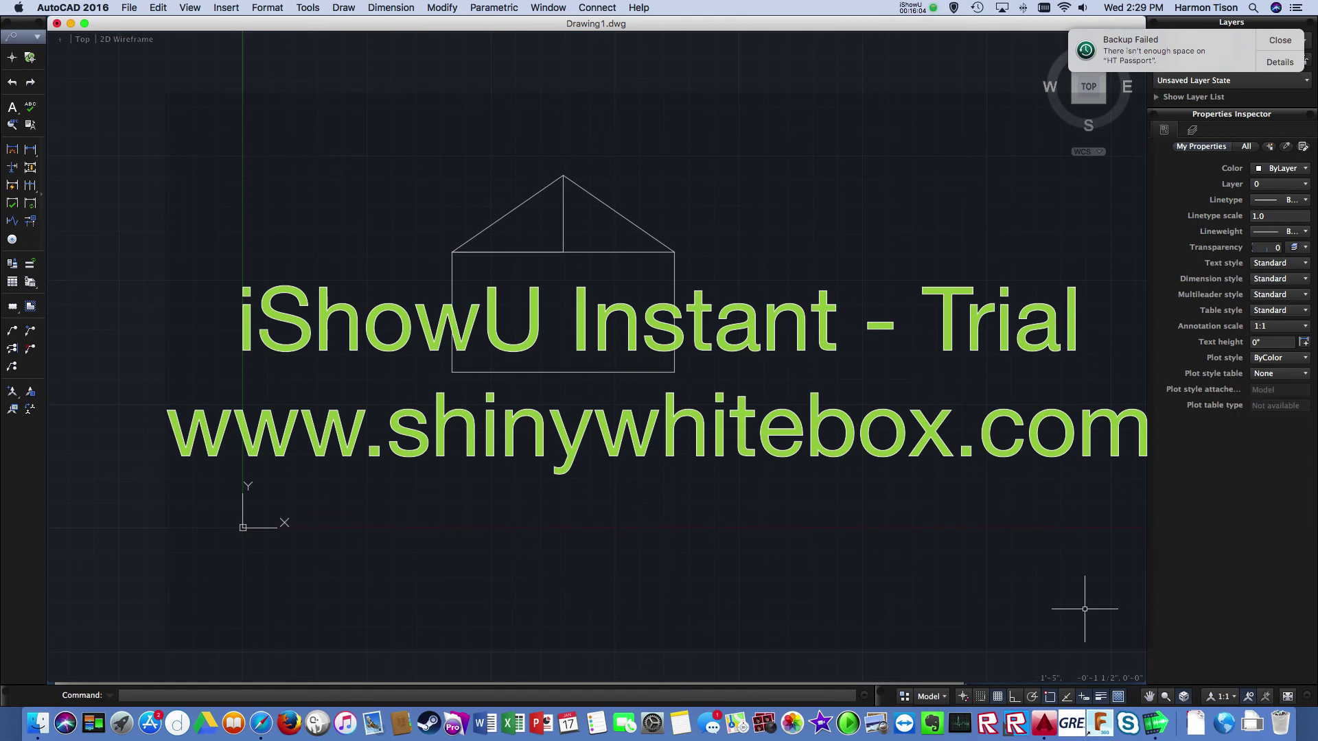
{"action": "left_click", "coordinate": [945, 697]}
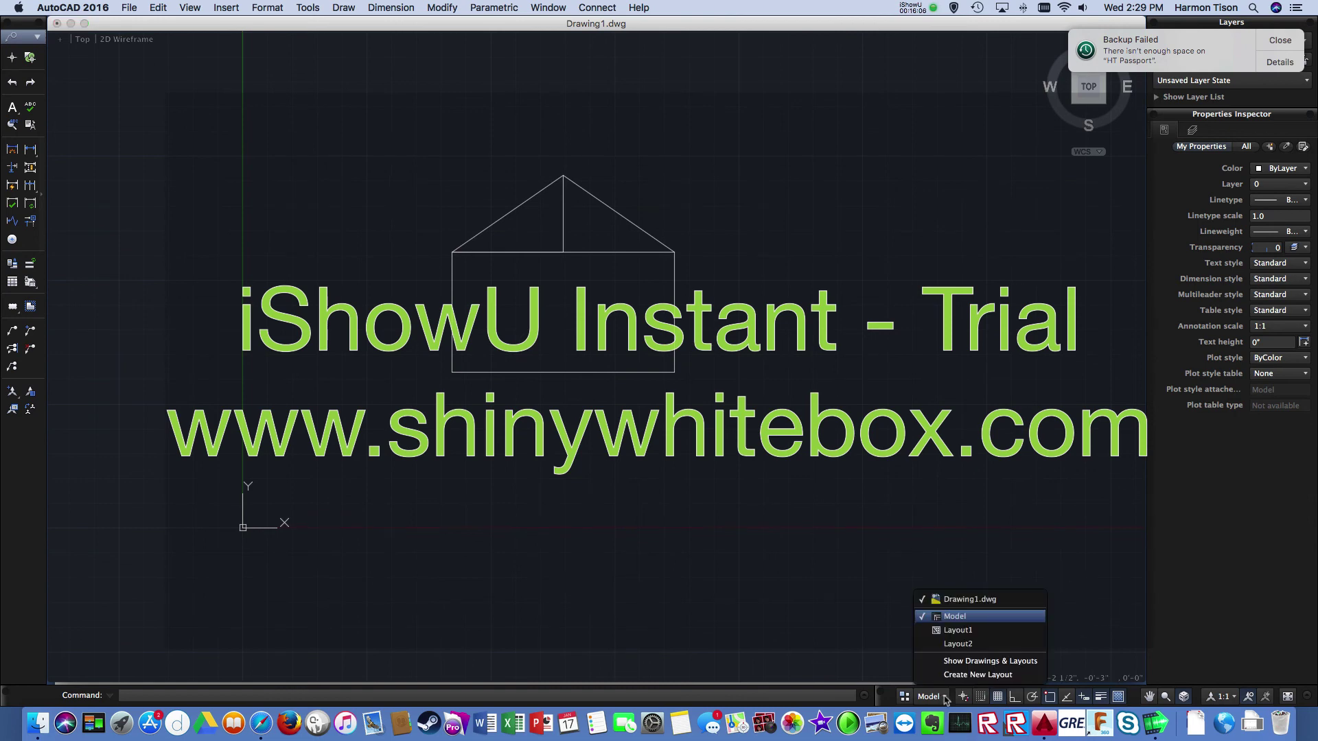
Switch to Layout1 and activate the viewport.
{"action": "left_click", "coordinate": [958, 630]}
{"action": "scroll", "coordinate": [636, 421], "scroll_direction": "up", "scroll_amount": 3}
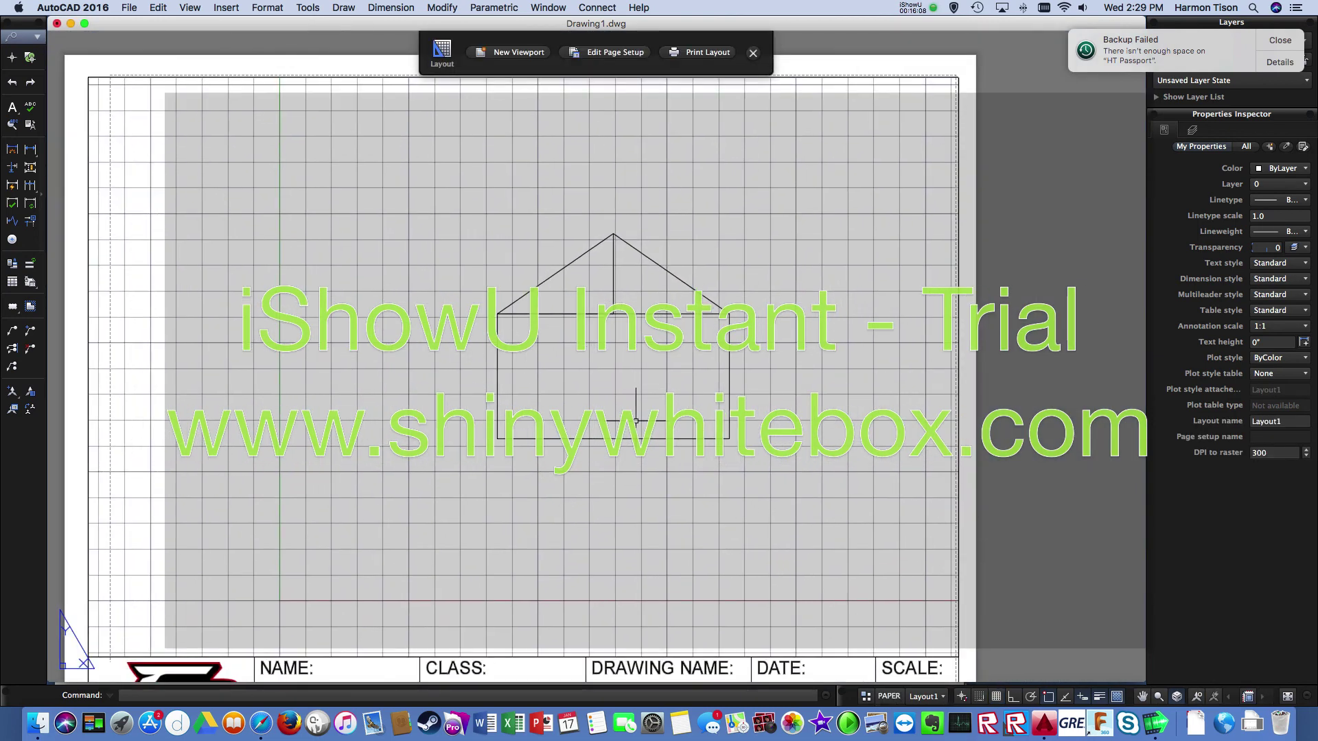
{"action": "scroll", "coordinate": [636, 422], "scroll_direction": "down", "scroll_amount": 2}
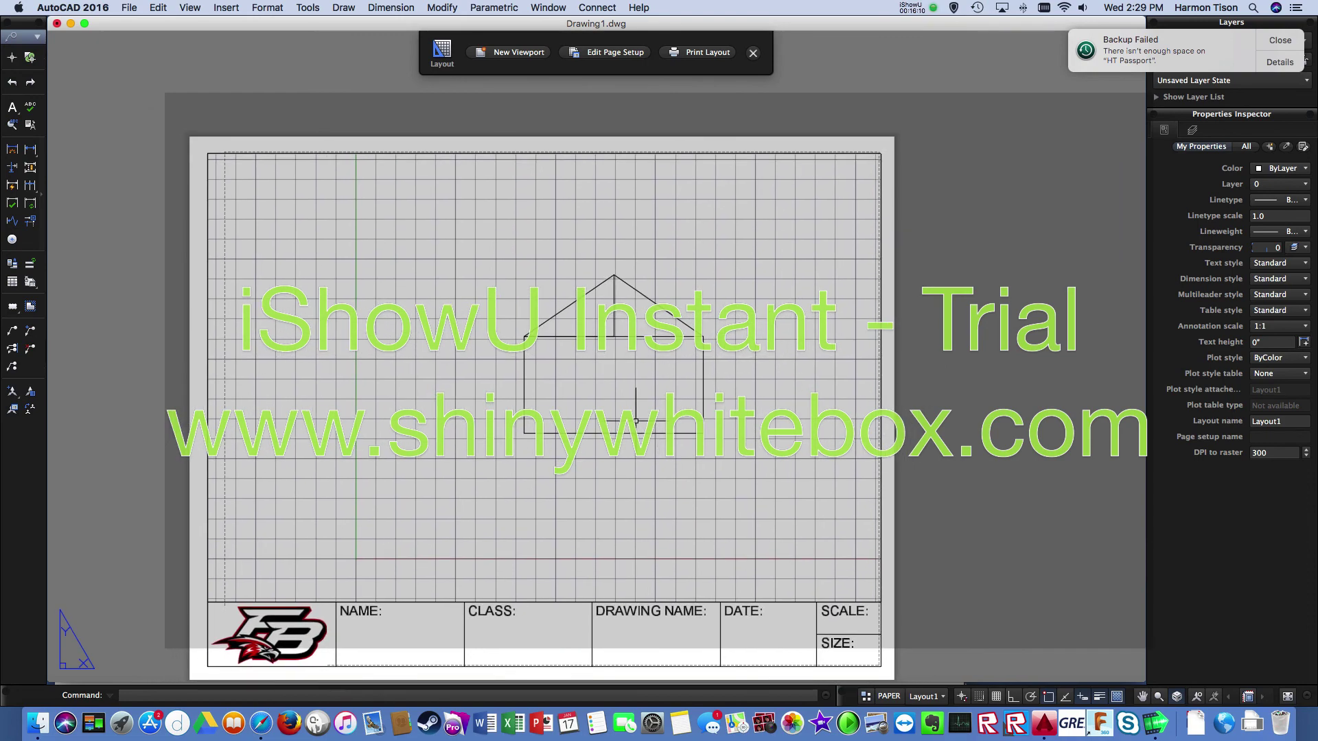
{"action": "left_click", "coordinate": [889, 697]}
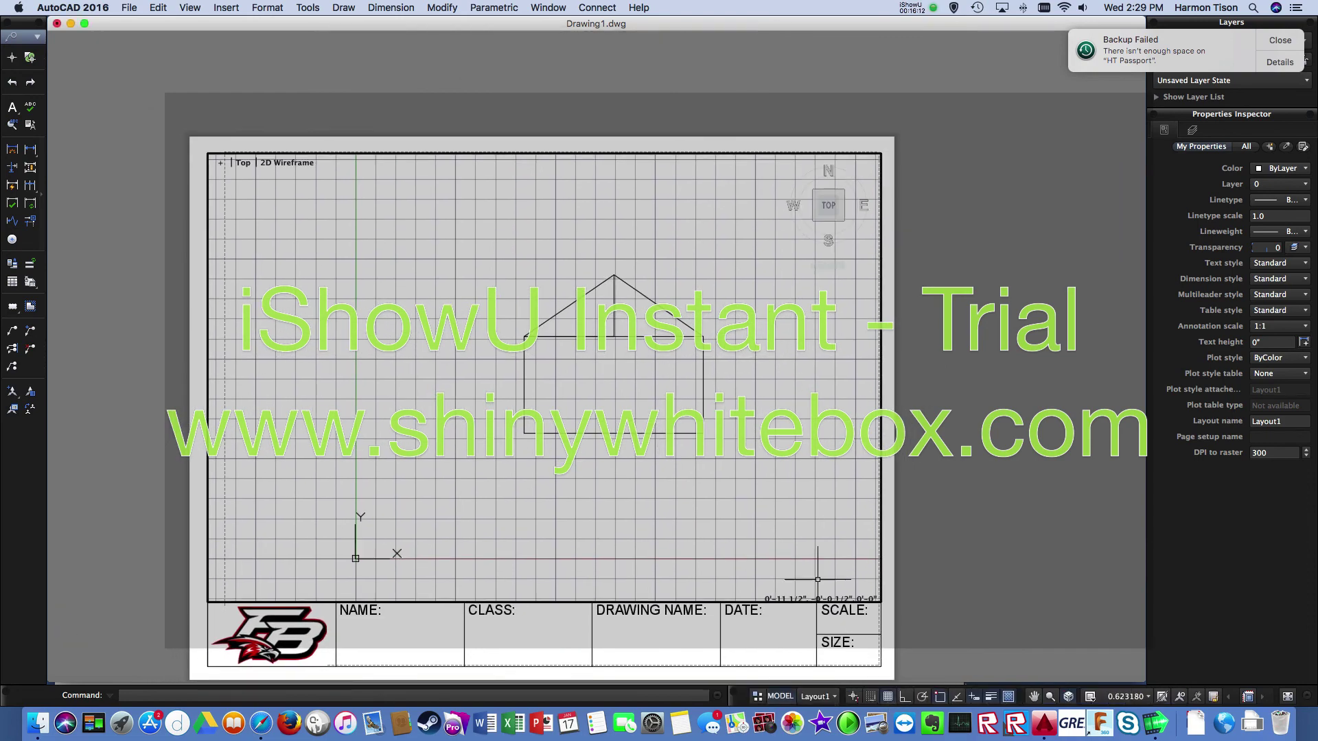
{"action": "scroll", "coordinate": [660, 447], "scroll_direction": "up", "scroll_amount": 3}
{"action": "scroll", "coordinate": [660, 447], "scroll_direction": "down", "scroll_amount": 2}
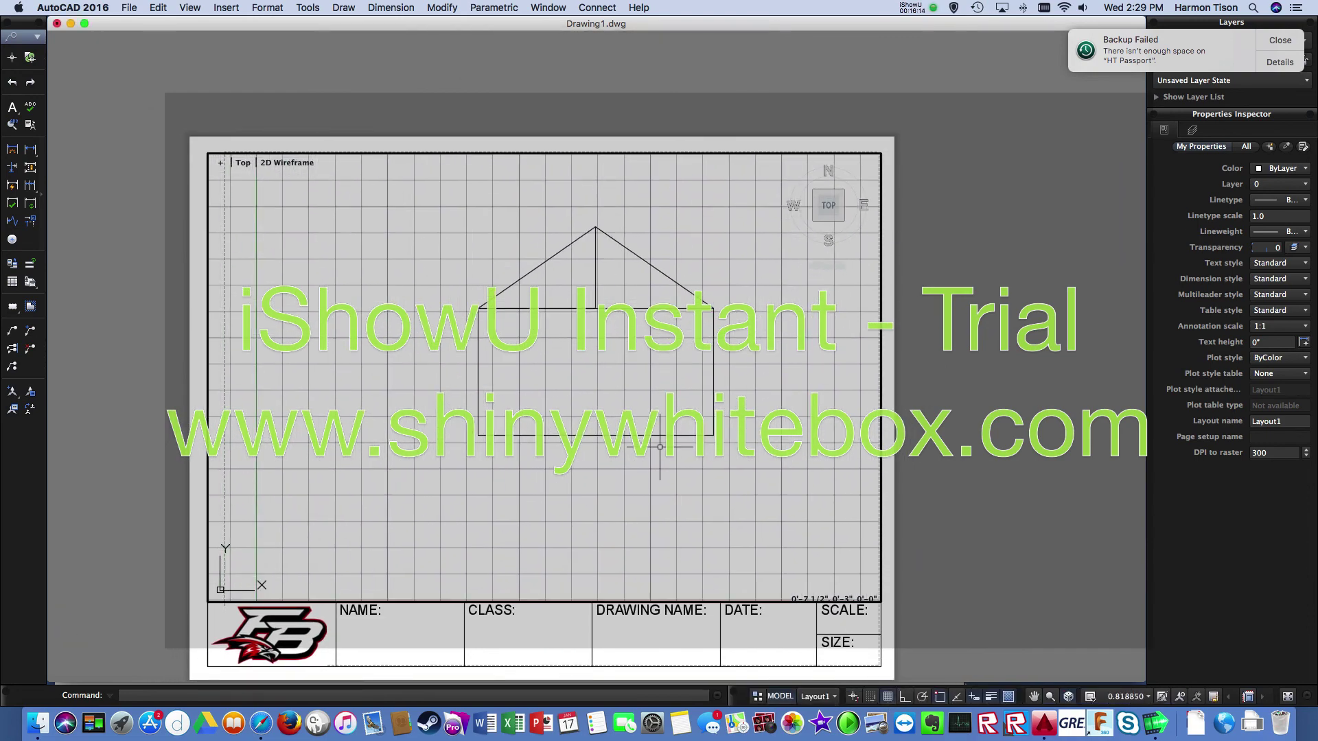
Set the viewport scale to 1'-0" = 1'-0" after trying 3" and 6" = 1'-0".
{"action": "left_click", "coordinate": [1148, 697]}
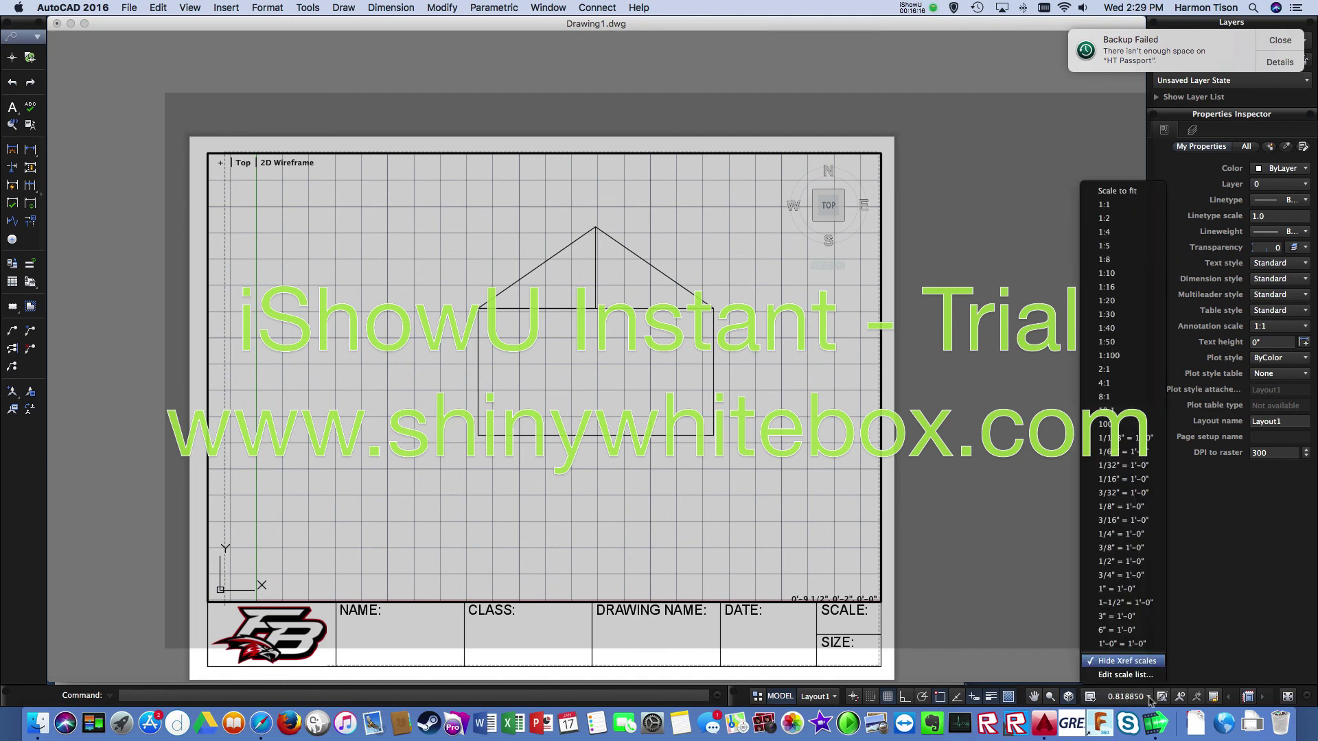
{"action": "left_click", "coordinate": [1123, 616]}
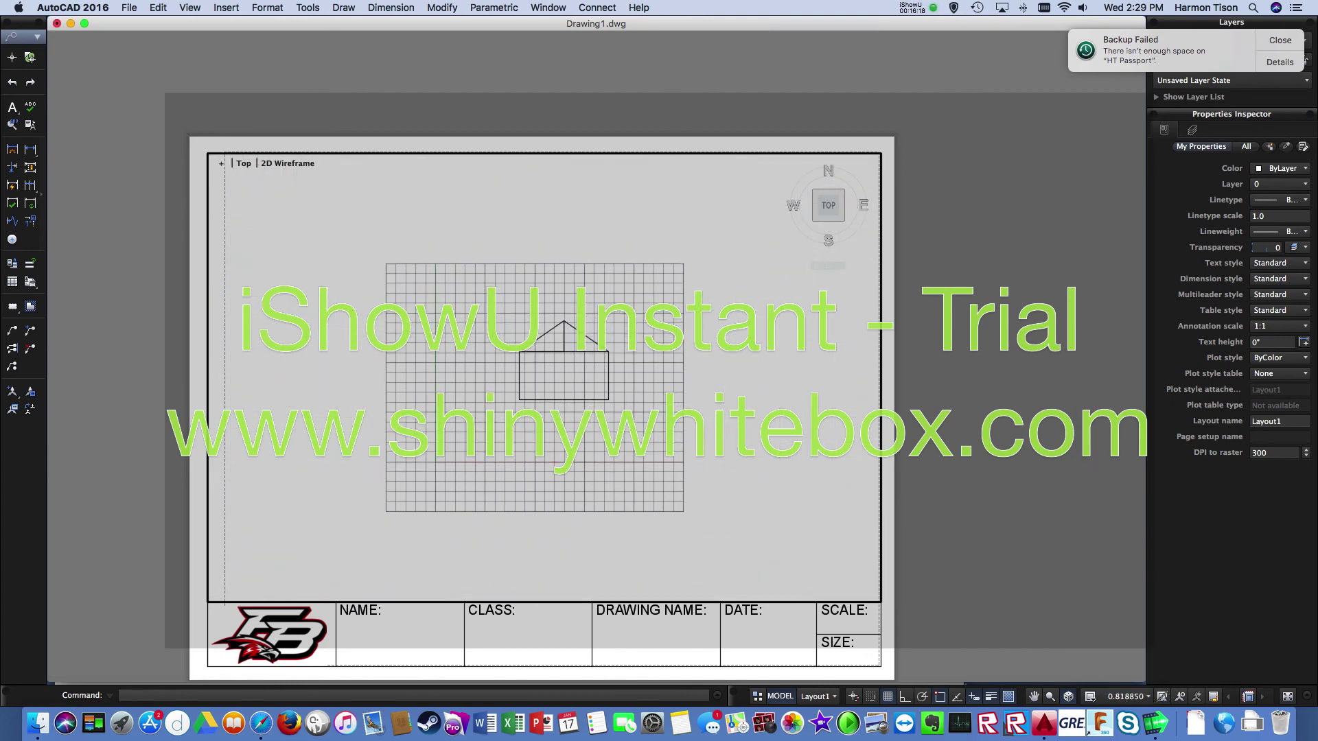
{"action": "left_click", "coordinate": [1148, 696]}
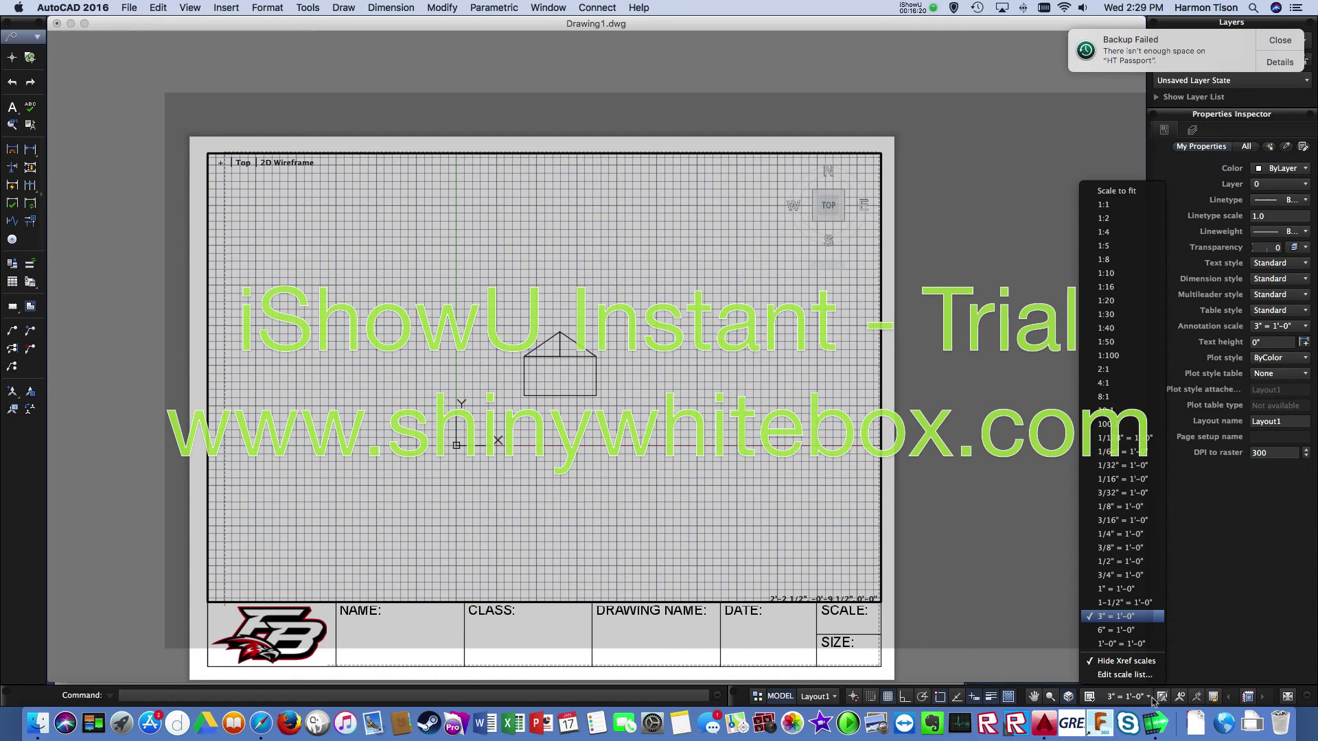
{"action": "left_click", "coordinate": [1123, 635]}
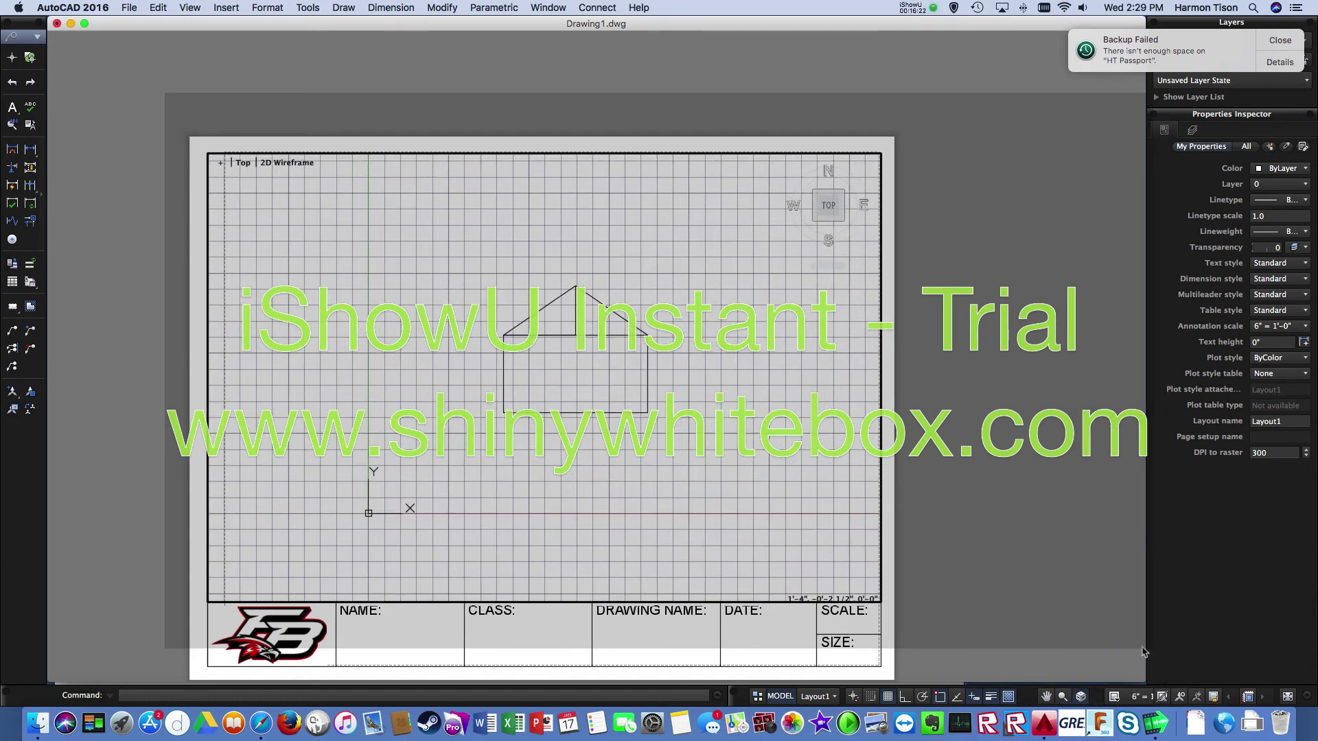
{"action": "left_click", "coordinate": [1149, 697]}
{"action": "left_click", "coordinate": [1123, 644]}
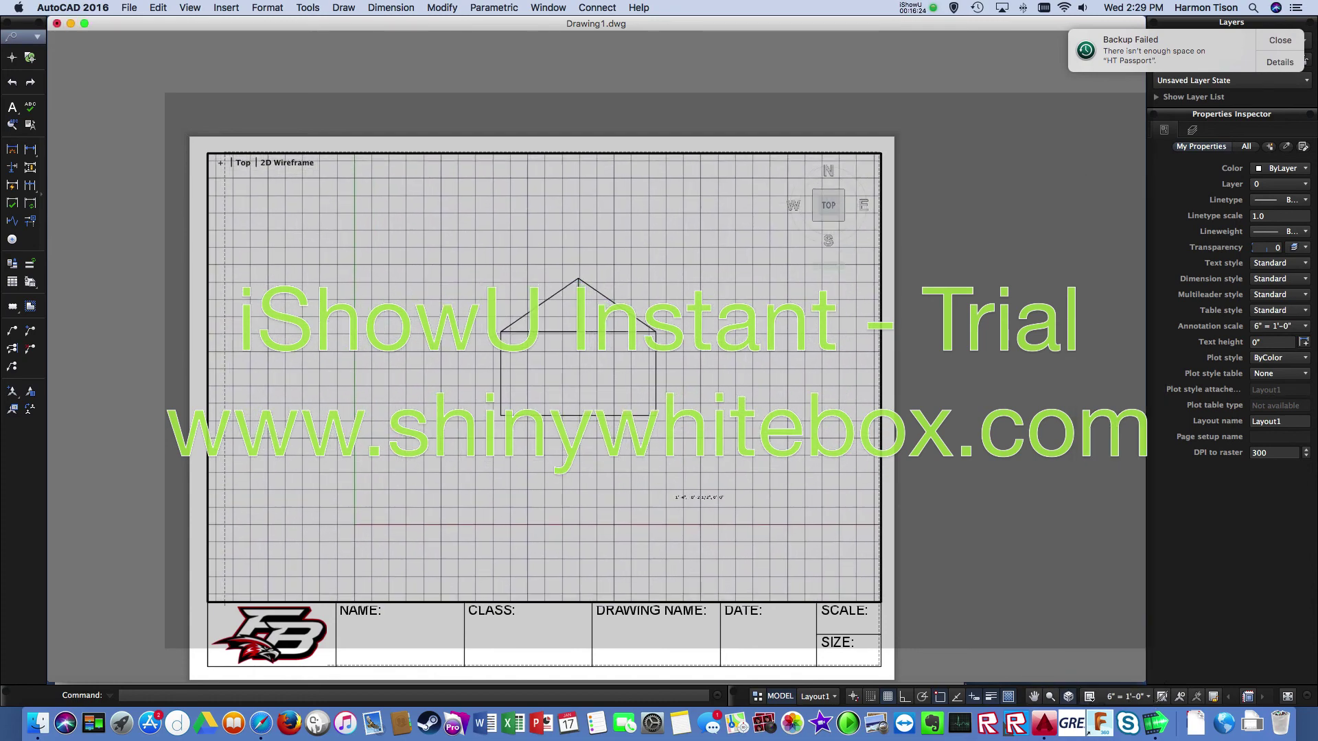
{"action": "left_click", "coordinate": [758, 479]}
{"action": "left_click", "coordinate": [675, 479]}
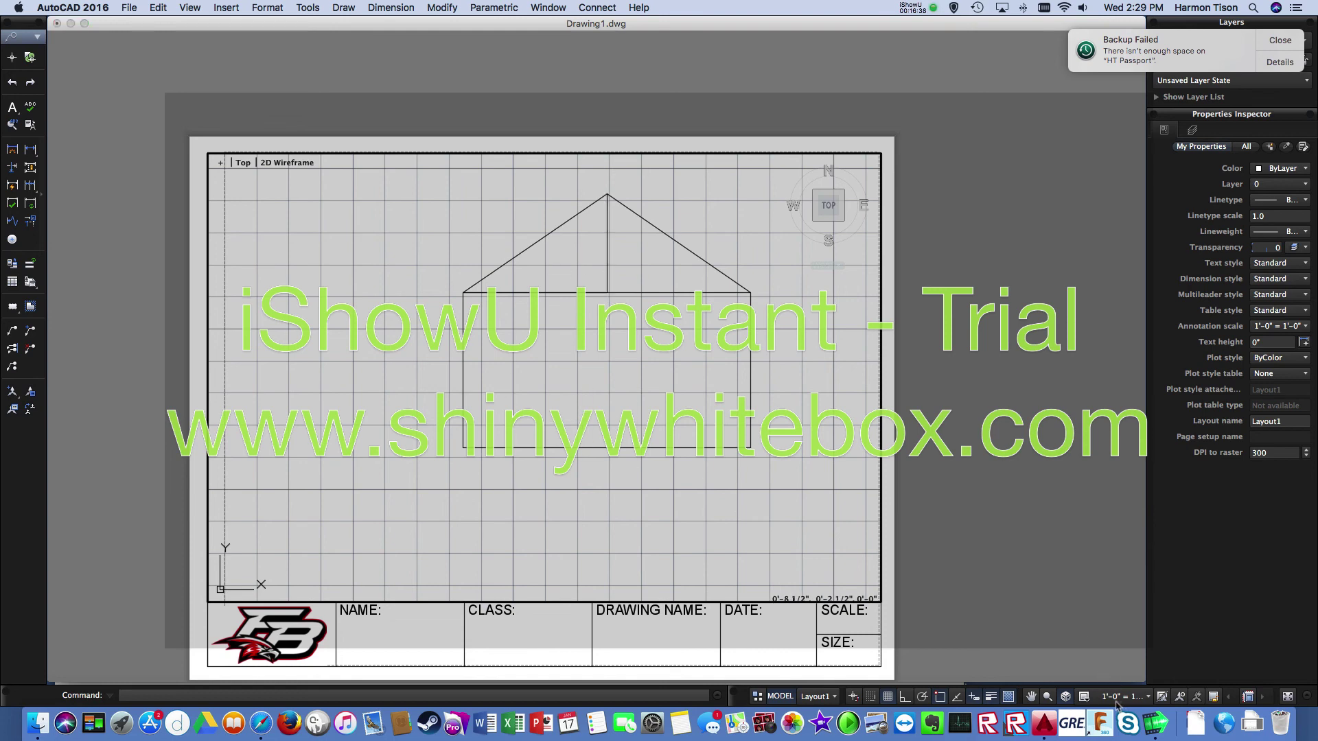
{"action": "left_click", "coordinate": [1149, 698]}
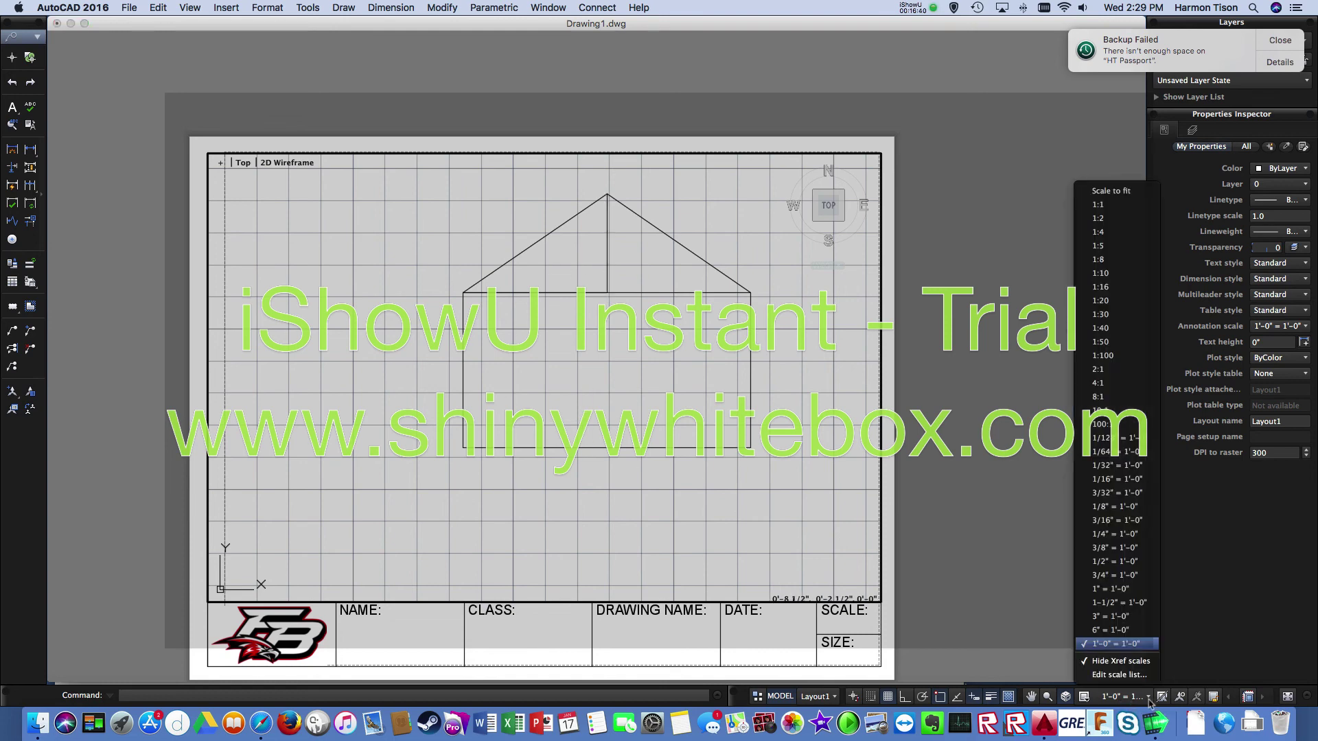
{"action": "left_click", "coordinate": [1149, 700]}
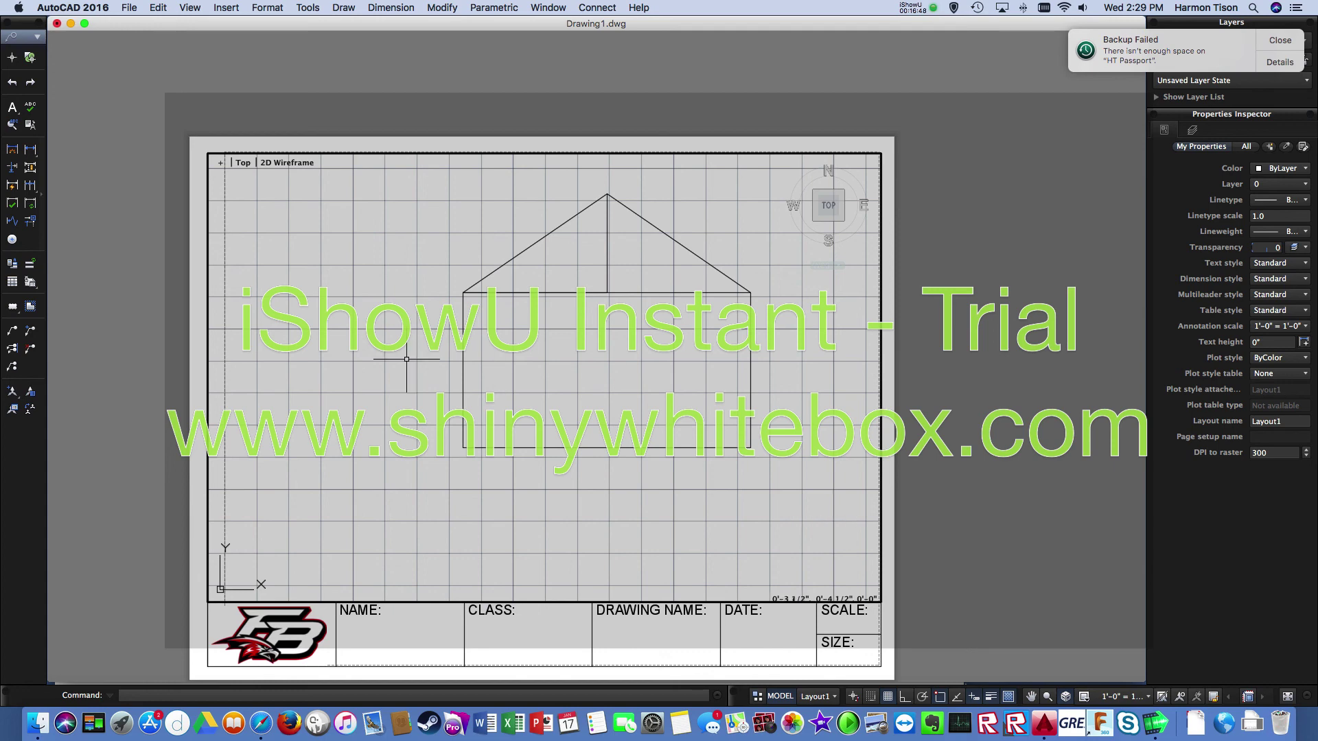
Start Save As with AutoCAD Drawing Template format in the Template folder.
{"action": "left_click", "coordinate": [134, 10]}
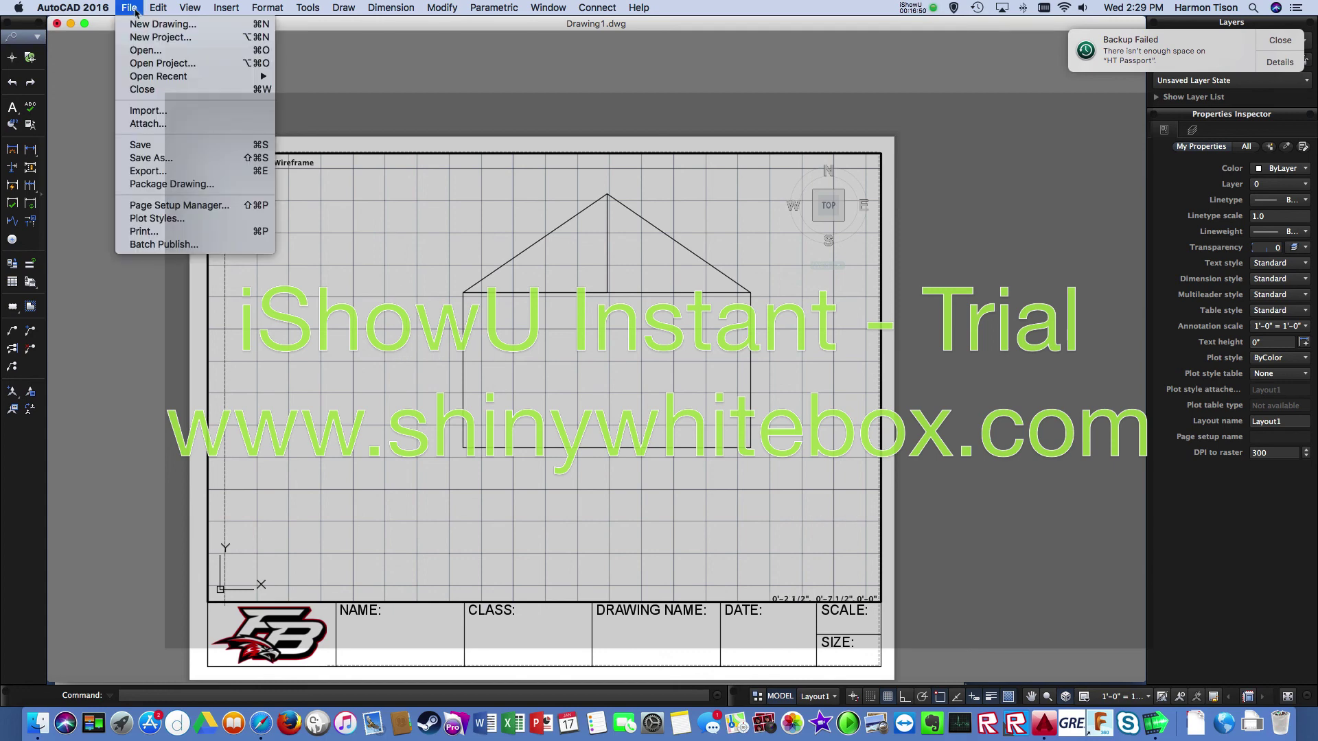
{"action": "left_click", "coordinate": [169, 159]}
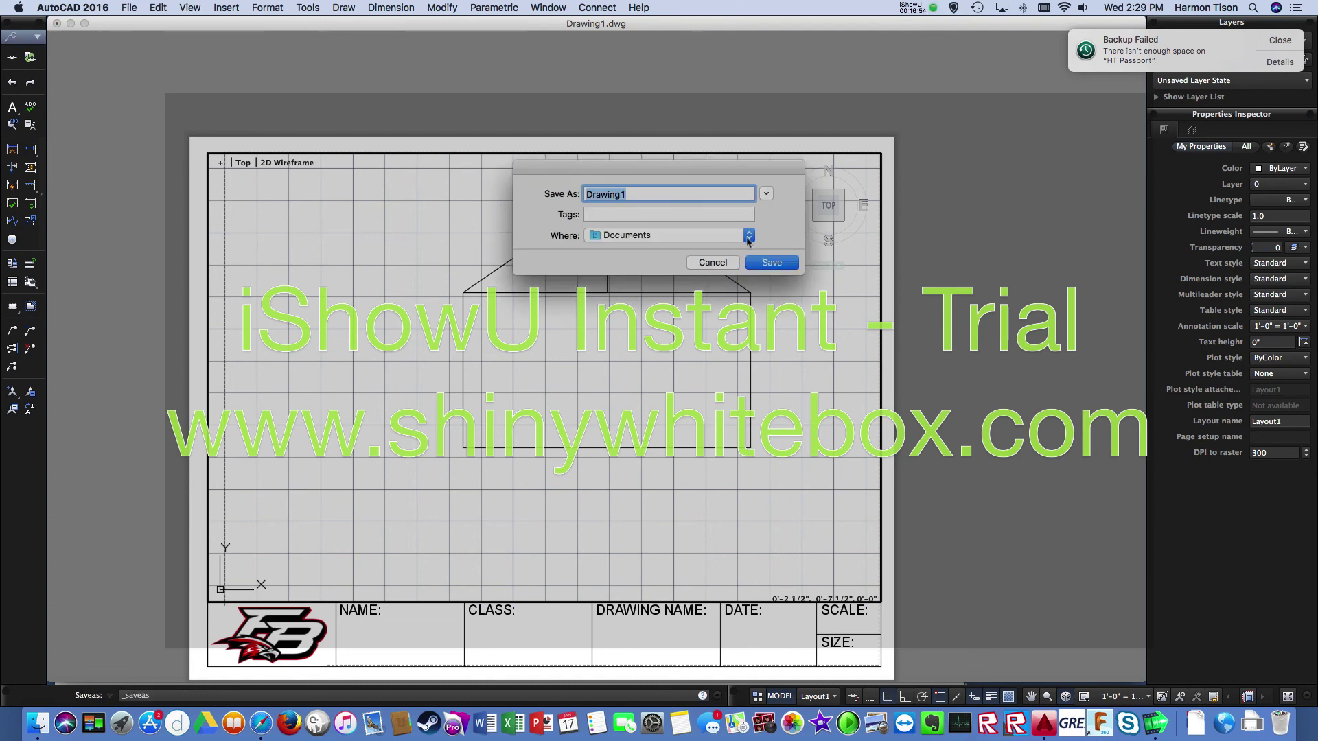
{"action": "left_click", "coordinate": [749, 237]}
{"action": "left_click", "coordinate": [751, 239]}
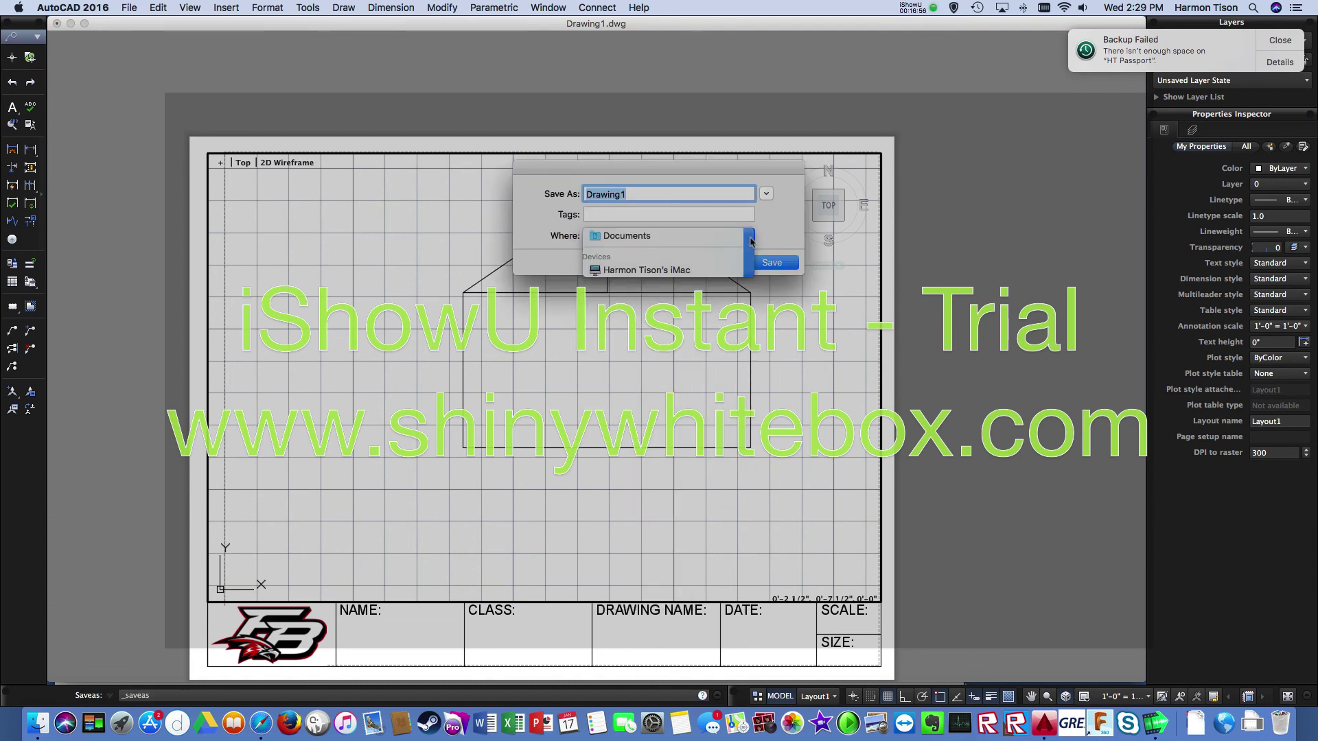
{"action": "left_click", "coordinate": [766, 194]}
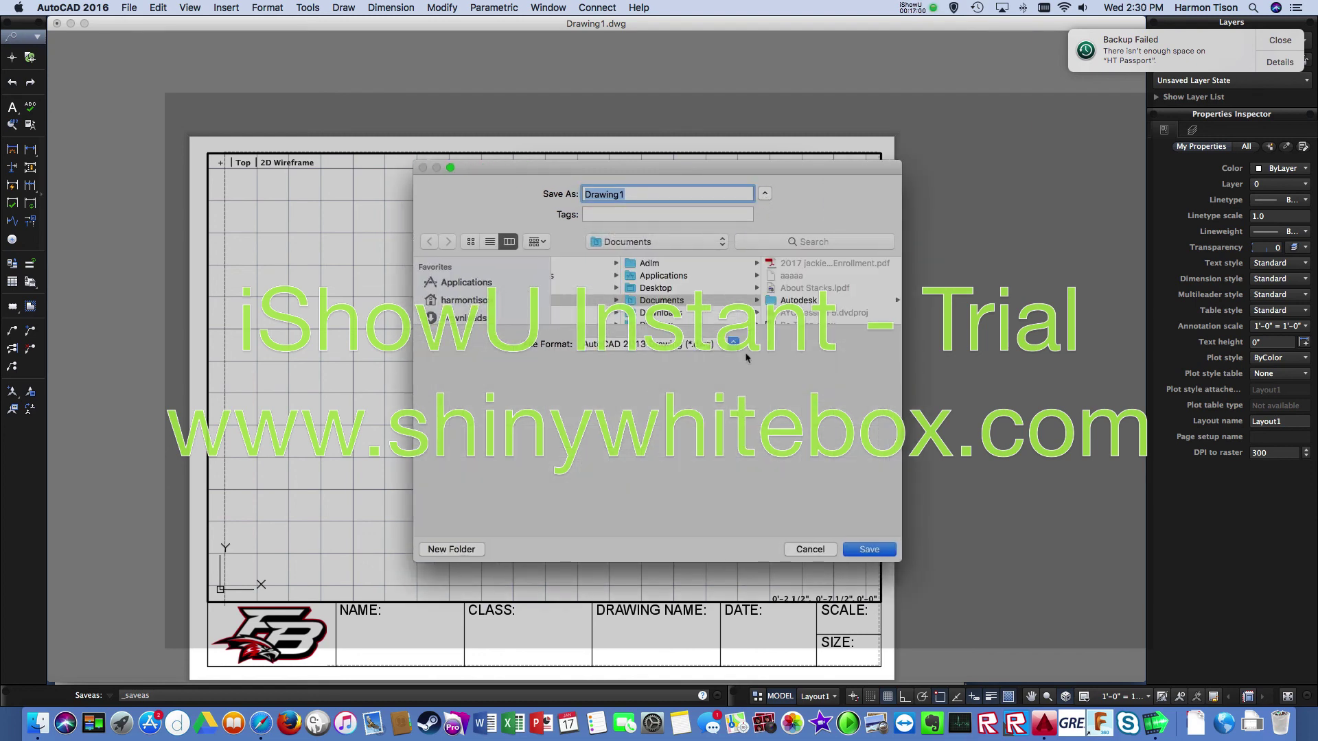
{"action": "left_click", "coordinate": [734, 343]}
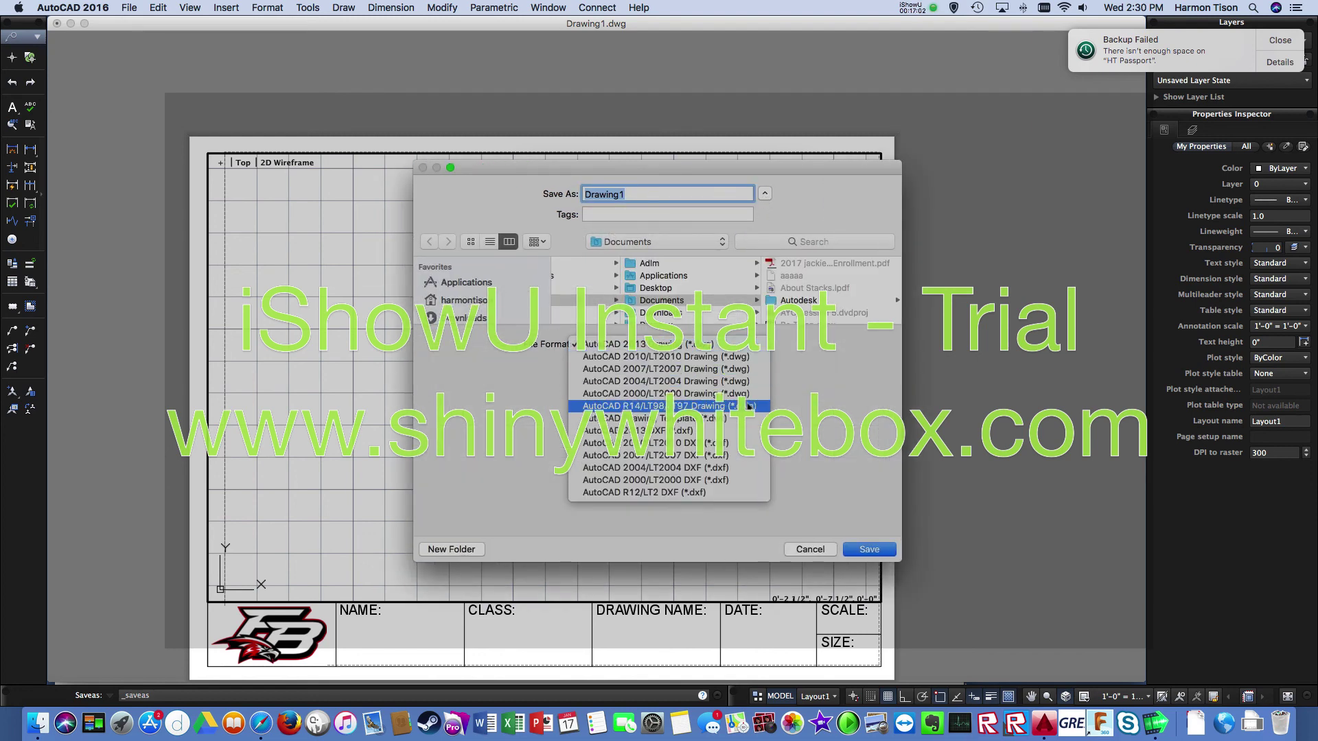
{"action": "left_click", "coordinate": [733, 420]}
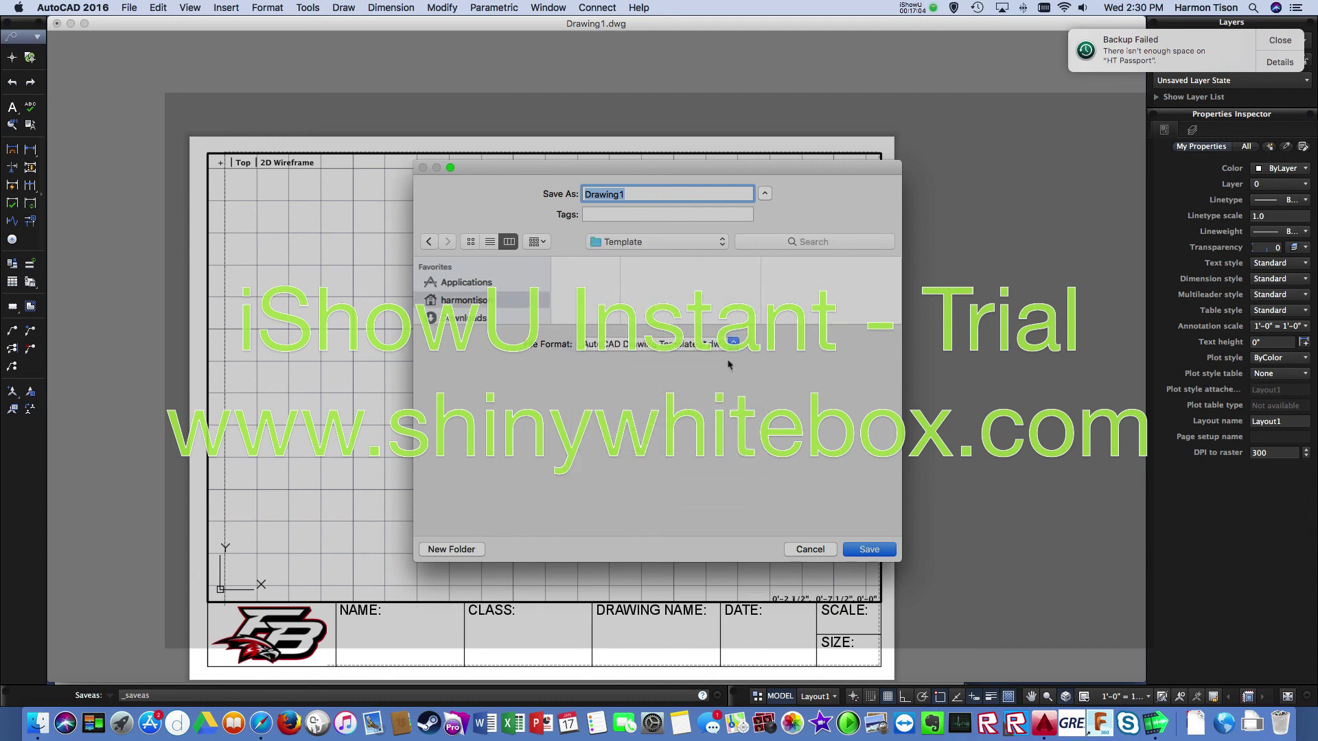
{"action": "left_click", "coordinate": [683, 245]}
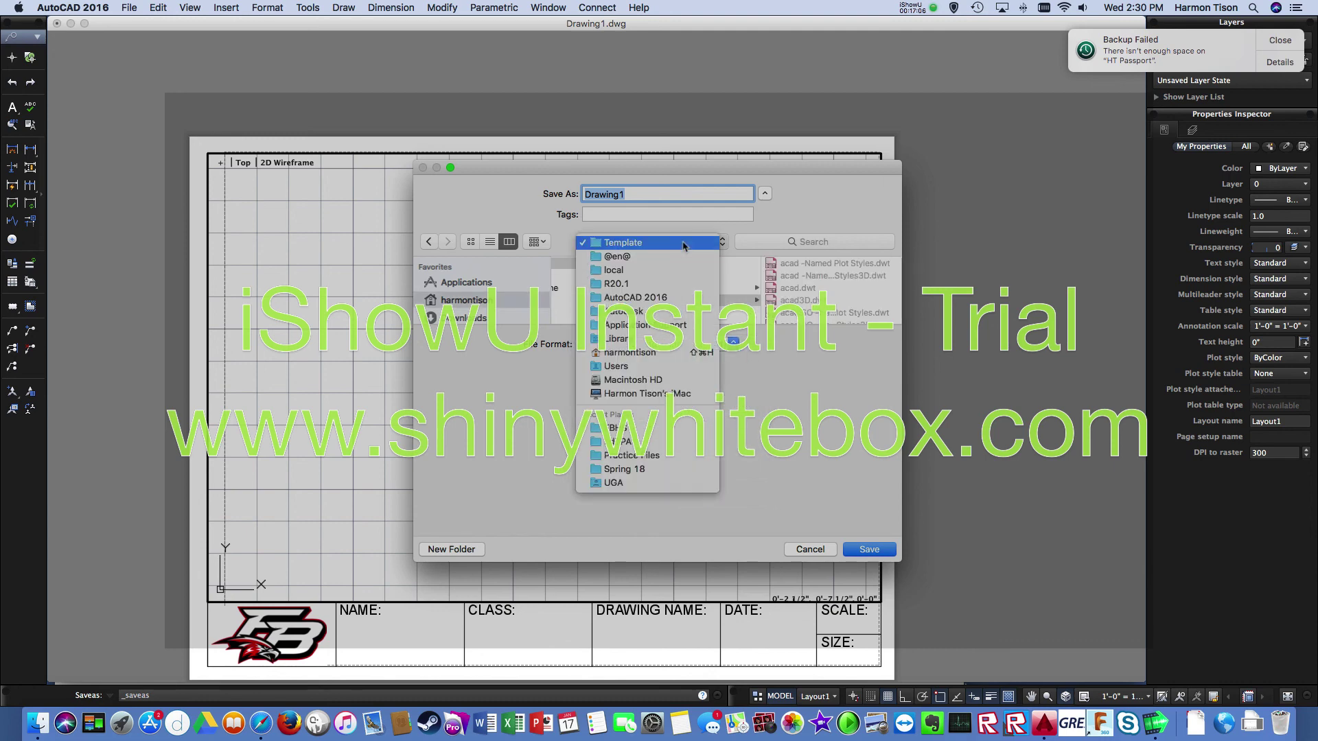
{"action": "left_click", "coordinate": [684, 243]}
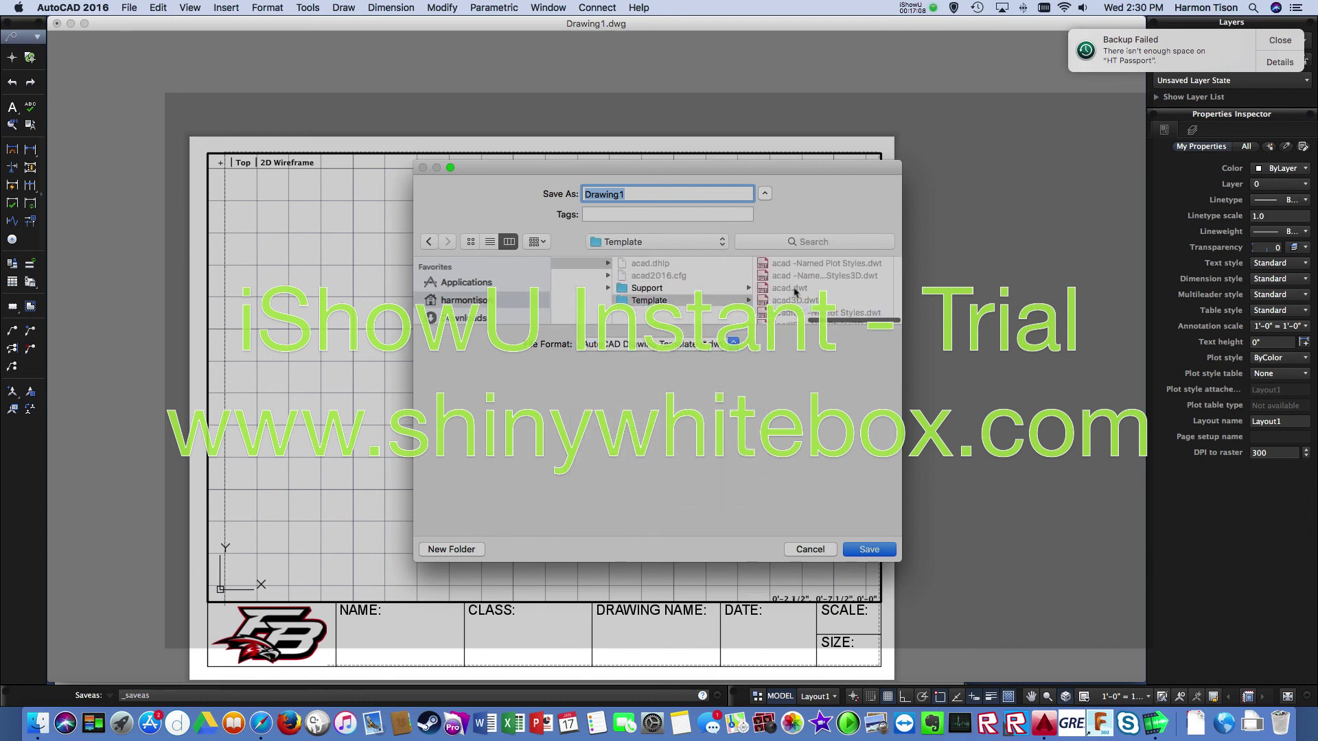
{"action": "scroll", "coordinate": [794, 292], "scroll_direction": "down", "scroll_amount": 3}
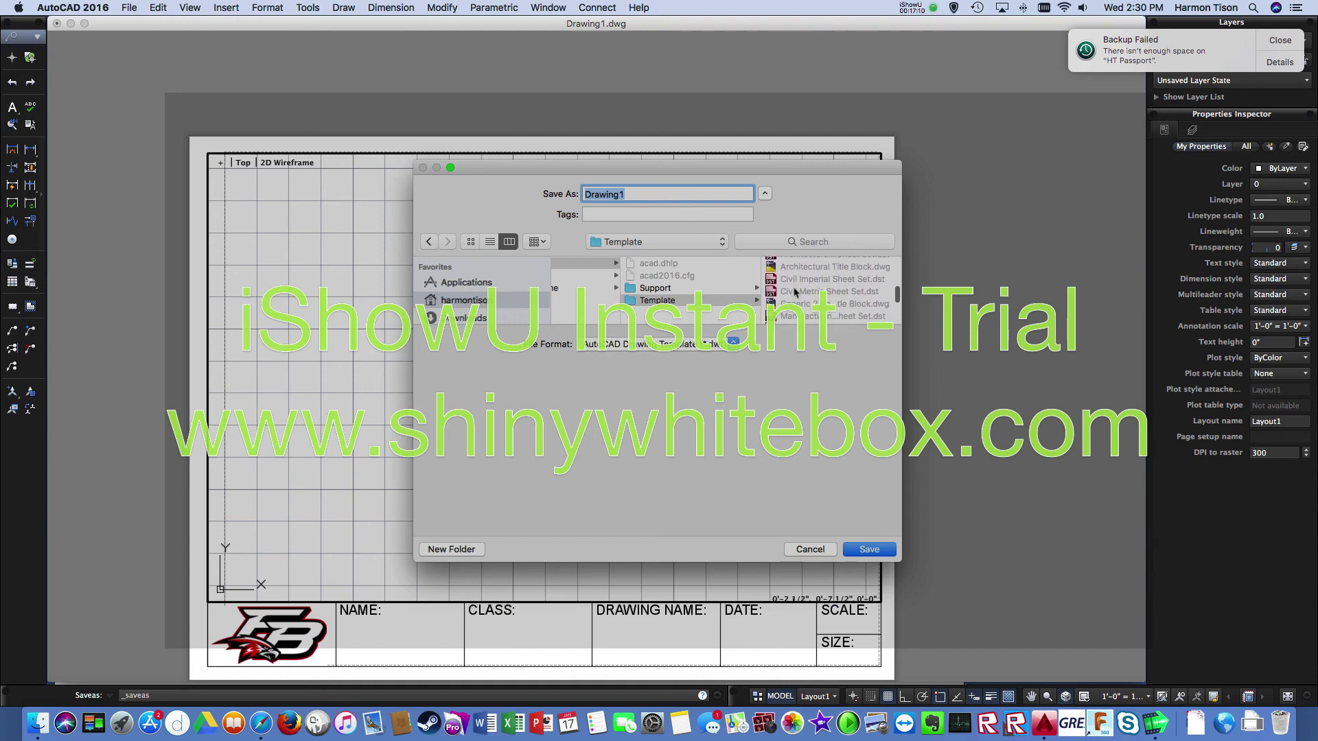
{"action": "scroll", "coordinate": [794, 292], "scroll_direction": "up", "scroll_amount": 5}
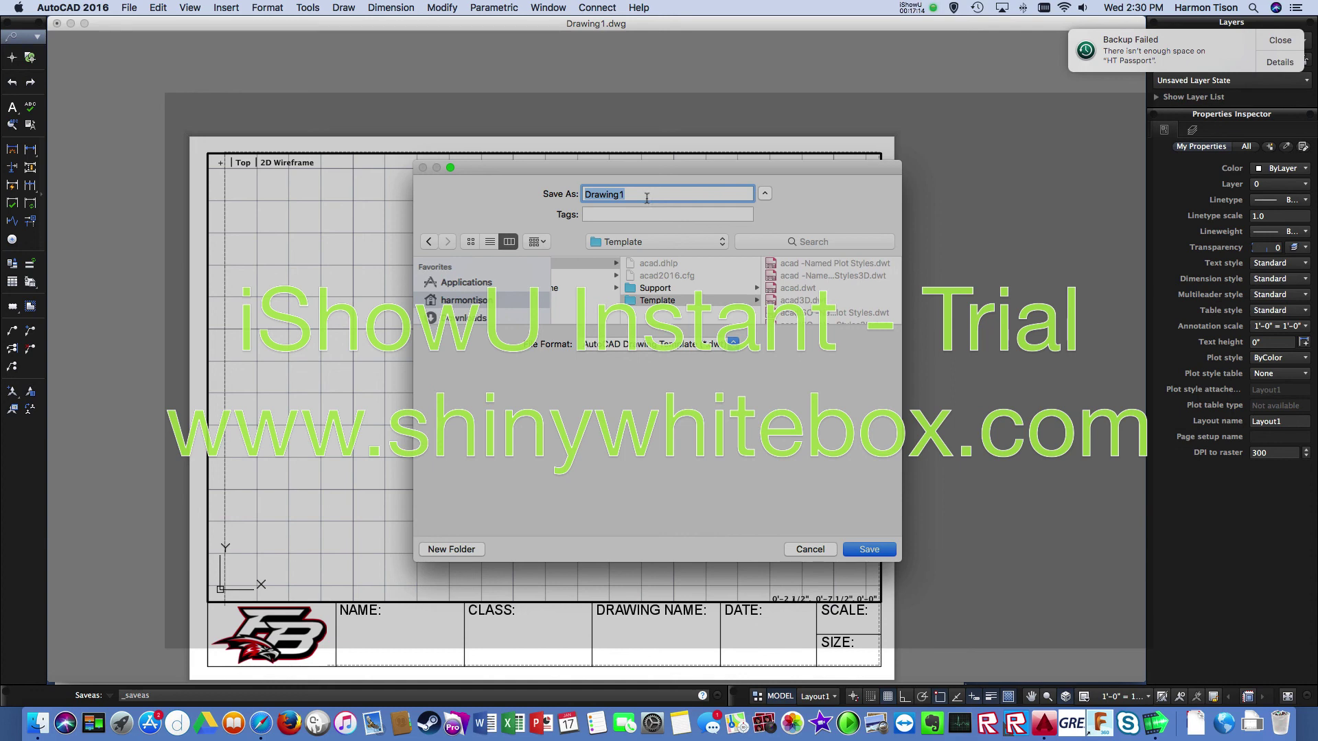
Name the template aclasstitleblockarch and save it.
{"action": "type", "text": "Clas"}
{"action": "key", "text": "BackSpace"}
{"action": "key", "text": "BackSpace"}
{"action": "key", "text": "BackSpace"}
{"action": "key", "text": "BackSpace"}
{"action": "type", "text": "classtitleblockaus"}
{"action": "key", "text": "BackSpace"}
{"action": "type", "text": "arch"}
{"action": "left_click", "coordinate": [653, 194]}
{"action": "key", "text": "BackSpace"}
{"action": "key", "text": "Up"}
{"action": "type", "text": "a"}
{"action": "left_click", "coordinate": [873, 549]}
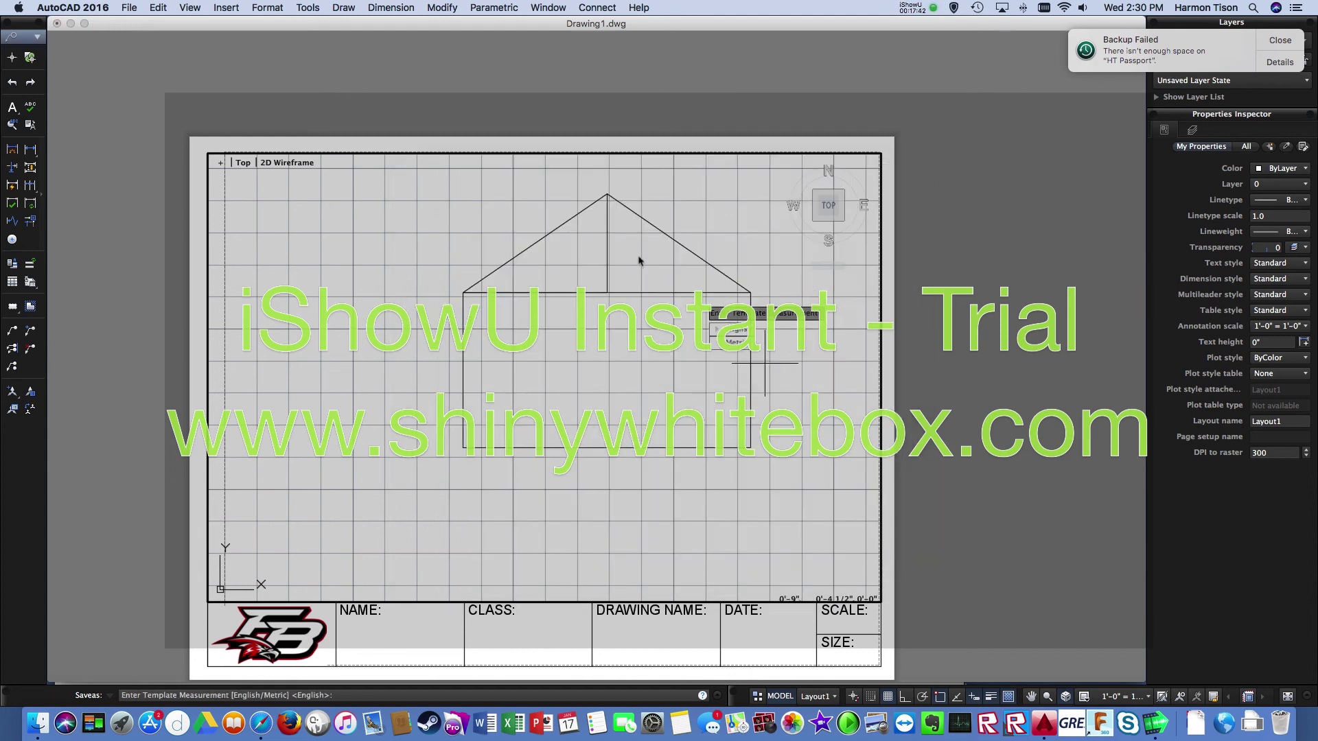
Choose English template measurement to complete the aclasstitleblockarch save.
{"action": "scroll", "coordinate": [435, 481], "scroll_direction": "down", "scroll_amount": 1}
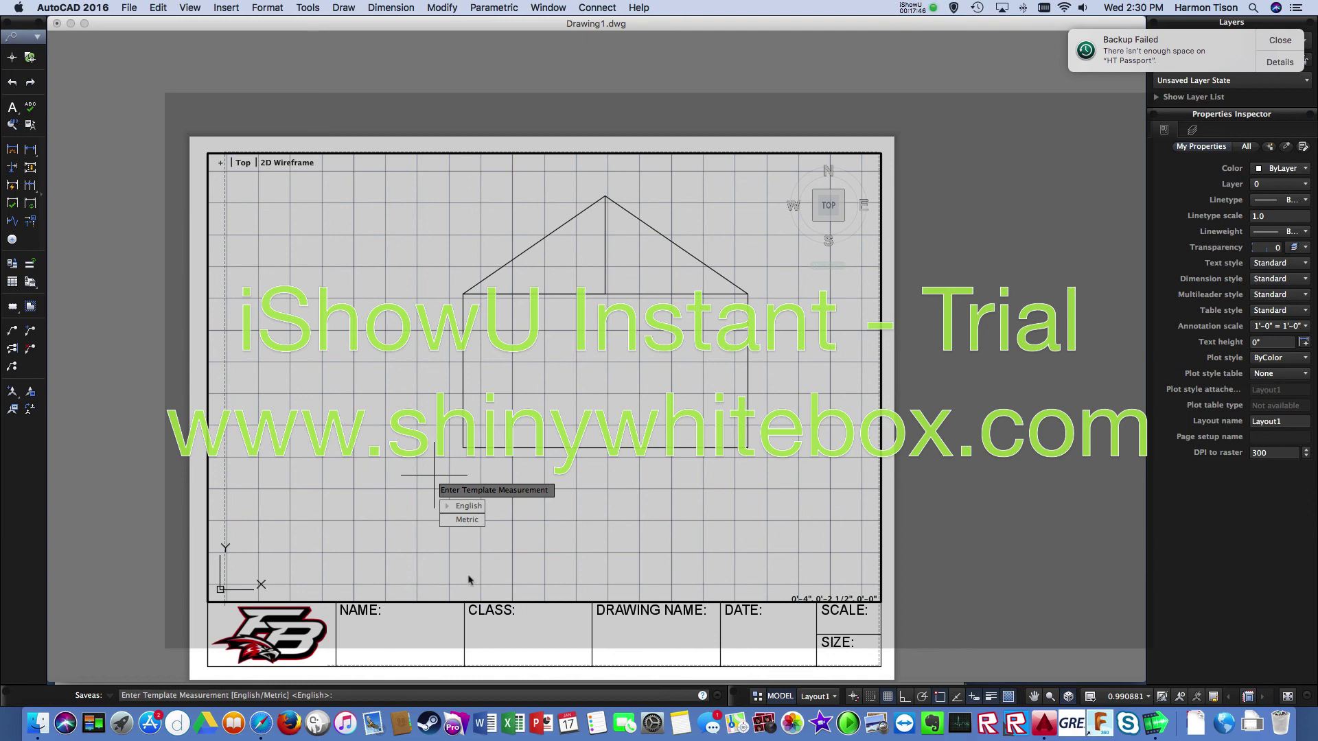
{"action": "left_click", "coordinate": [466, 506]}
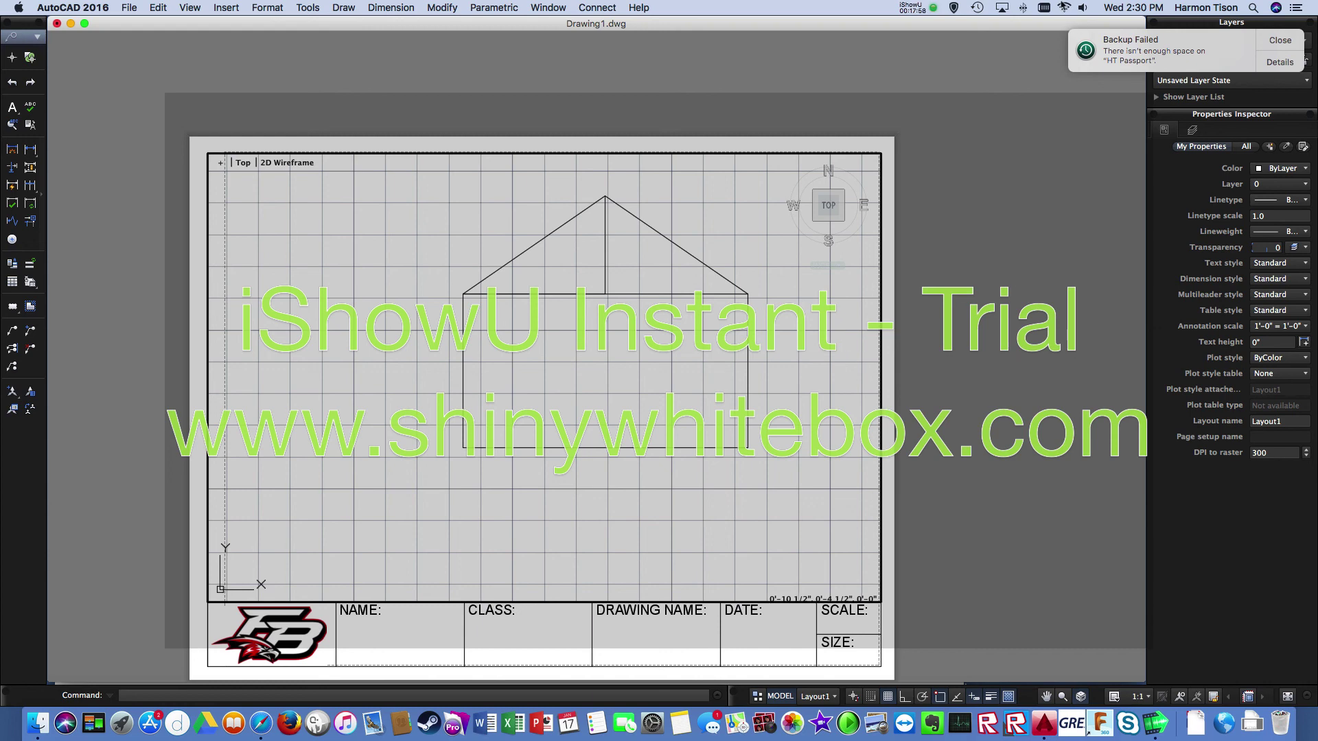
{"action": "left_click", "coordinate": [933, 9]}
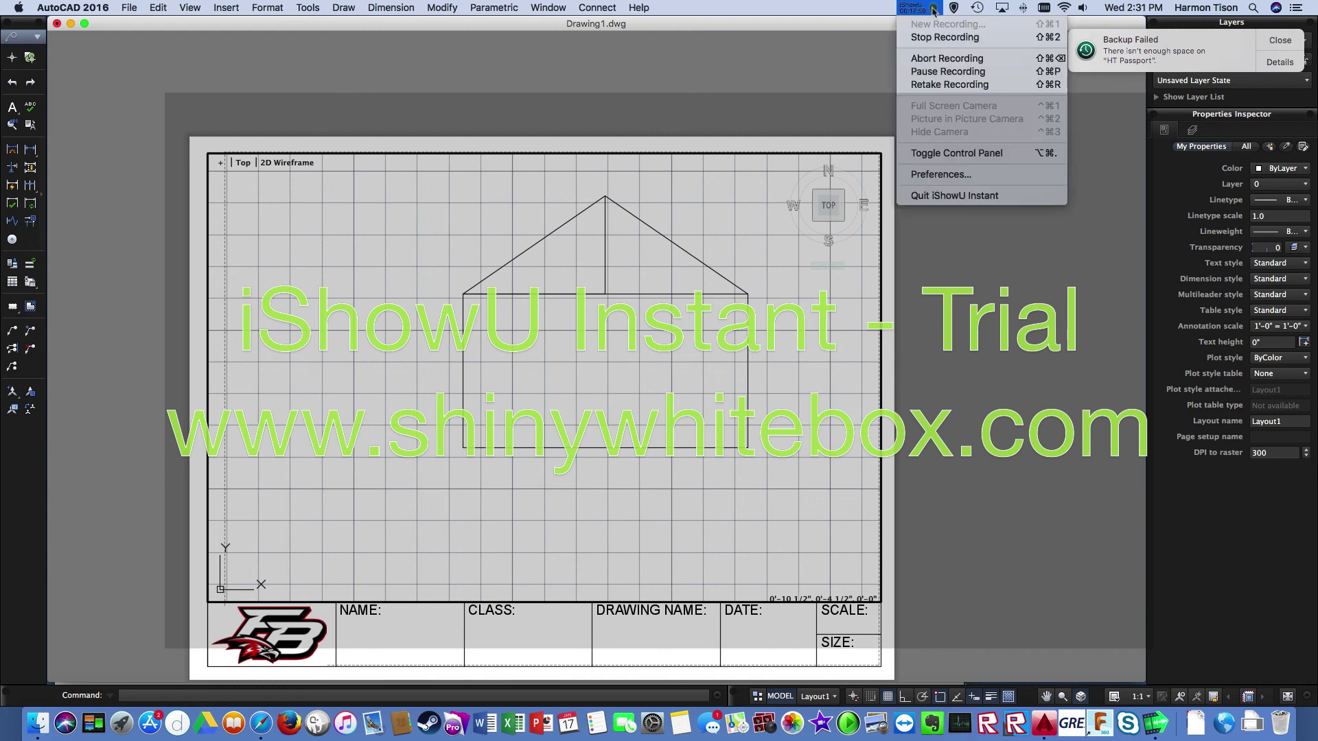